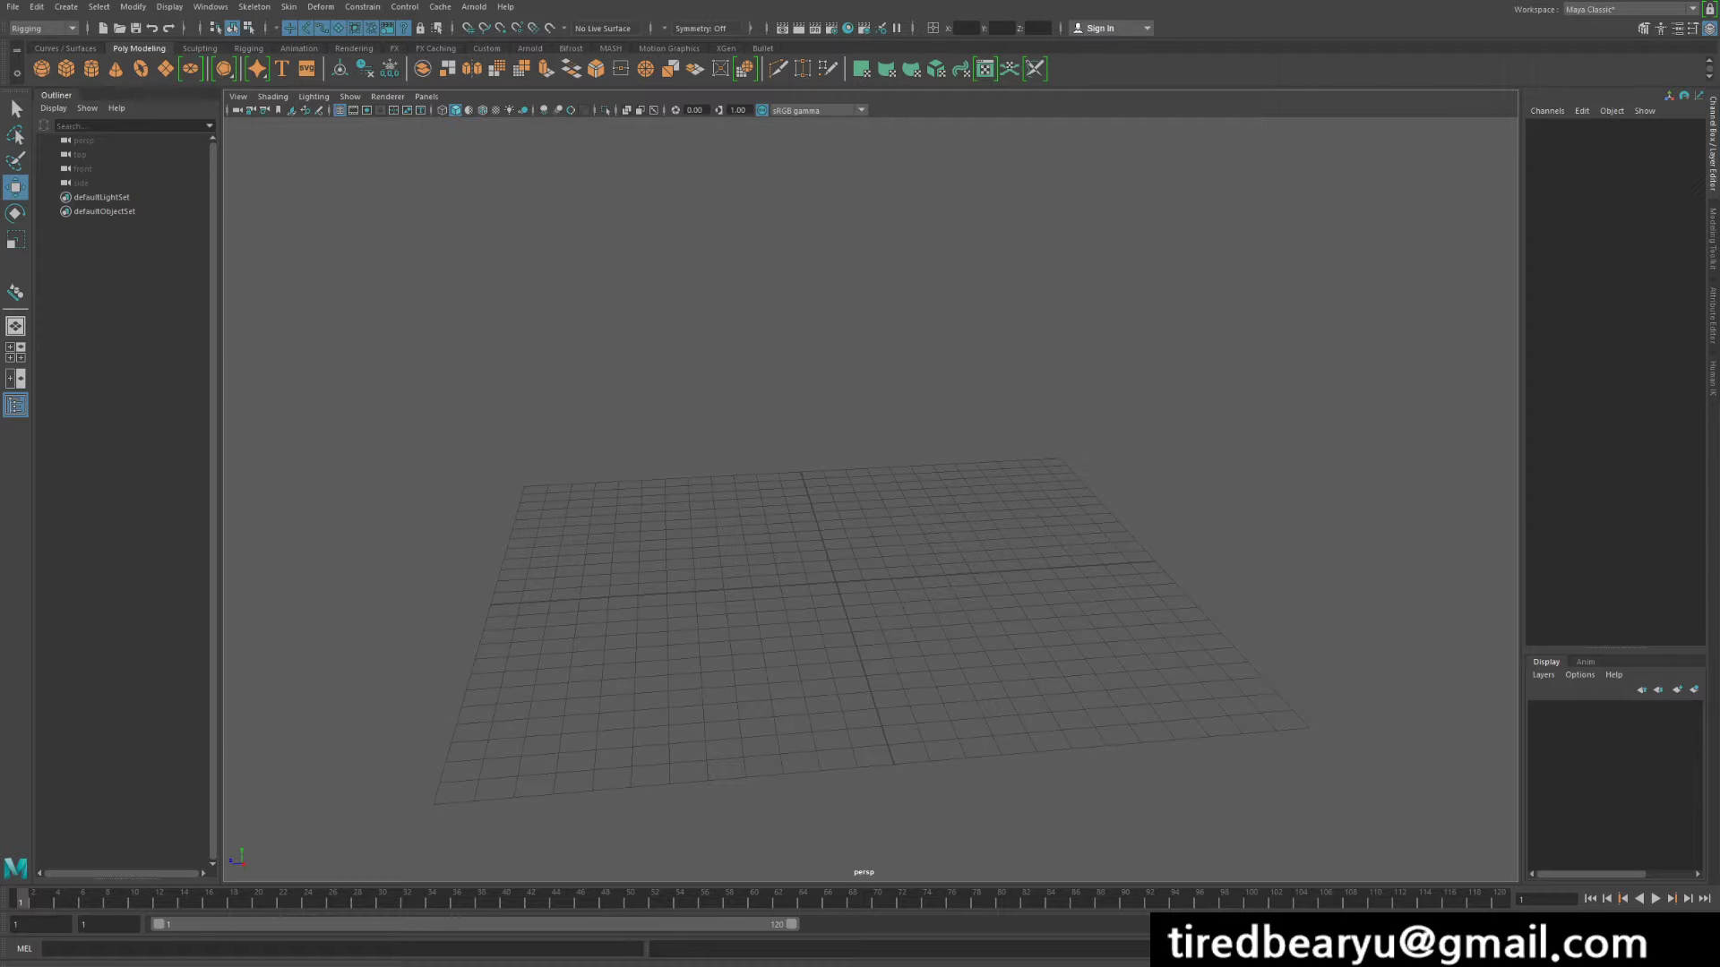
Open the Align Objects options and move the dialog clear of the grid.
left_click(66, 7)
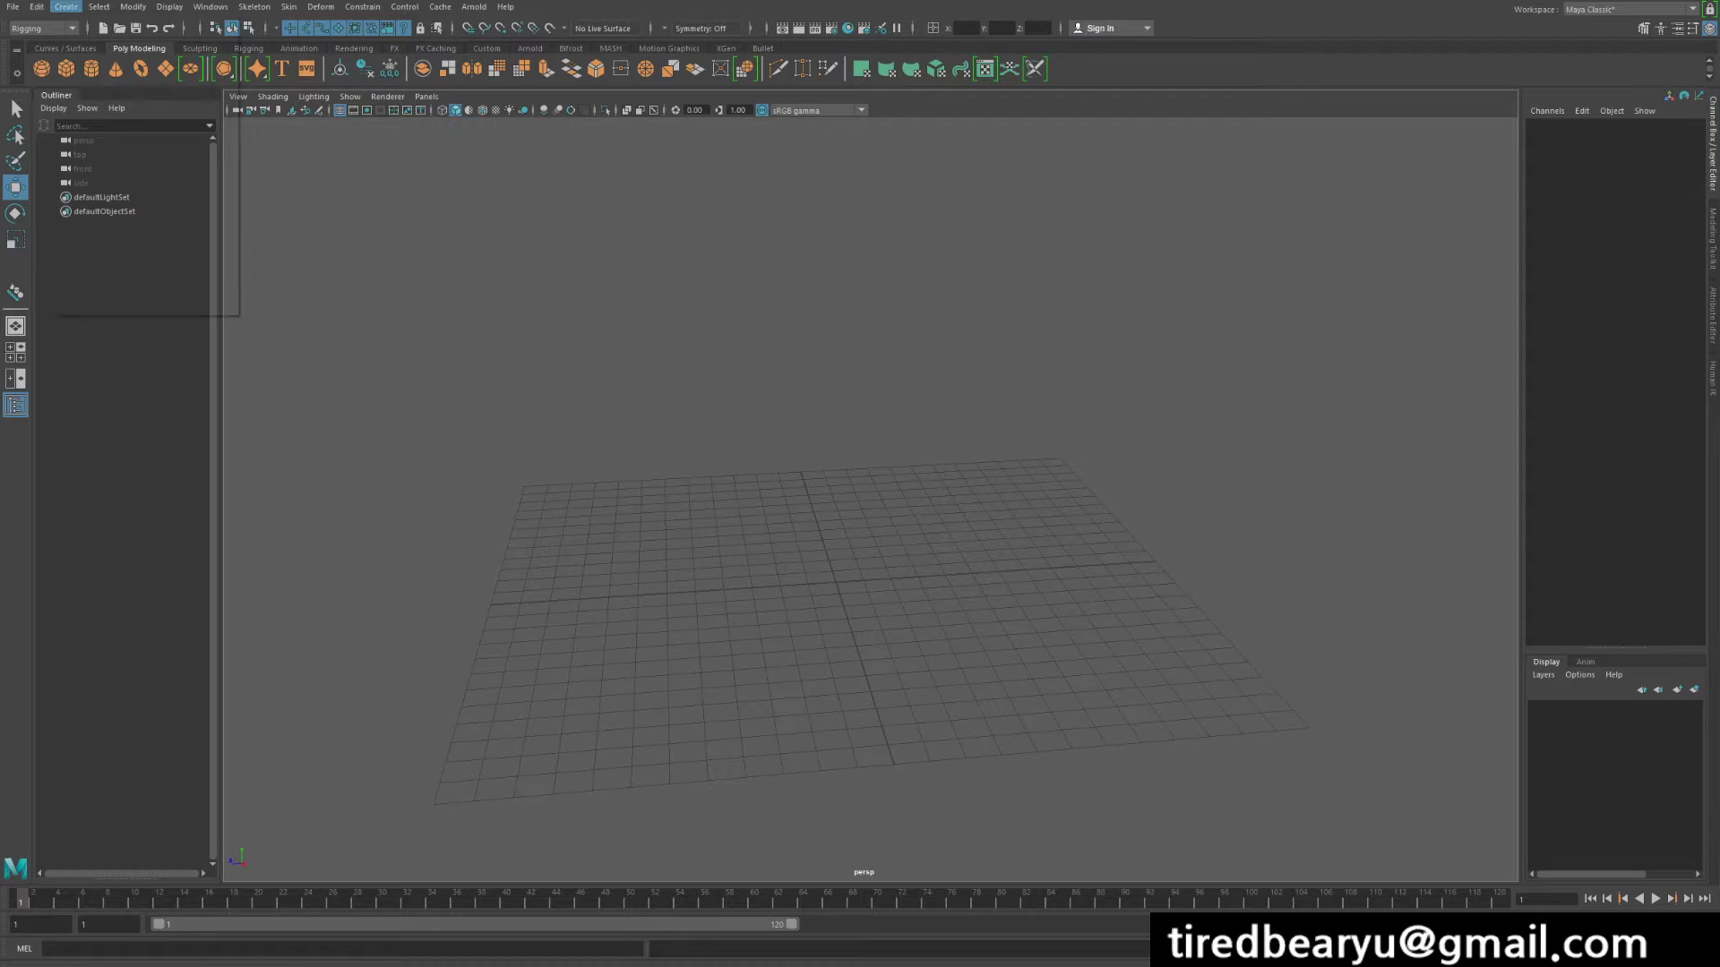
mouse_move(98, 7)
mouse_move(176, 149)
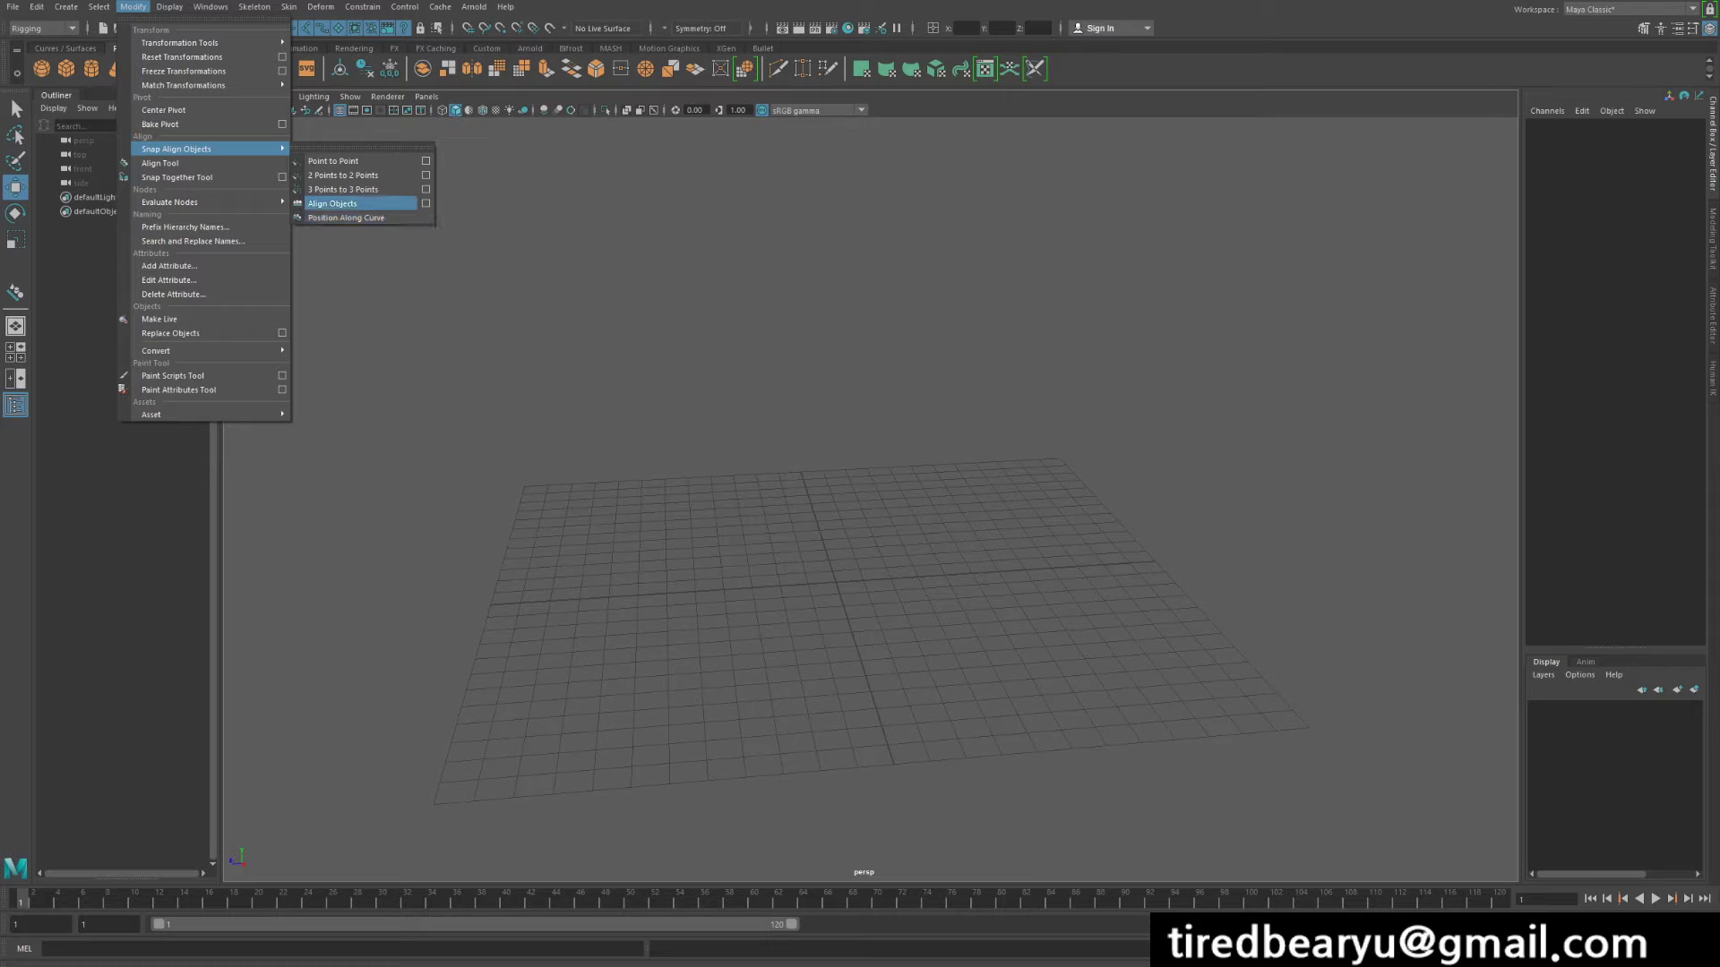
left_click(425, 204)
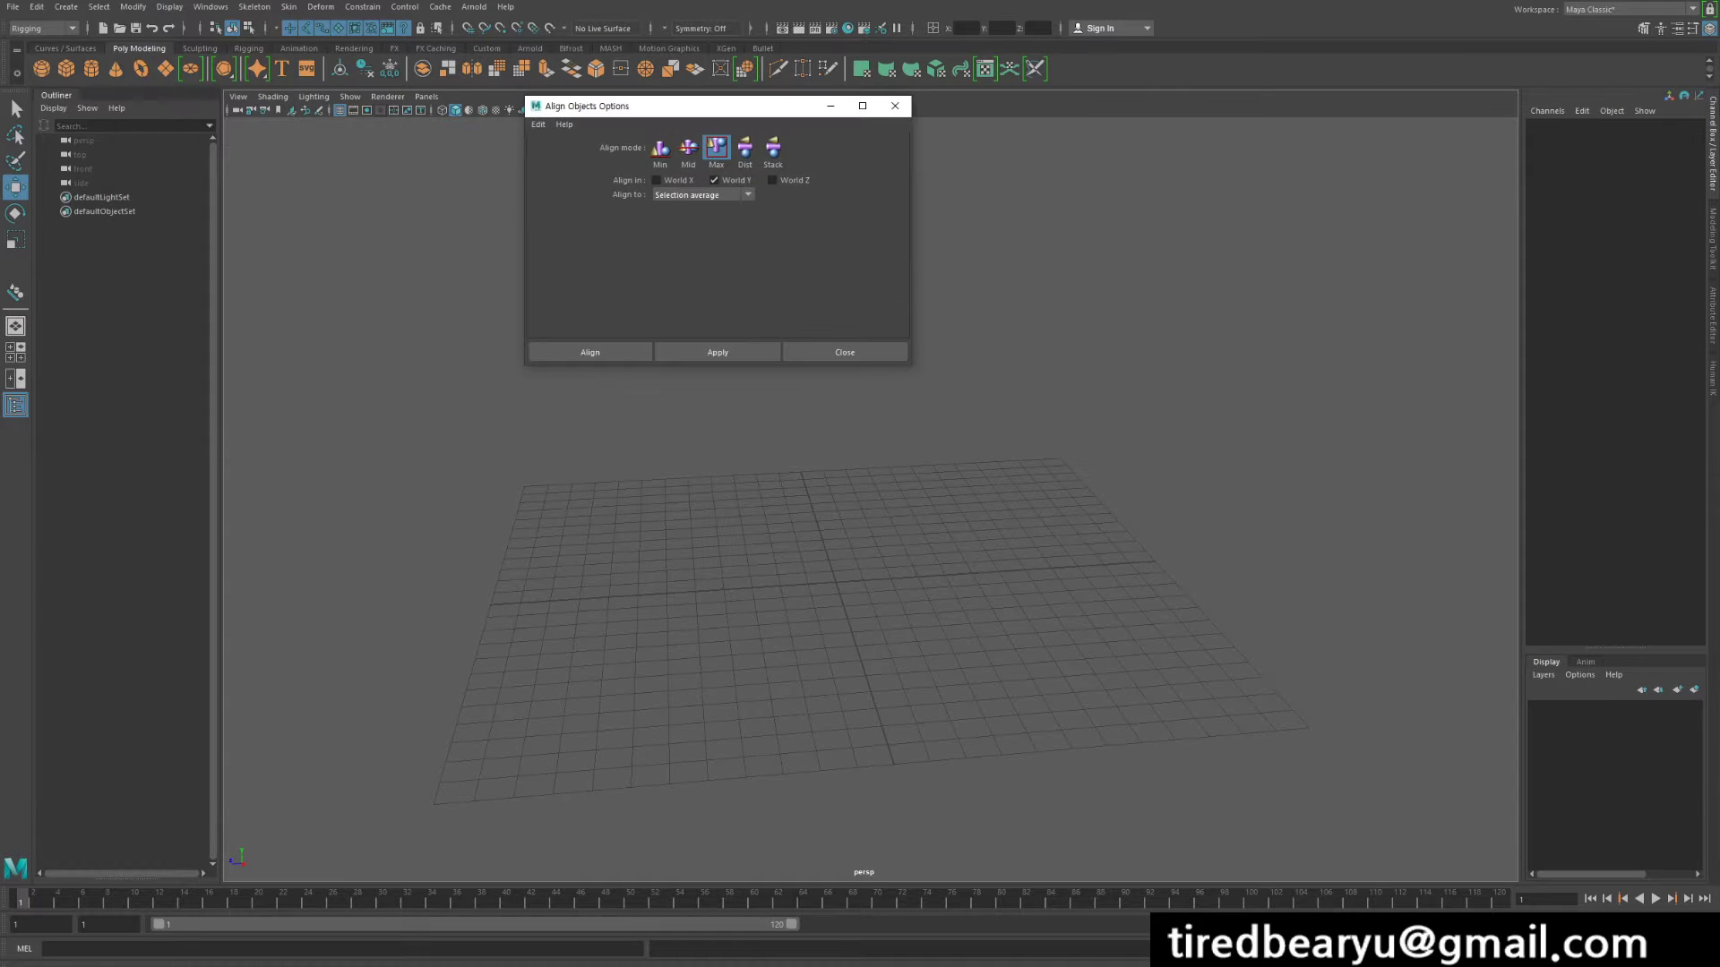
left_click_drag(685, 106, 1046, 118)
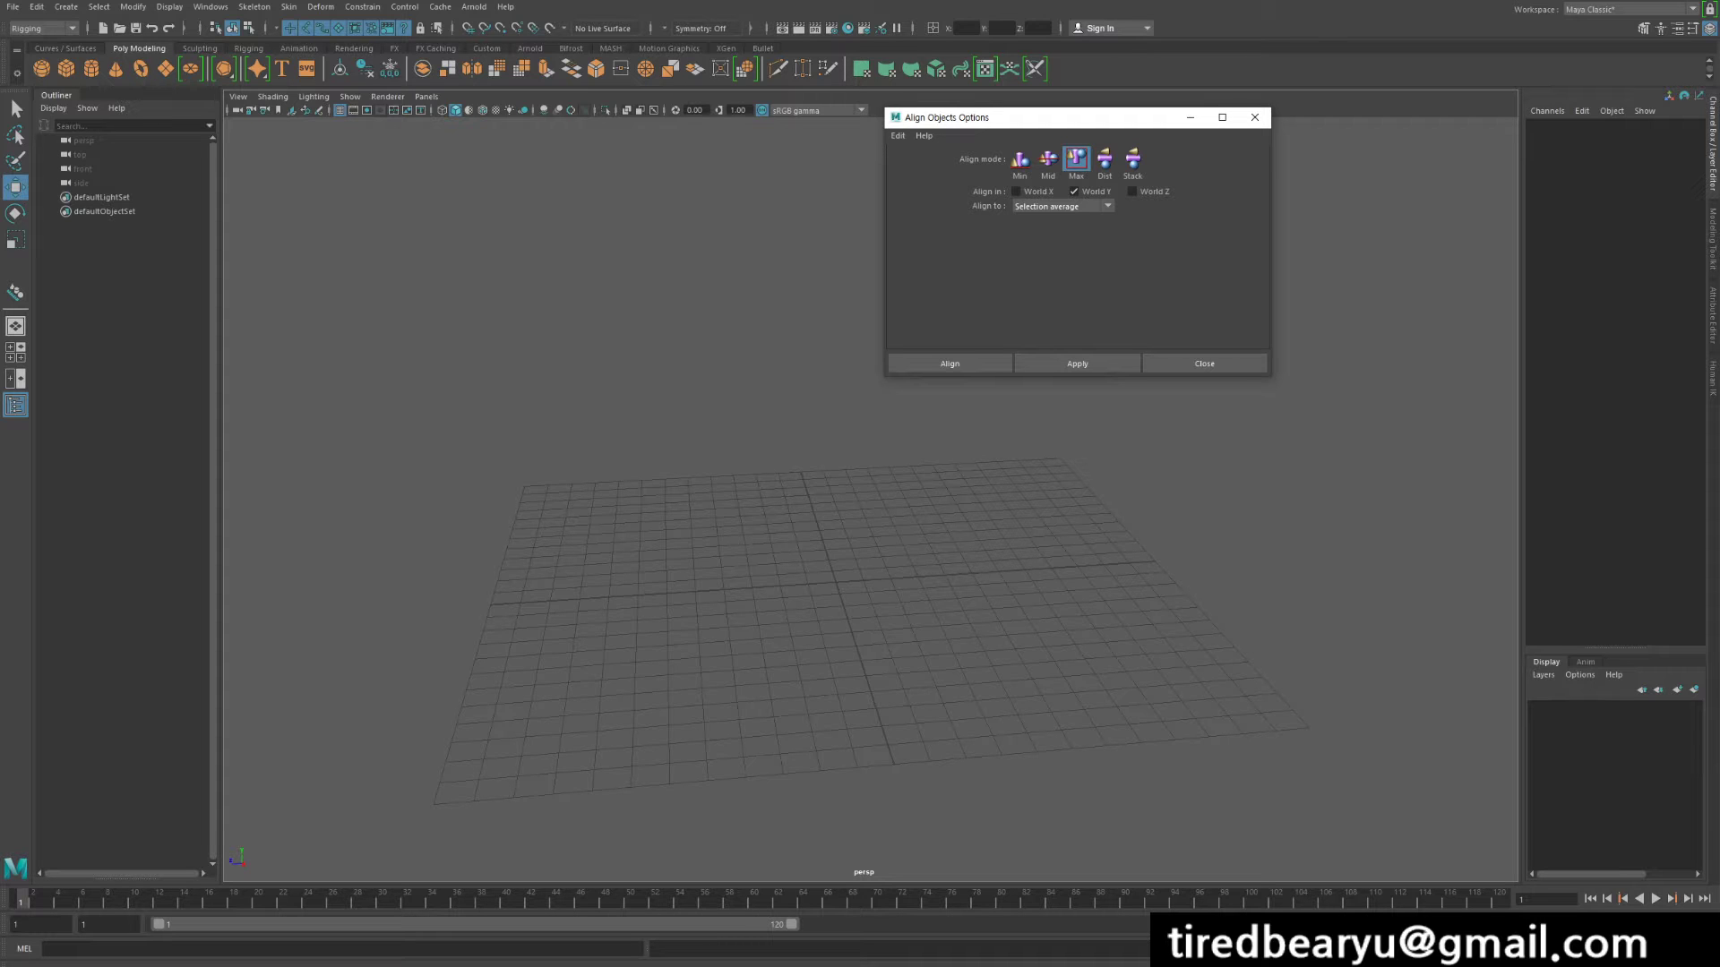
Create two polygon cubes and space them apart along positive Z, placing the first near the grid's edge.
left_click(67, 69)
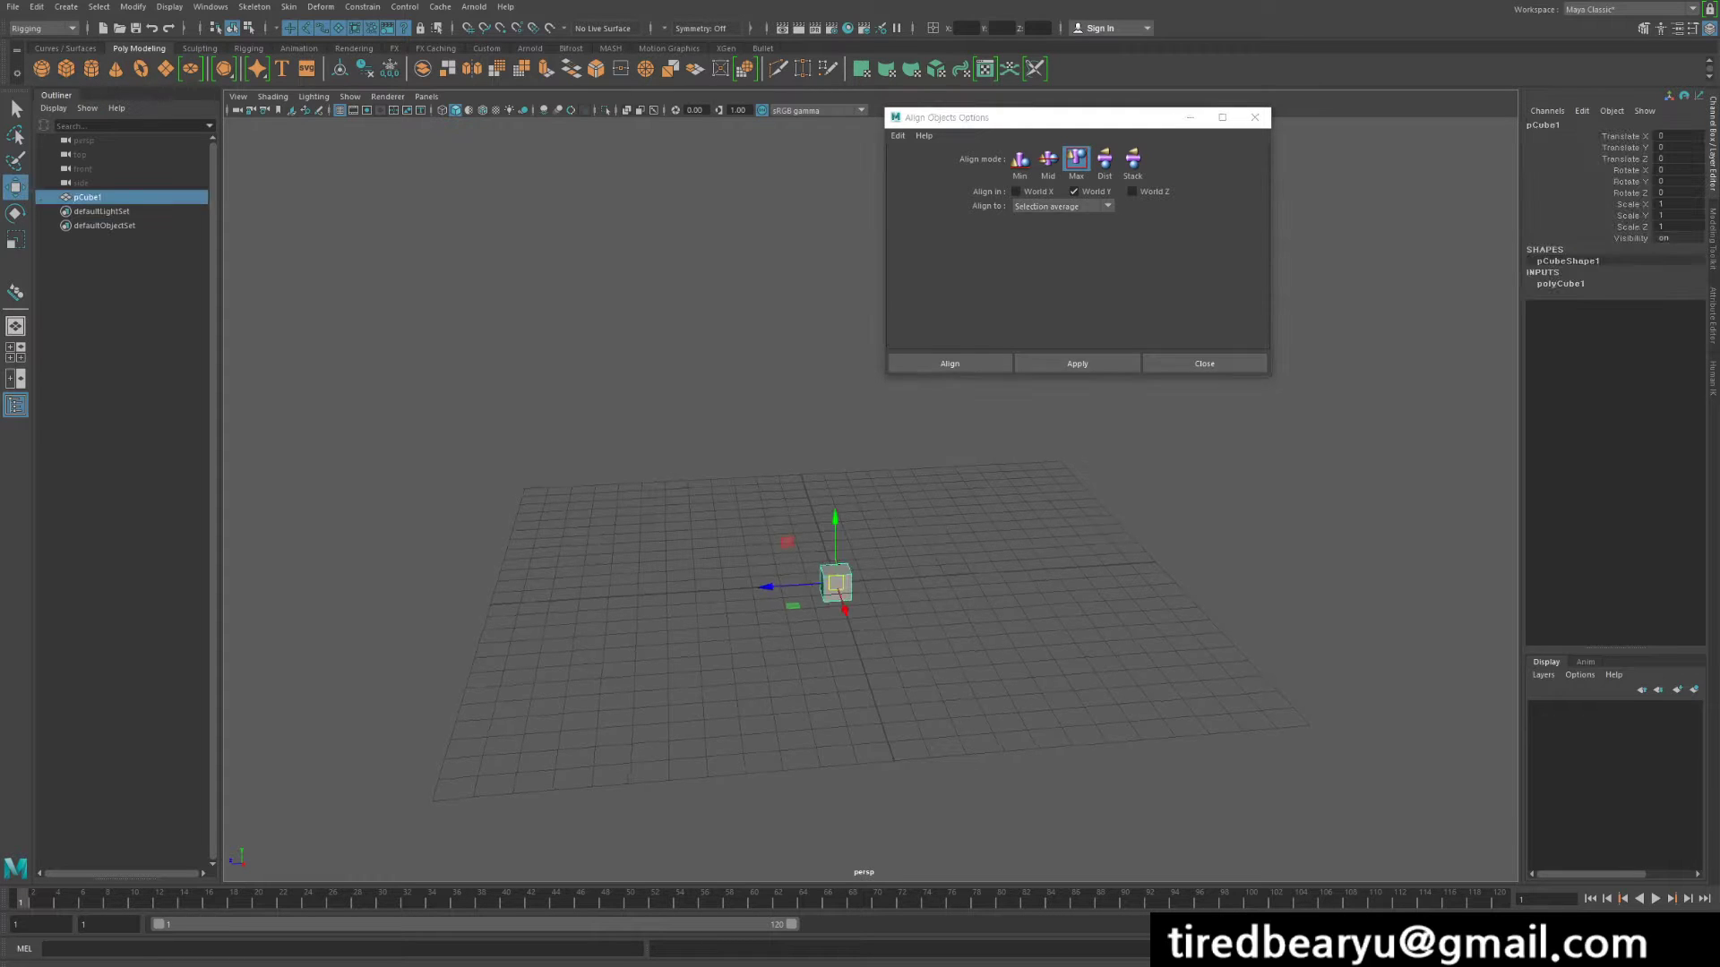
left_click_drag(778, 587, 432, 605)
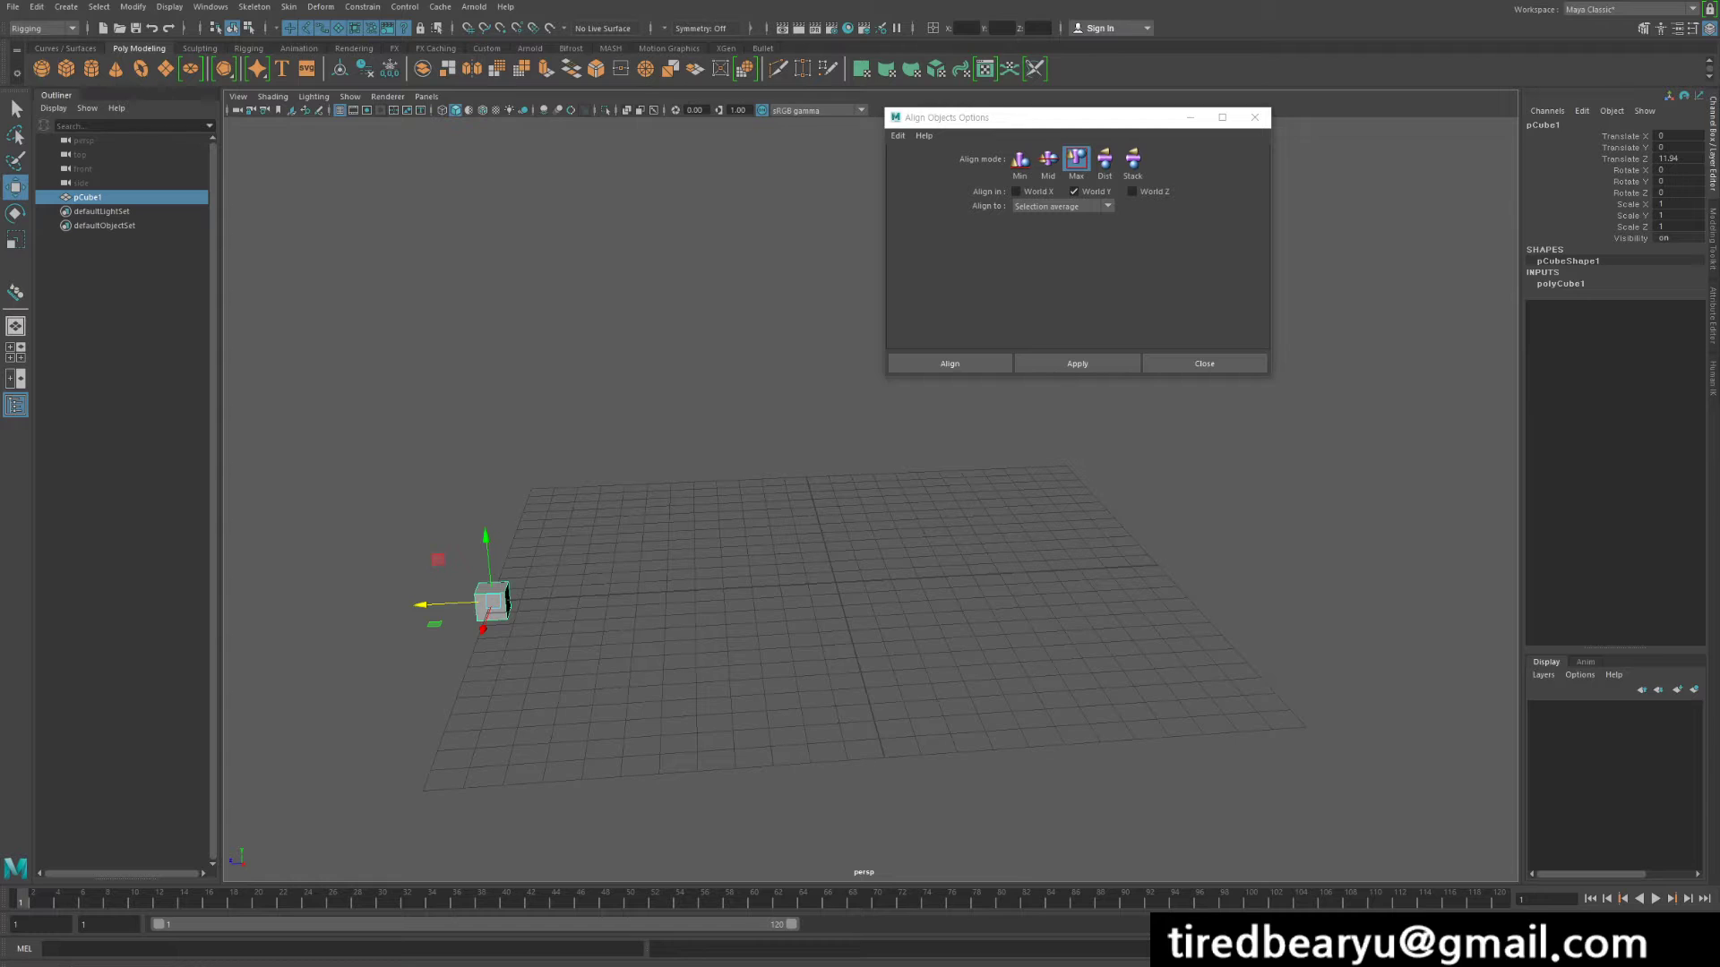
left_click(66, 69)
left_click_drag(777, 587, 554, 591)
Add a sphere offset along negative Z, a torus at about Z 5.36, and a cone at about X -5.24.
left_click(41, 69)
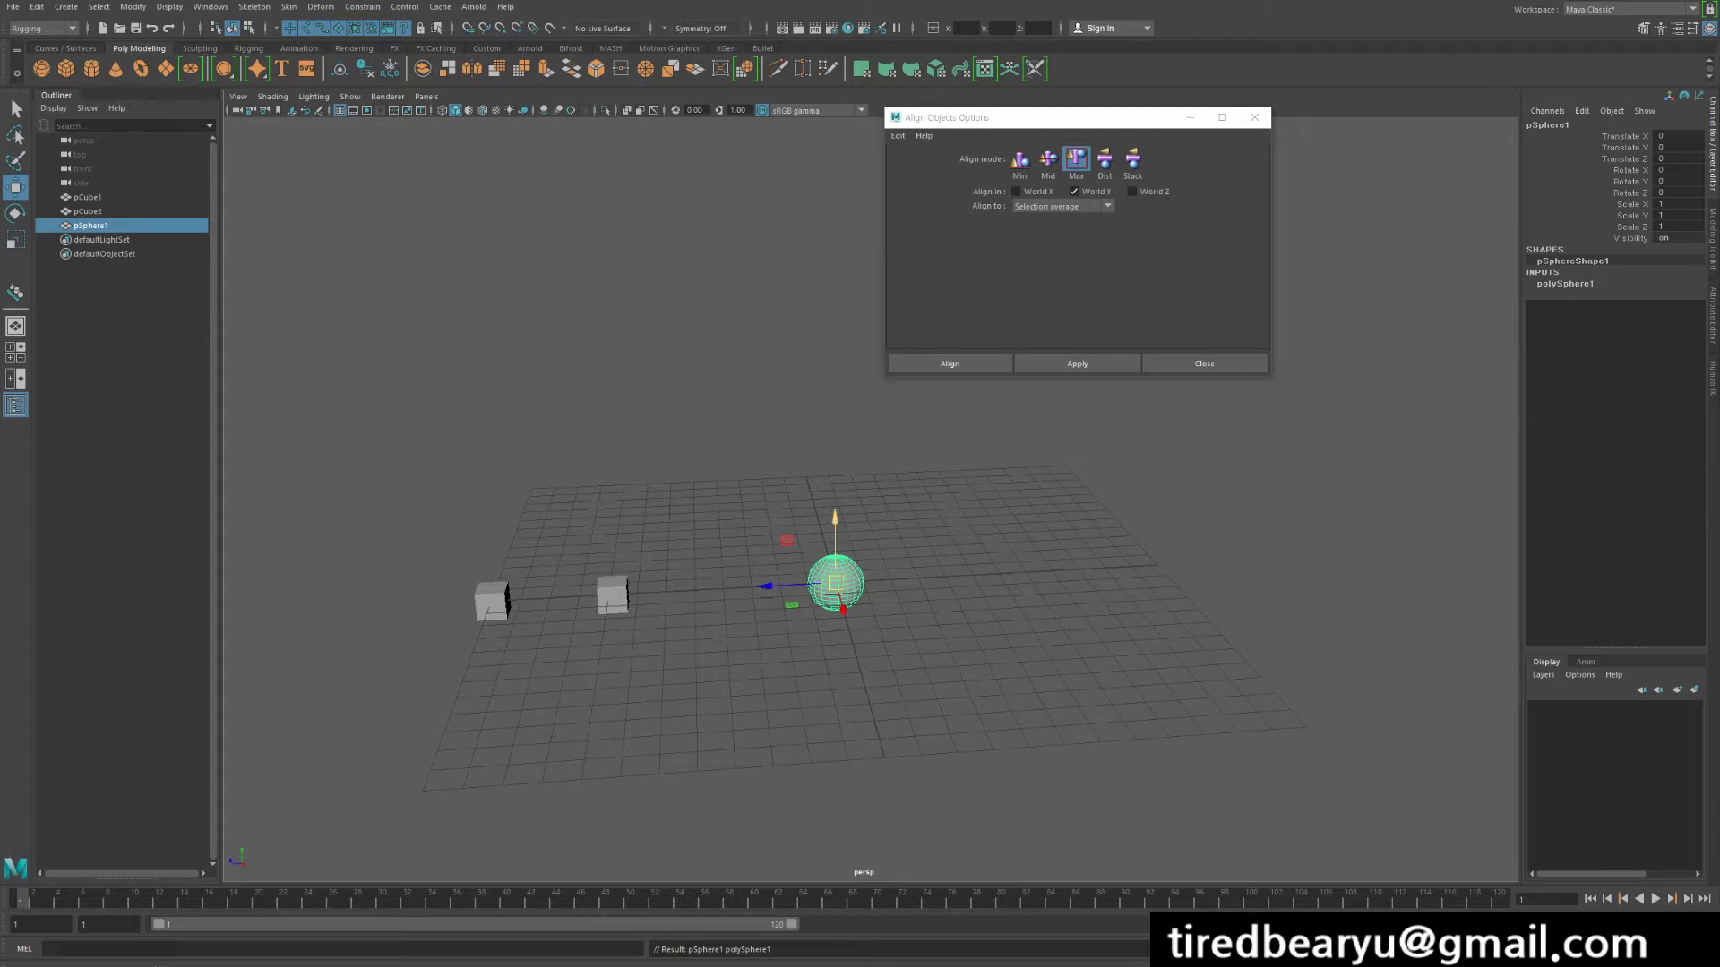
left_click_drag(770, 587, 1017, 573)
left_click(140, 69)
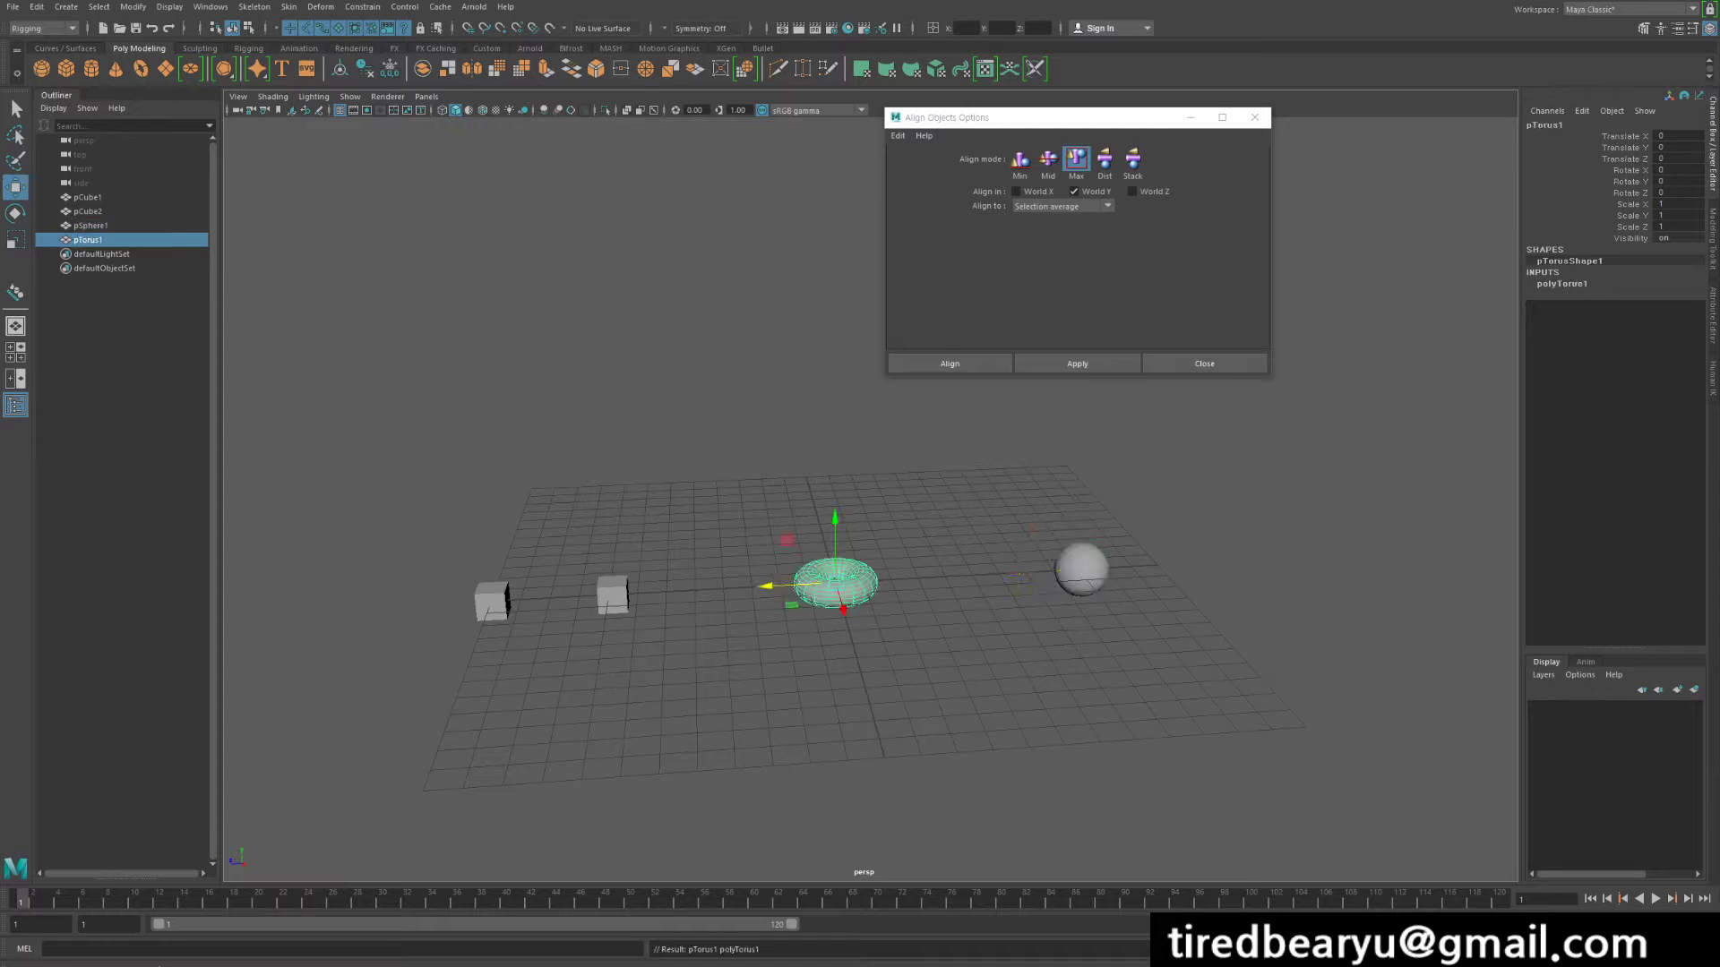
left_click_drag(777, 585, 627, 591)
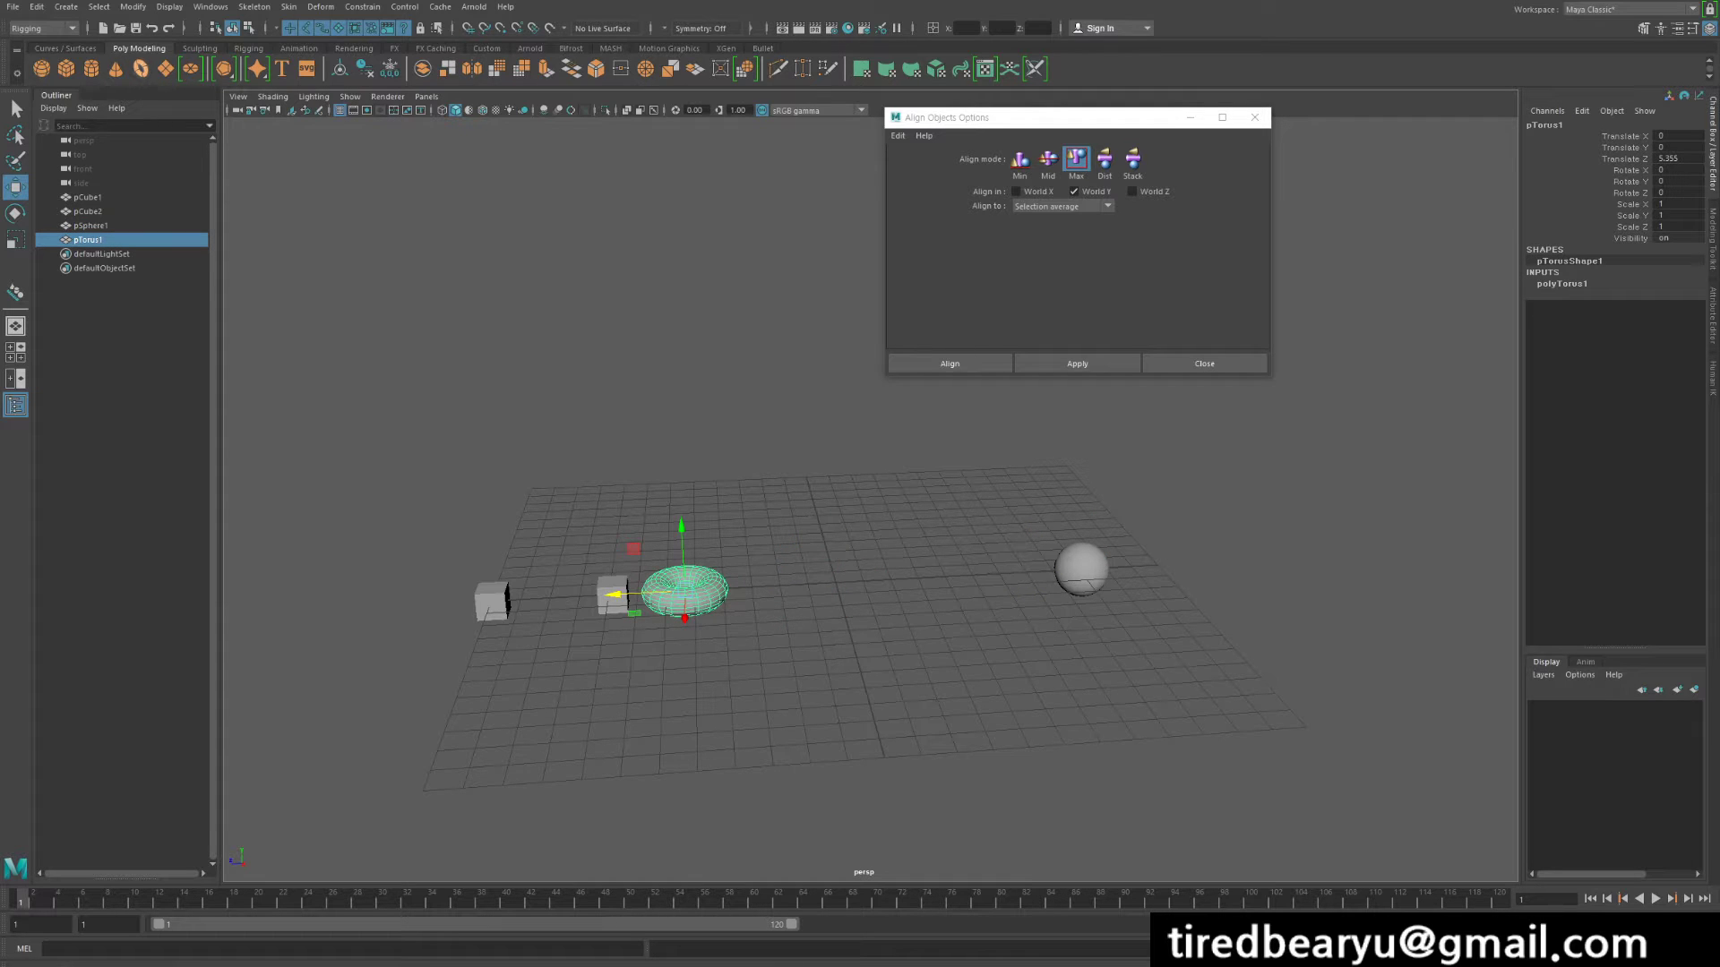
left_click(115, 69)
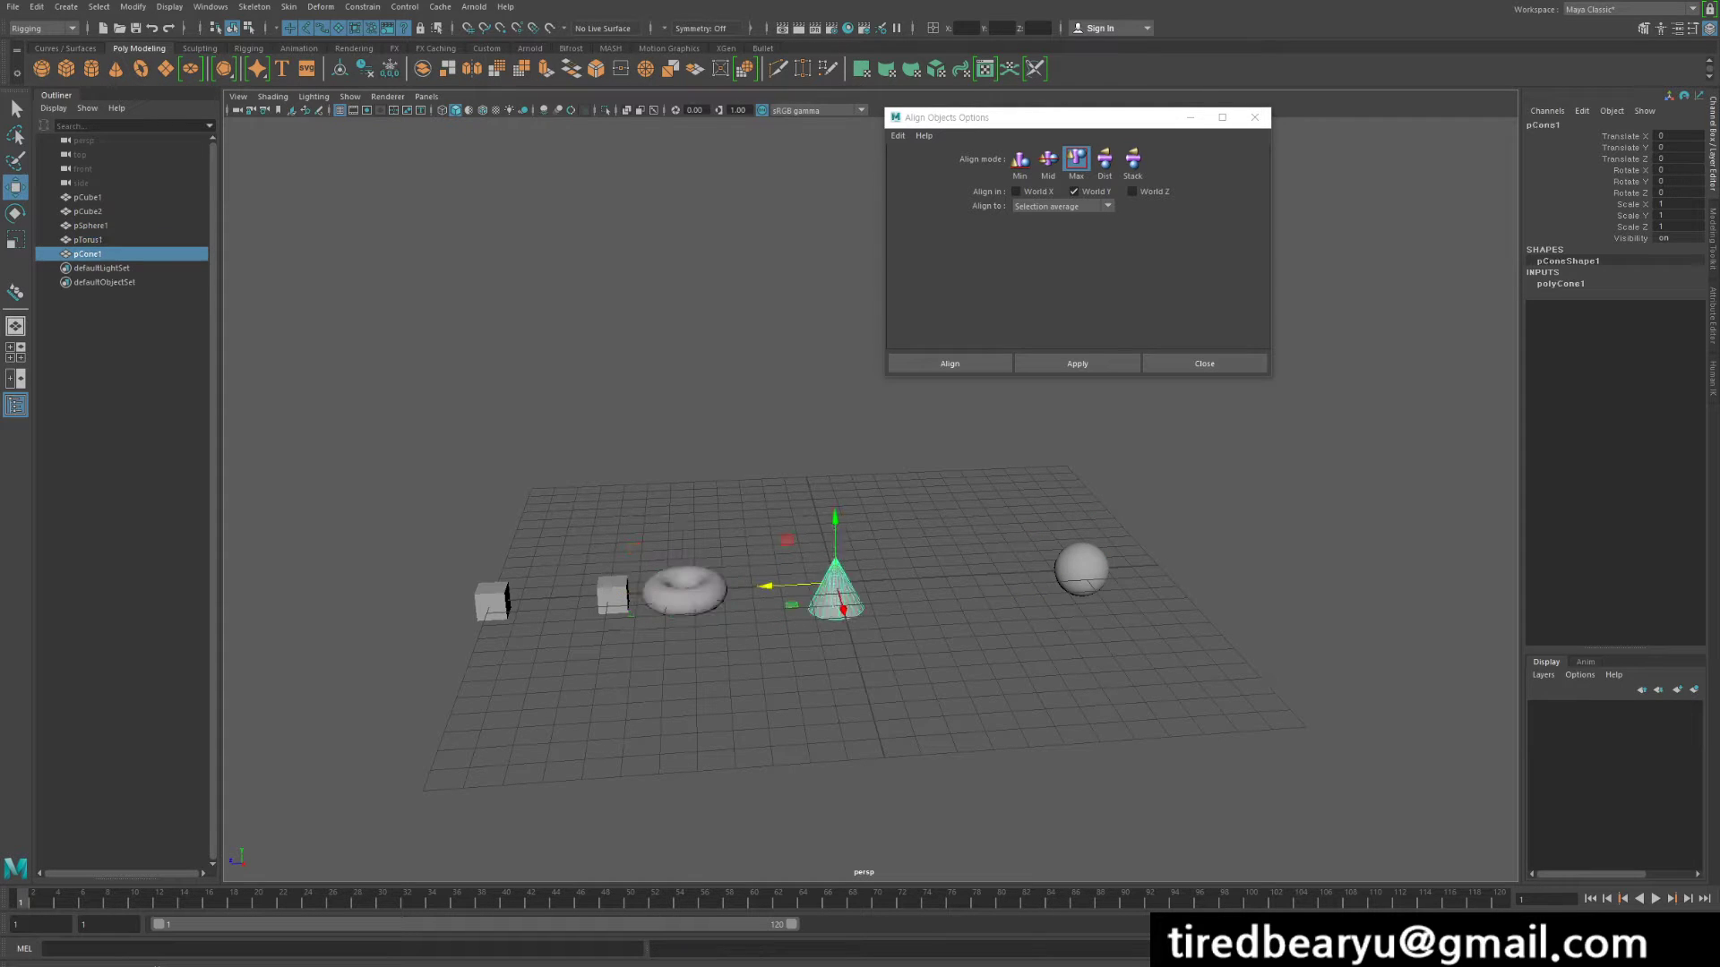
left_click_drag(843, 610, 618, 609)
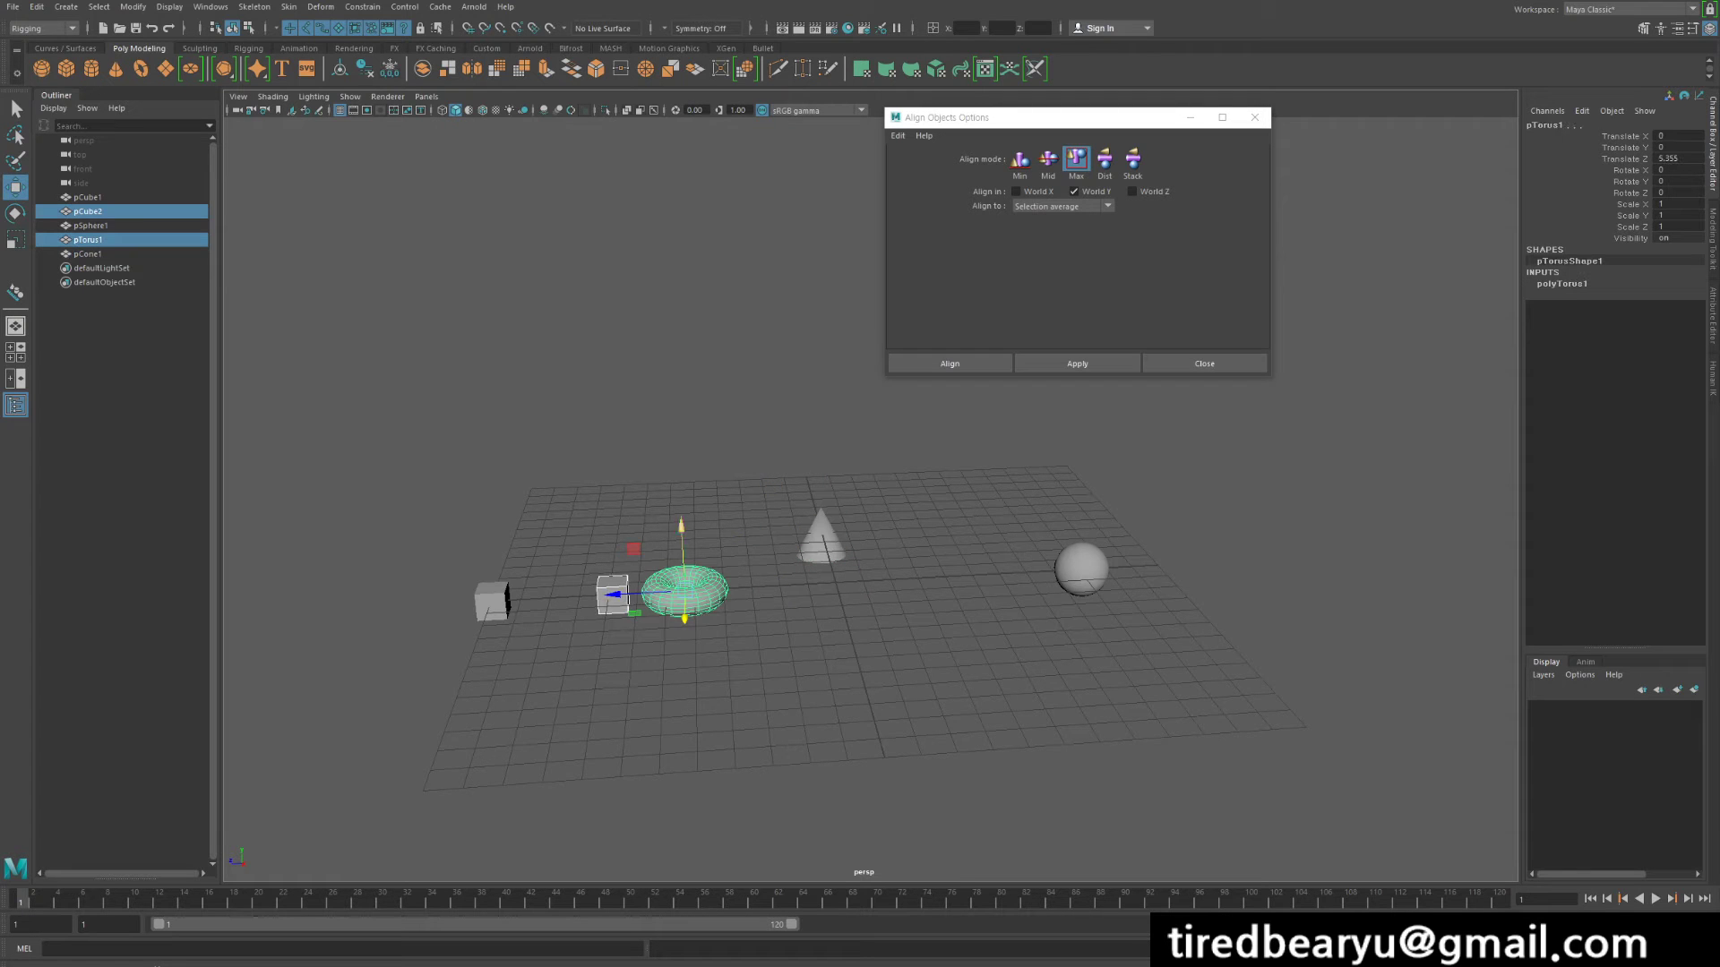
Lower the torus and the cube beside it to about Y -1.27, and delete the outer cube.
left_click_drag(682, 527, 683, 561)
left_click(492, 600)
key("Delete")
Move the torus along Z away from the cube, and select the cube, torus, cone and sphere together.
left_click(690, 624)
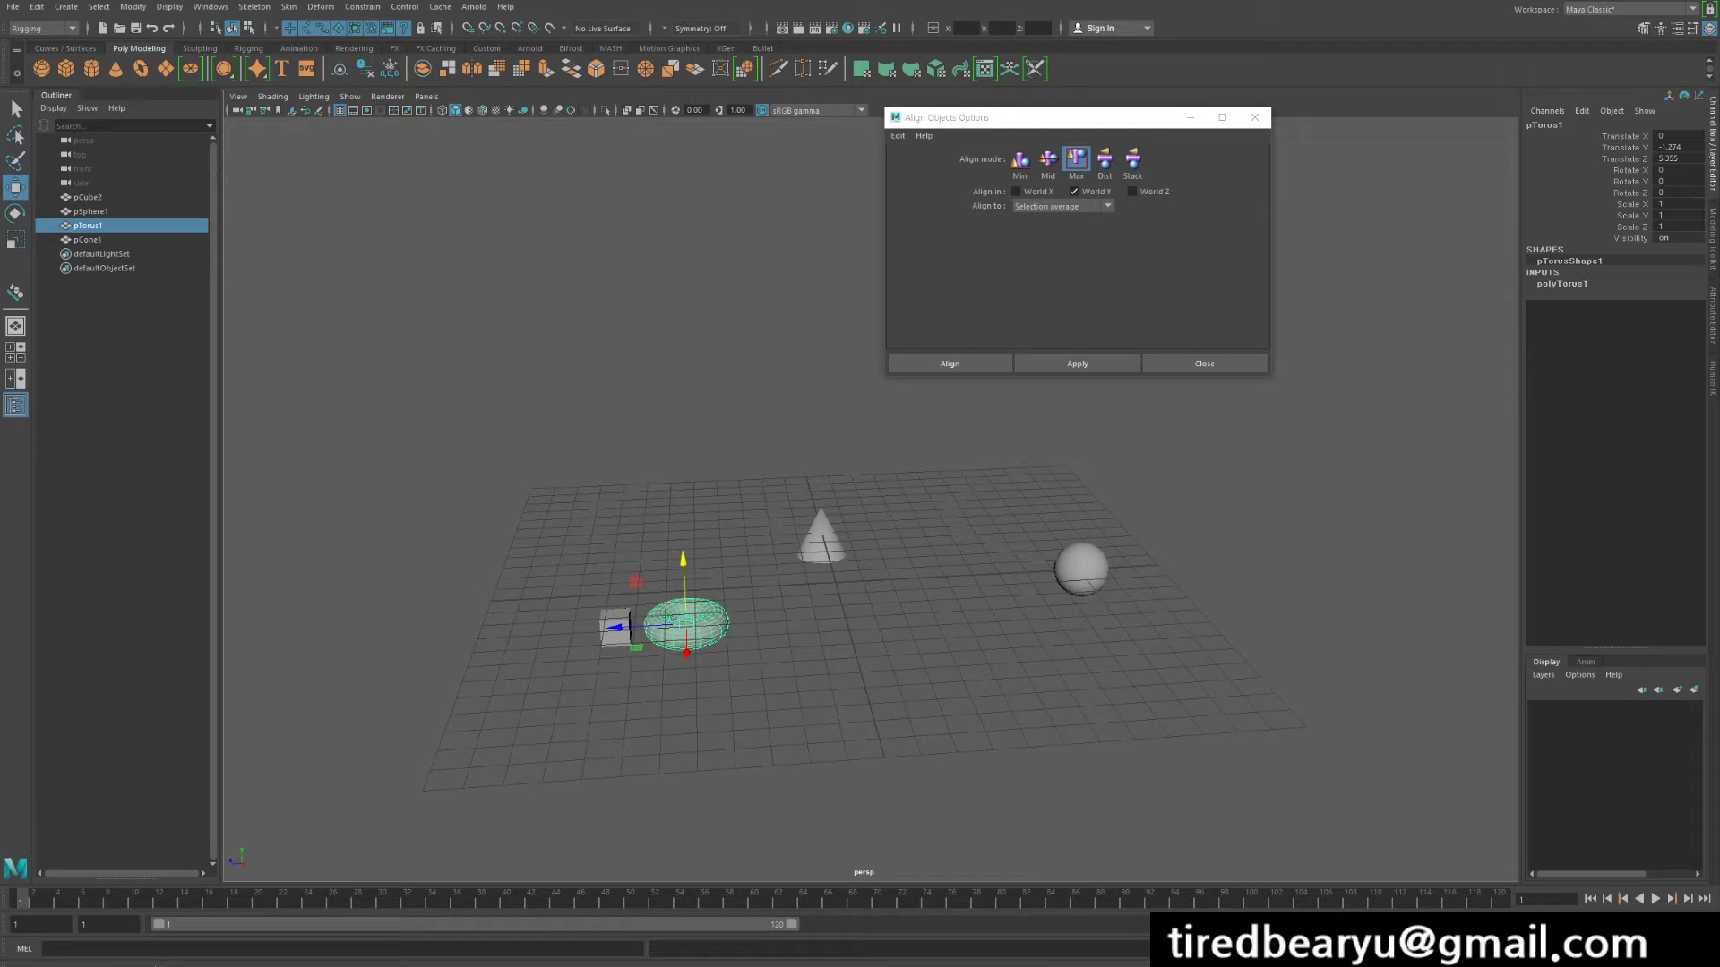
left_click_drag(616, 627, 658, 542)
left_click_drag(501, 423, 1340, 781)
left_click_drag(1272, 716, 1335, 806, "alt")
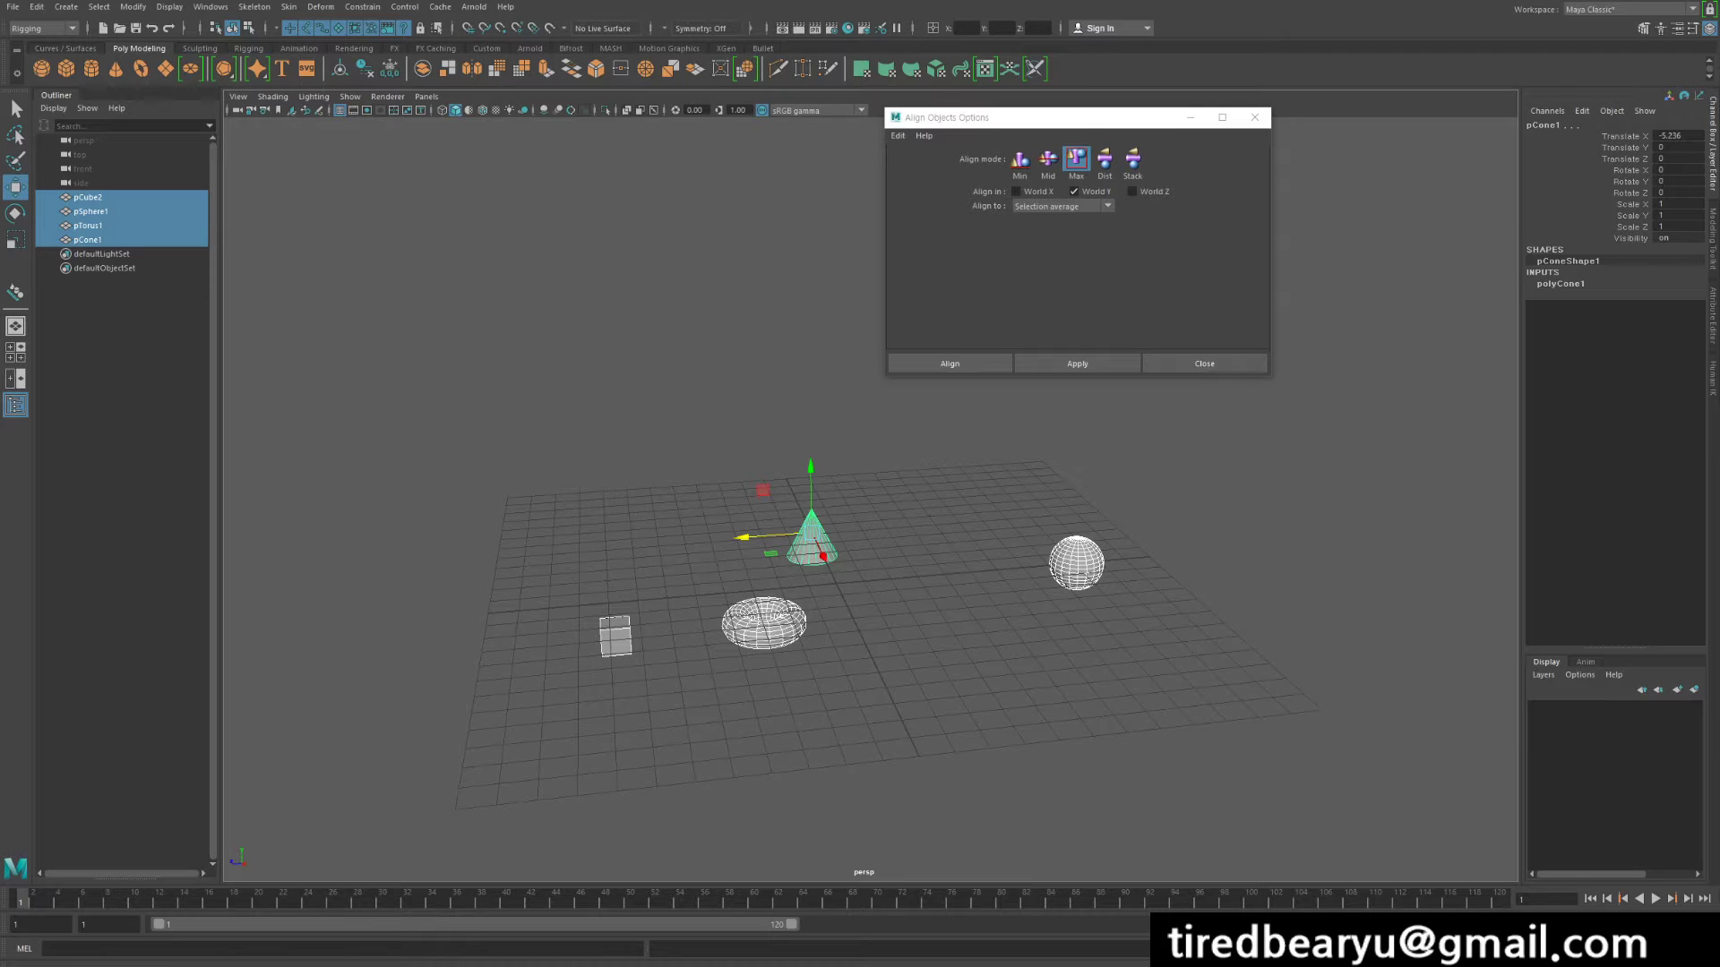
left_click_drag(869, 618, 830, 578, "alt")
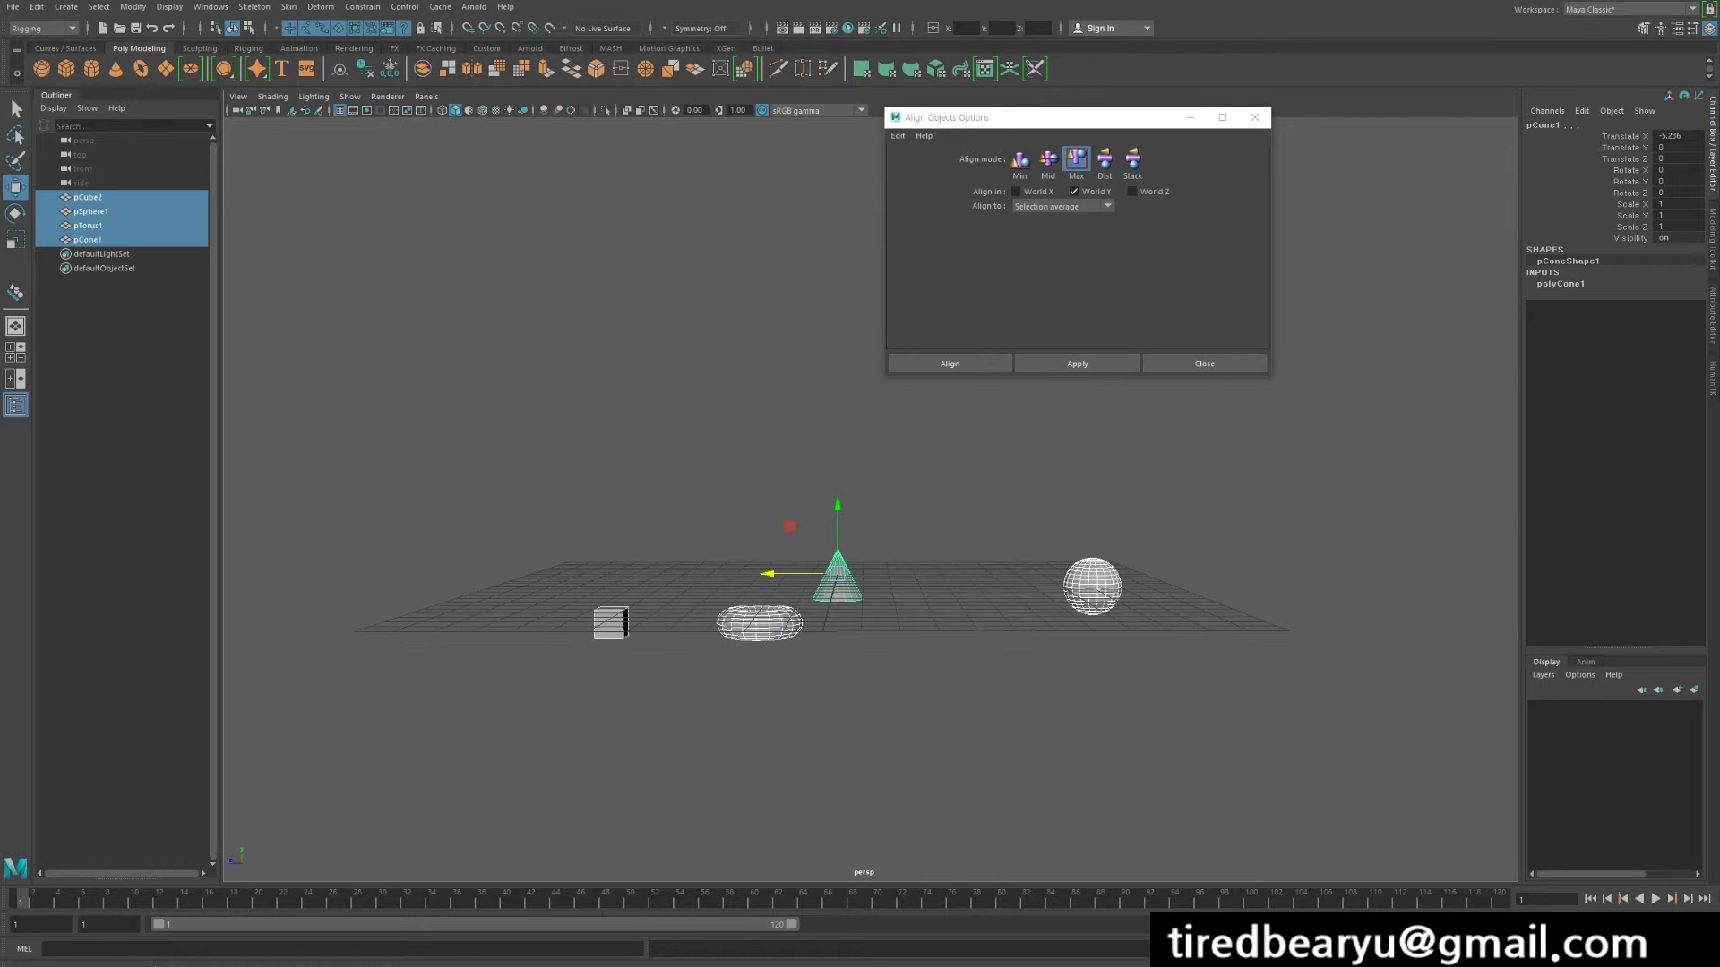
Try aligning the four selected objects in World Y with the Mid mode, and undo the alignment.
left_click(1048, 159)
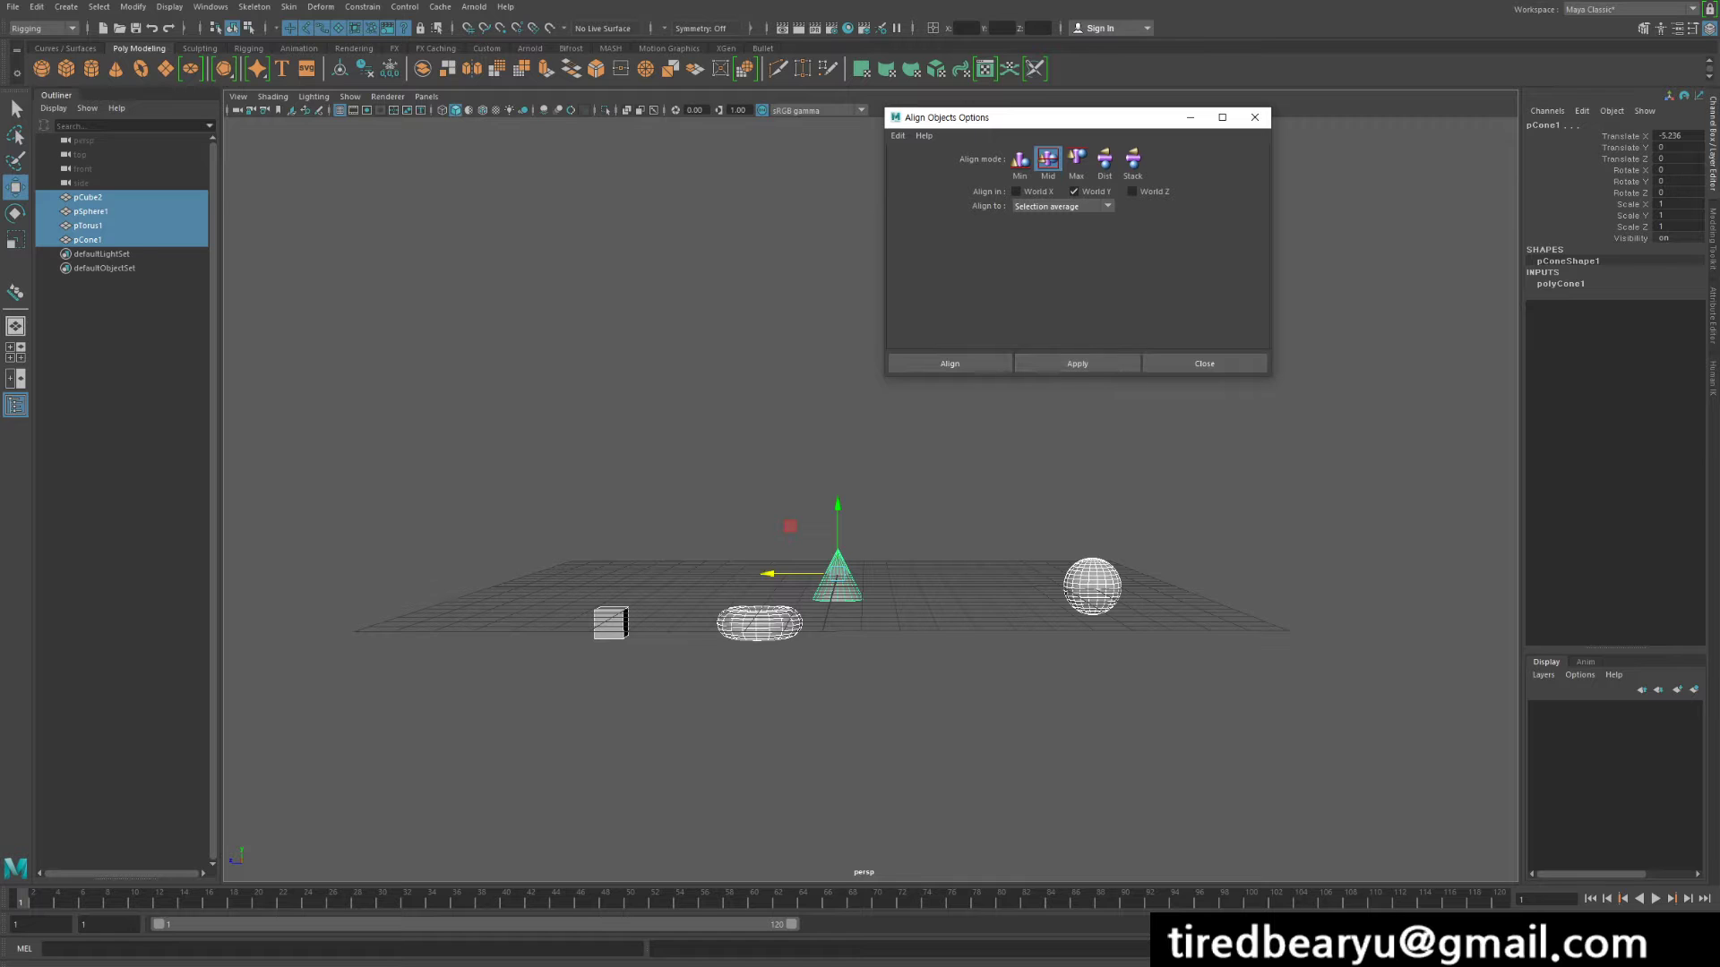
left_click(1078, 364)
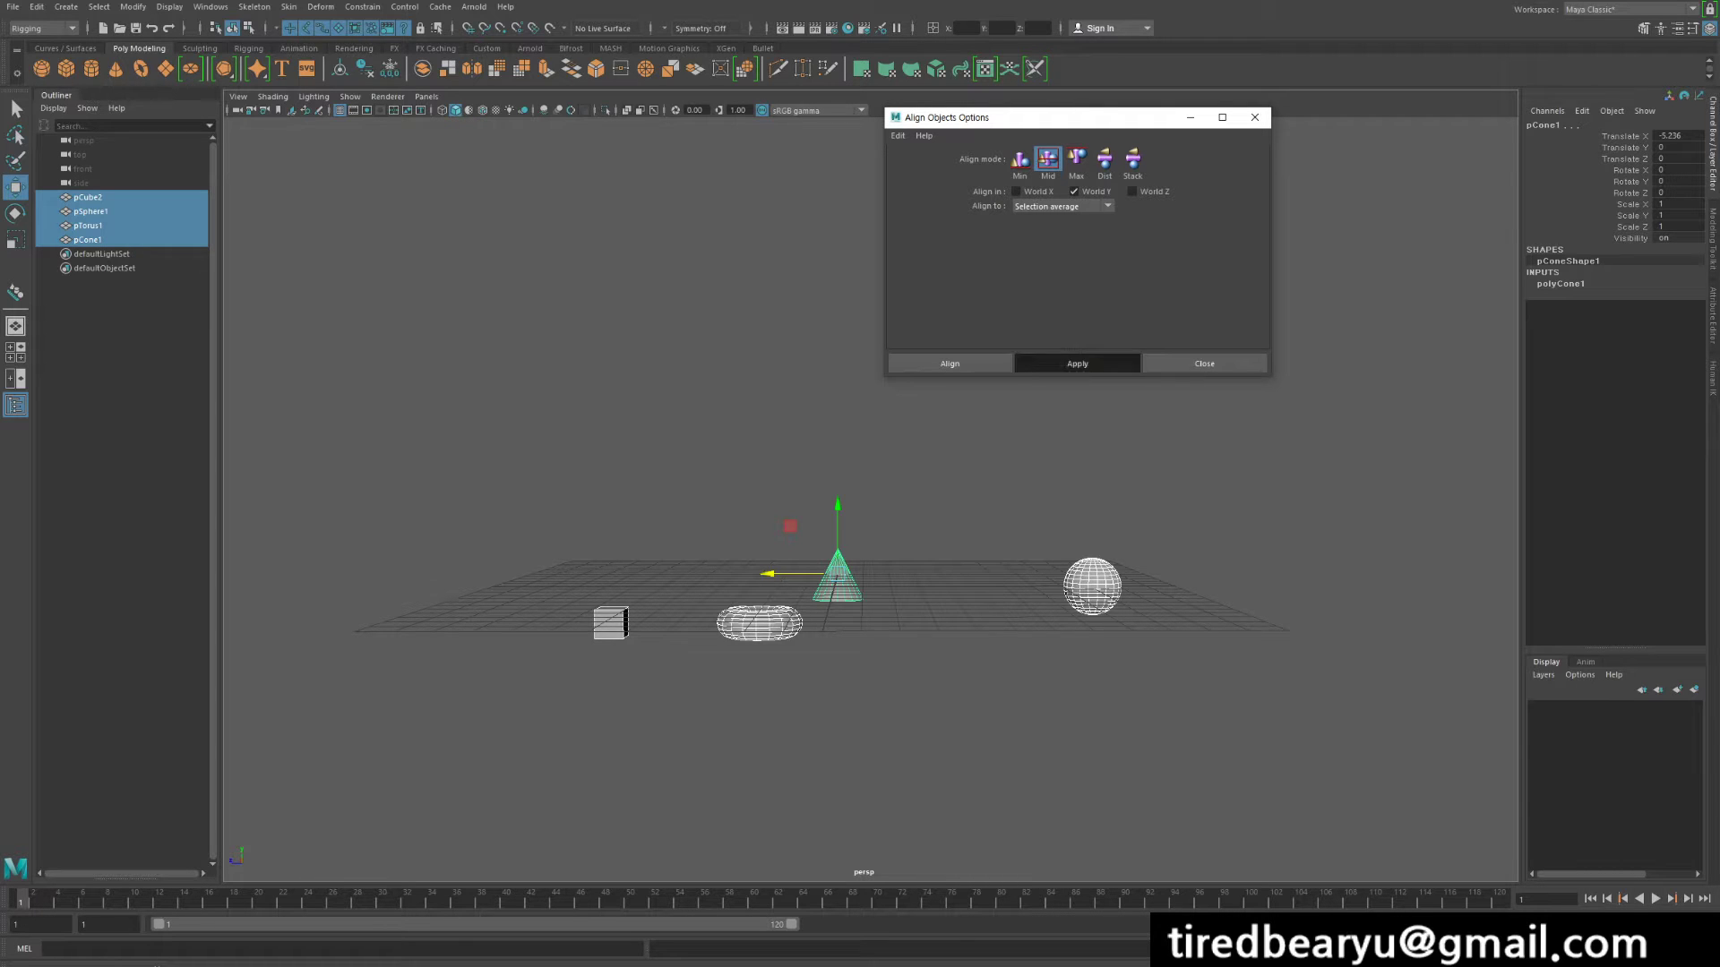
left_click_drag(949, 511, 984, 497, "alt")
key("ctrl+z")
Try the Max align mode in World Y on the four objects, inspect it in the side view, and undo it.
left_click(1077, 159)
left_click(1078, 364)
key("space")
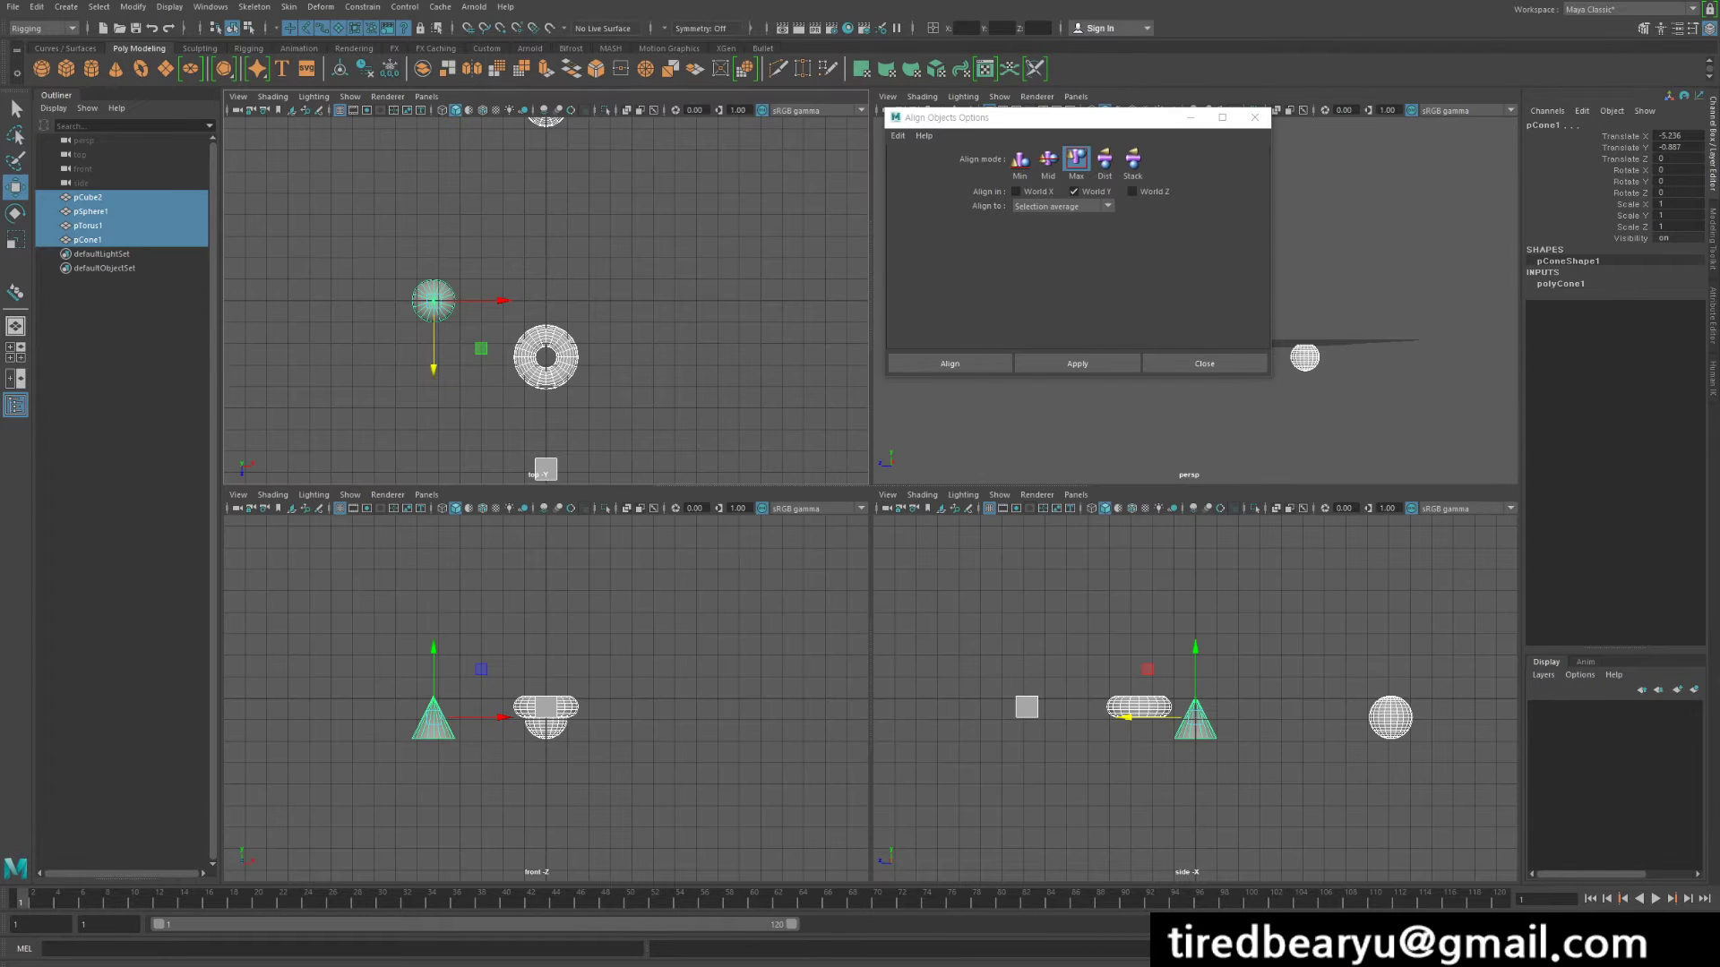
key("space")
middle_click_drag(1030, 583, 1056, 631, "alt")
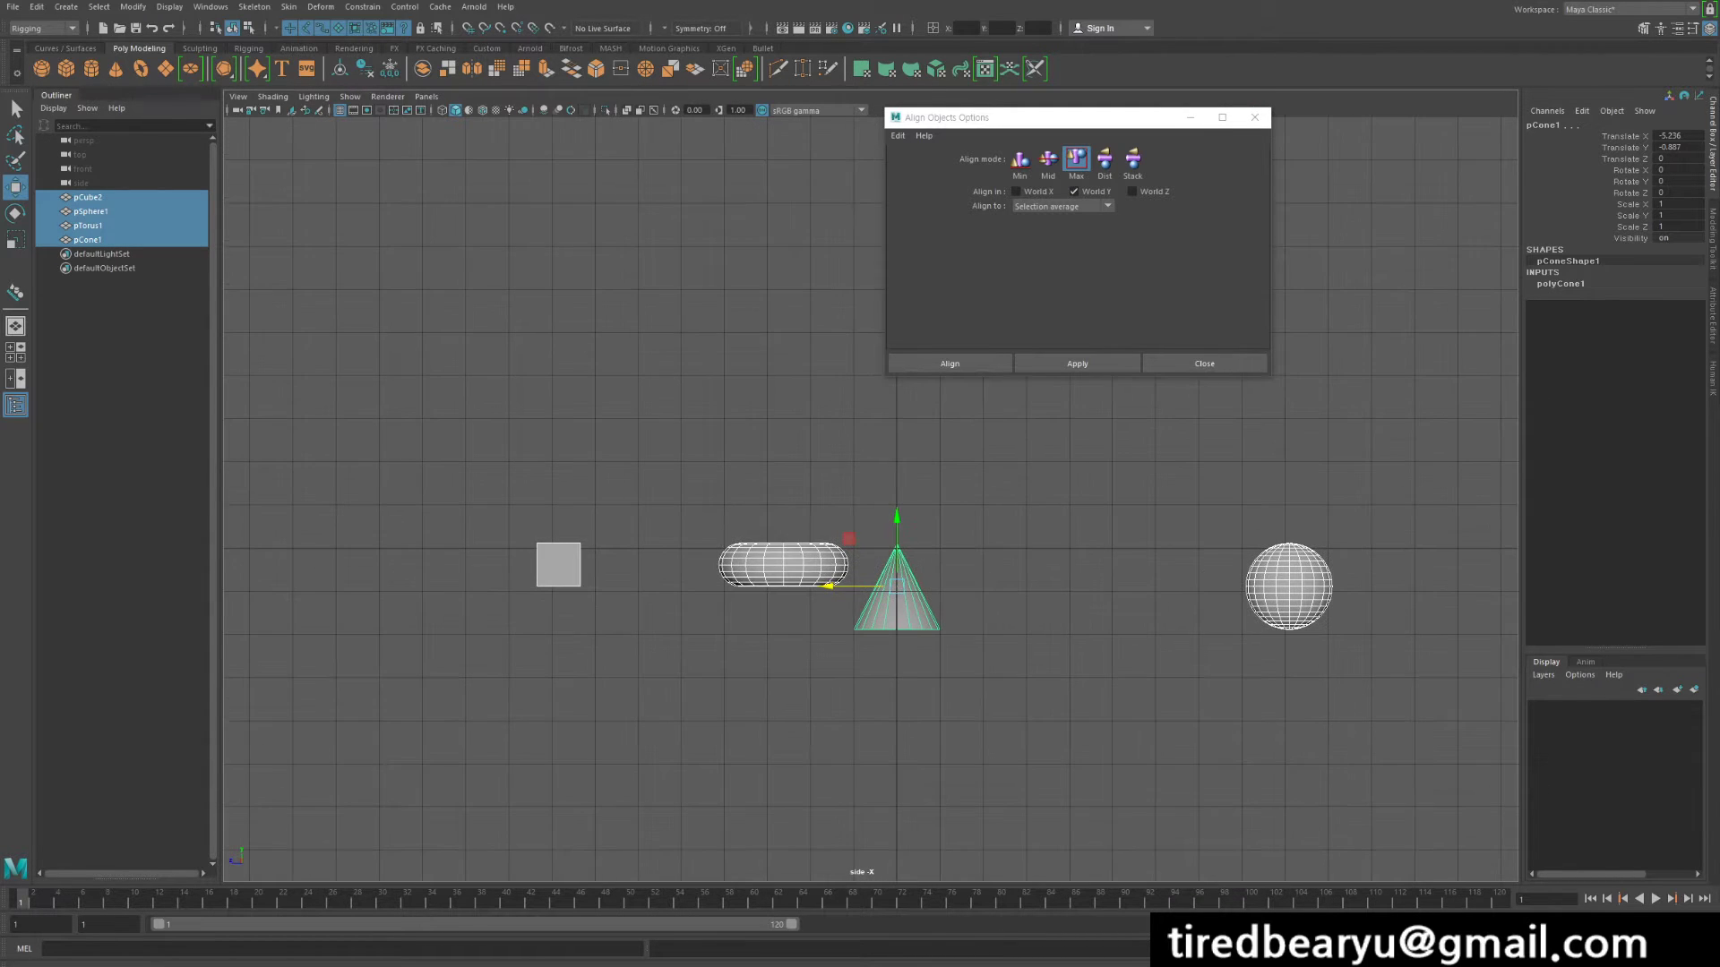
key("ctrl+z")
Apply the Mid align mode in World Y again in the side view, and undo it.
left_click(1047, 159)
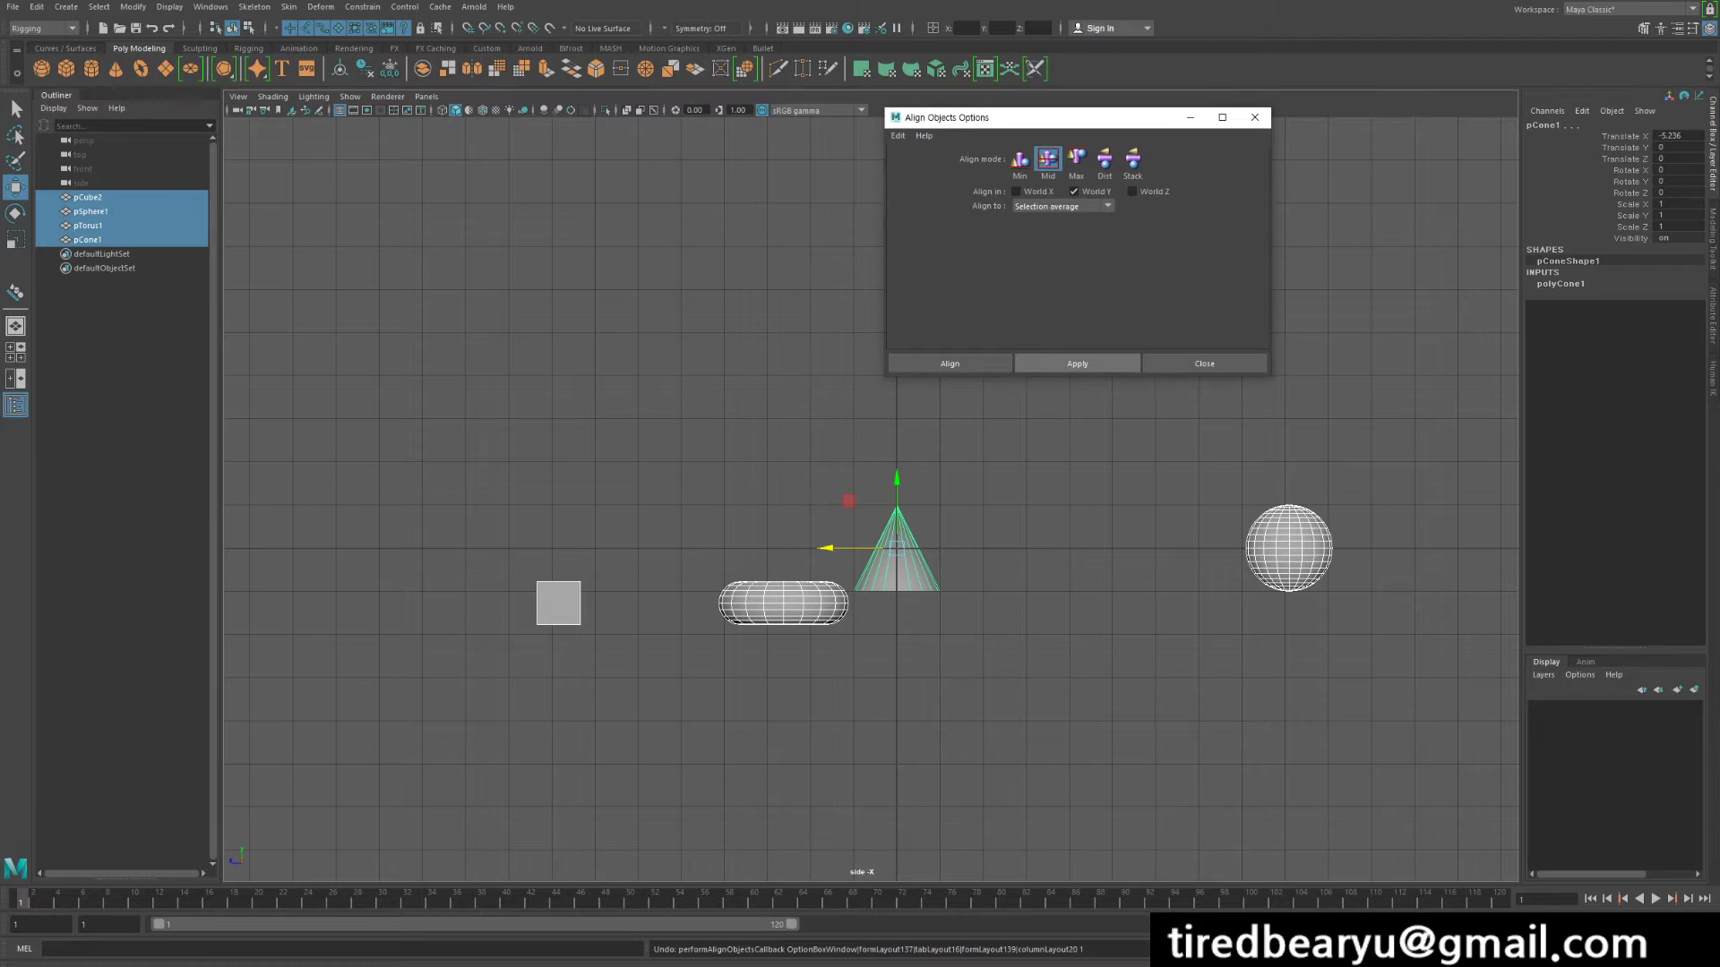
left_click(1077, 363)
key("ctrl+z")
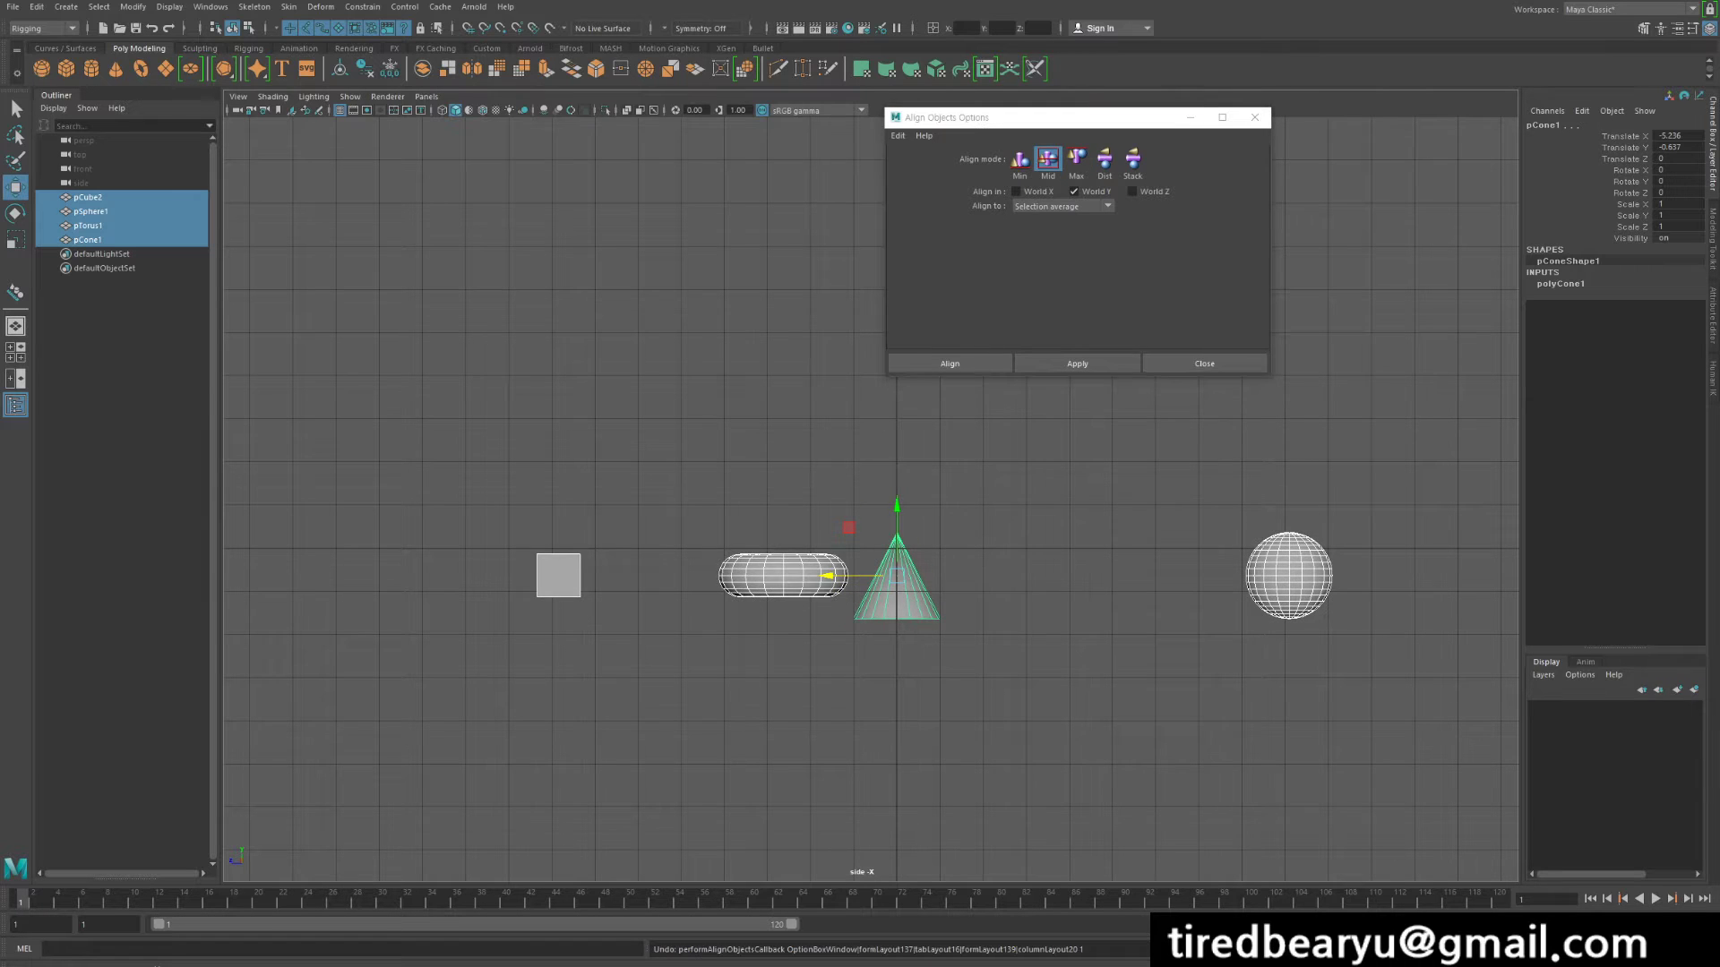
Try the Min align mode in World Y on the four objects, and undo it.
left_click(1020, 159)
left_click(1077, 363)
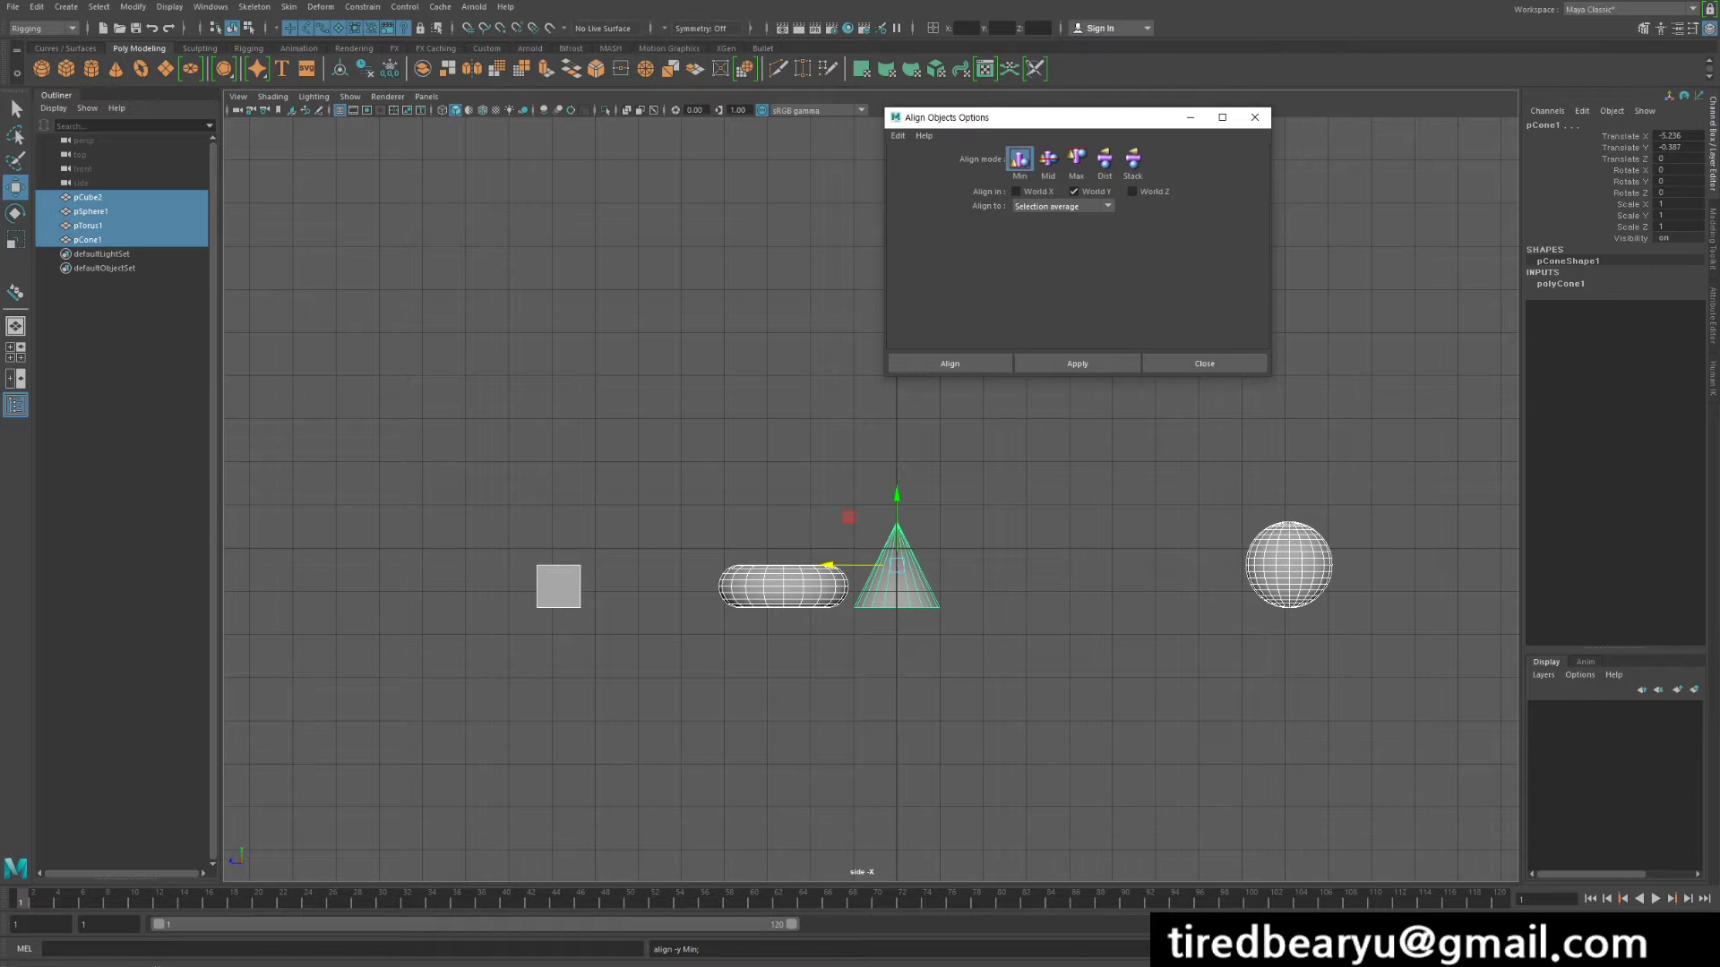
key("ctrl+z")
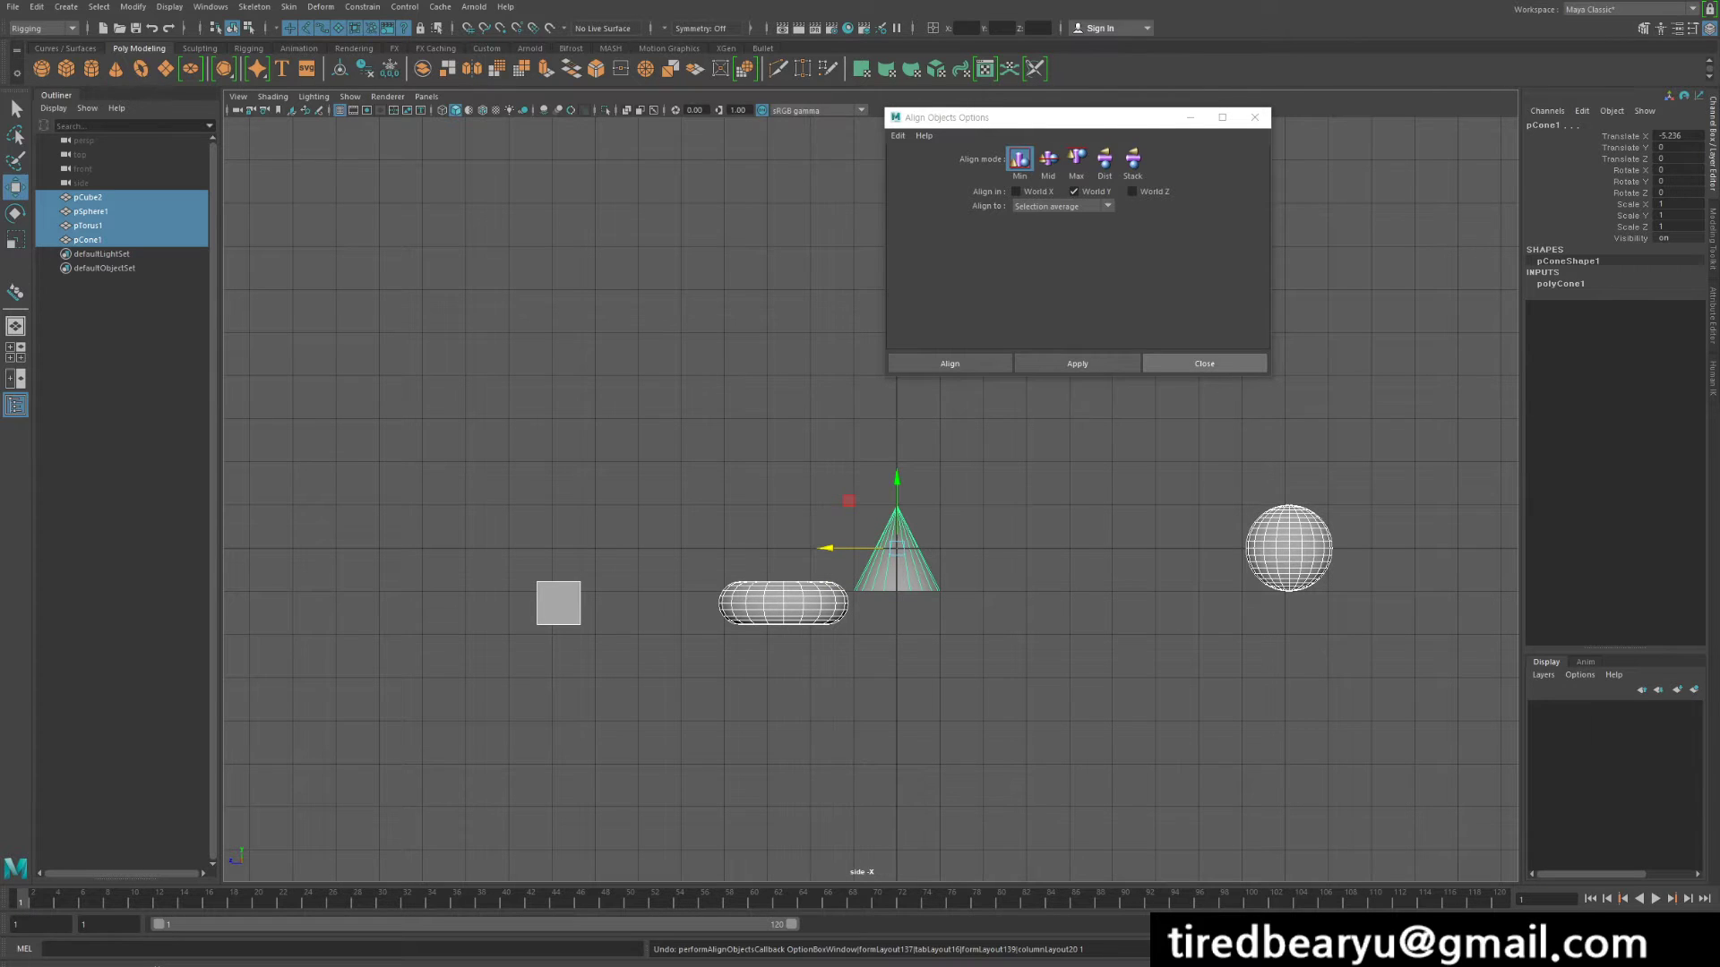
Distribute the four objects evenly in World Z only with the Dist mode, and check the spacing in the perspective view.
left_click(1104, 160)
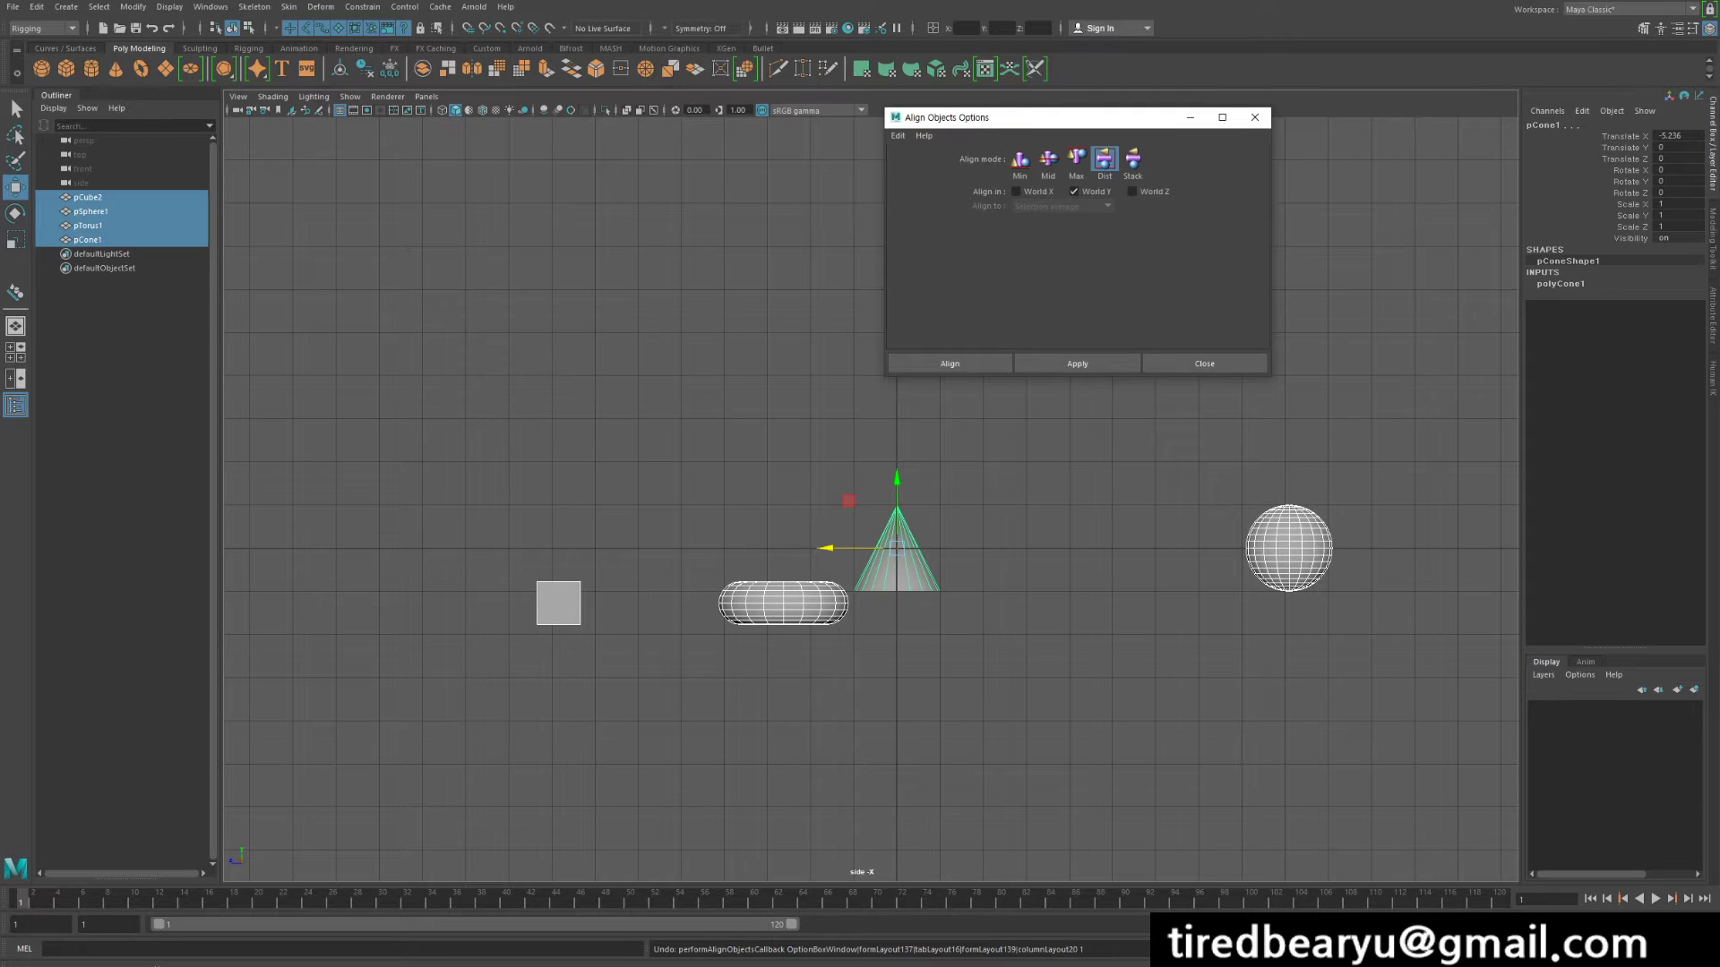
left_click(1132, 191)
left_click(1074, 191)
left_click(1077, 362)
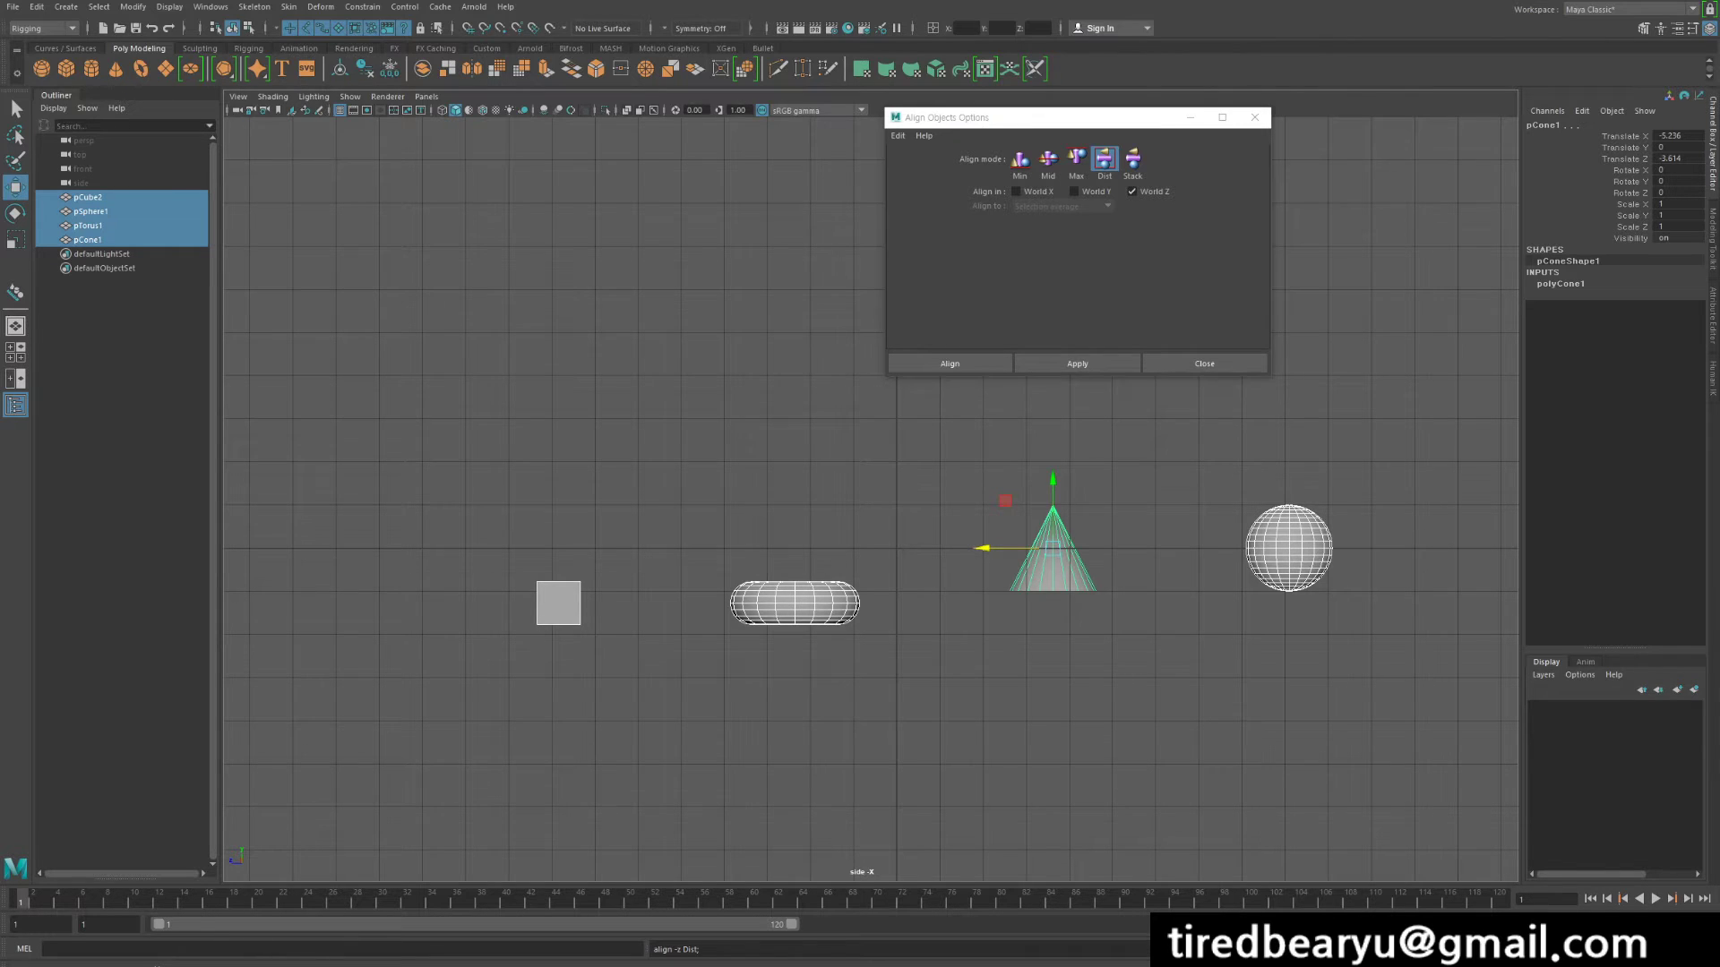
key("space")
key("space")
left_click_drag(1030, 448, 1299, 573, "alt")
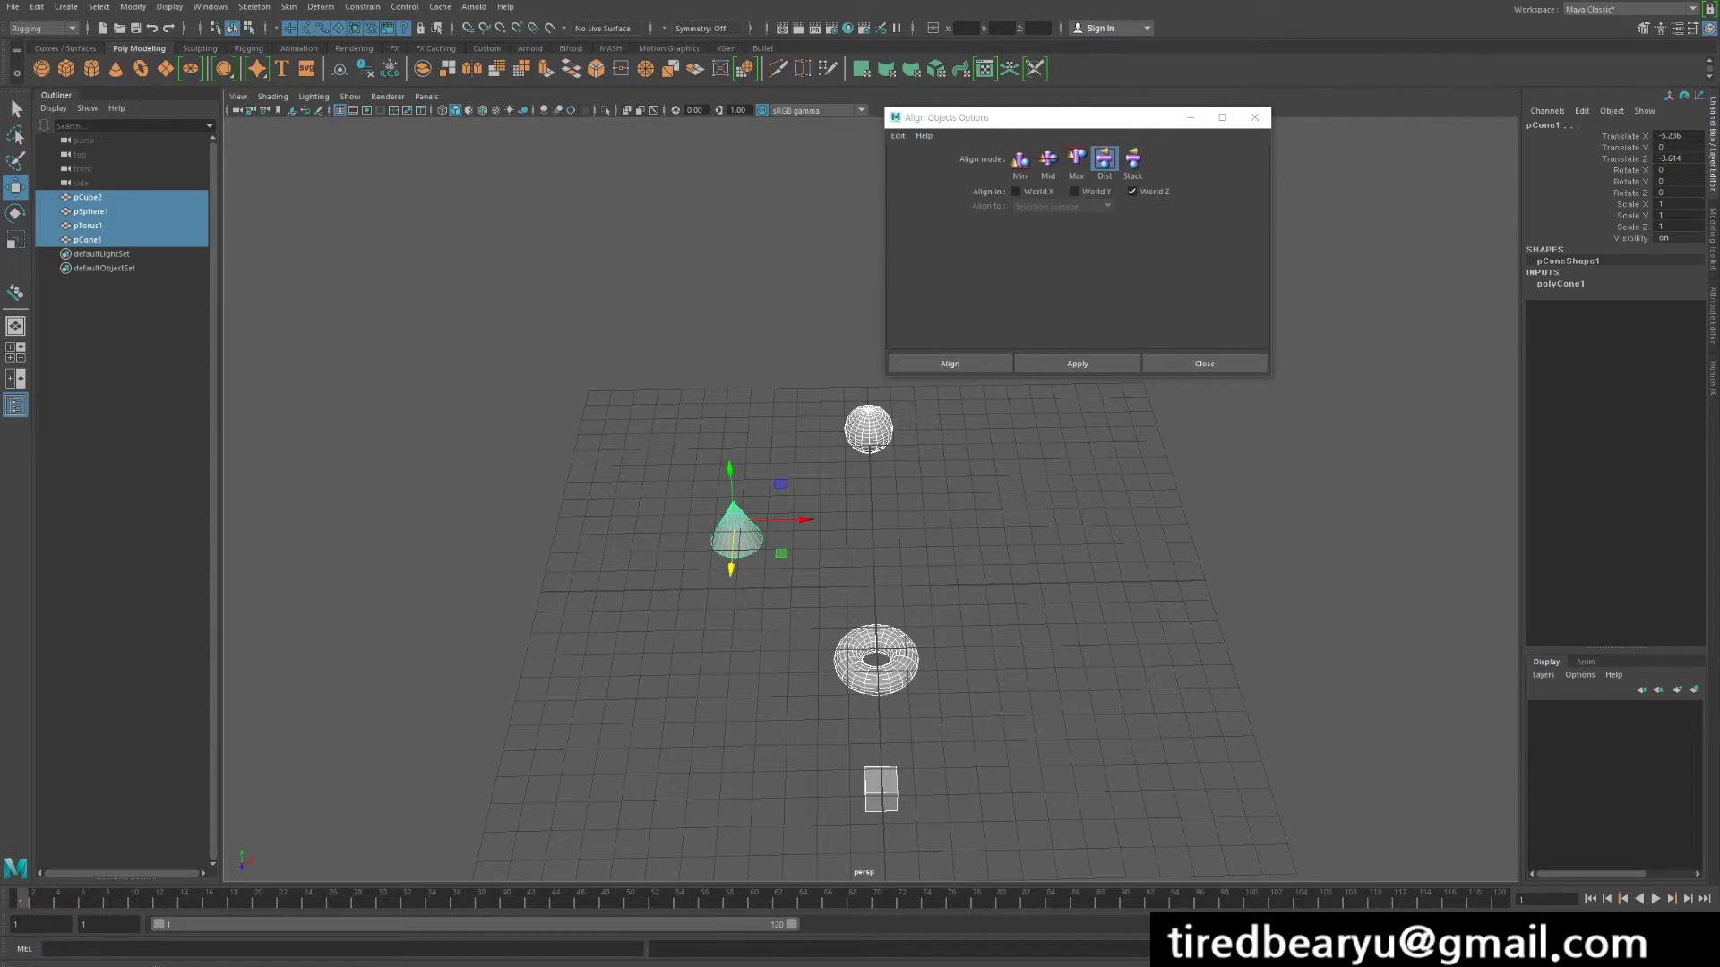
Align the four objects in World X only with the Mid mode.
left_click(1017, 192)
left_click(1132, 192)
left_click(1048, 160)
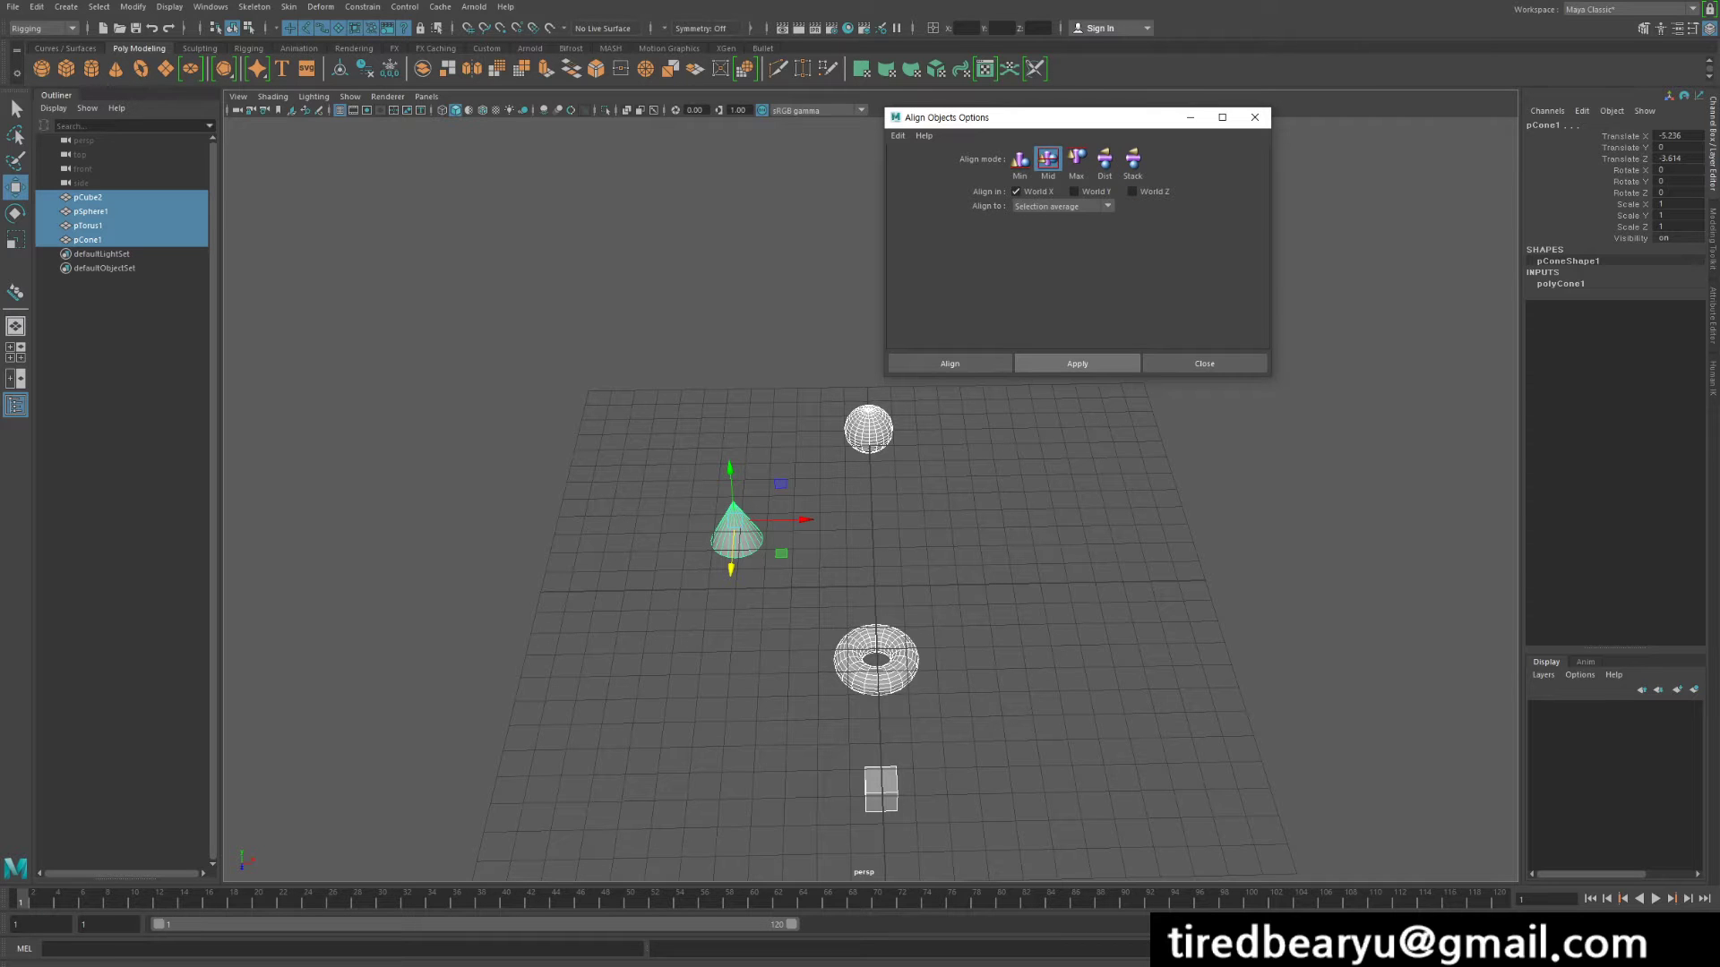
left_click(1078, 363)
left_click_drag(1048, 502, 883, 351, "alt")
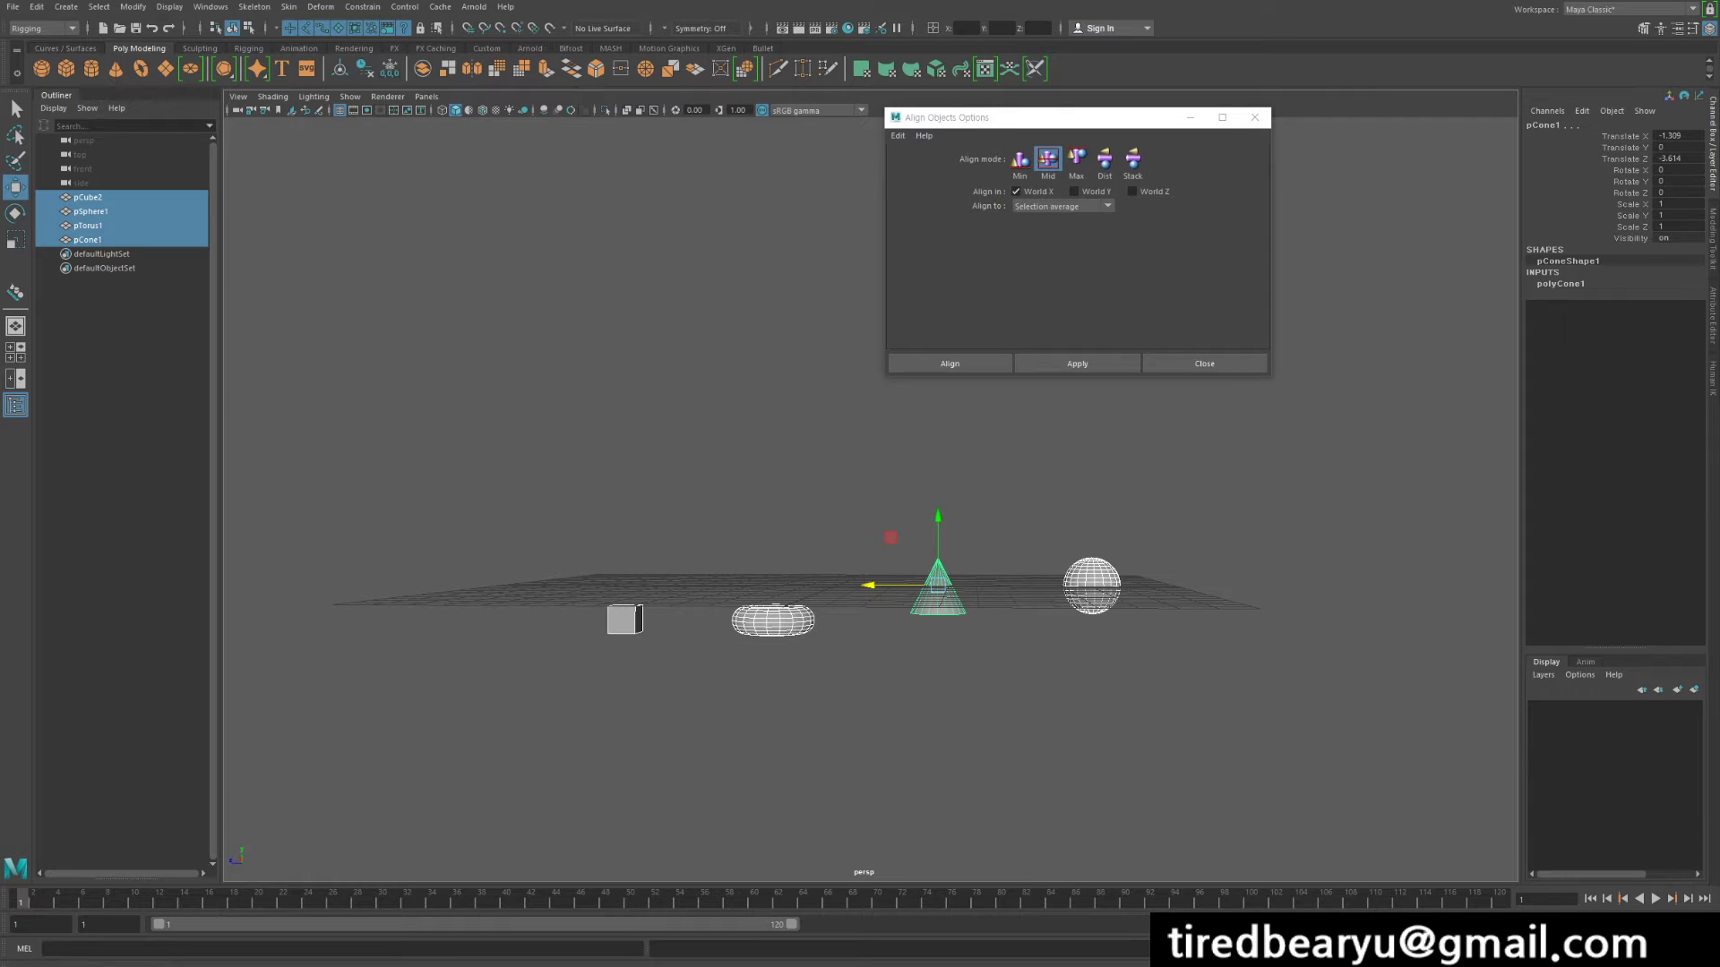
Add World Y to the Mid alignment, apply it to the four objects, and check the result in the four-view layout.
left_click(1074, 192)
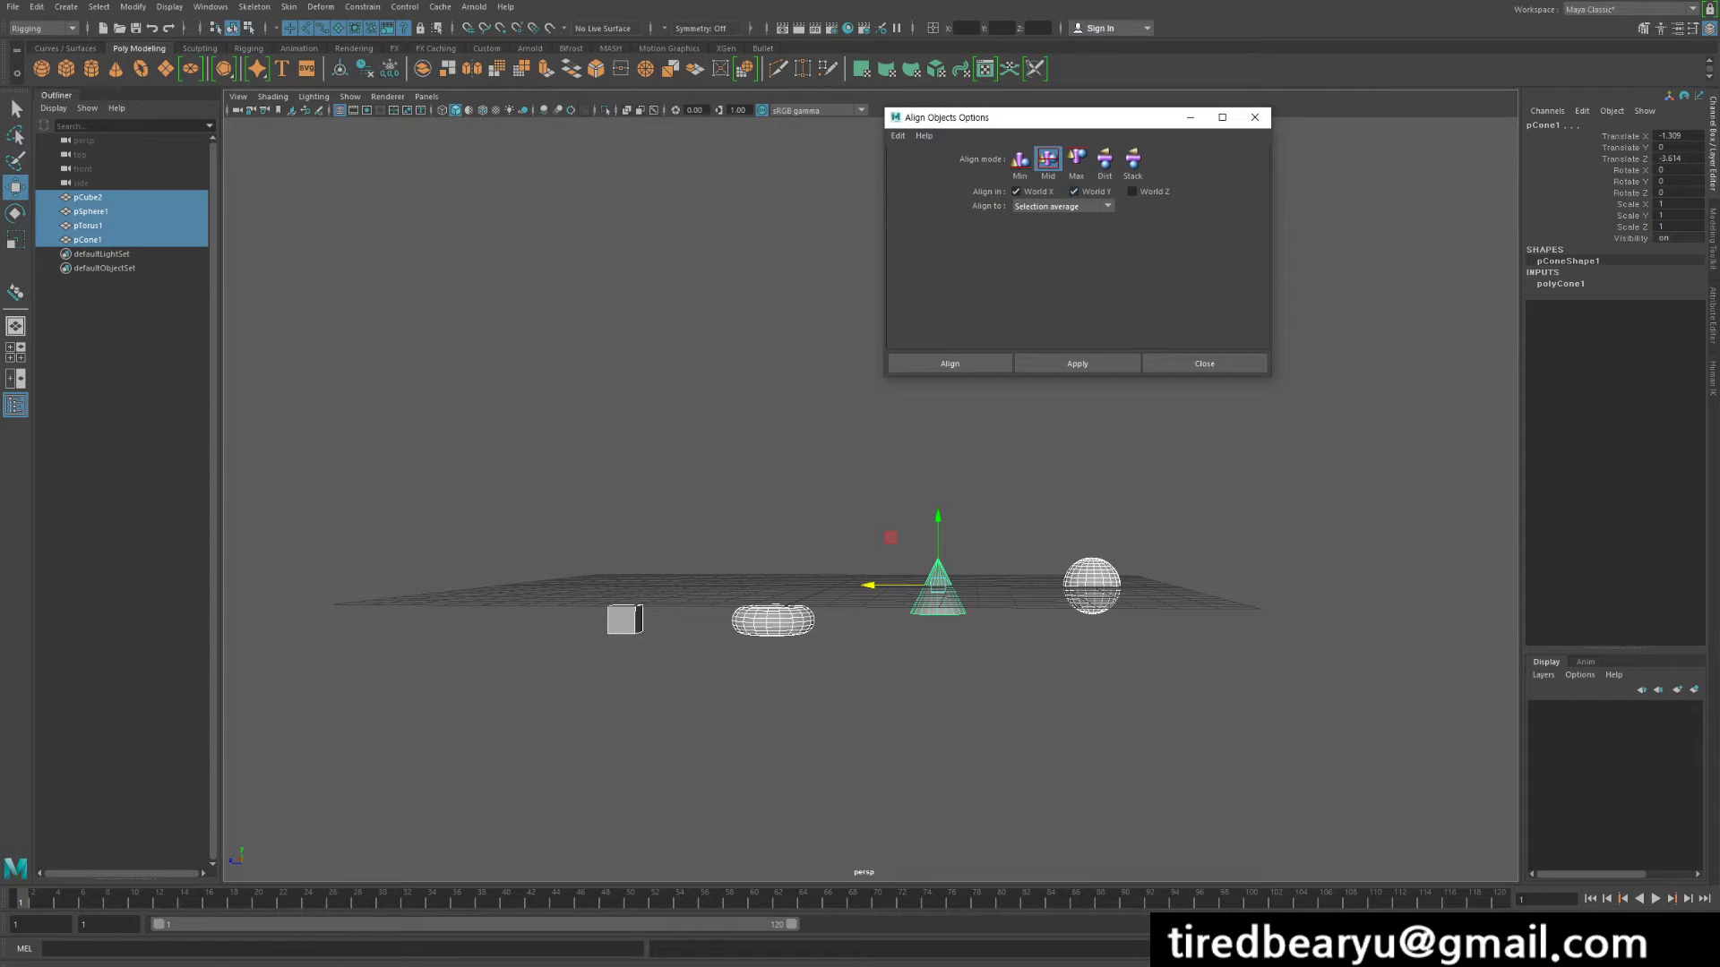
left_click(1078, 364)
left_click_drag(1003, 439, 920, 430, "alt")
key("space")
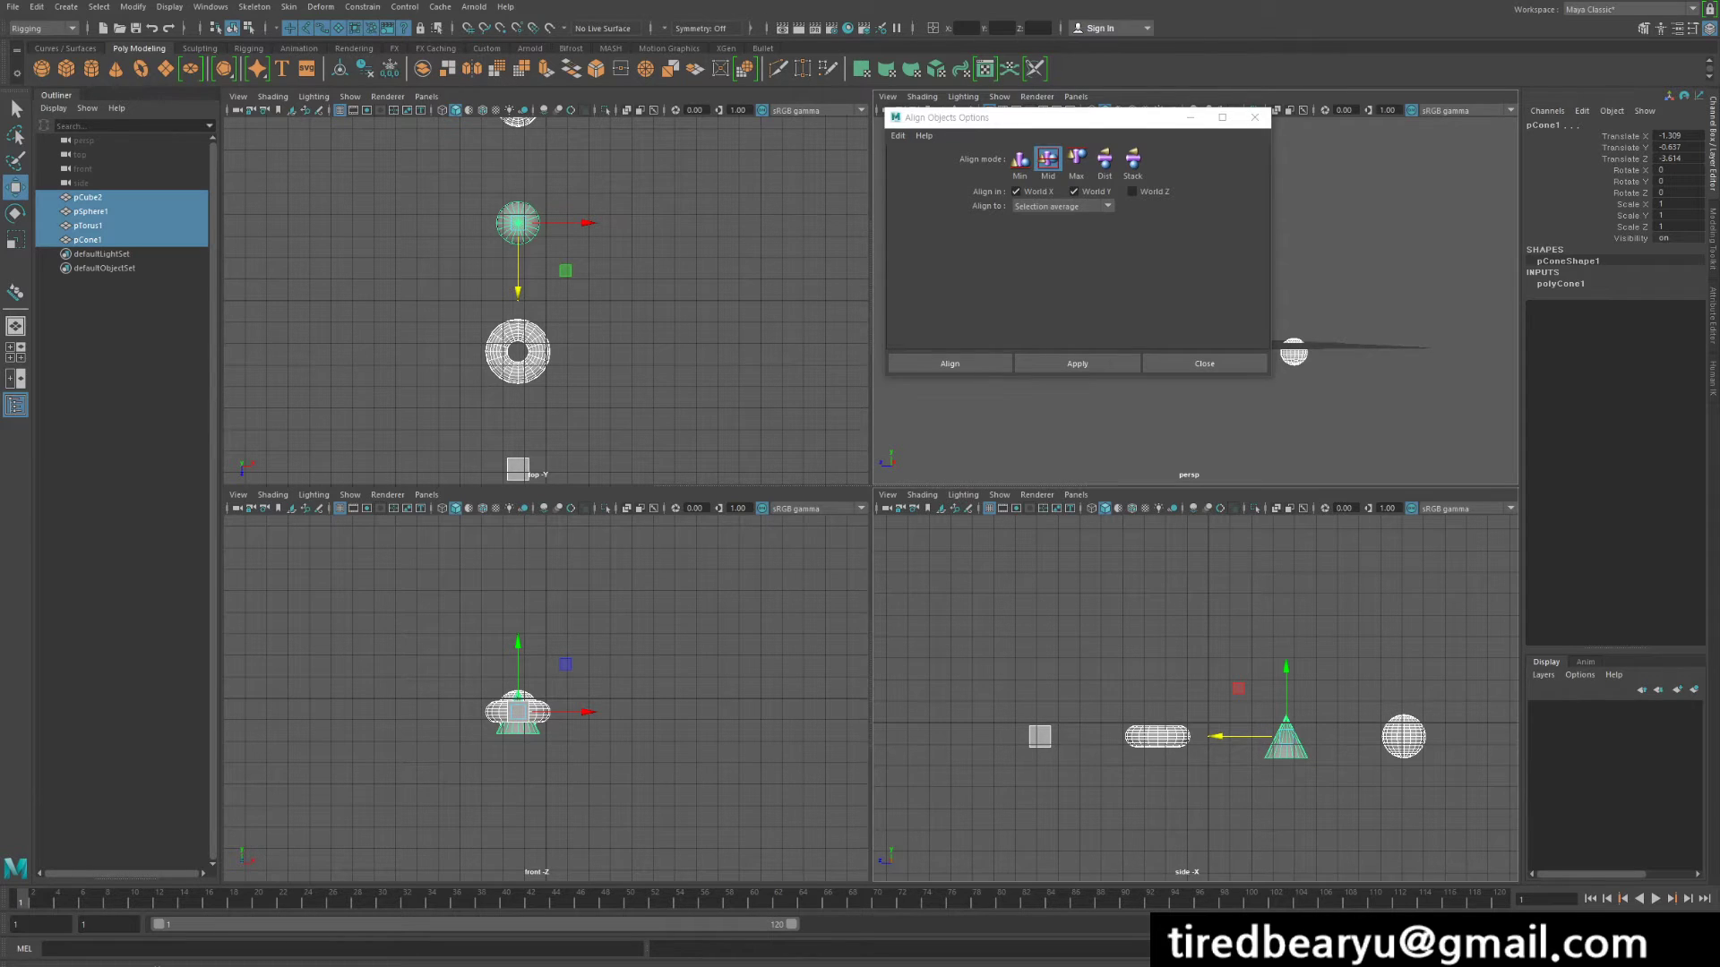
Delete the four objects and draw a slightly uneven five-joint chain across the side view.
key("Delete")
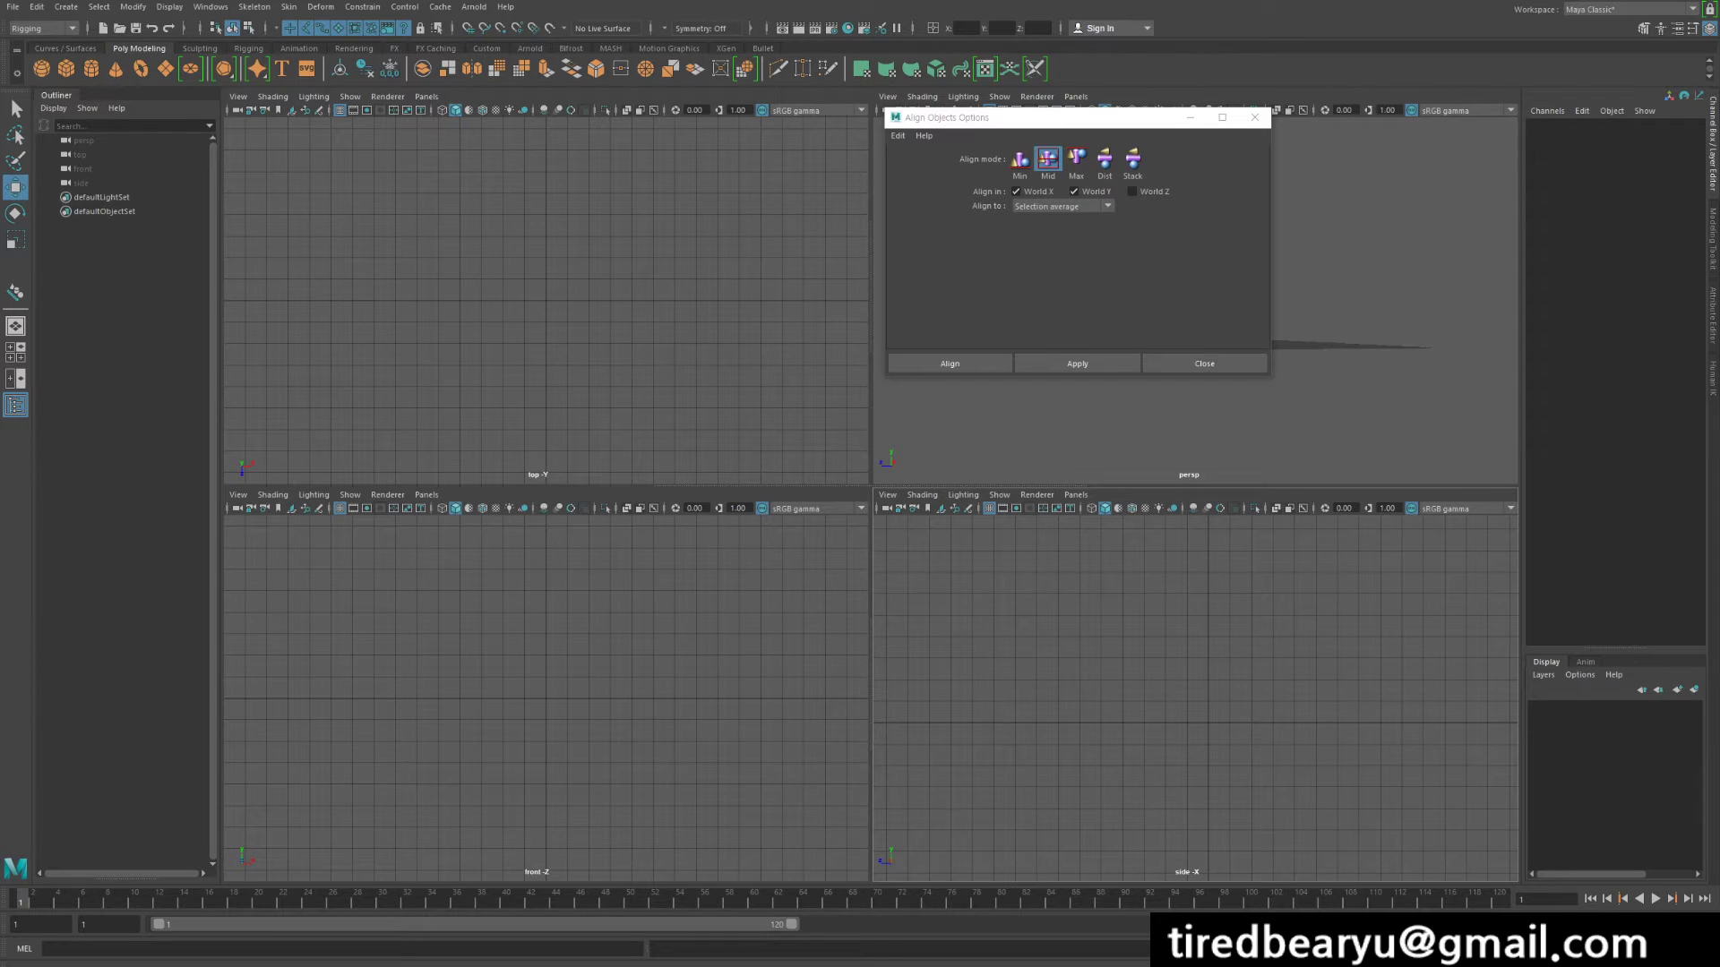
left_click(248, 49)
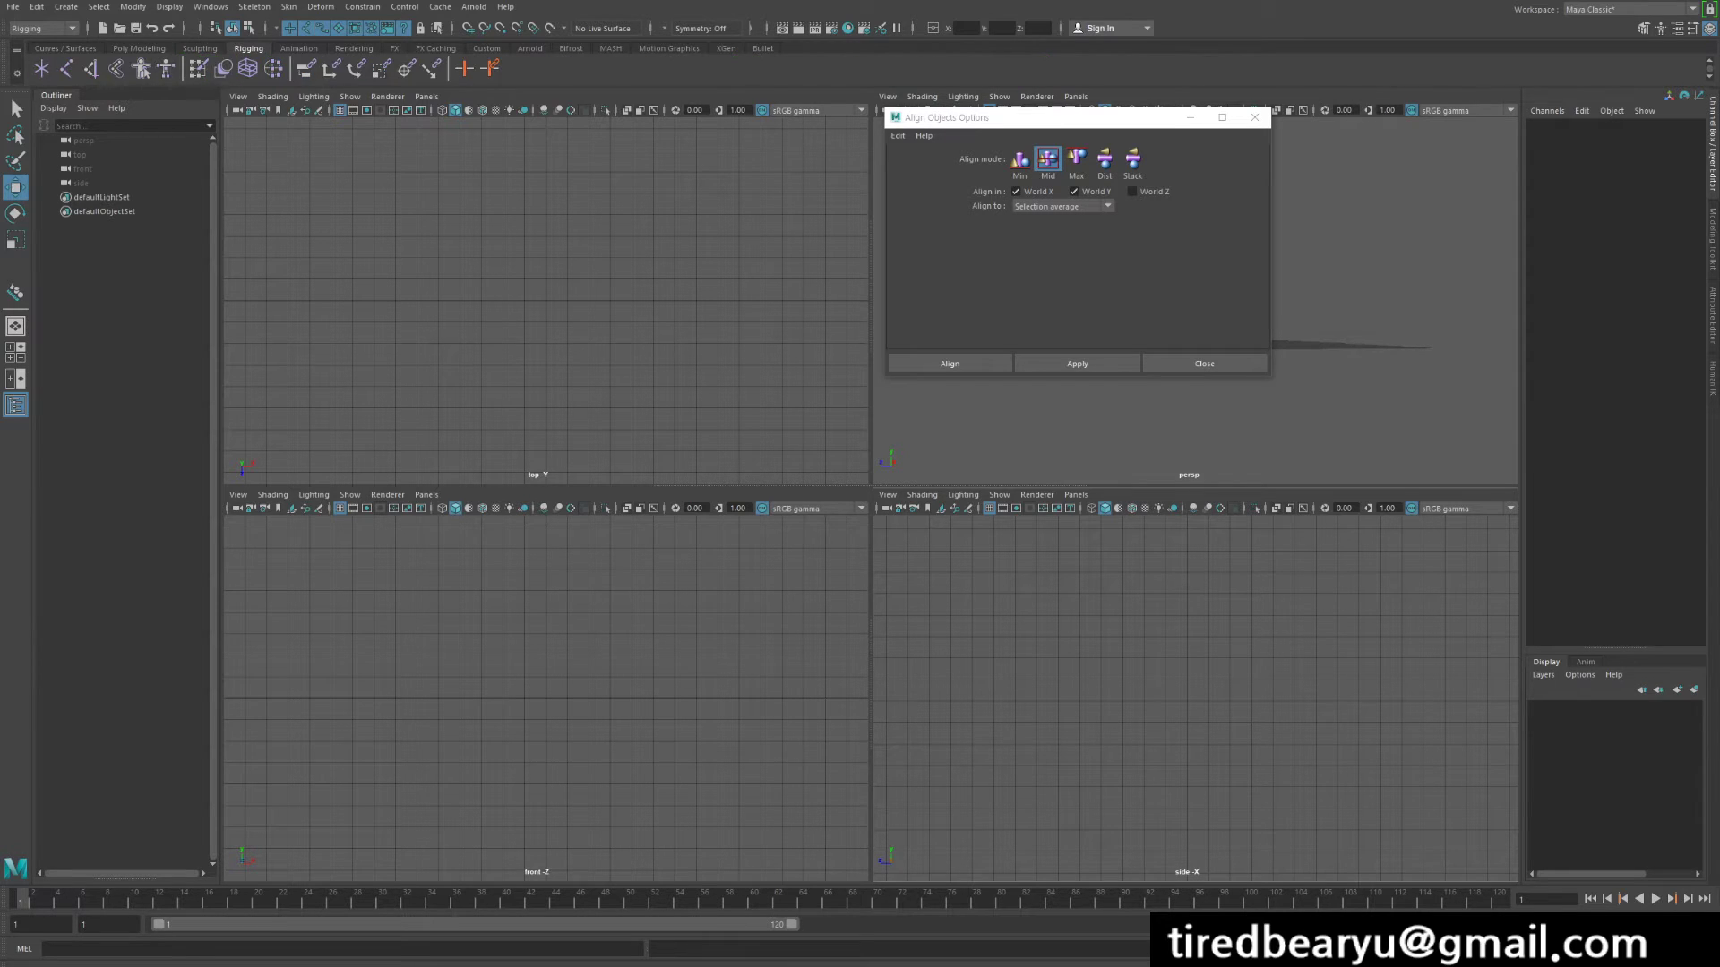
left_click(66, 68)
left_click(994, 706)
left_click(1146, 704)
left_click(1240, 693)
left_click(1369, 692)
left_click(1463, 707)
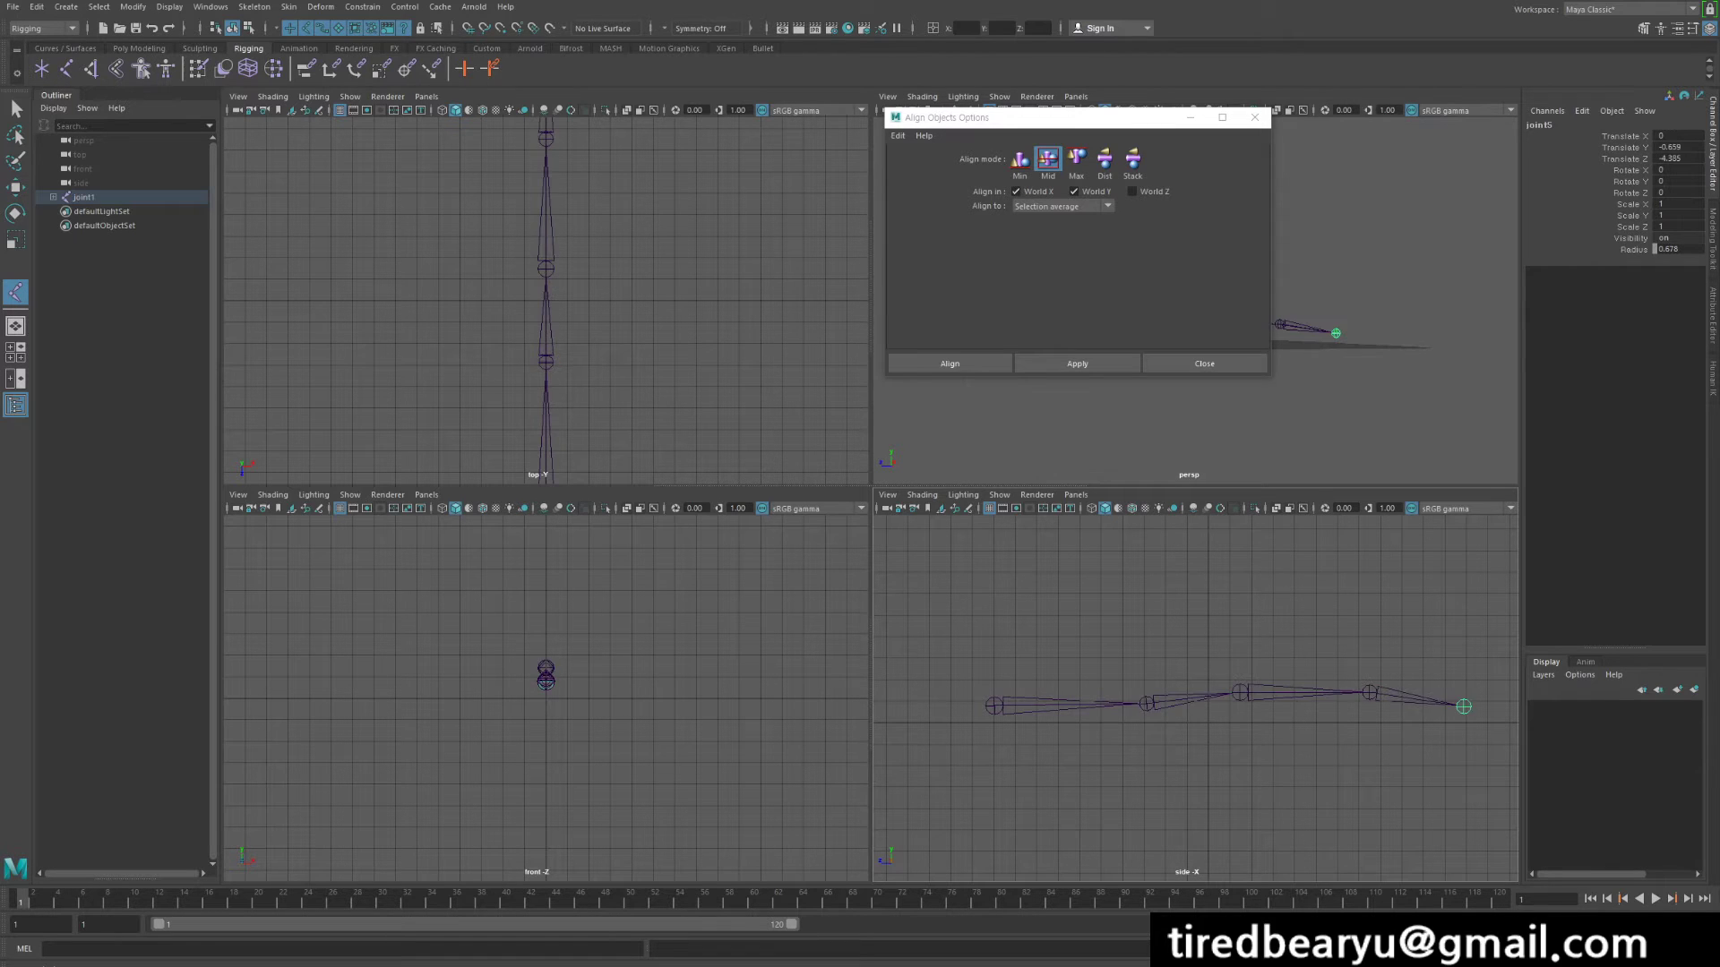
middle_click_drag(1462, 707, 1414, 698, "alt")
scroll(1415, 698, "down", 1)
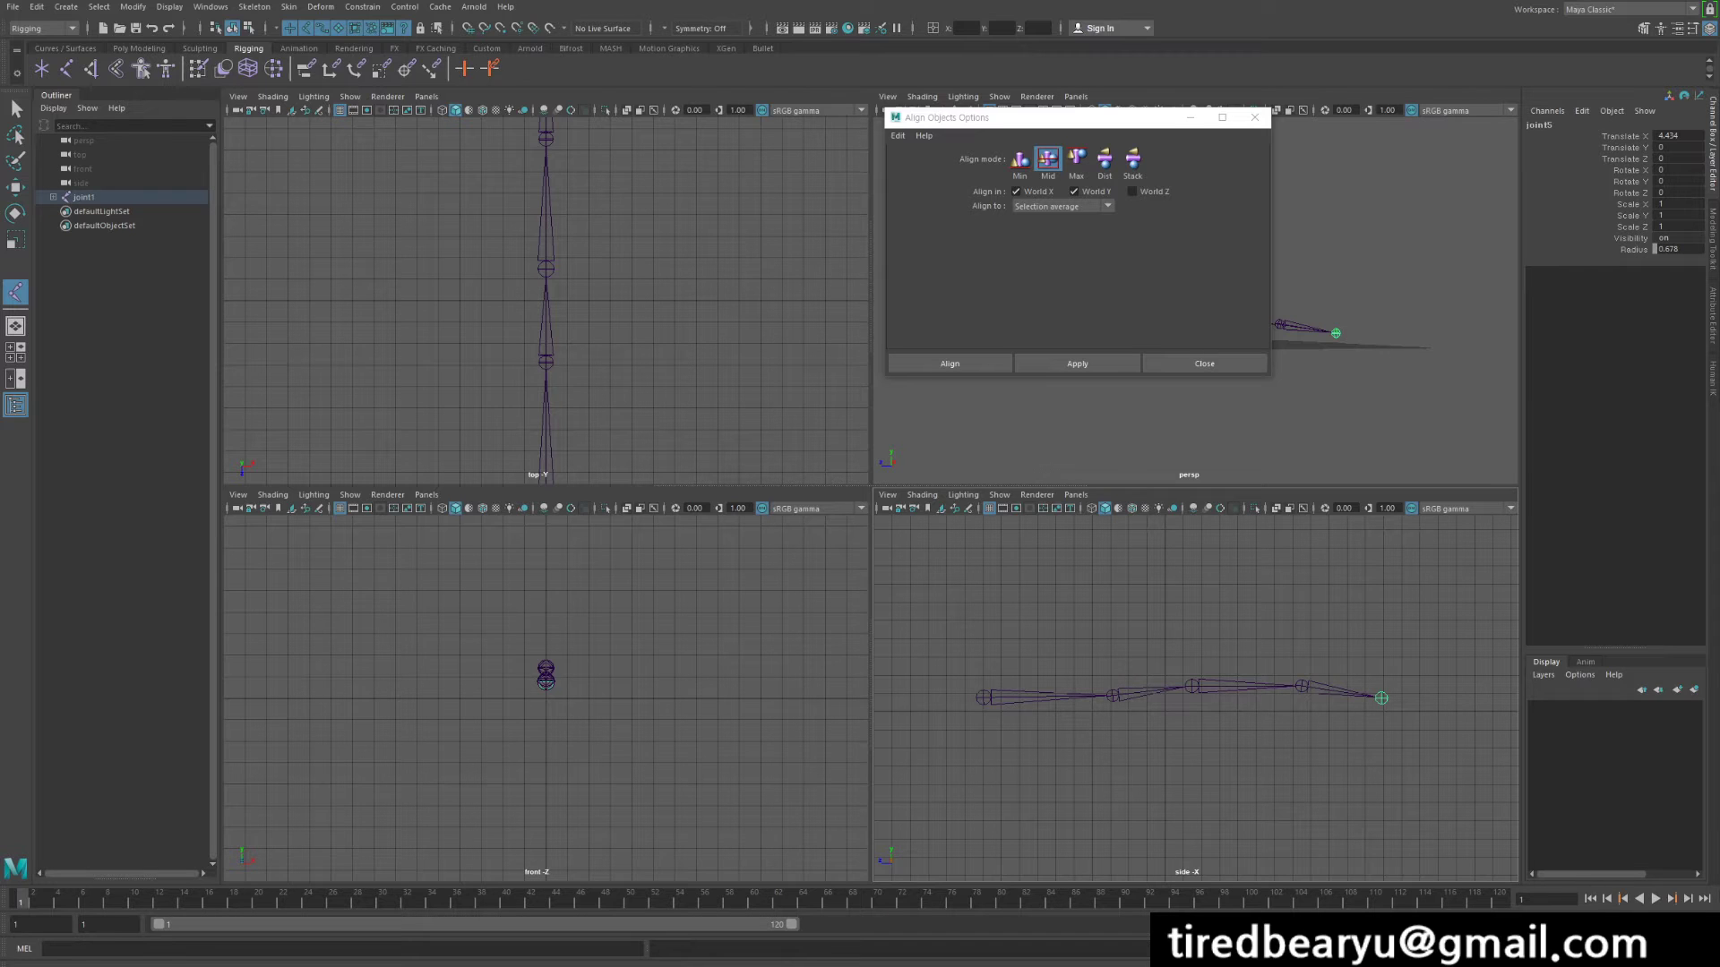
key("Return")
key("w")
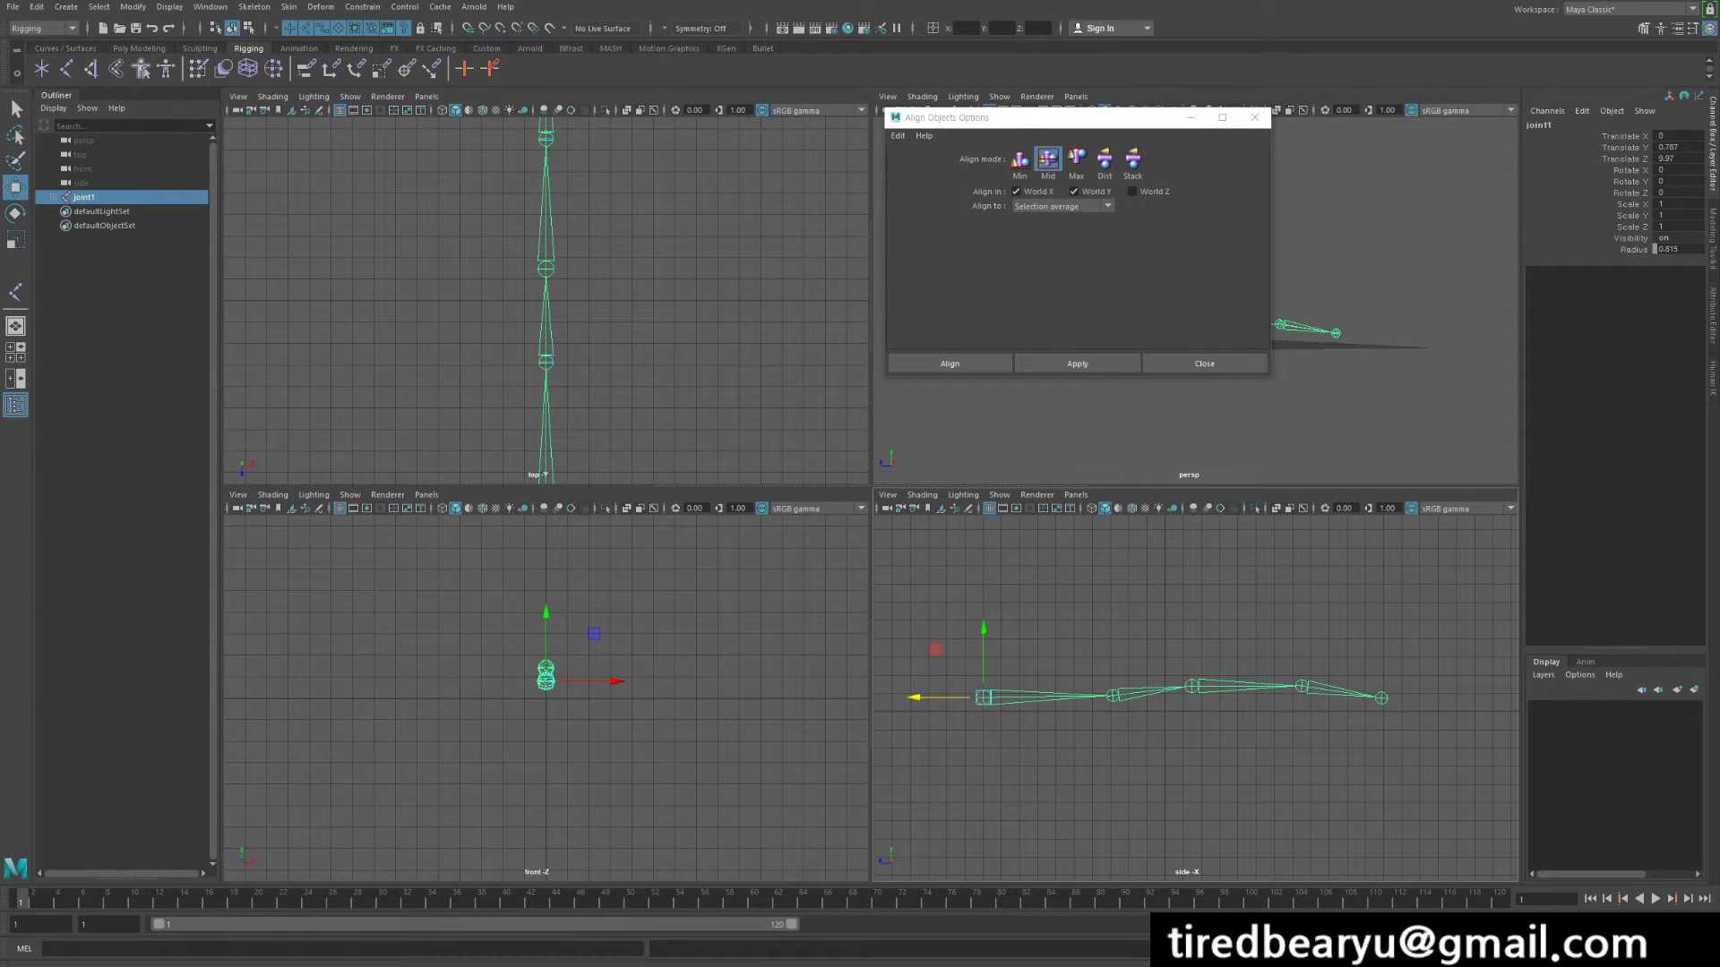
Select all five joints of the chain and try to align them in World X and World Y with the Mid mode.
left_click(54, 197, "shift")
left_click(117, 255, "shift")
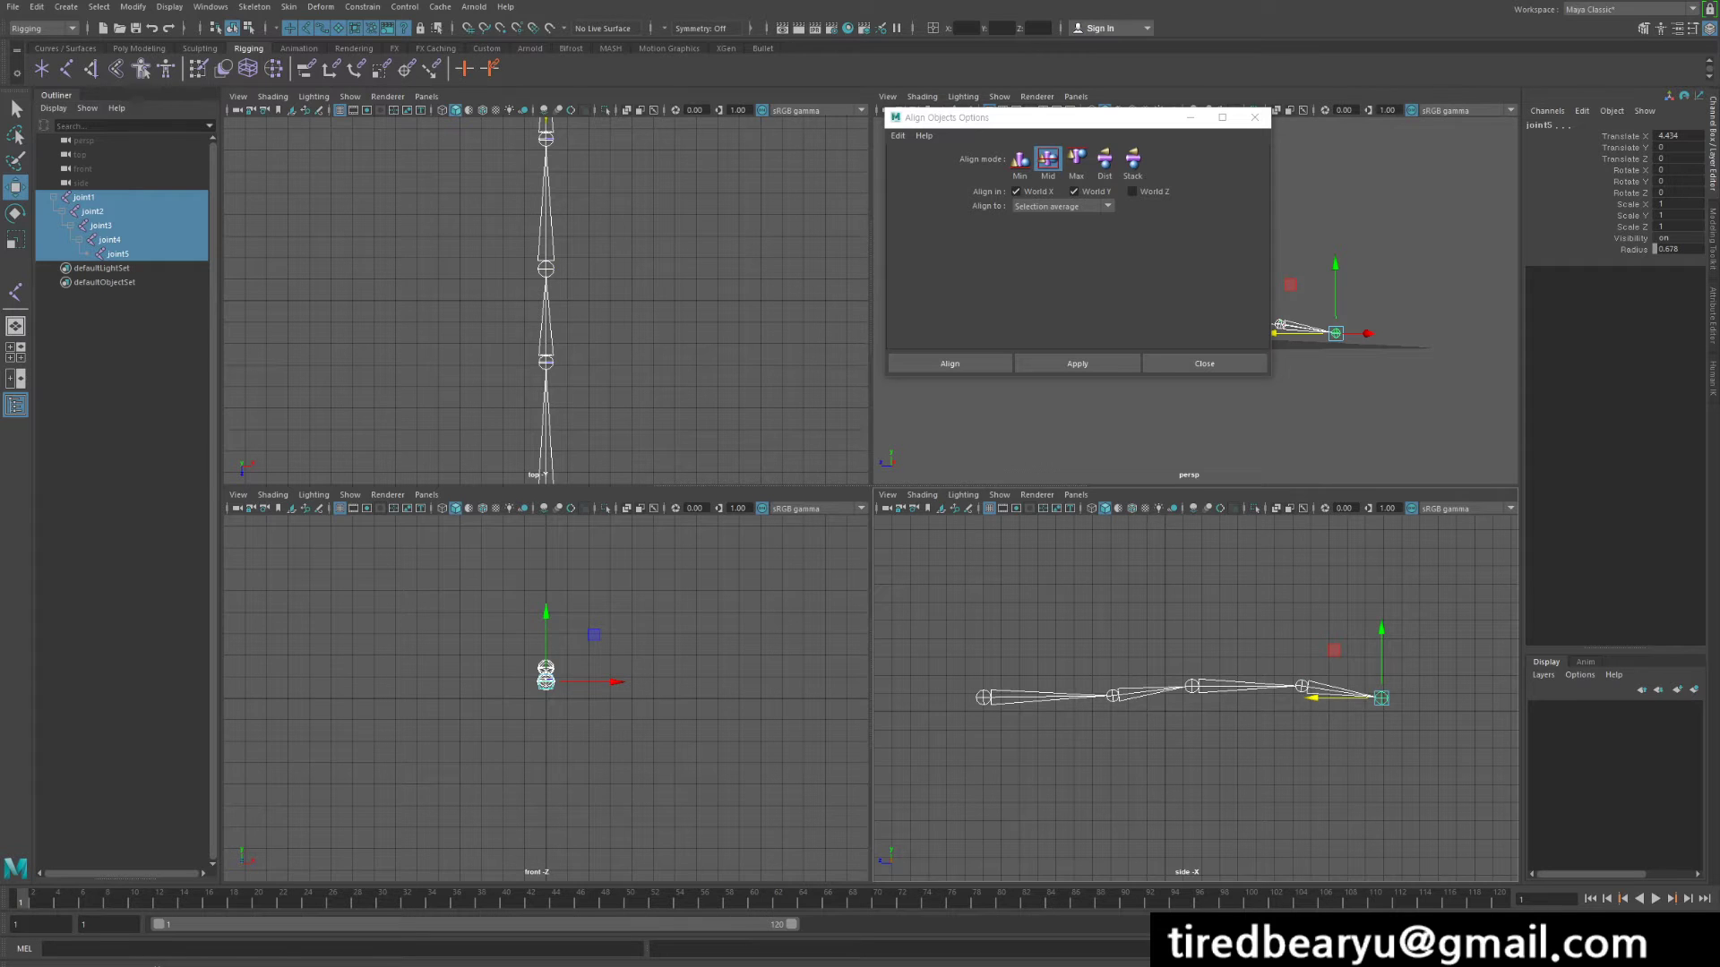
left_click(984, 697)
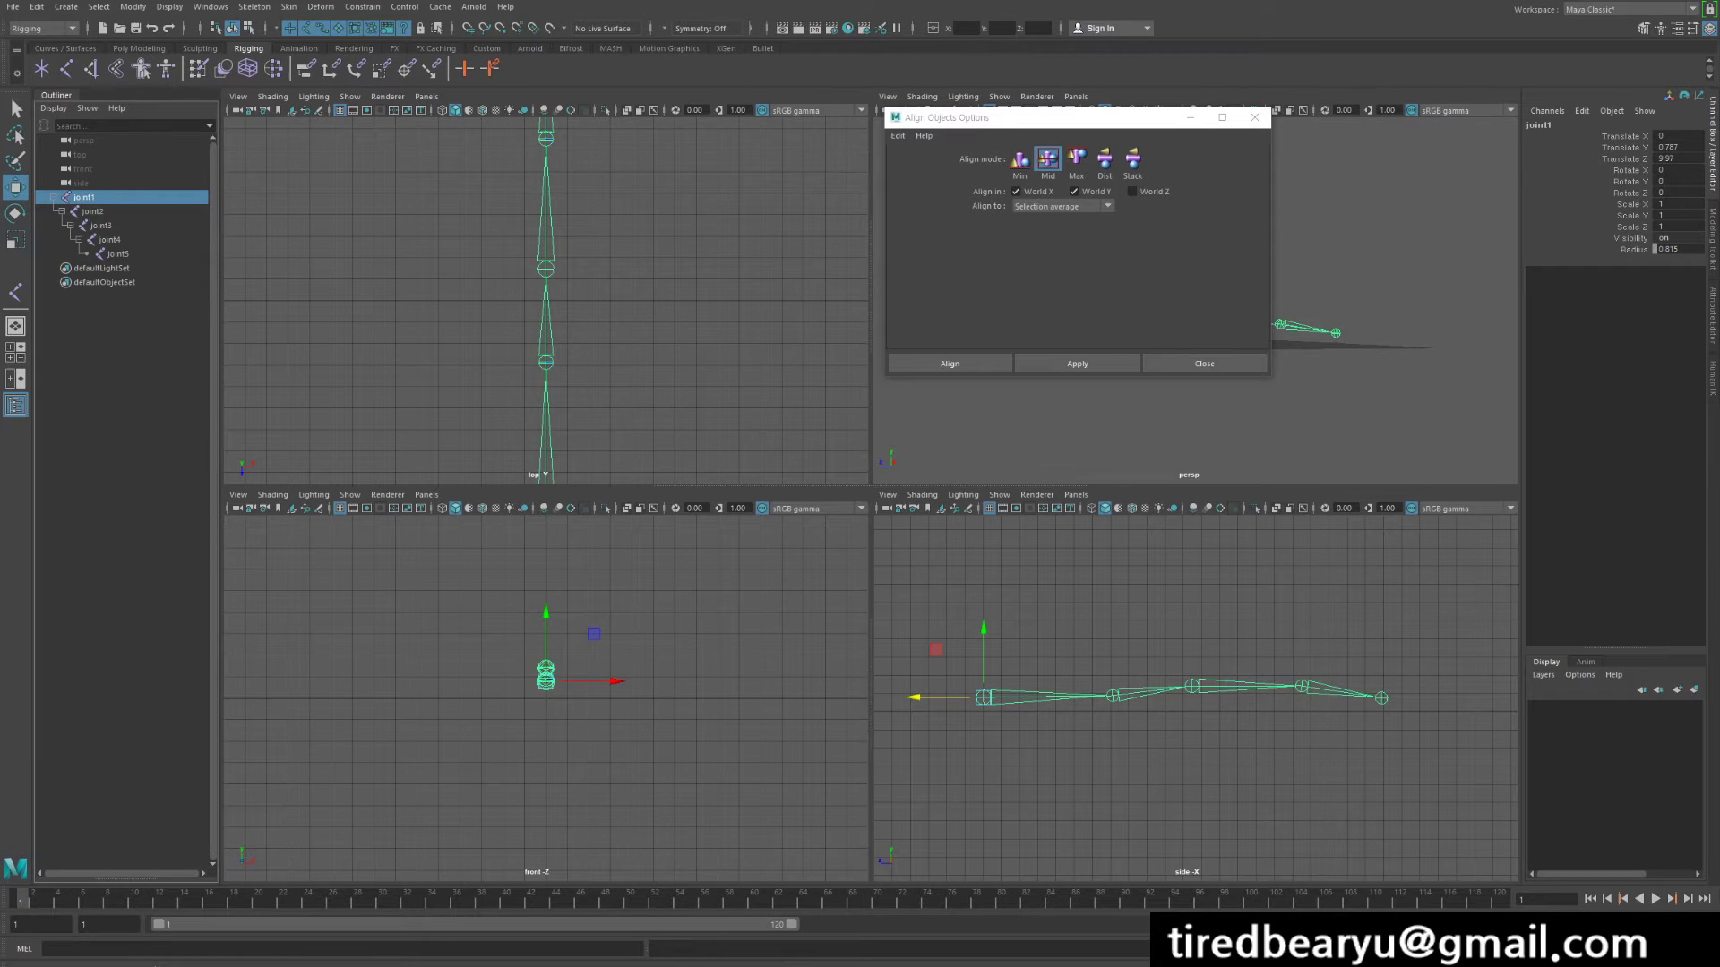
left_click(117, 255, "shift")
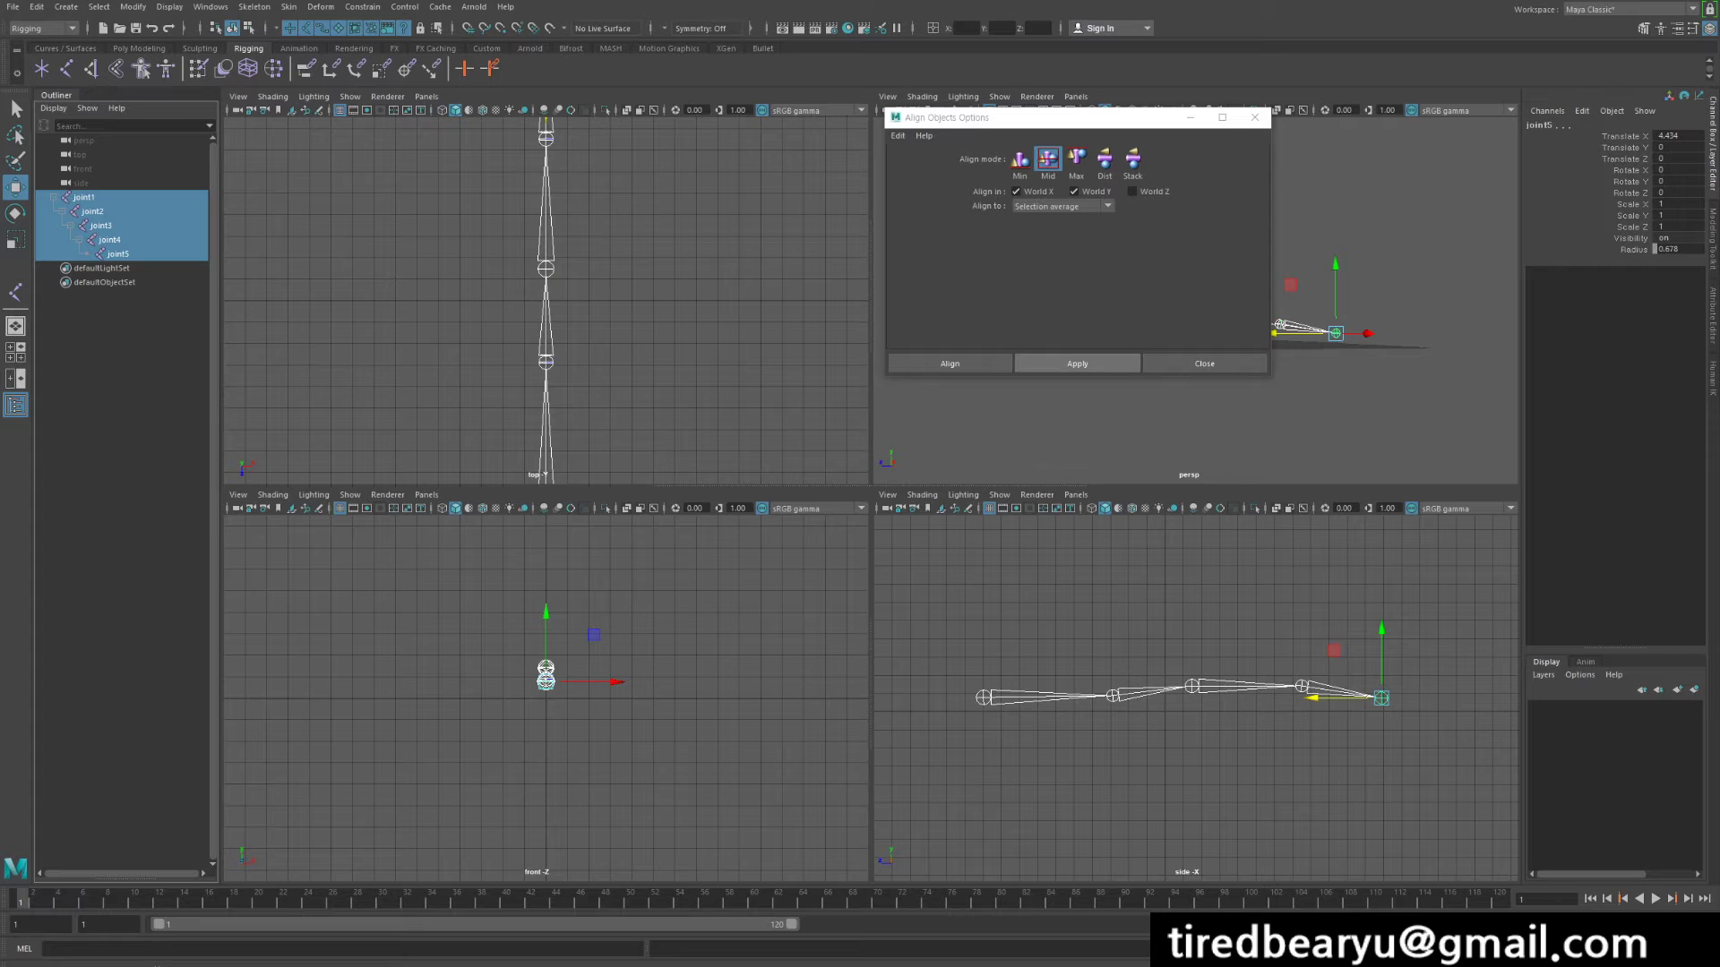
left_click(1075, 363)
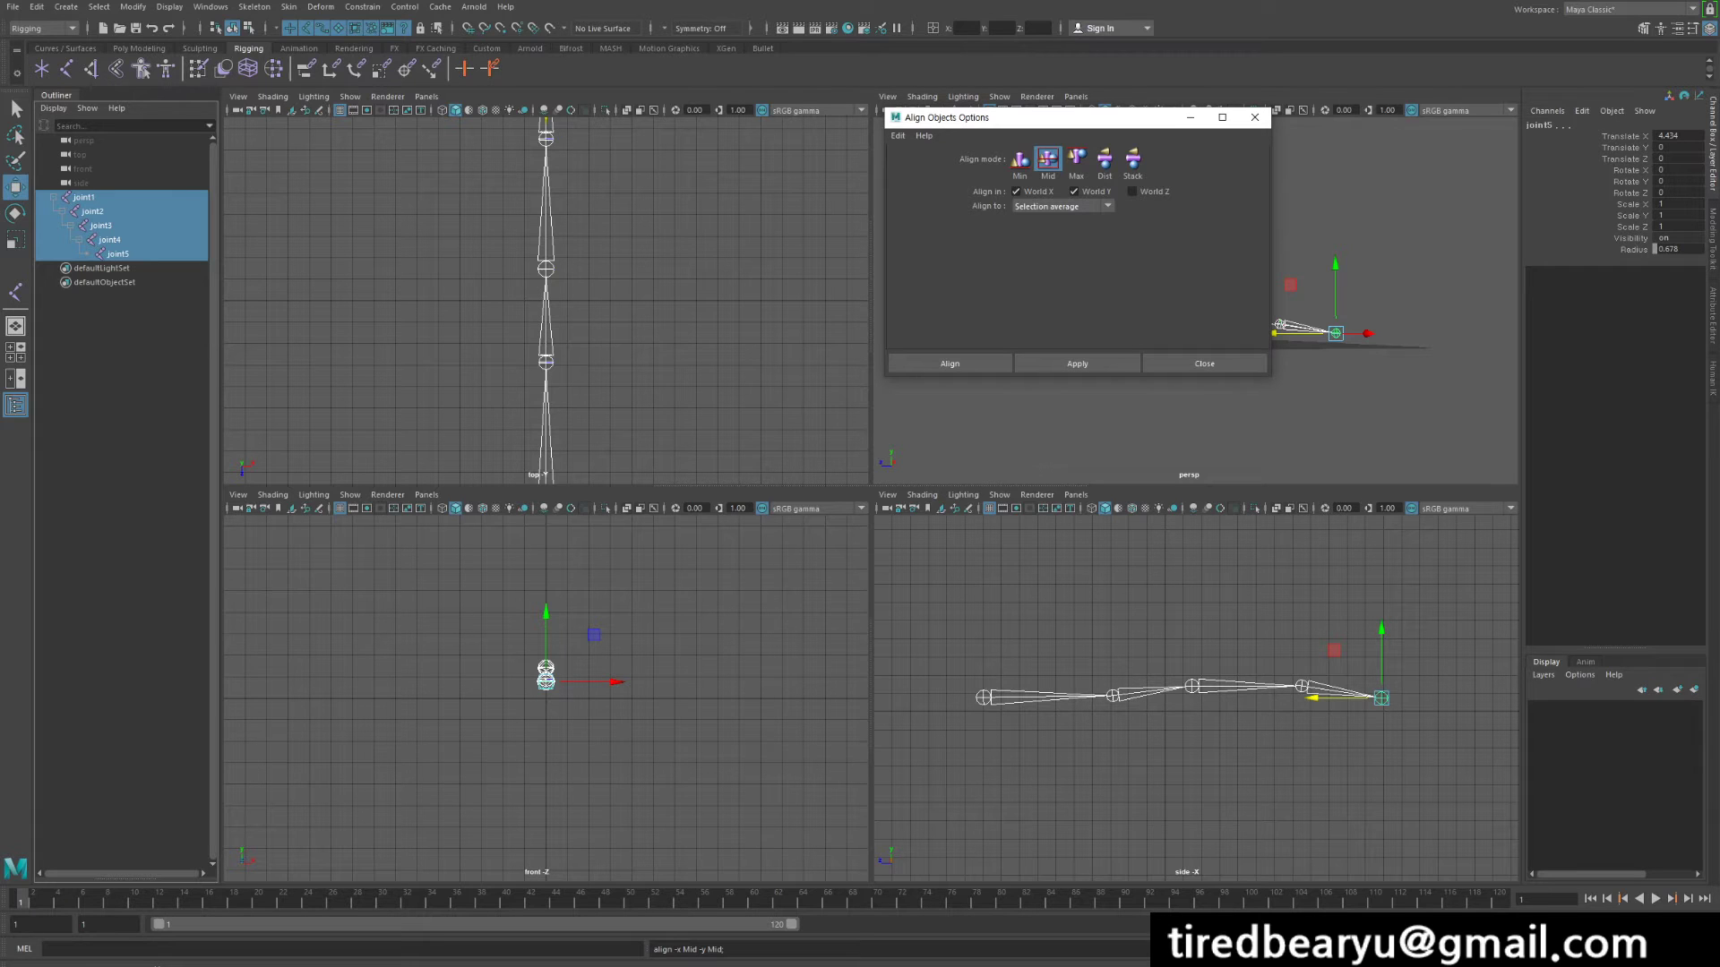
middle_click_drag(1226, 754, 1197, 753, "alt")
left_click(1196, 752)
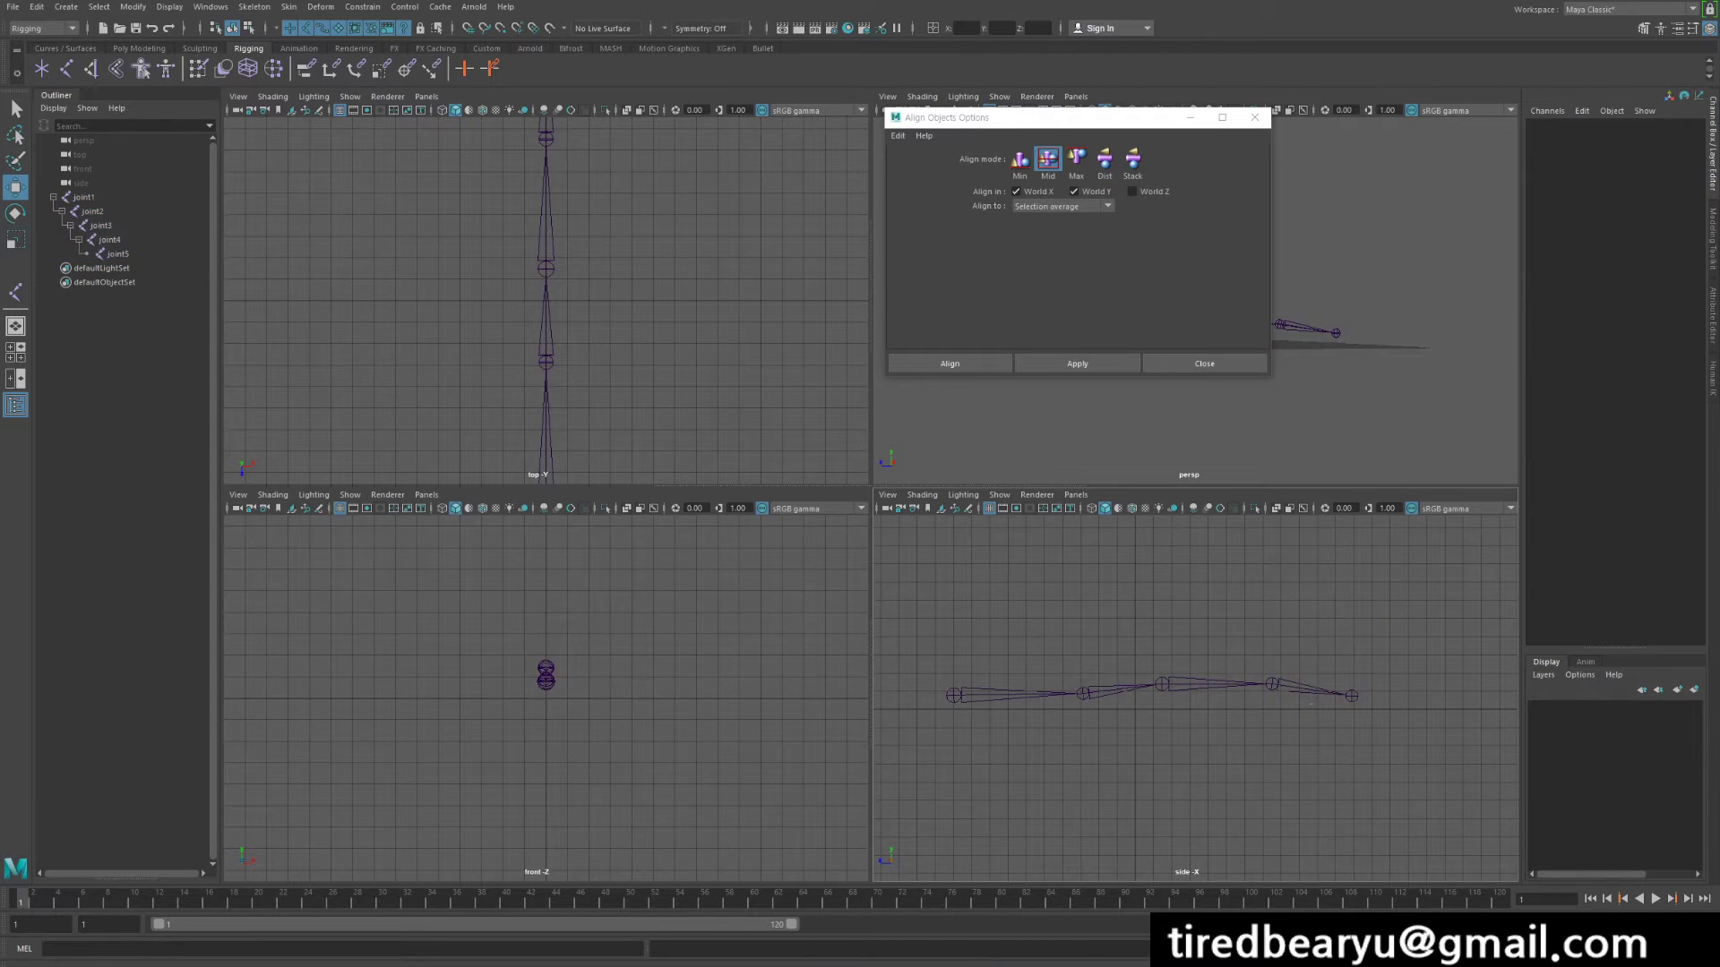
Unparent the joints of the chain so that all five become separate root-level joints.
left_click(1311, 691)
left_click(118, 254)
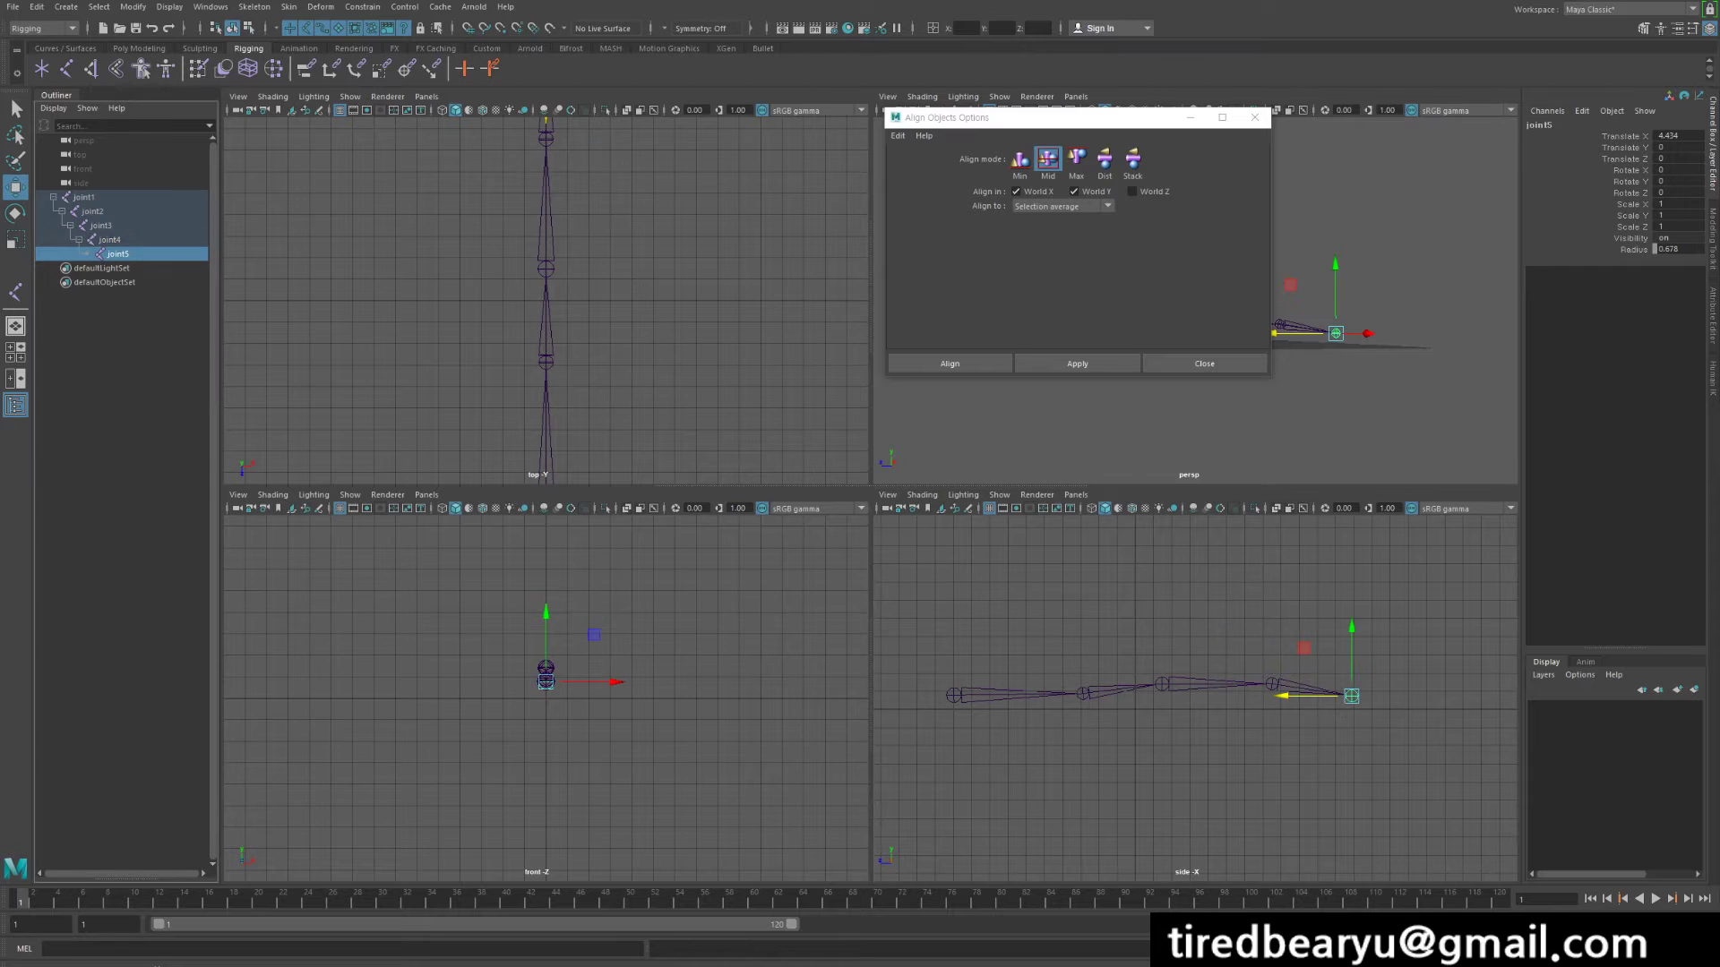
key("shift+p")
left_click(109, 240)
left_click(121, 359)
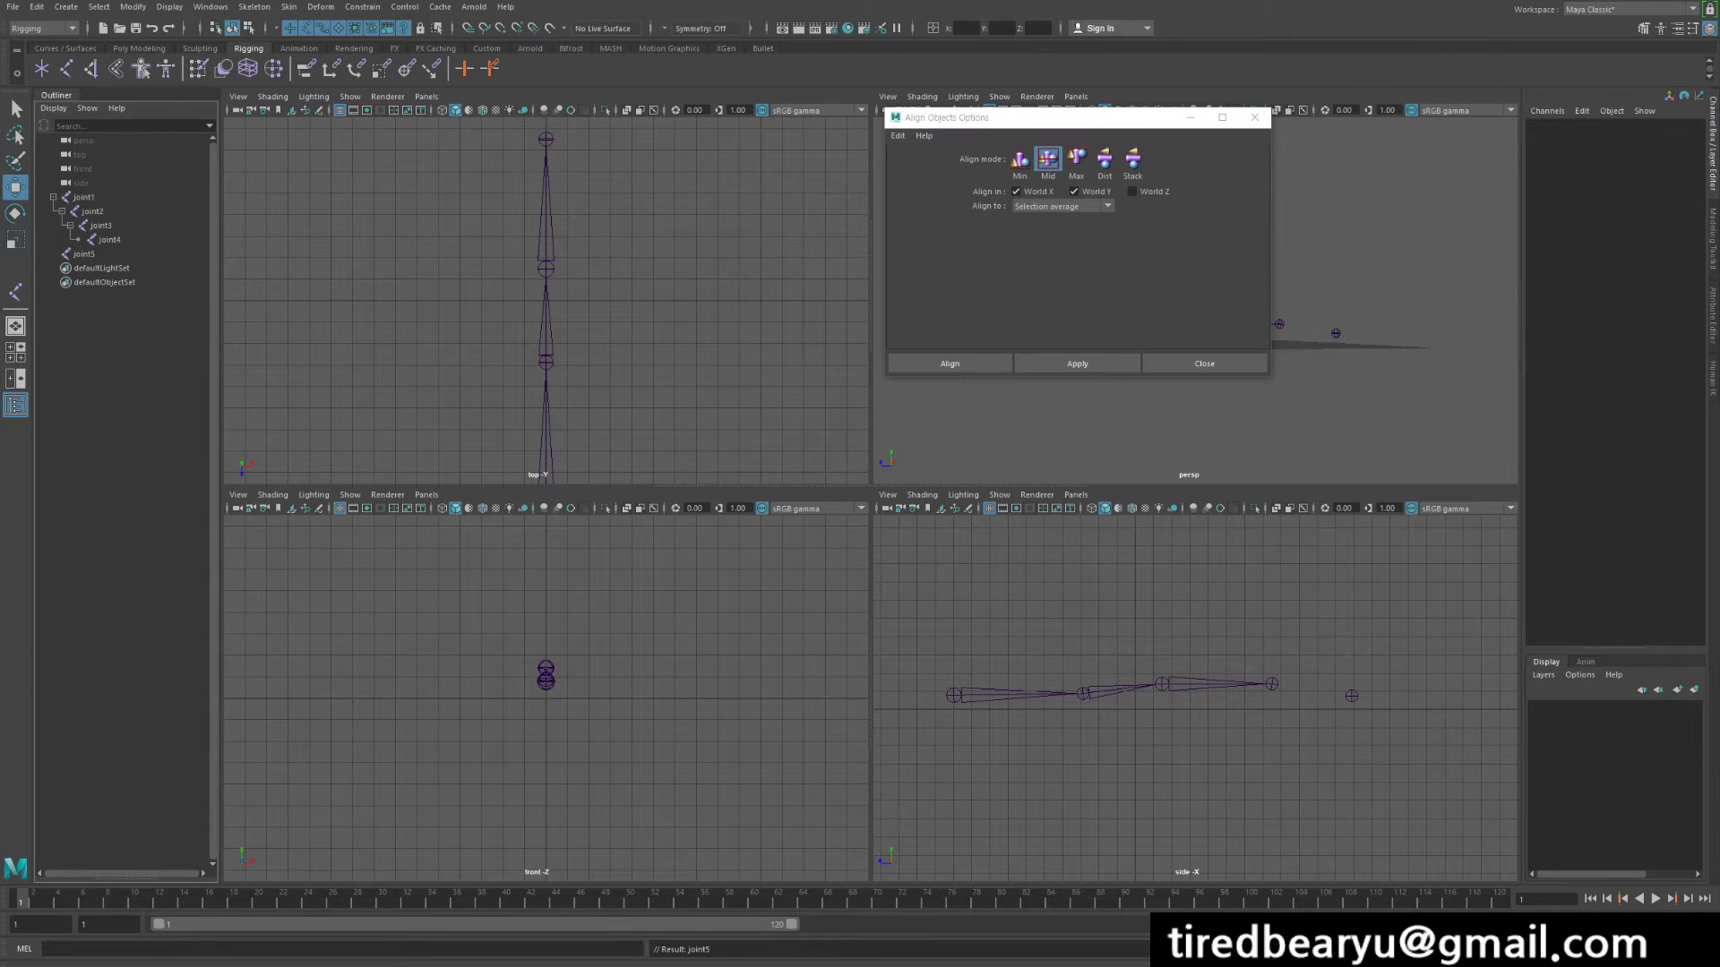
middle_click_drag(109, 240, 115, 297)
middle_click_drag(92, 212, 115, 296)
Try to align the five separate joints in World X and World Y, first with Mid and again with Dist mode.
left_click_drag(890, 611, 1444, 808)
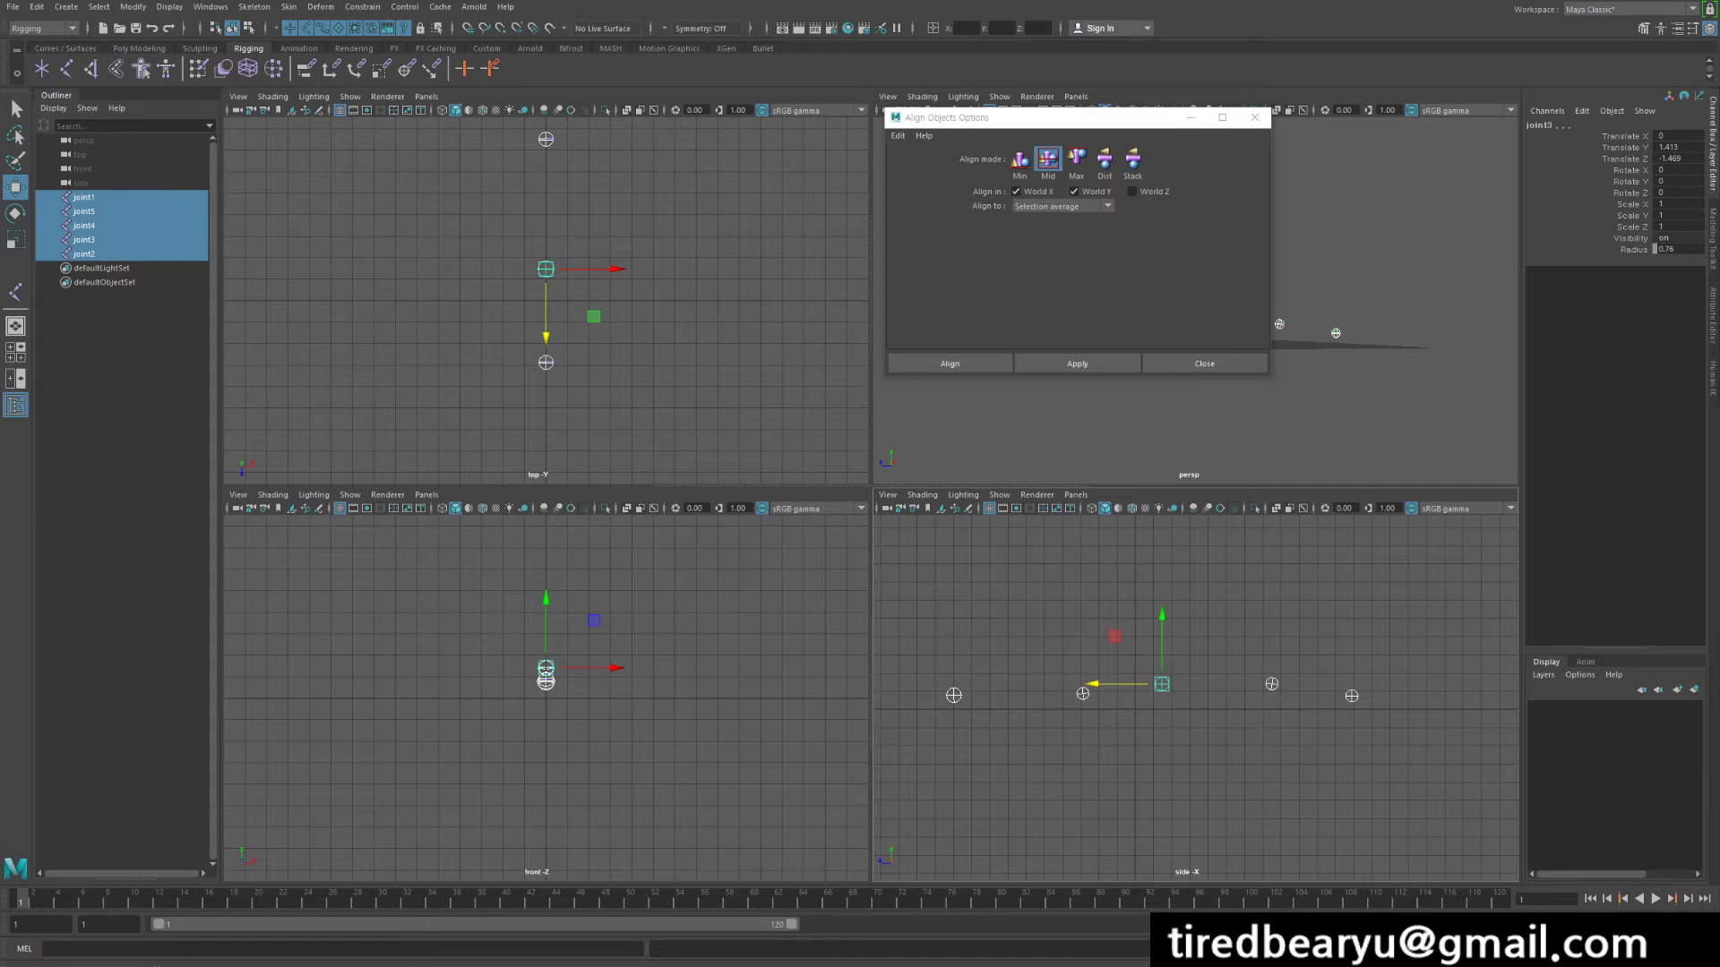
left_click(1077, 363)
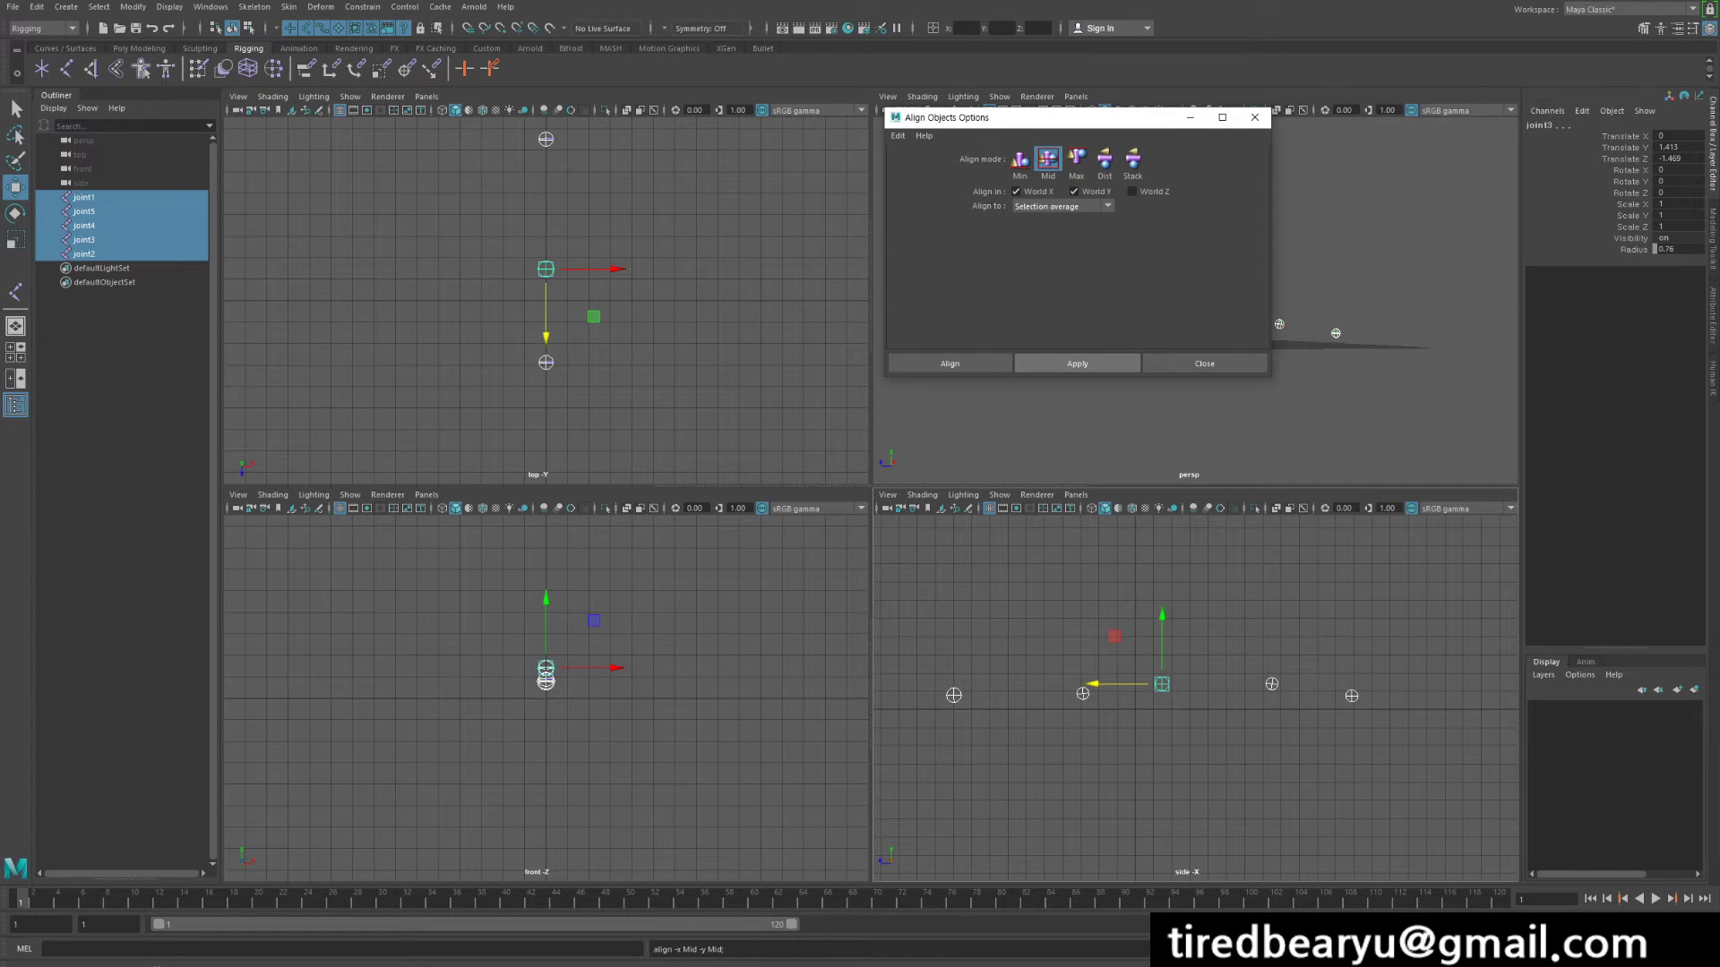
left_click(1104, 158)
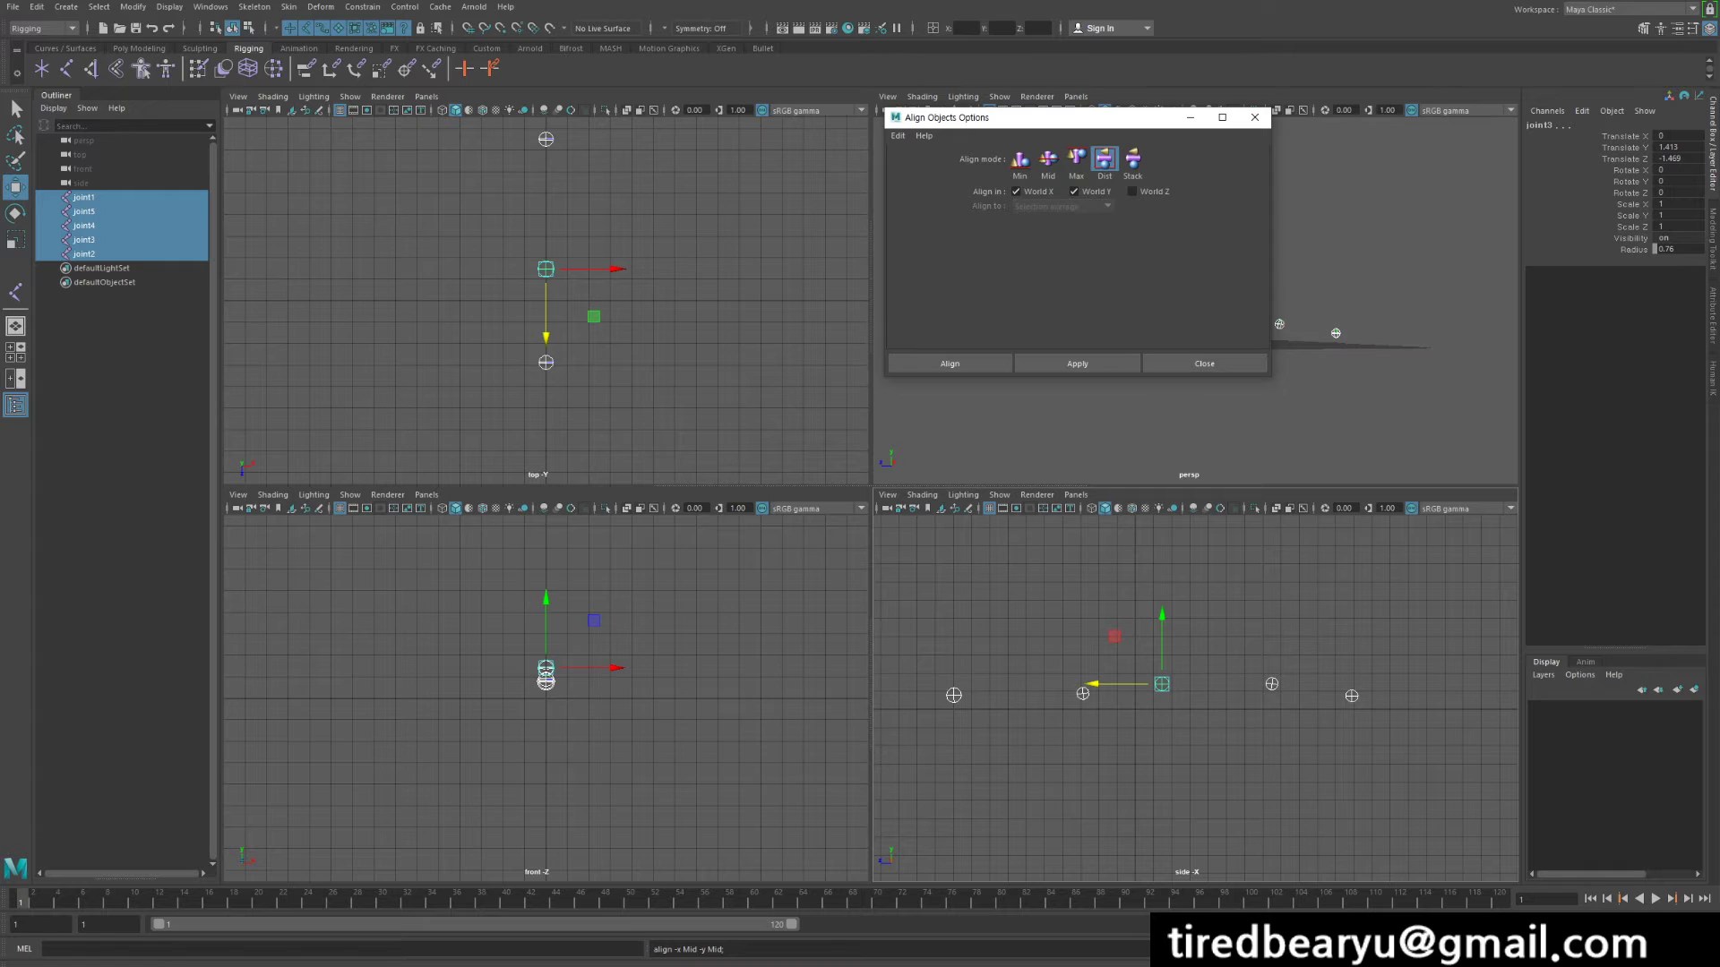
left_click(1077, 363)
Draw a straight, grid-snapped five-joint chain above the loose joints in the side view, spacing the joints 2 units apart.
left_click(67, 68)
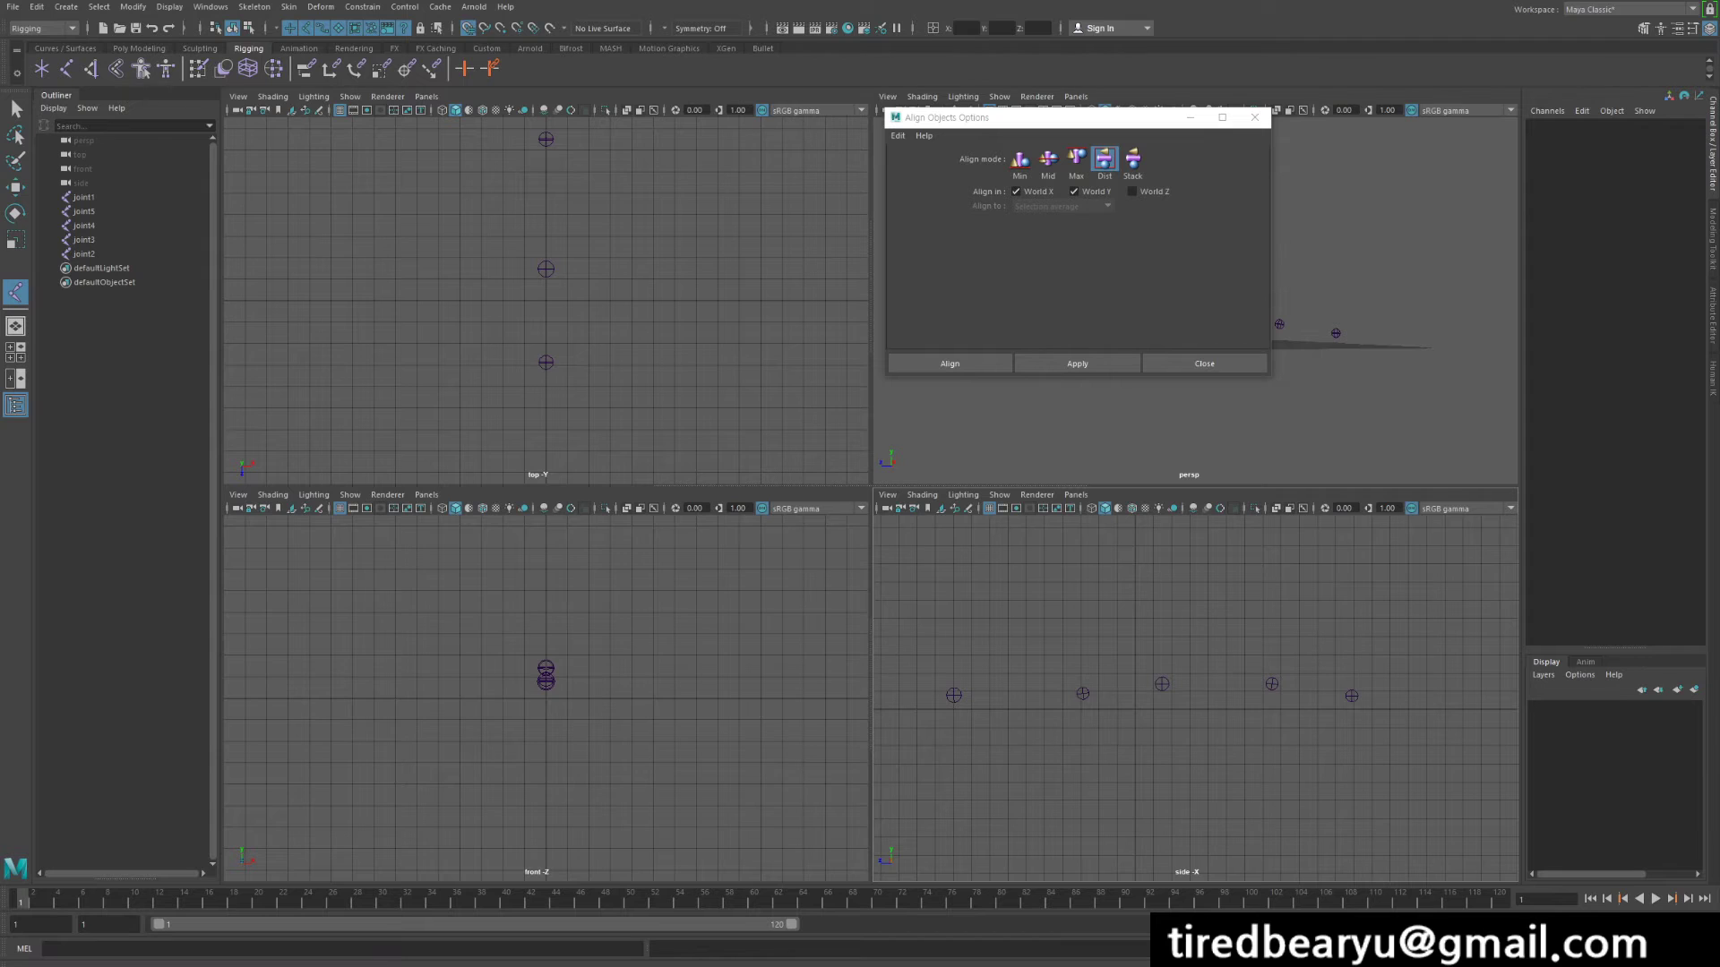
left_click(545, 568)
mouse_move(971, 600)
left_mouse_down()
mouse_move(971, 637)
mouse_move(1045, 654)
mouse_move(1062, 618)
mouse_move(989, 618)
mouse_move(952, 654)
mouse_move(1026, 619)
mouse_move(988, 654)
mouse_move(1008, 600)
mouse_move(953, 618)
left_mouse_up()
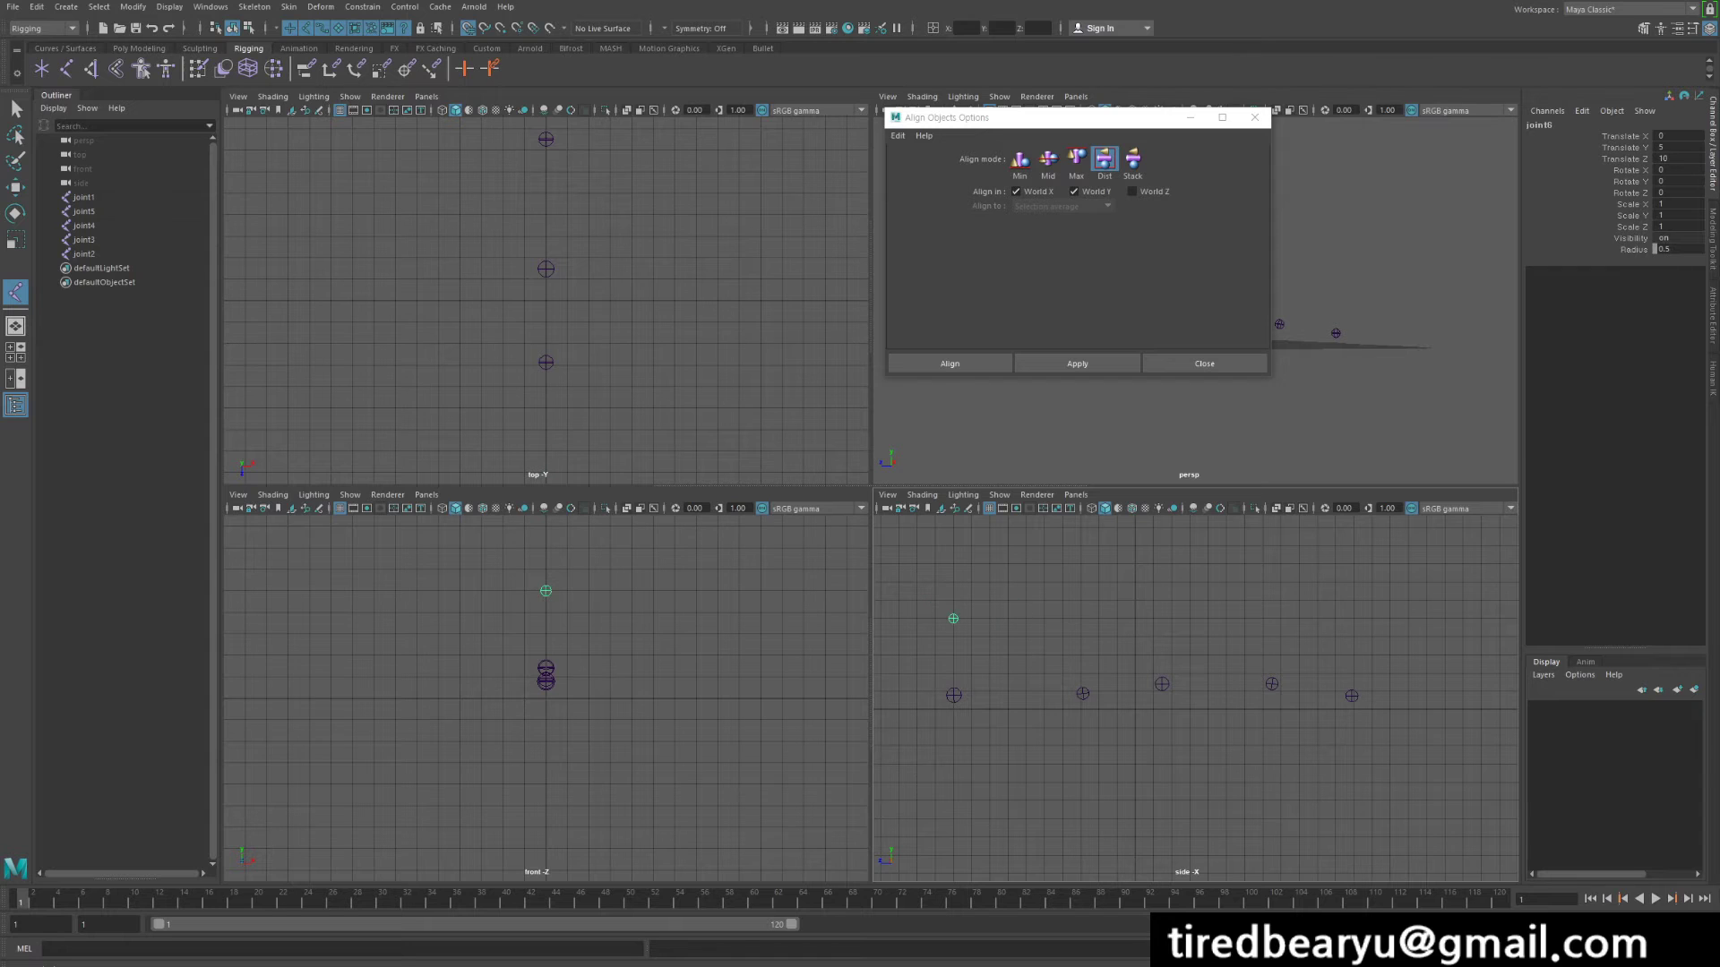
left_click_drag(1088, 618, 990, 618)
left_click(1025, 618)
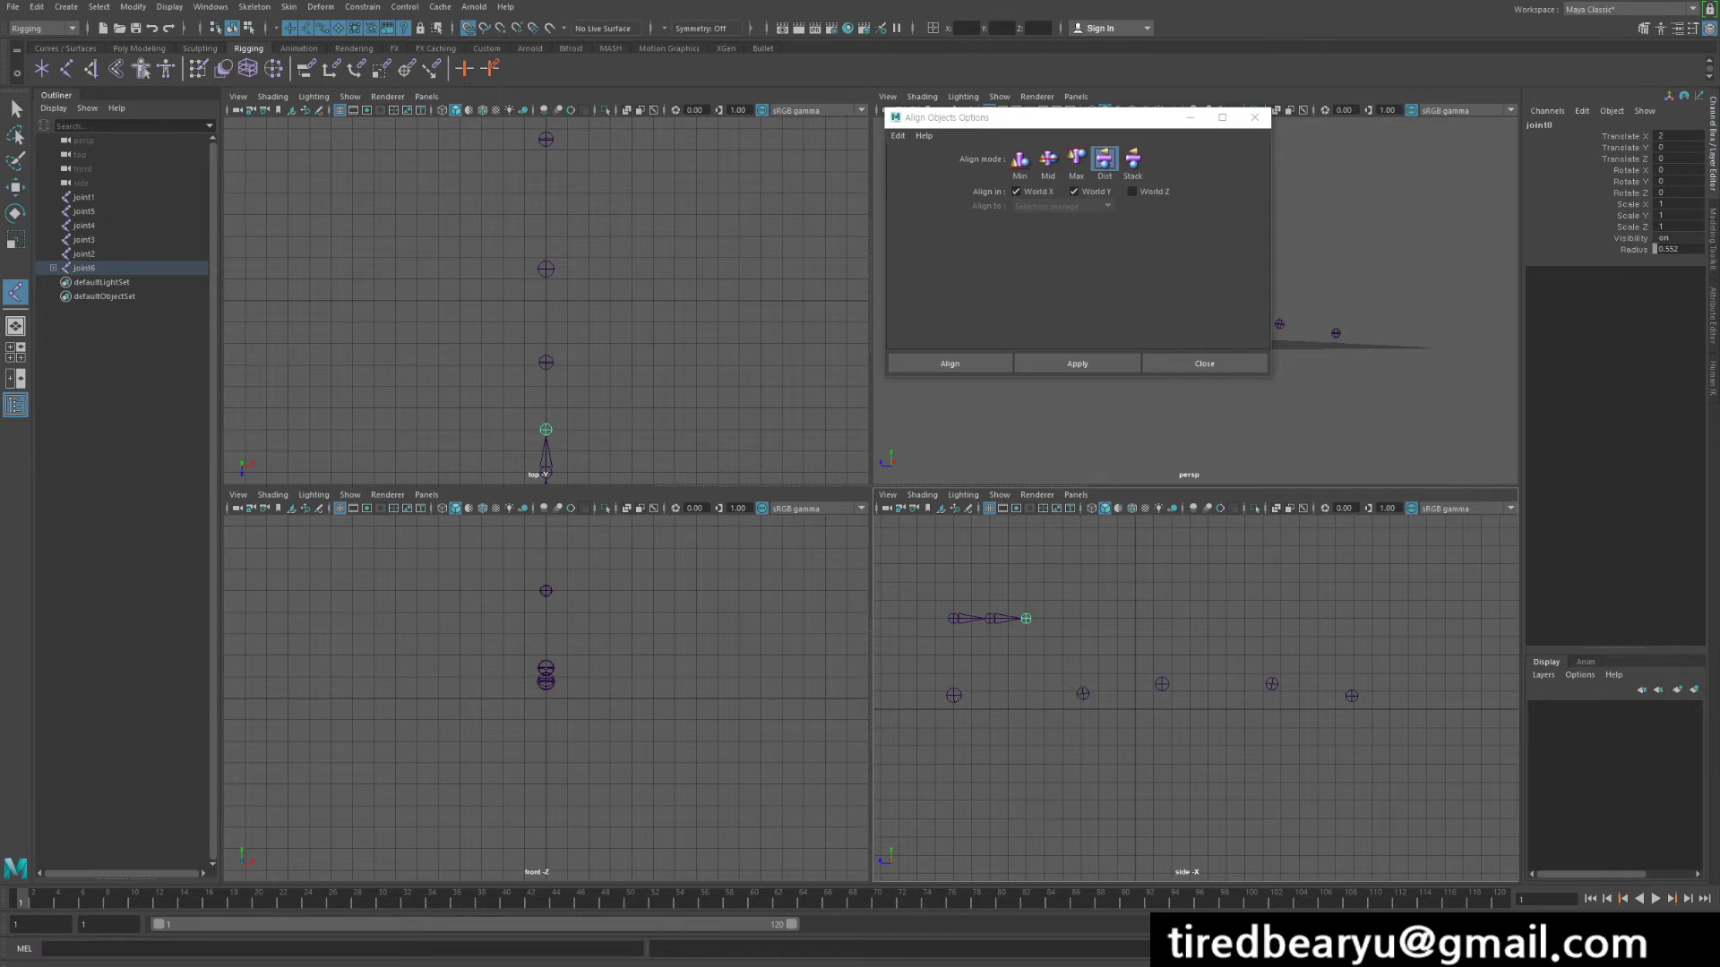
left_click(1063, 618)
left_click_drag(1119, 618, 1100, 618)
key("x")
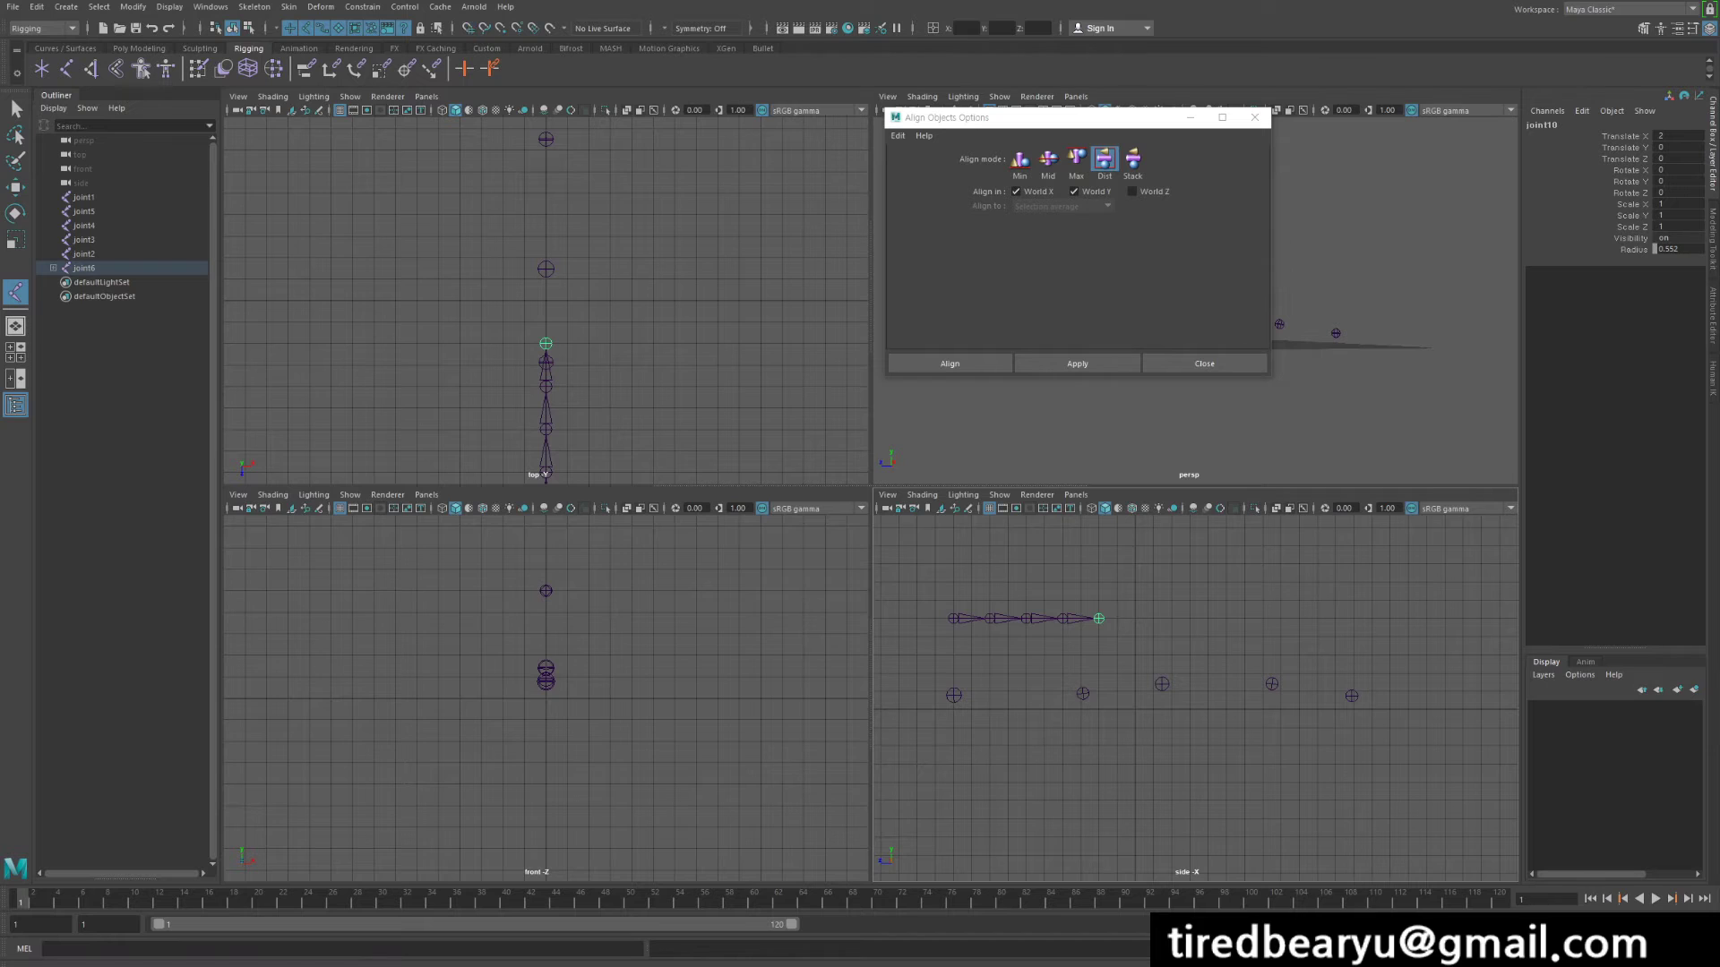
Undo the closely spaced grid-snapped joint chain.
key("ctrl+z")
key("ctrl+z")
key("ctrl+z")
key("ctrl+z")
key("ctrl+z")
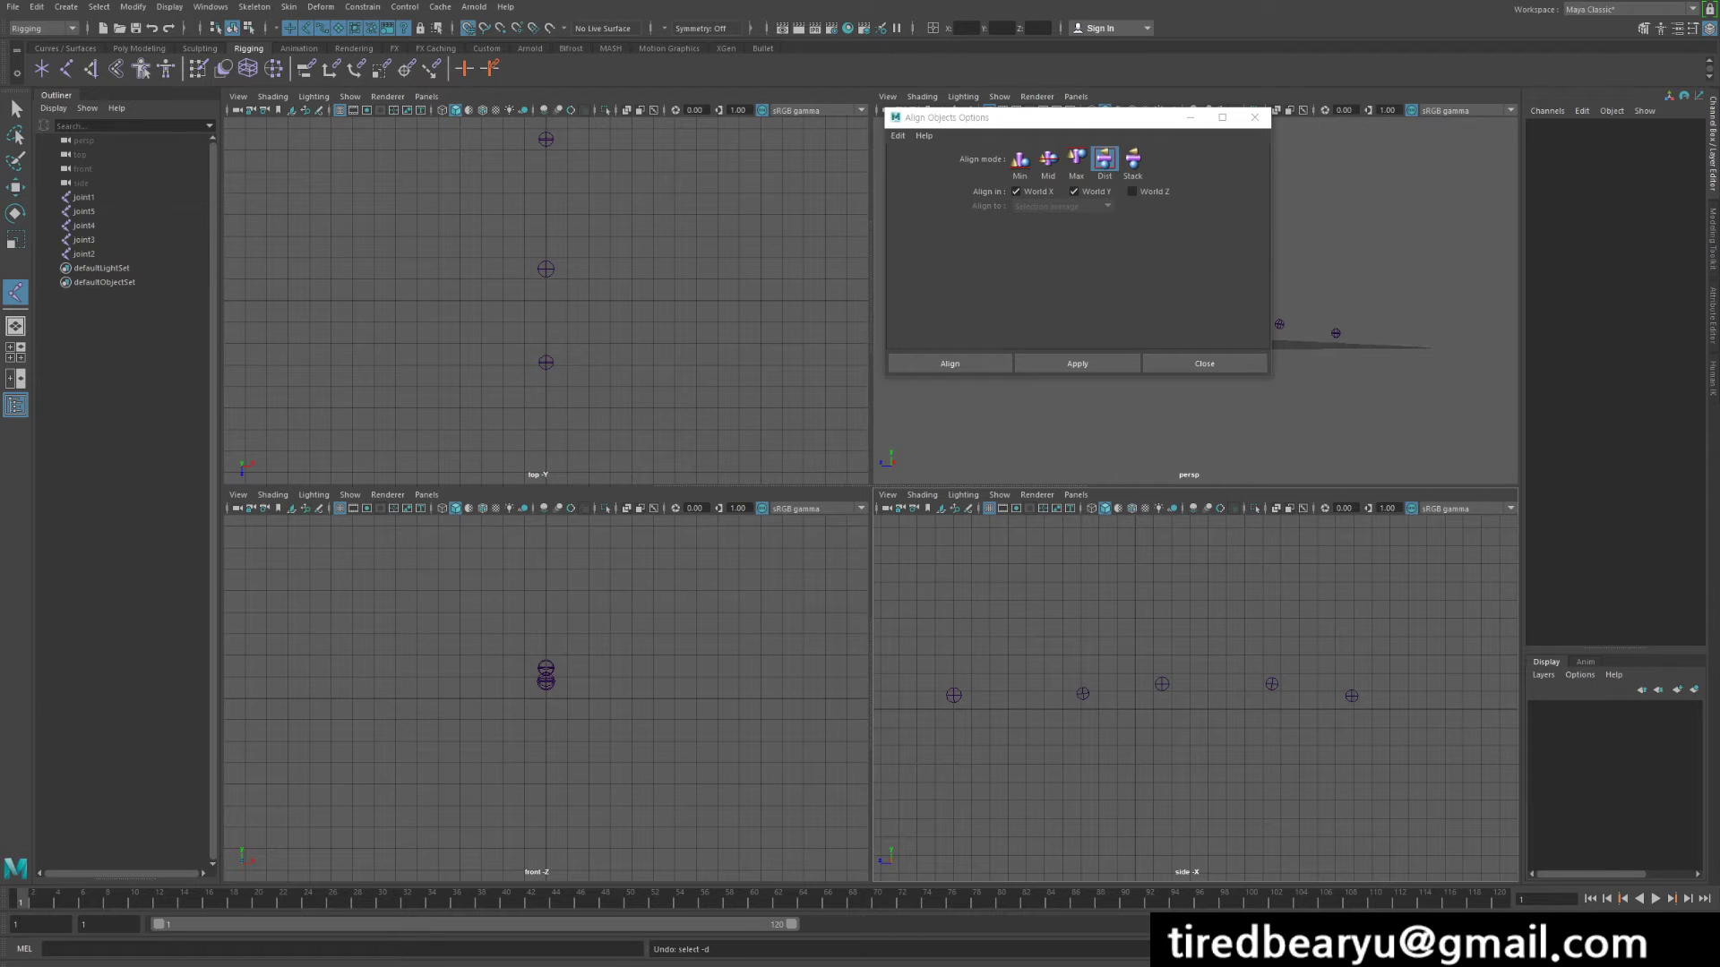
Draw a longer grid-snapped five-joint chain above the loose joints in the side view, spacing the joints alternately 6 and 5 units apart.
key("x")
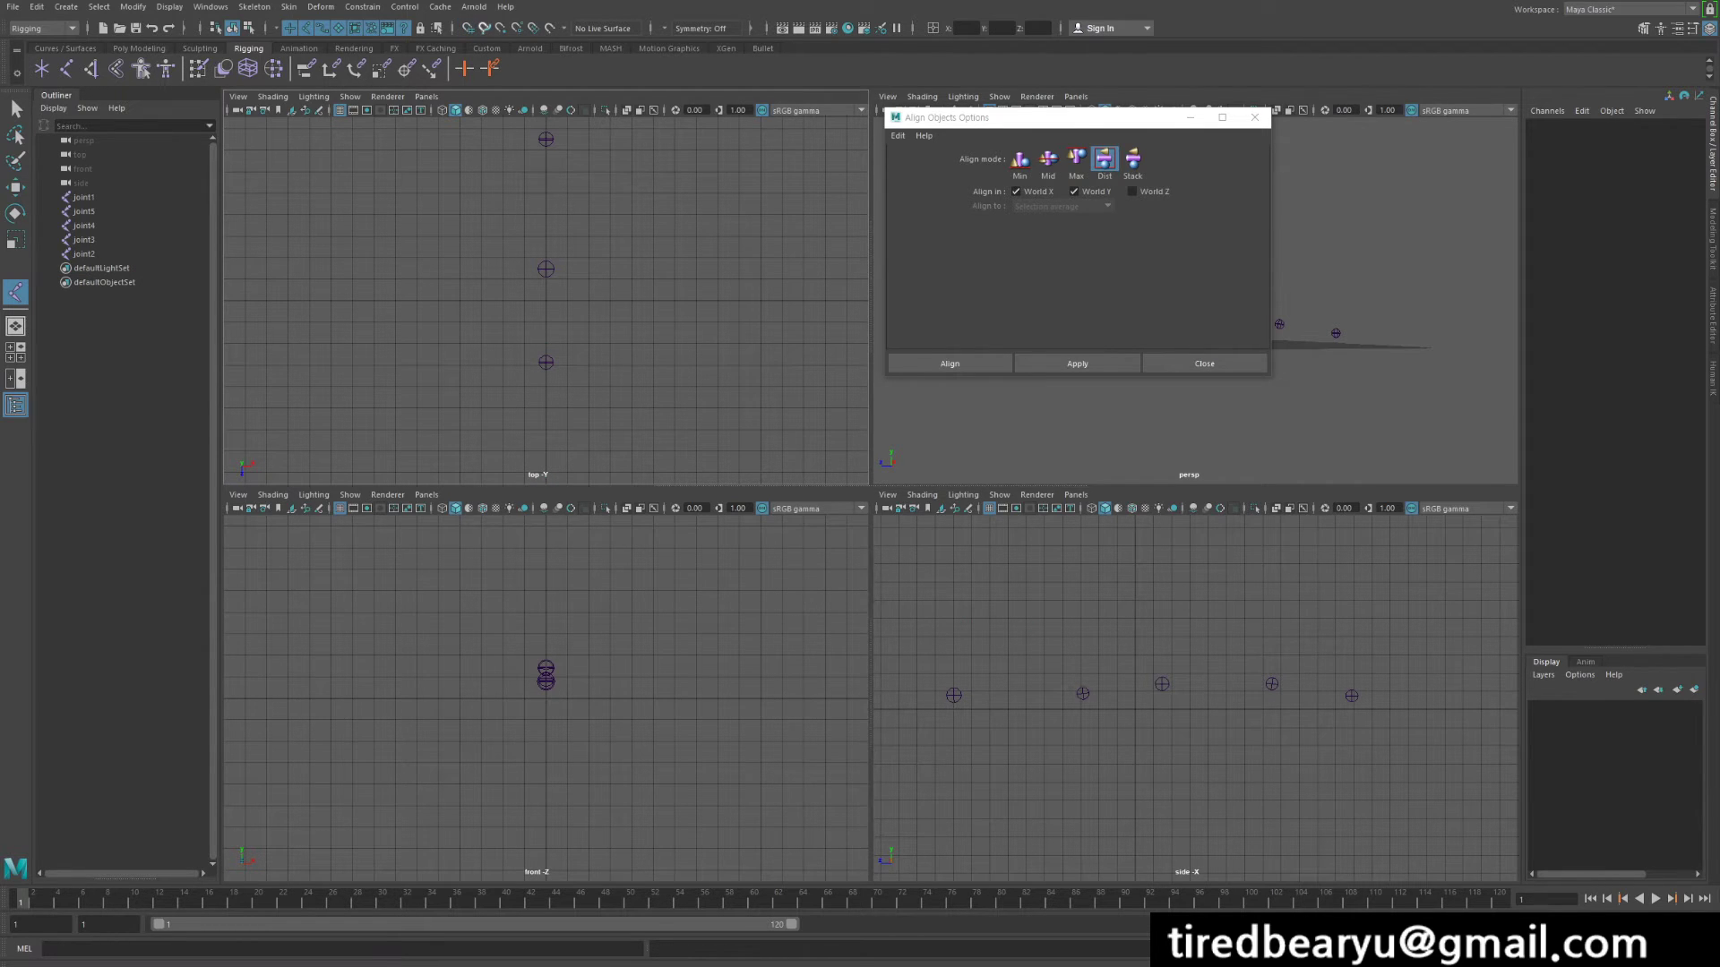
key("x")
key("v")
key("x")
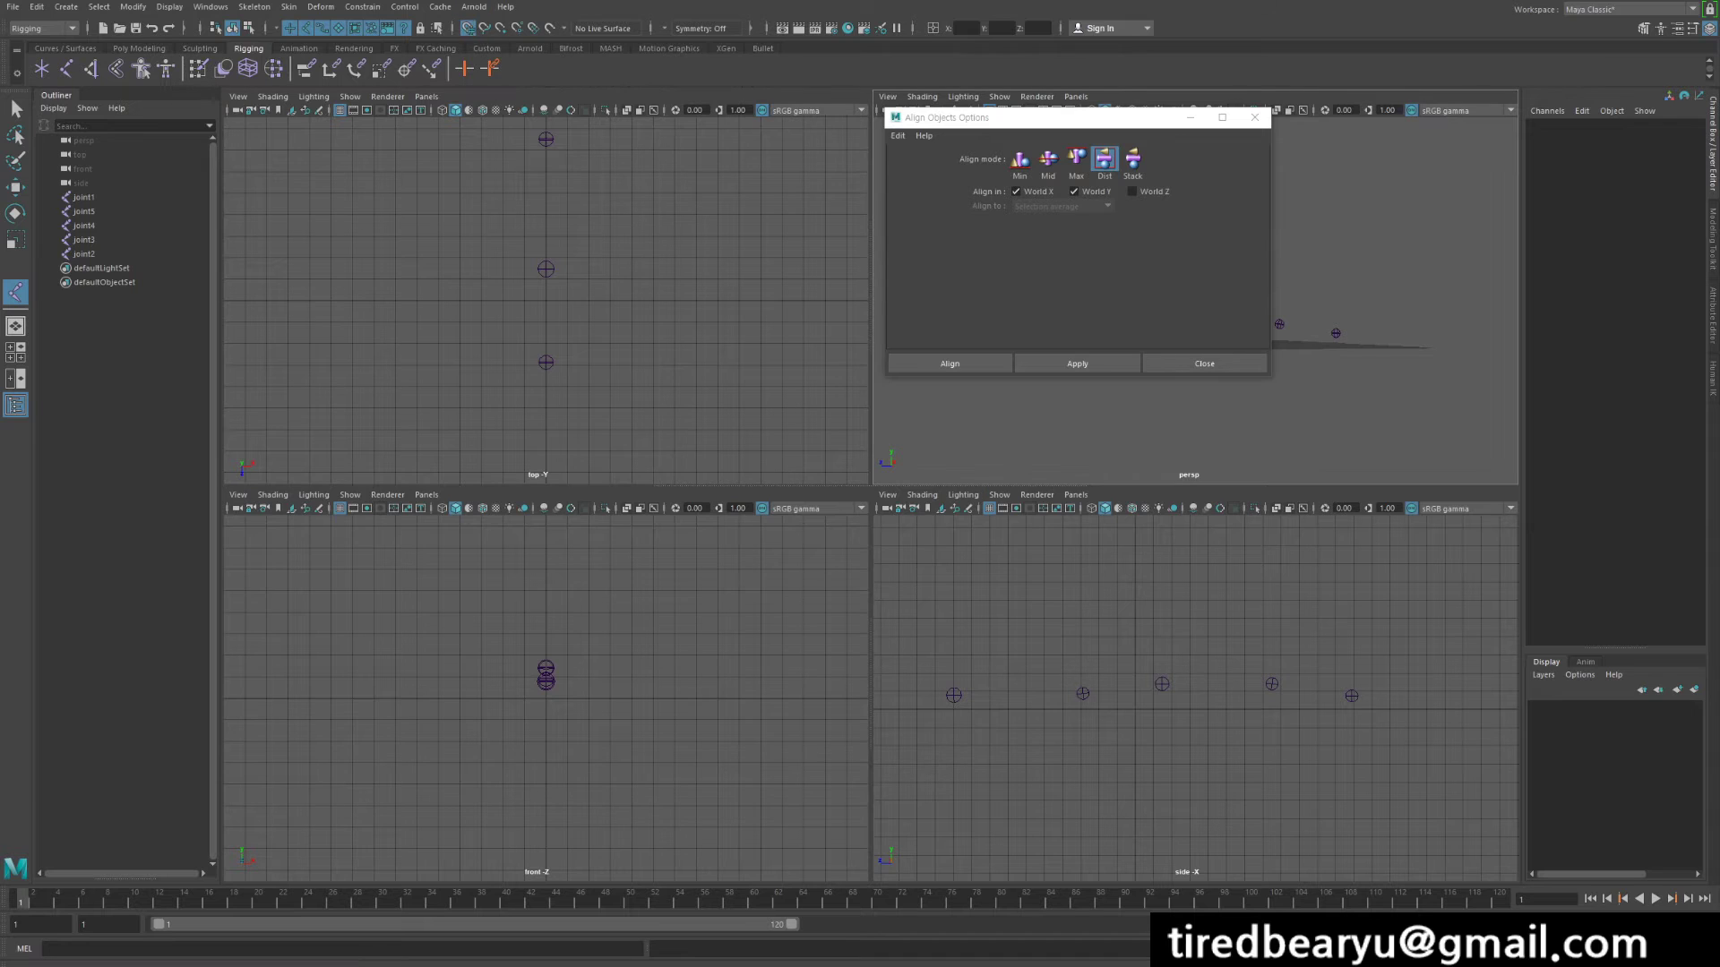
left_click(953, 637)
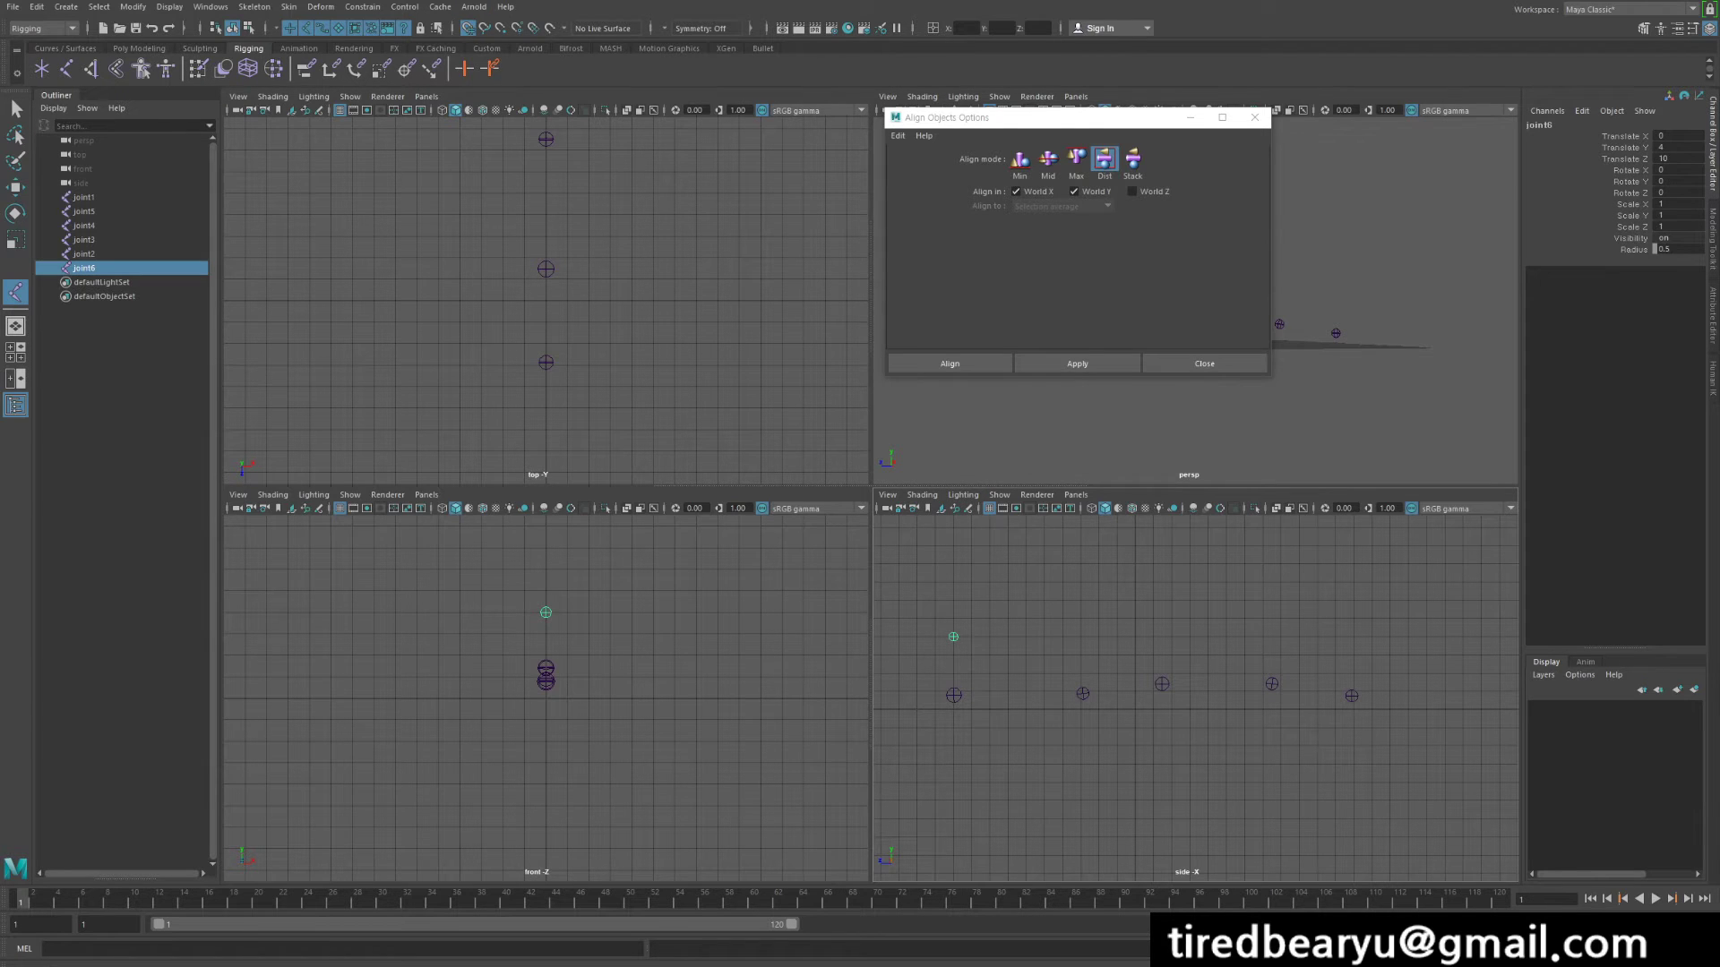
left_click(1062, 637)
left_click(1153, 637)
left_click(1262, 637)
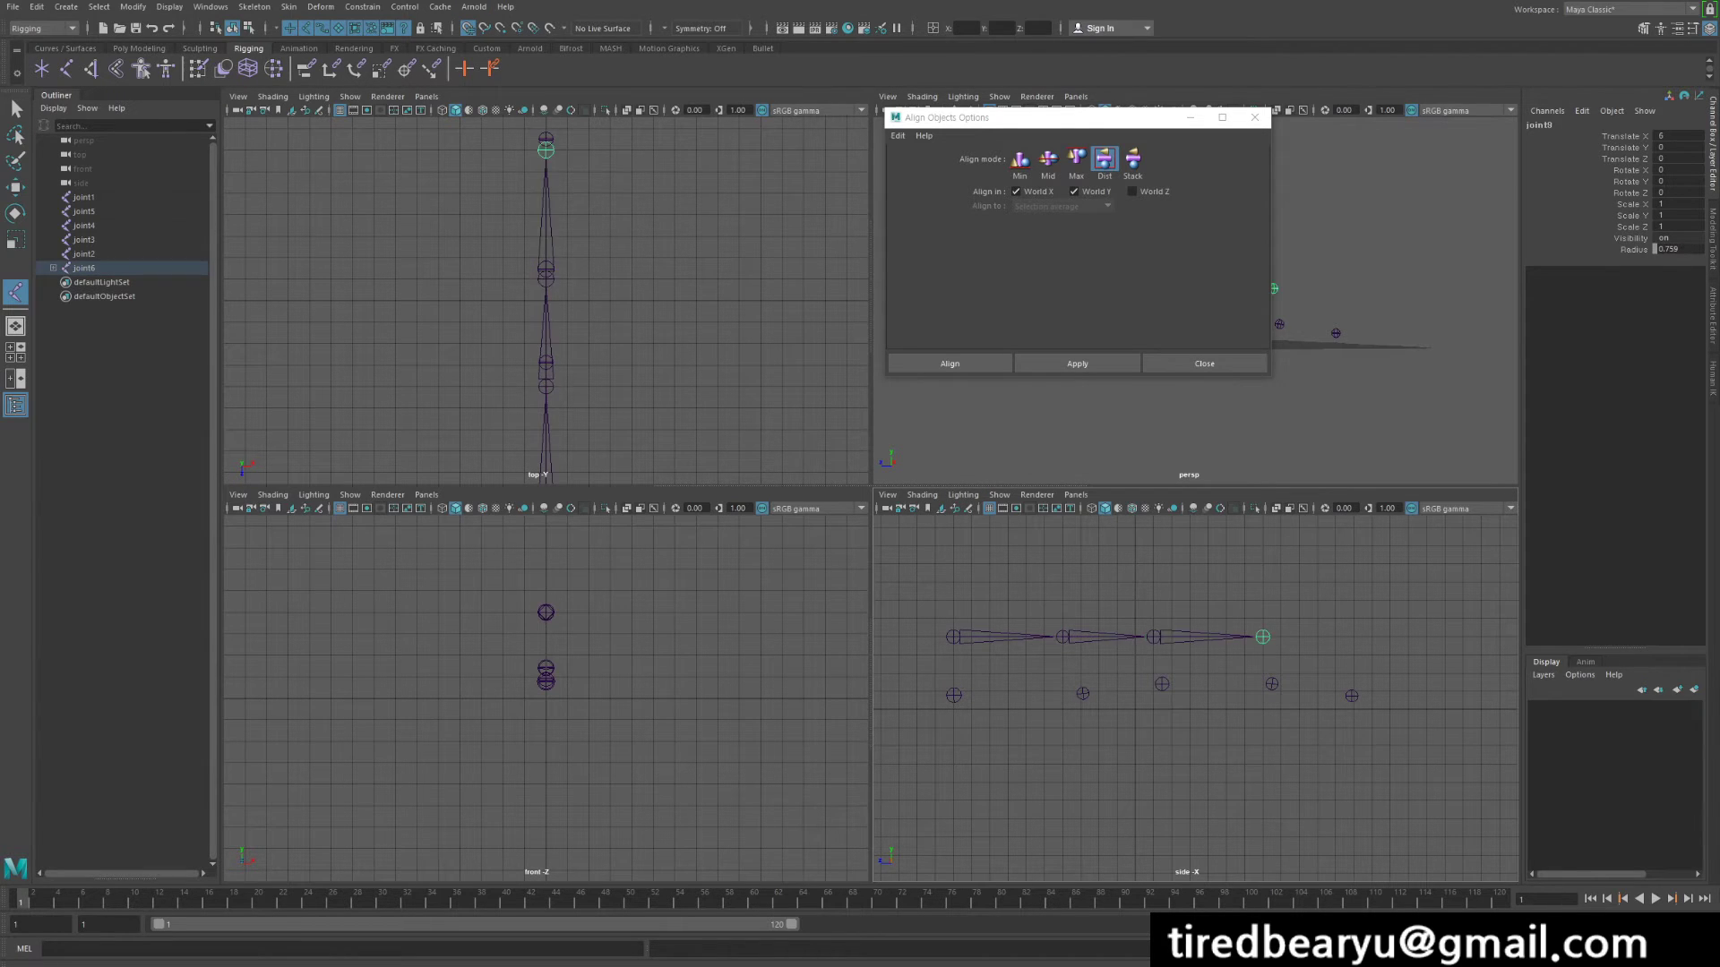
left_click(1354, 637)
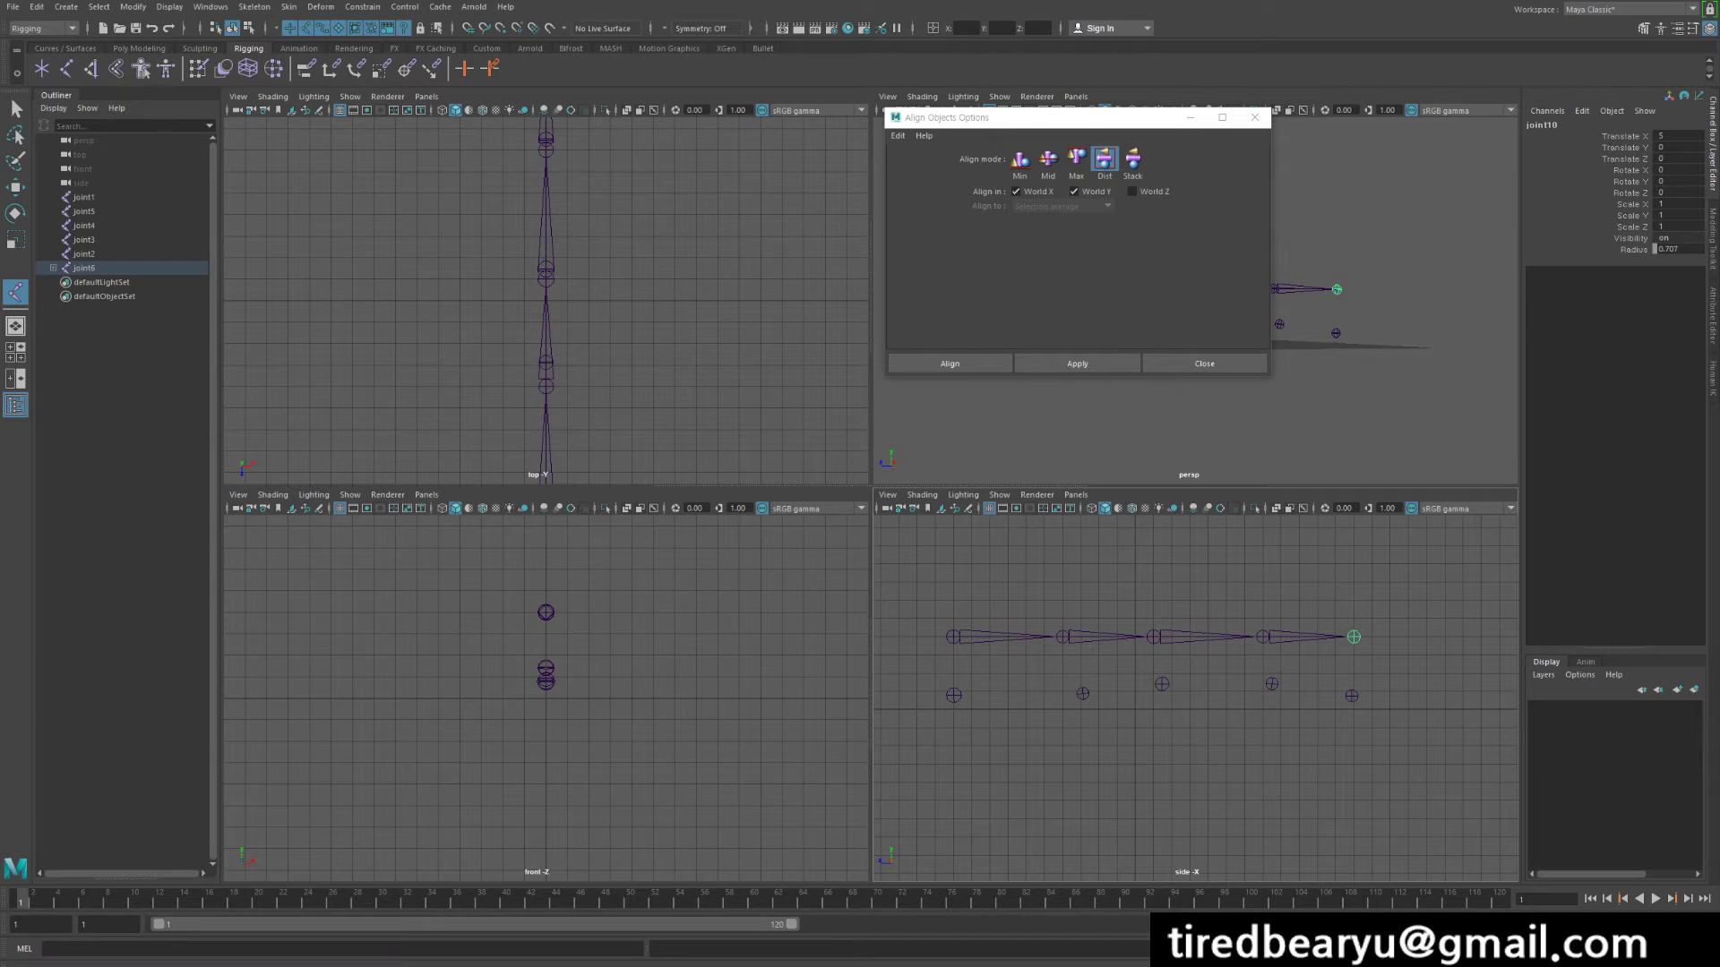
Undo the longer grid-snapped chain joint by joint.
key("ctrl+z")
key("ctrl+z")
key("ctrl+z")
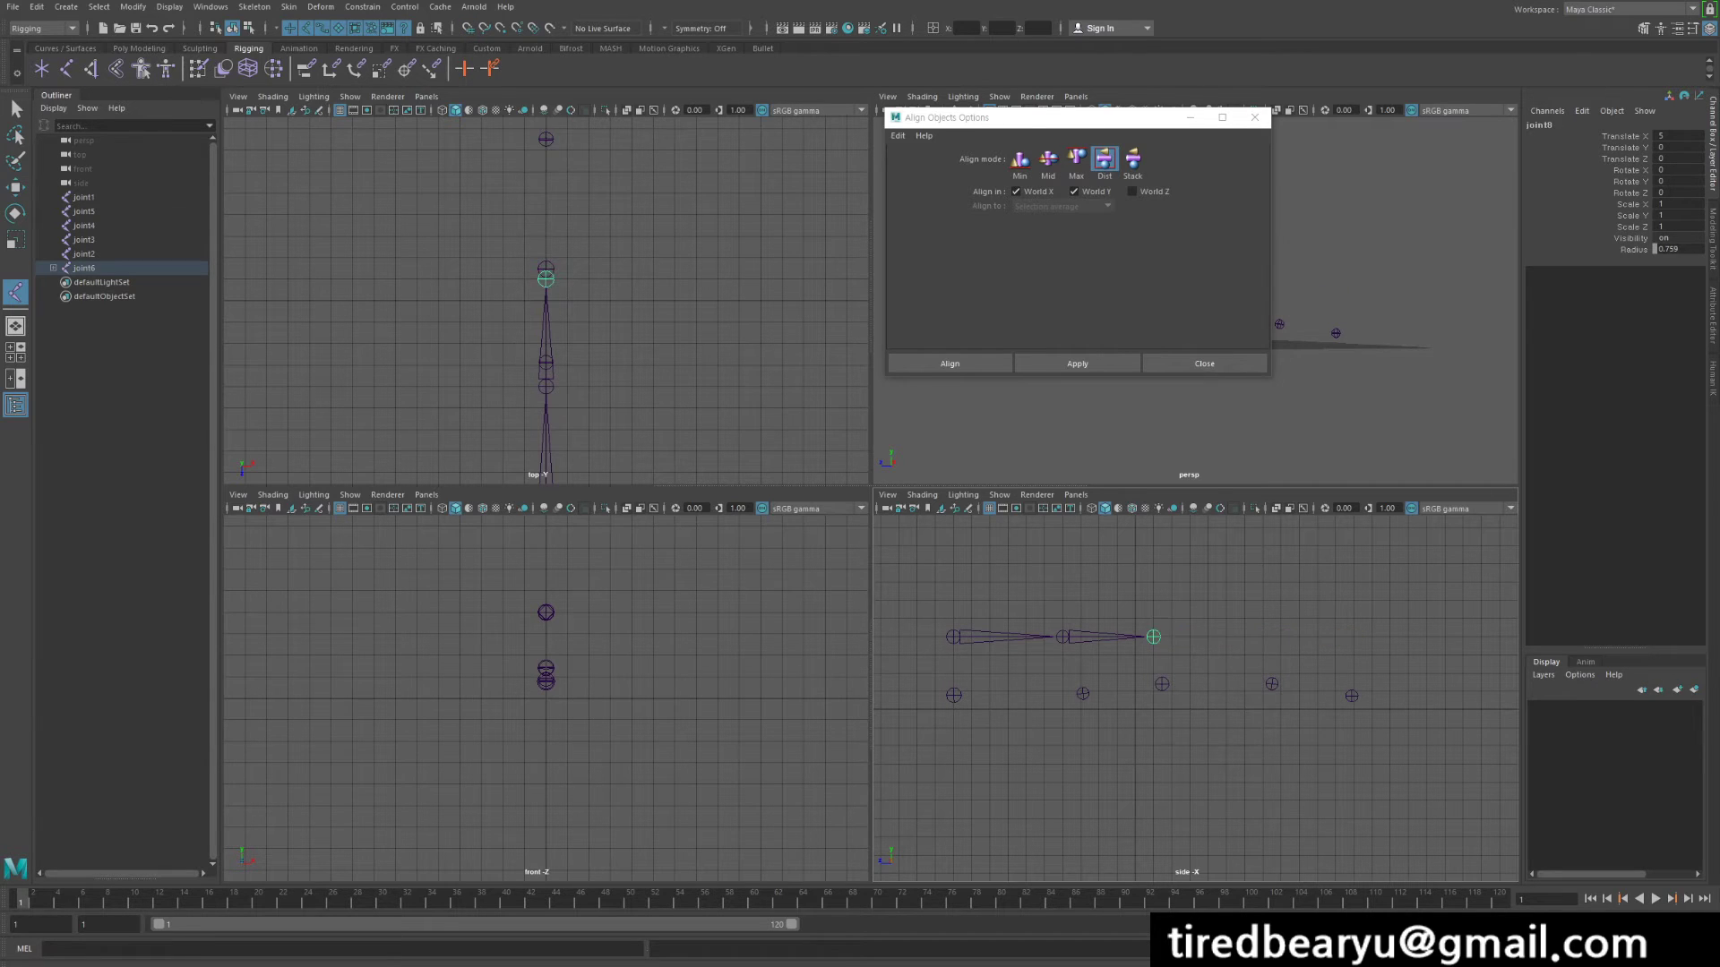
key("ctrl+z")
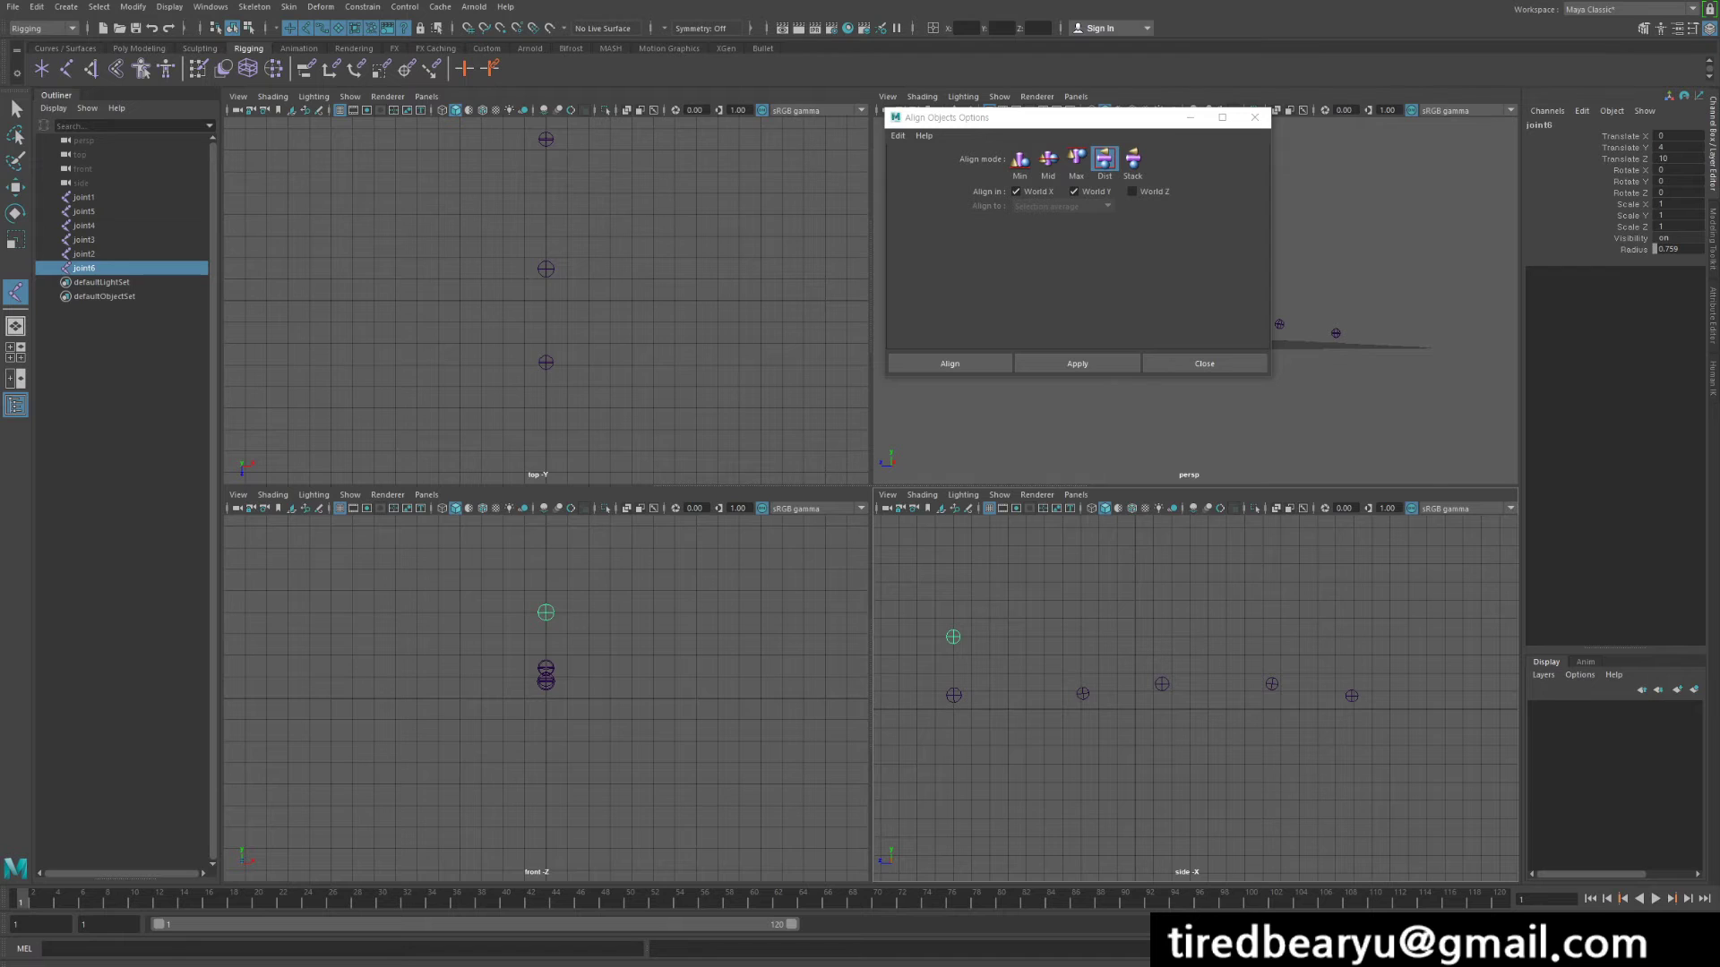
key("ctrl+z")
Delete the five loose joints from the scene.
key("w")
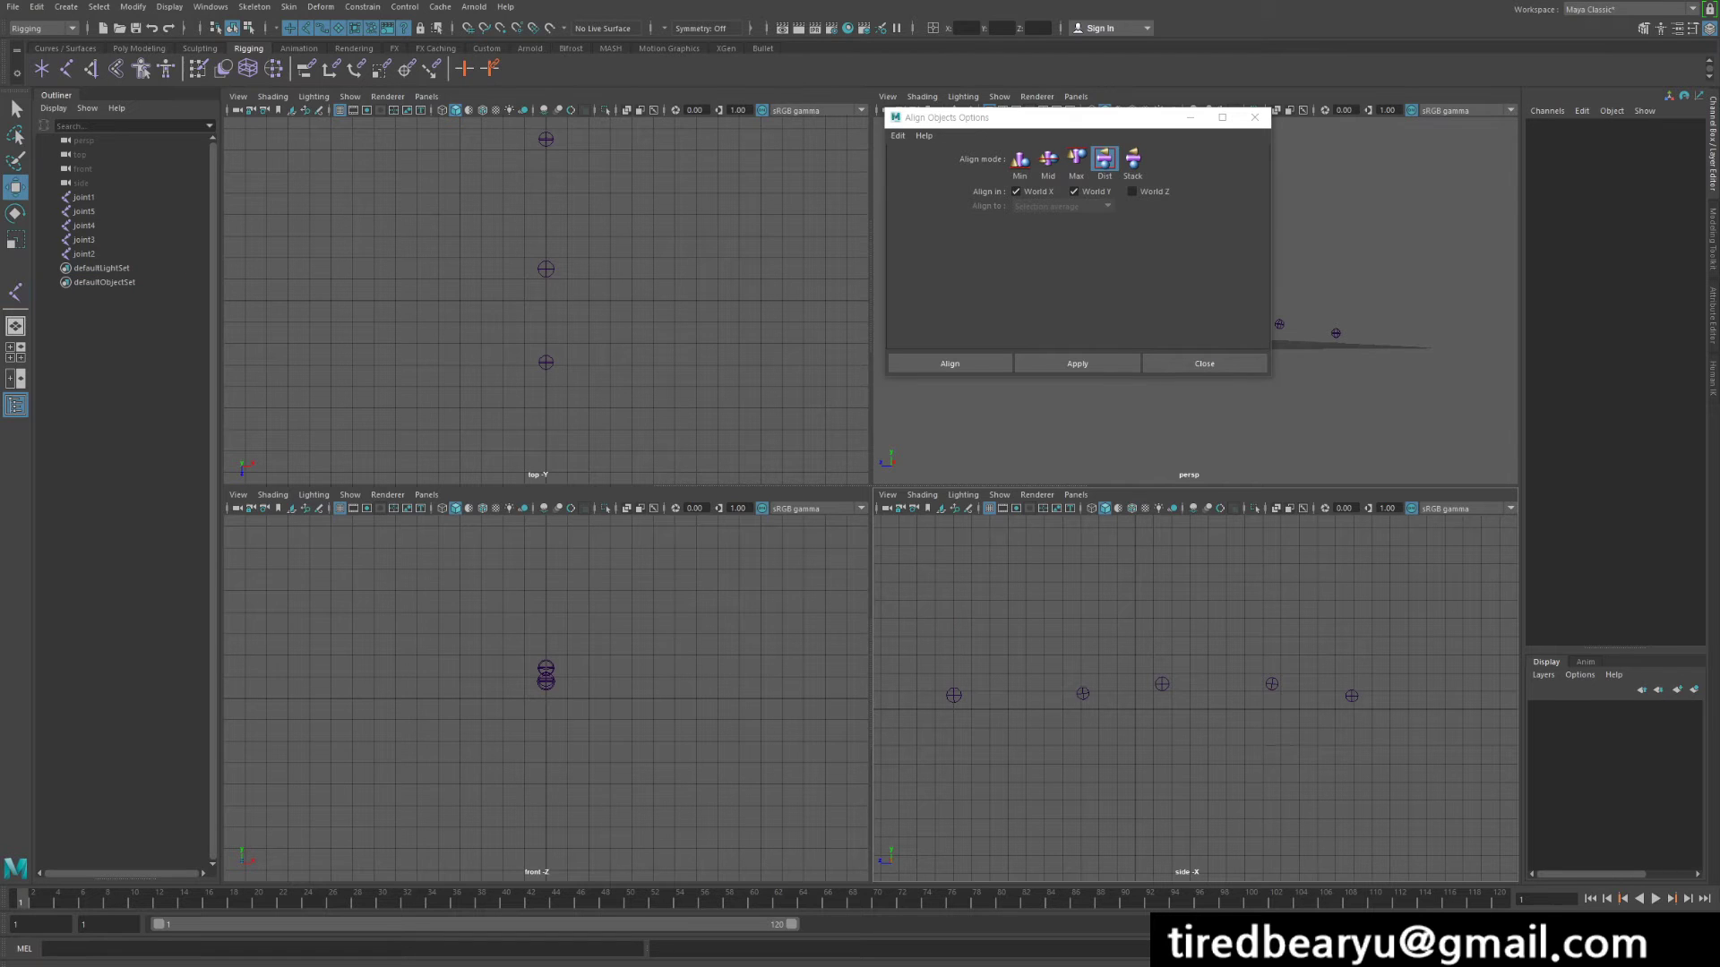
left_click_drag(903, 602, 1379, 790)
key("Delete")
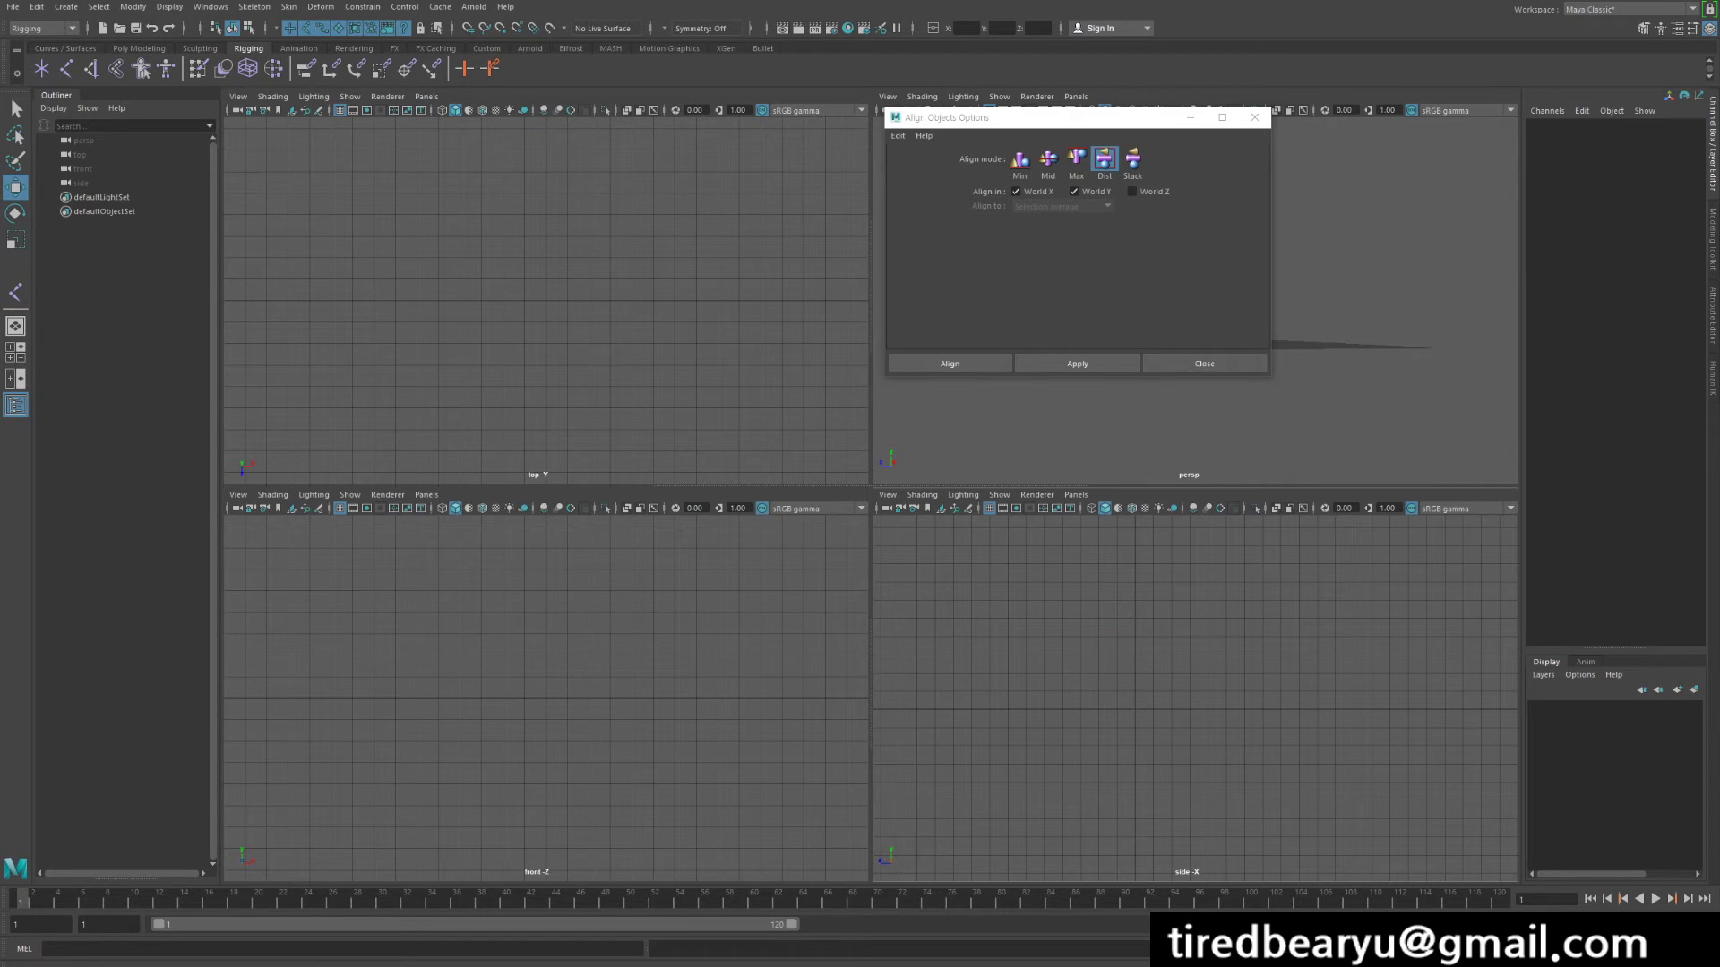
Create a locator, move it to about Y 4 and Z 8.9, and duplicate it into an evenly spaced row of five across the side view.
left_click(66, 6)
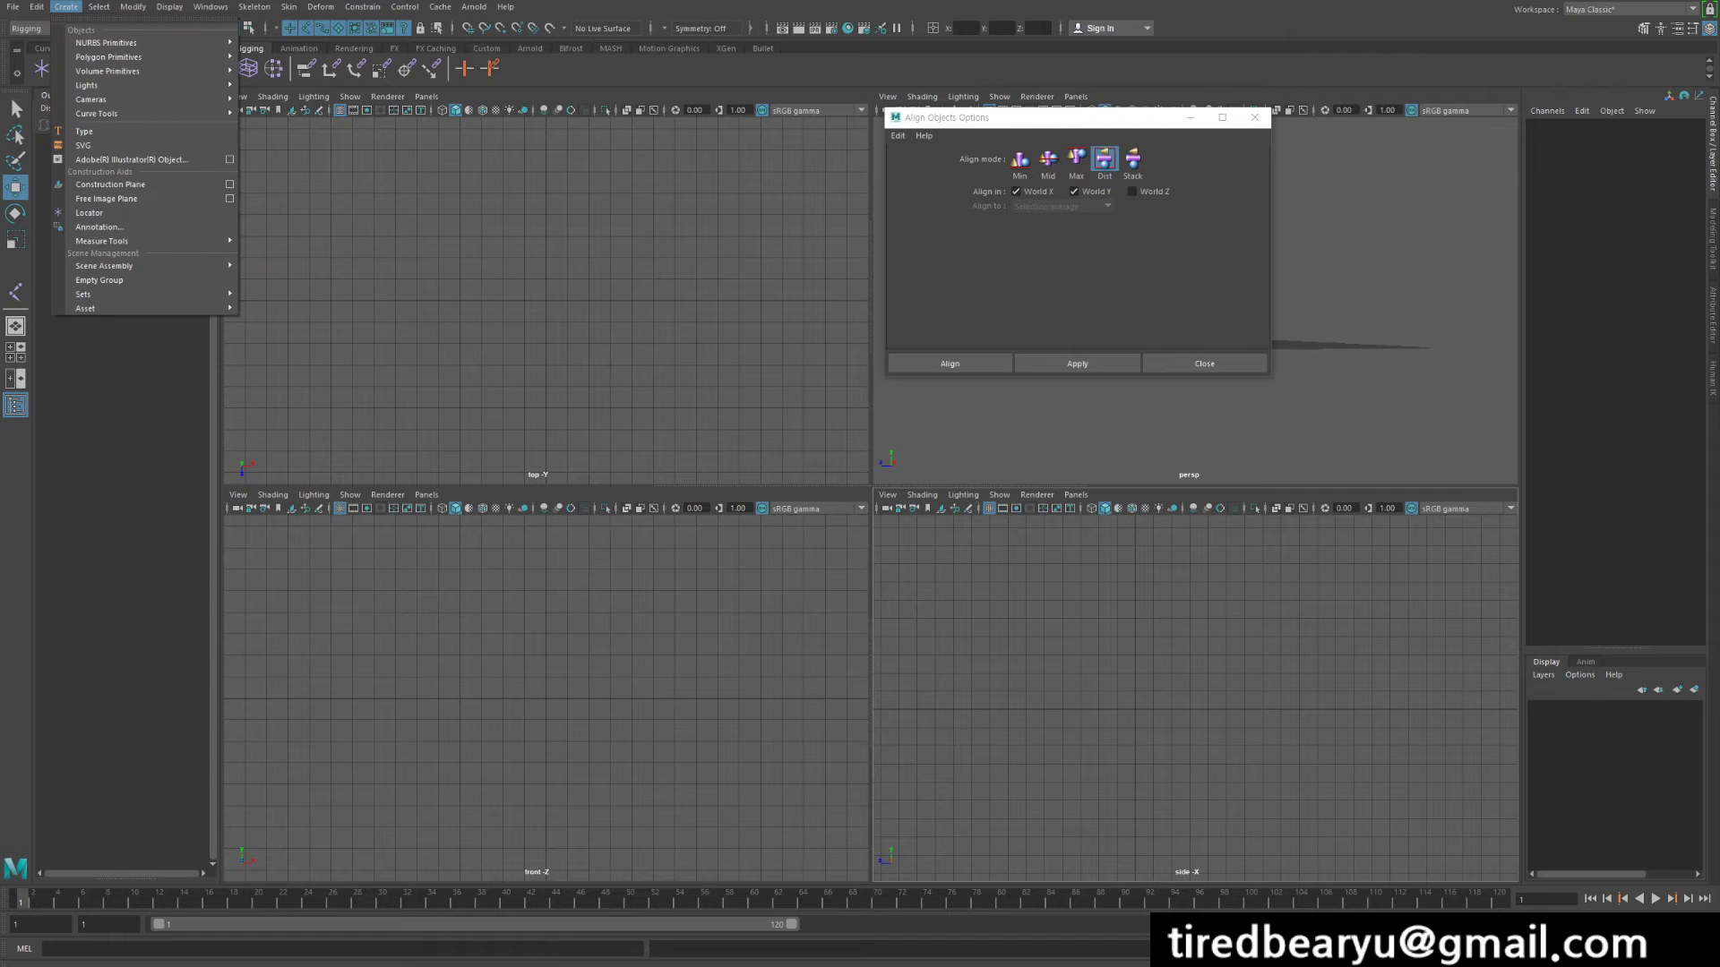
left_click(89, 212)
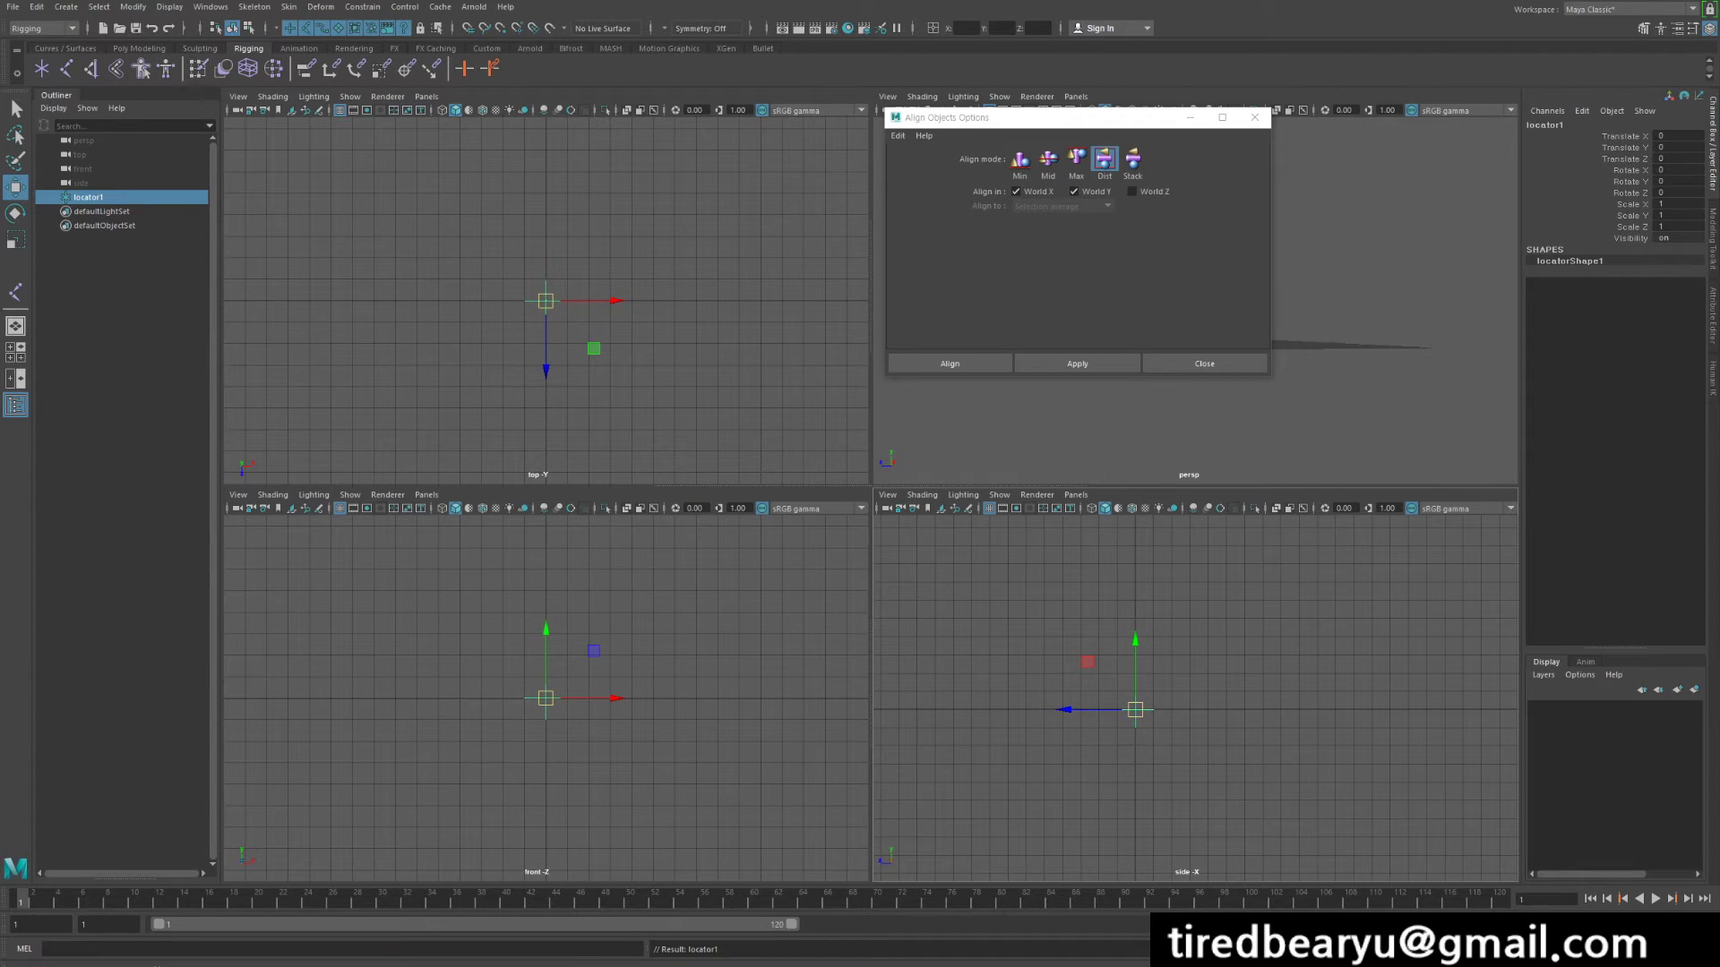
left_click_drag(1135, 709, 1007, 637)
key("ctrl+d")
key("shift+d")
key("shift+d")
key("shift+d")
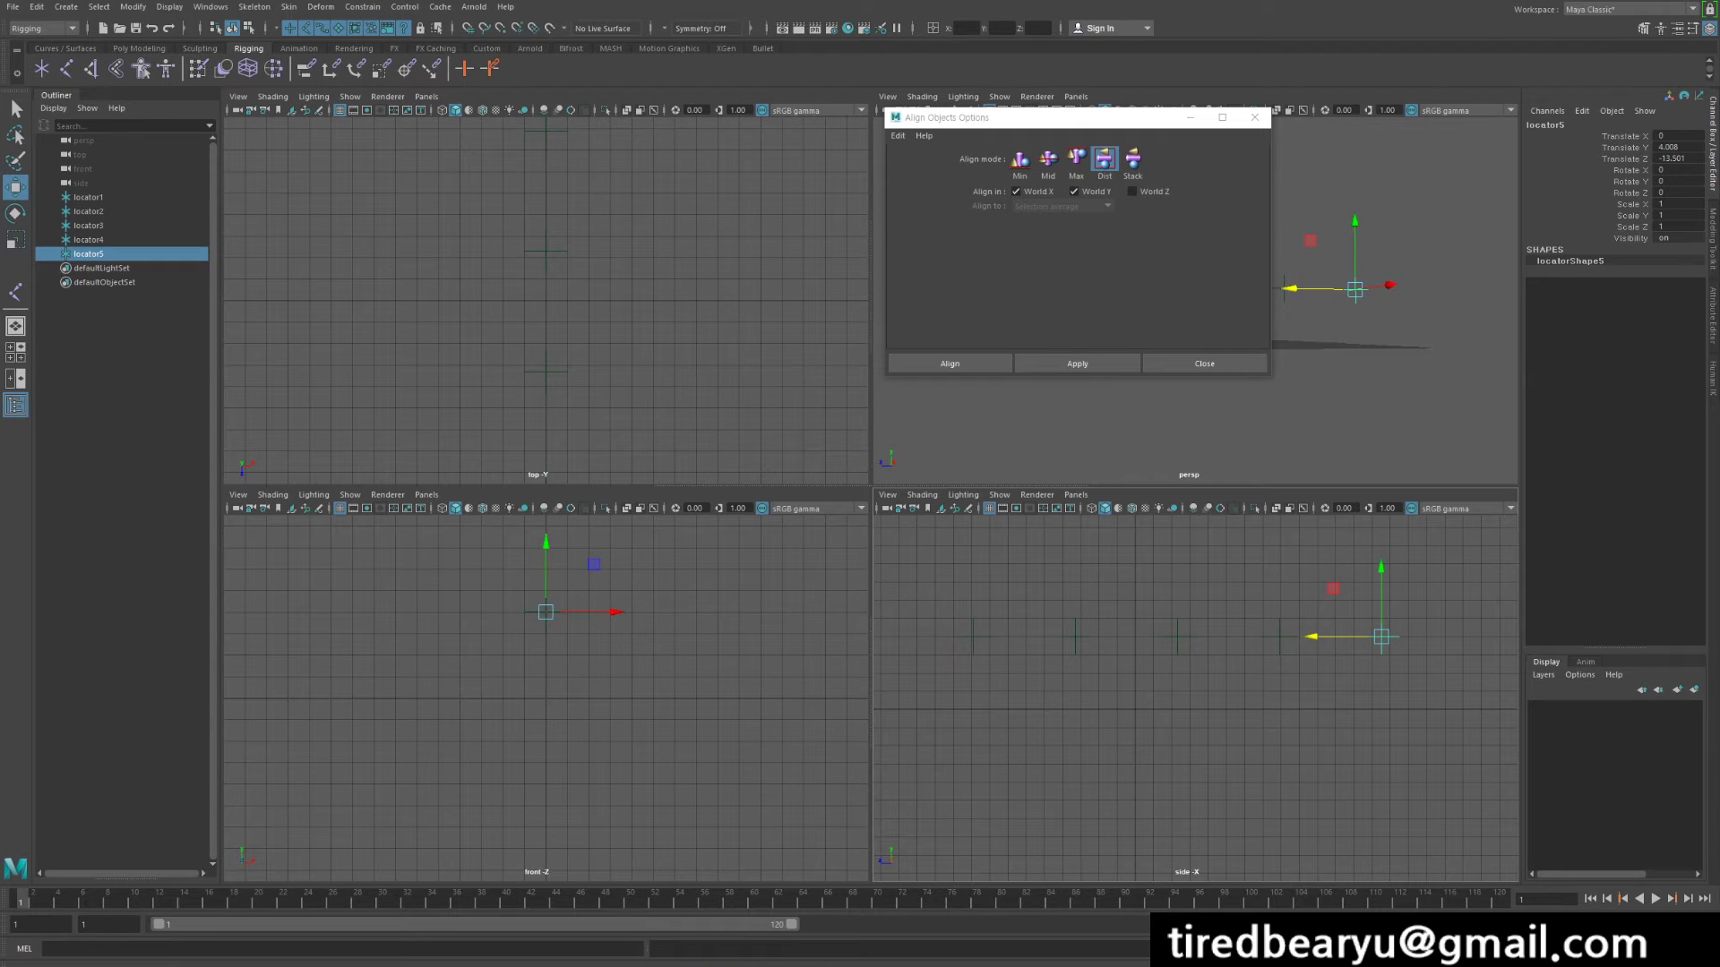
Scatter the four duplicated locators to uneven heights and spacings in the side view, placing the second at about Y 5.9, Z 5.
left_click(1315, 587)
scroll(1315, 587, "down", 1)
left_click_drag(1299, 590, 1379, 699)
left_click_drag(1297, 614, 1254, 658)
left_click_drag(1270, 644, 1265, 669)
left_click_drag(1203, 616, 1163, 658)
left_click_drag(1178, 643, 1163, 593)
left_click_drag(1099, 630, 1075, 679)
left_click_drag(1088, 643, 1059, 613)
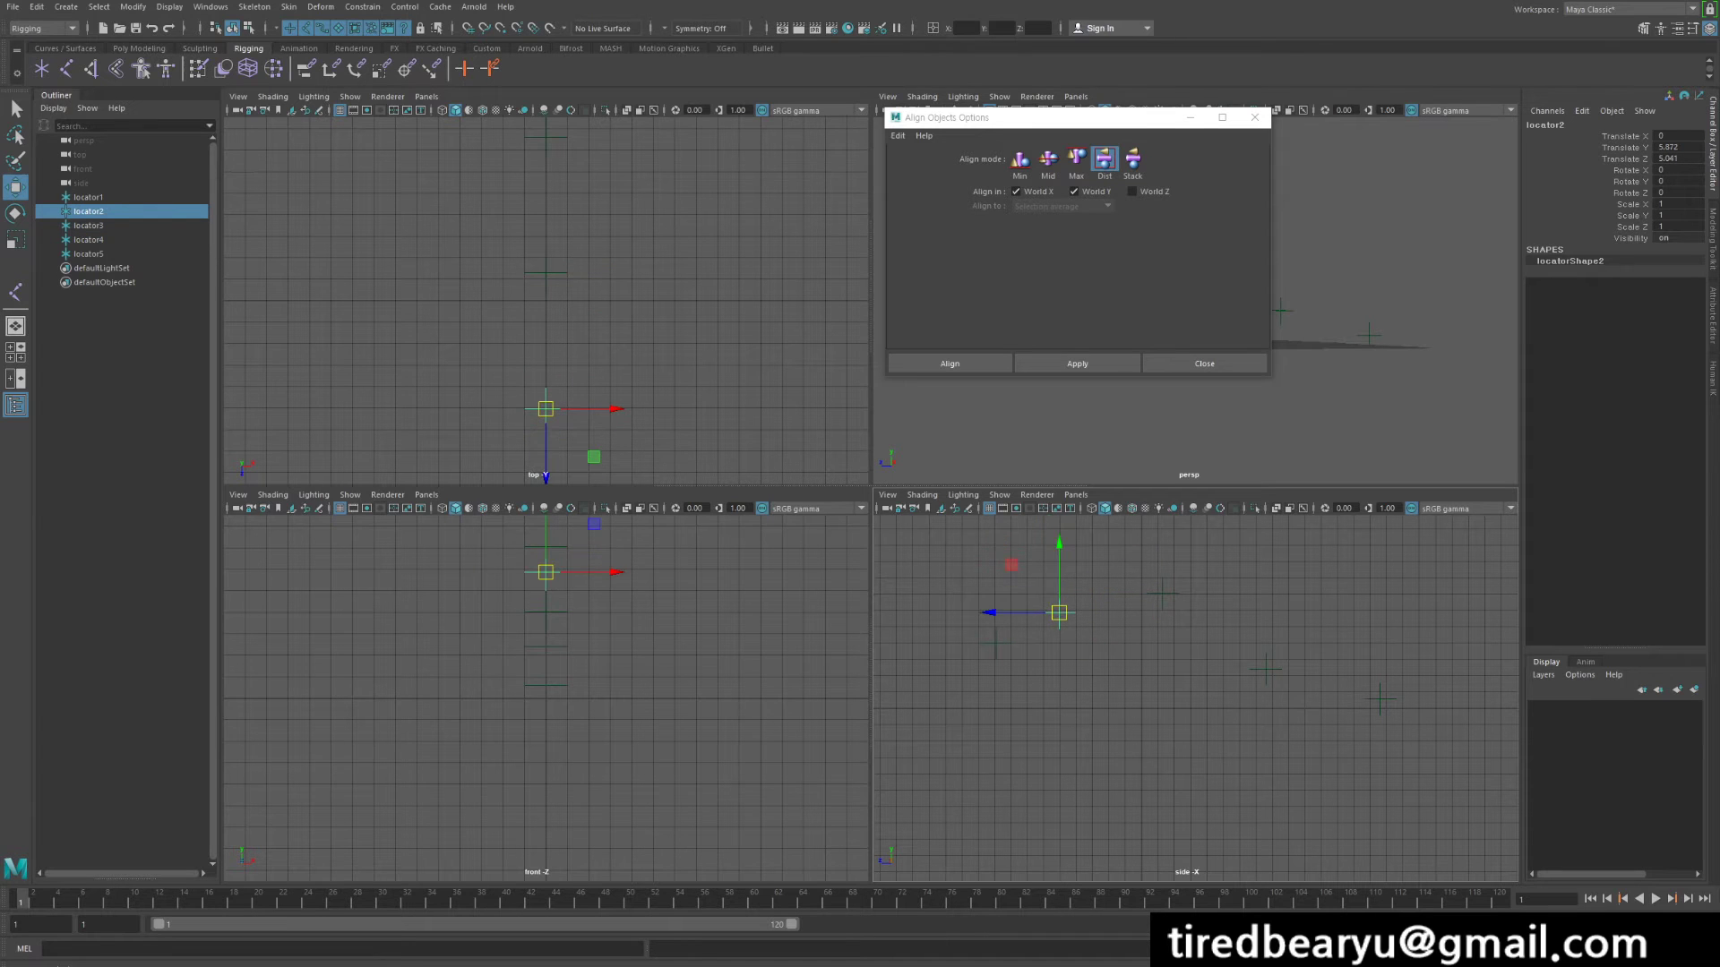
Distribute the five locators with the Dist mode in World X and World Y, and apply it again with World Z included.
scroll(1195, 698, "down", 1)
key("q")
left_click_drag(1386, 734, 987, 575)
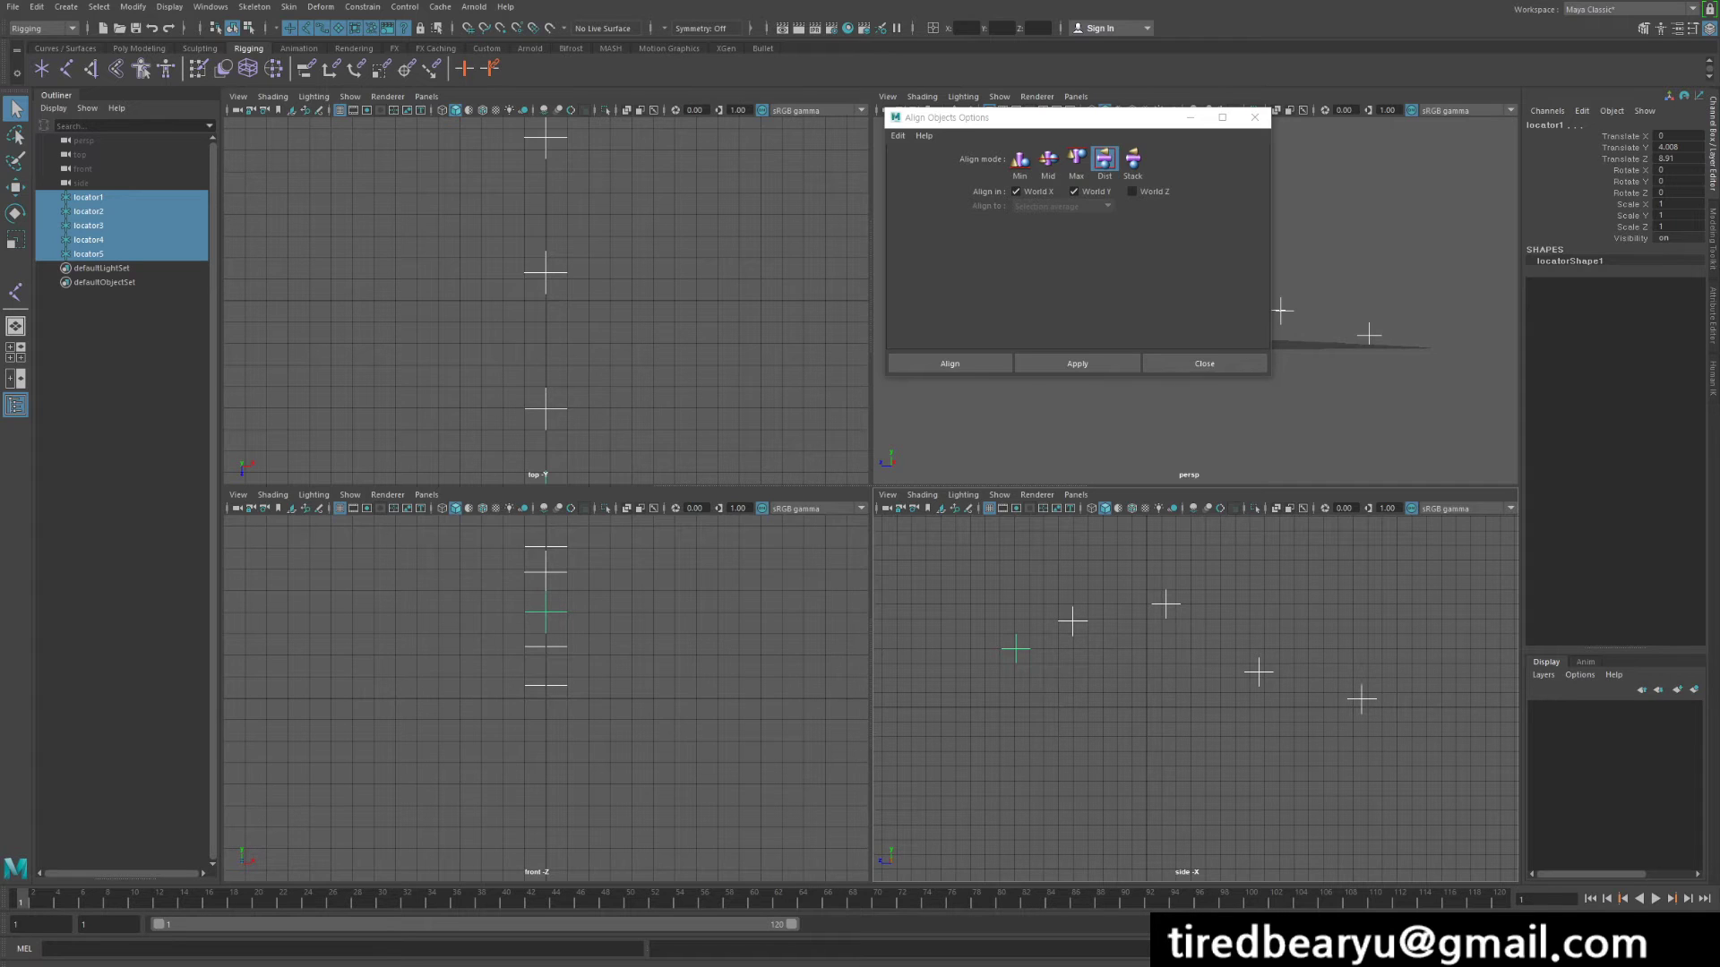
left_click_drag(1078, 117, 1075, 109)
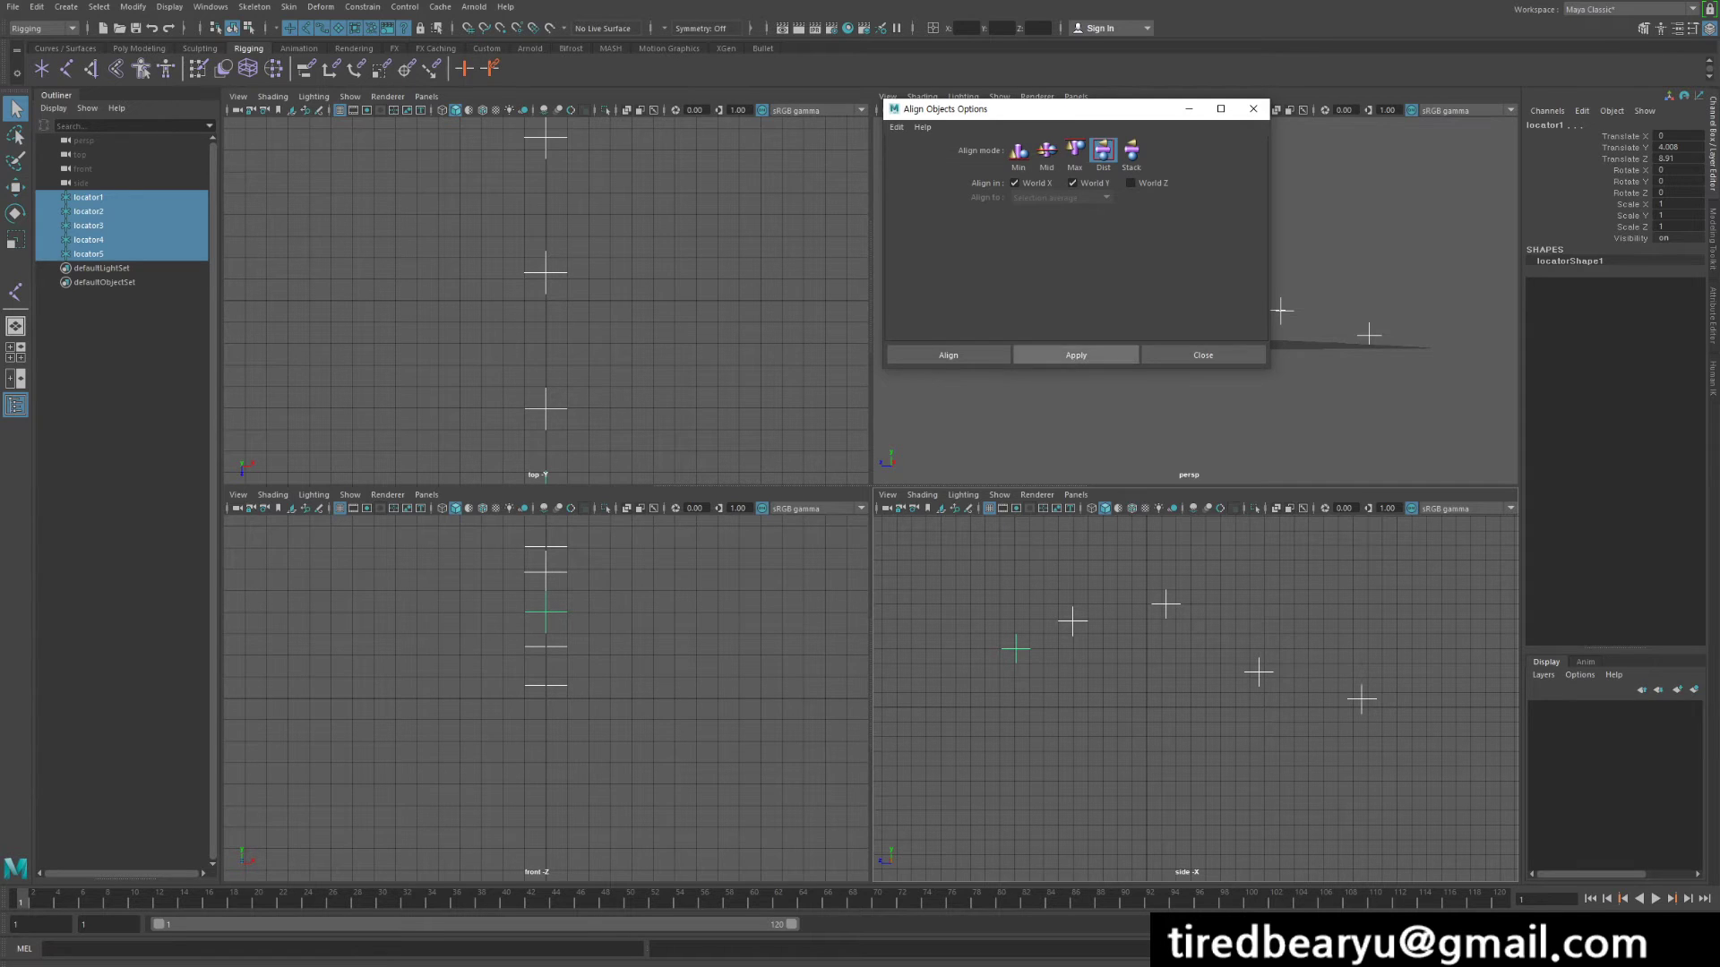
left_click(1075, 355)
left_click(1131, 182)
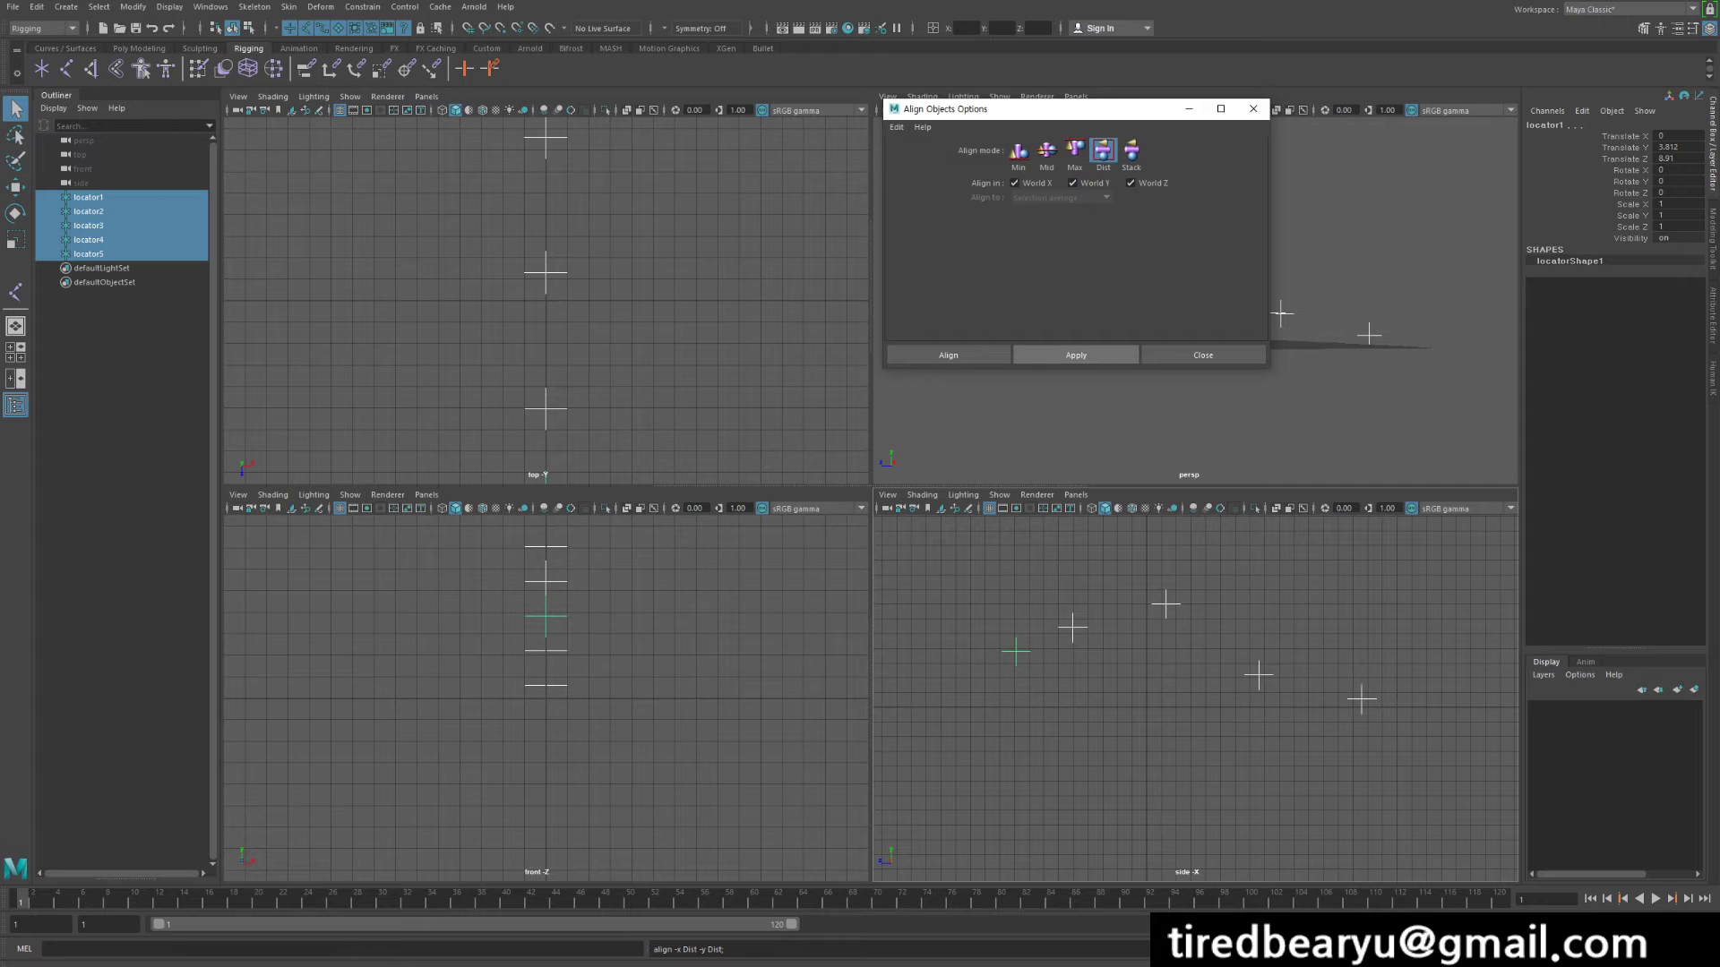
left_click(1076, 354)
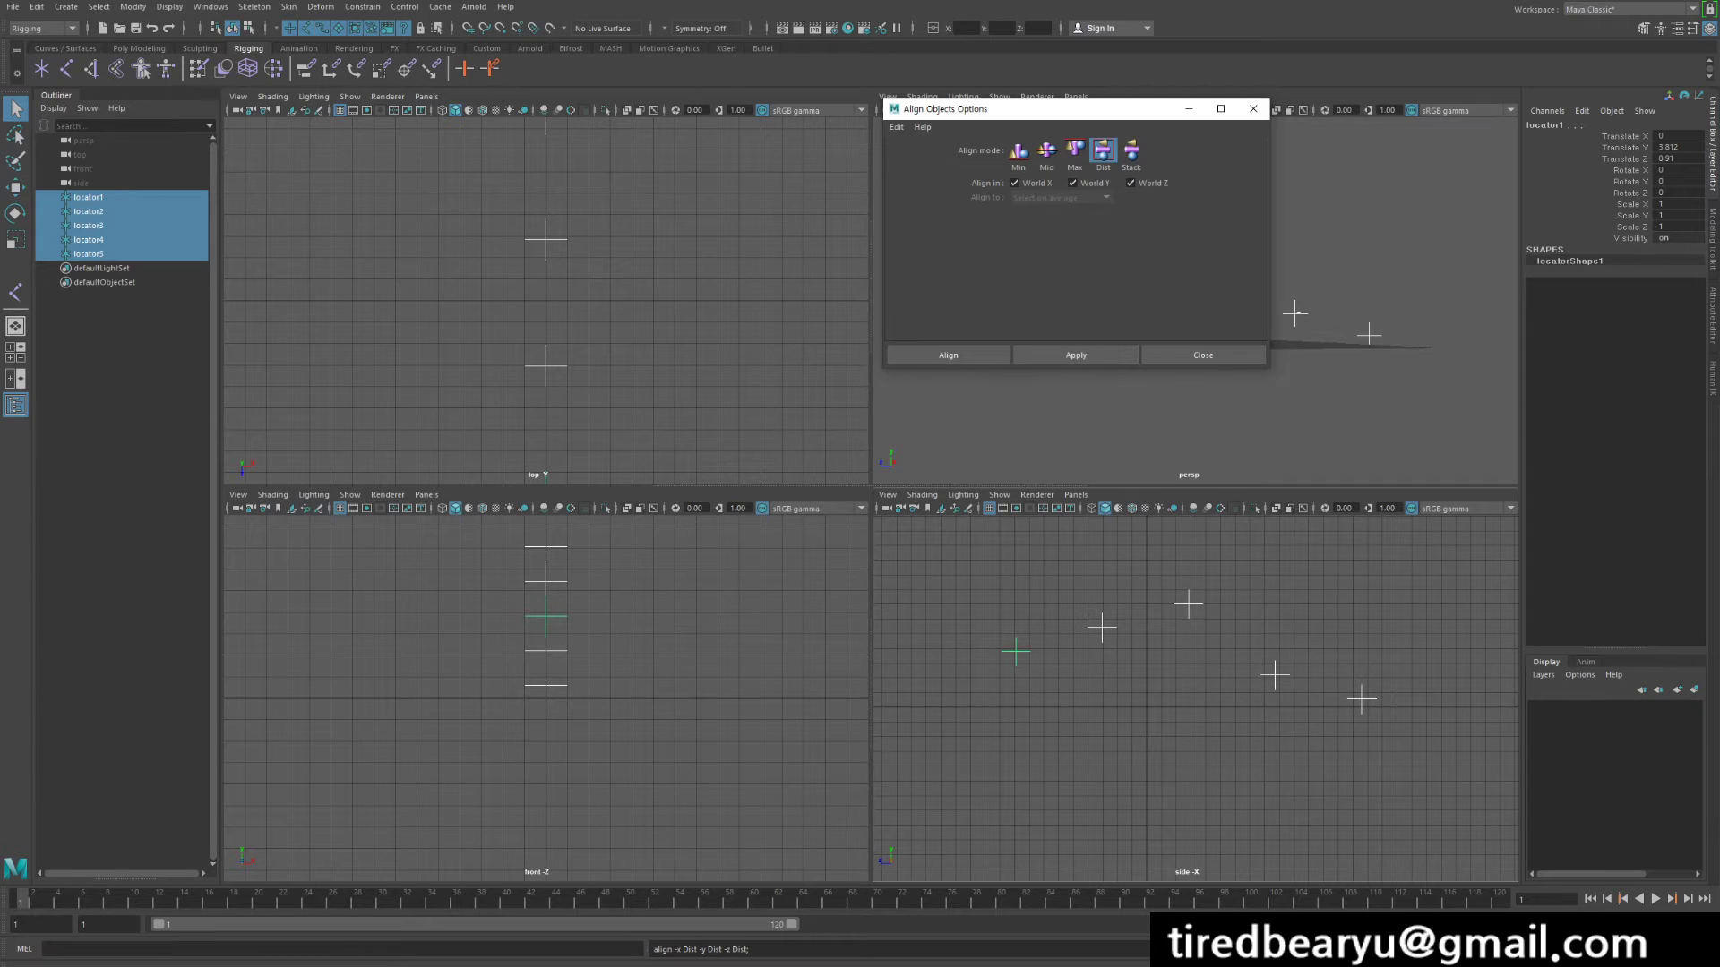
Exclude World Z, align the five locators in World X and World Y with the Mid mode, and check the row in the perspective view.
left_click(1130, 183)
left_click(1076, 355)
left_click(1046, 149)
left_click(1076, 354)
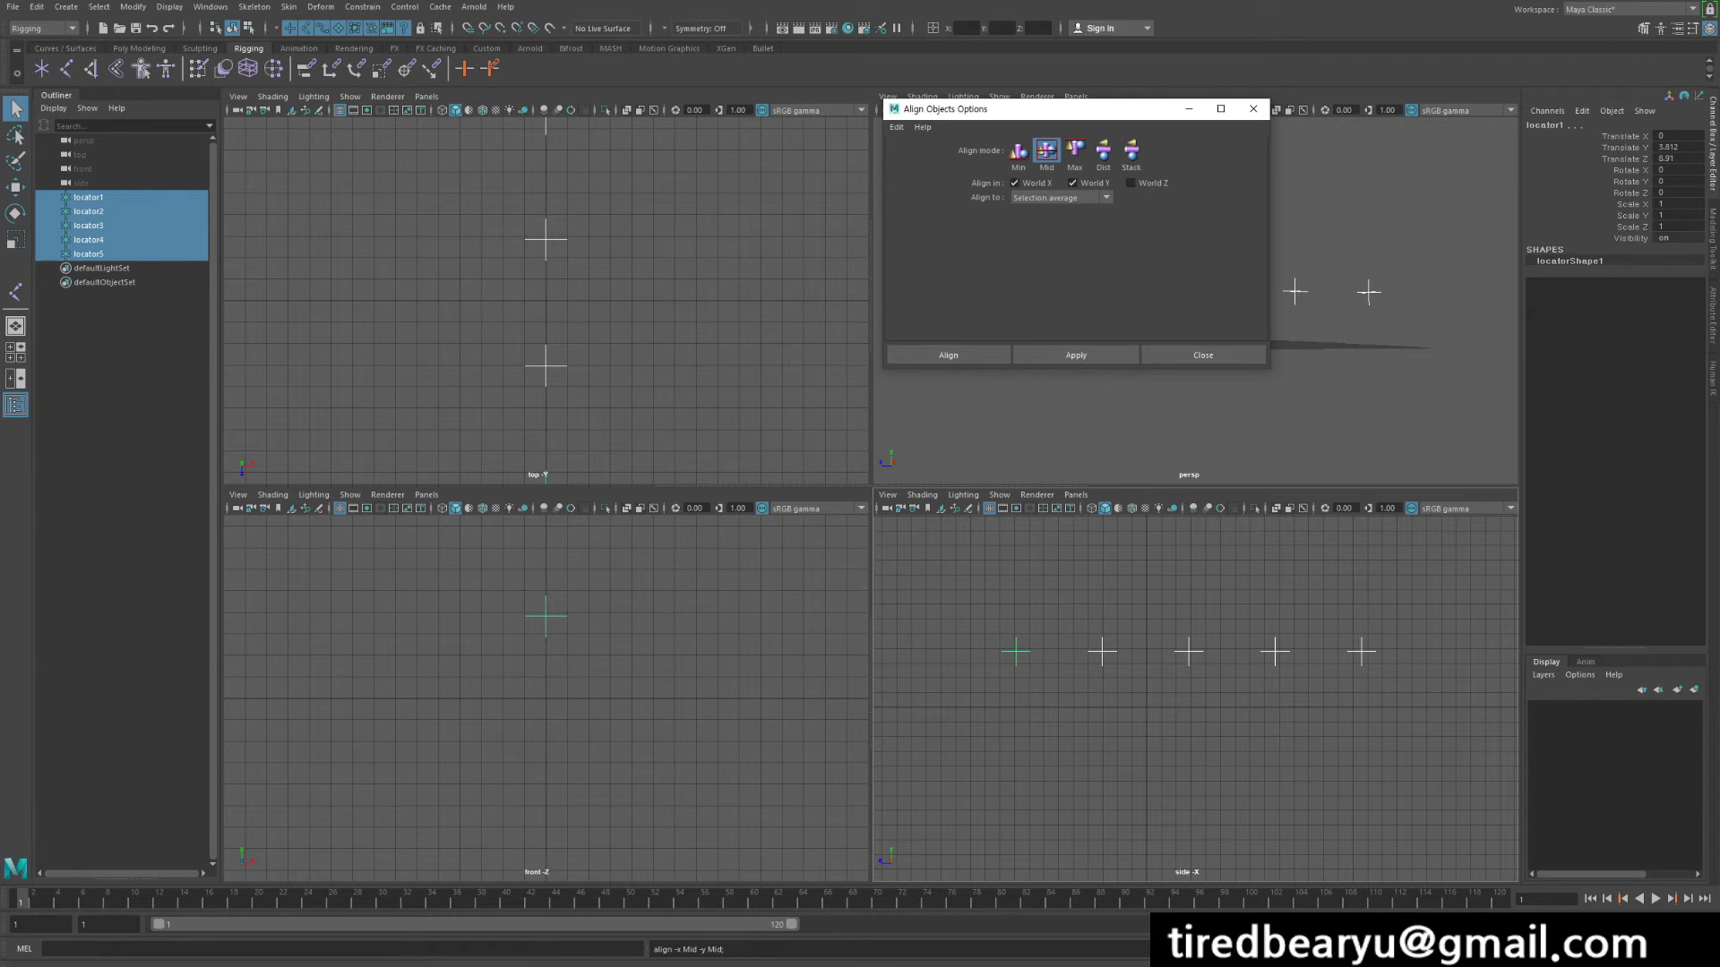
left_click_drag(1325, 394, 1406, 439, "alt")
middle_click_drag(1370, 323, 1412, 406, "alt")
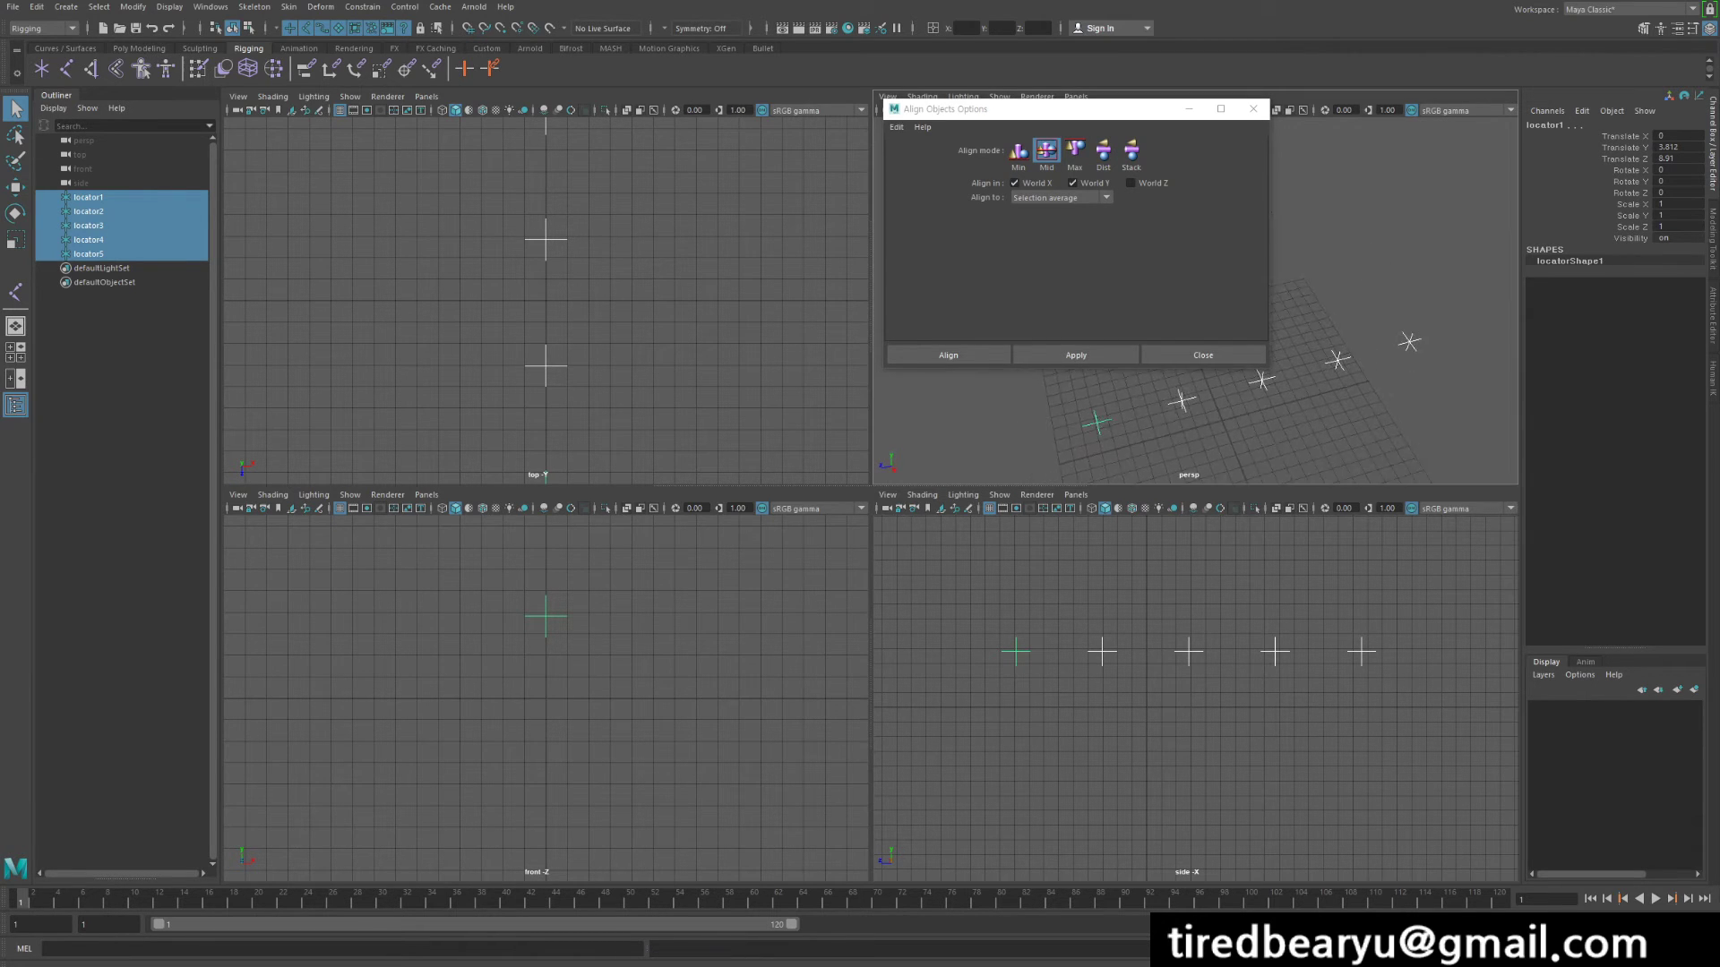
left_click_drag(1412, 407, 1329, 391, "alt")
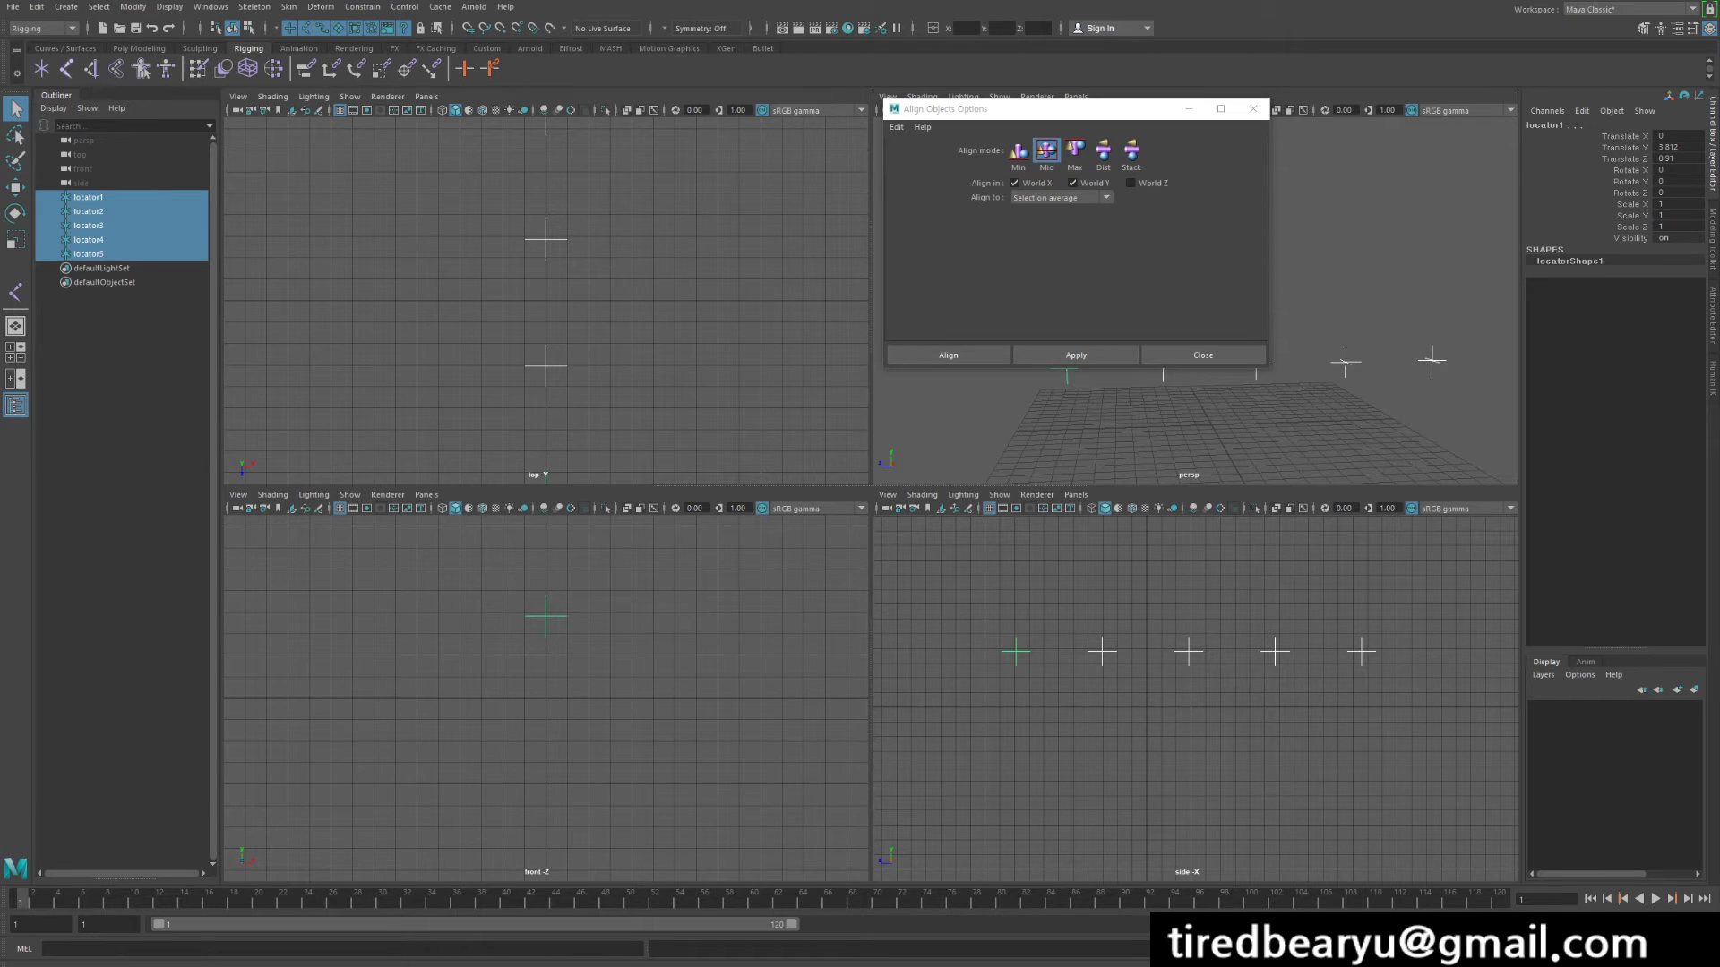
Create a five-joint chain in the side view with each joint snapped to one locator, and inspect it in the perspective view.
left_click(66, 68)
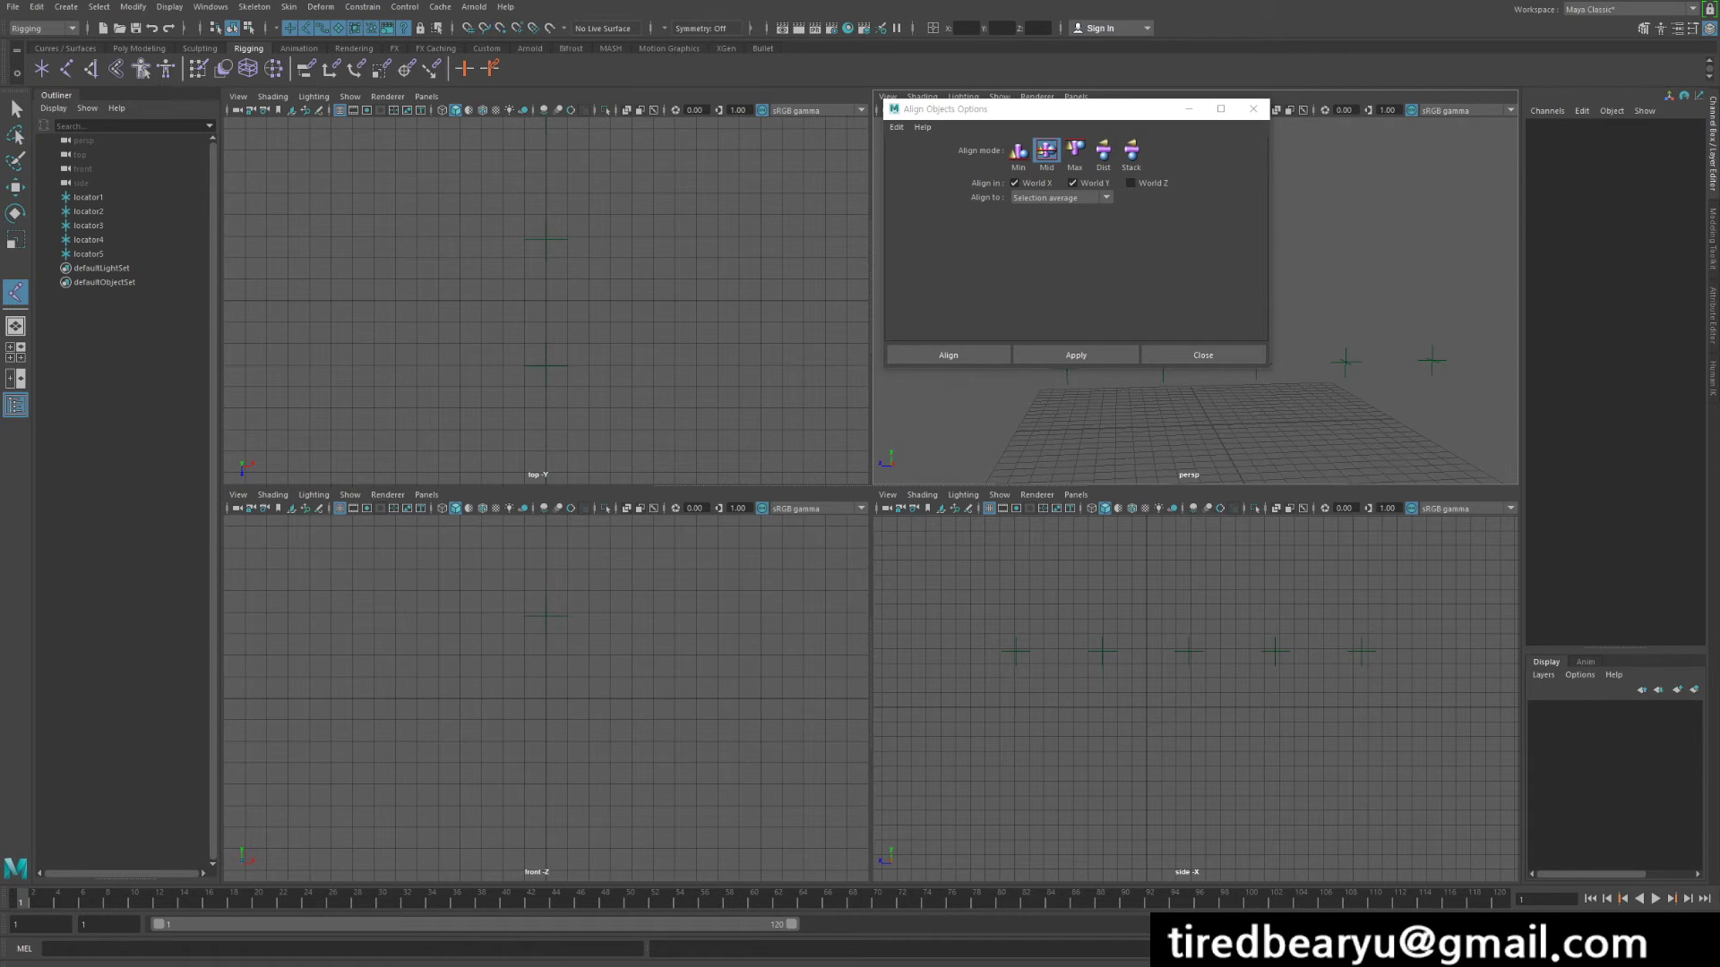
key("v")
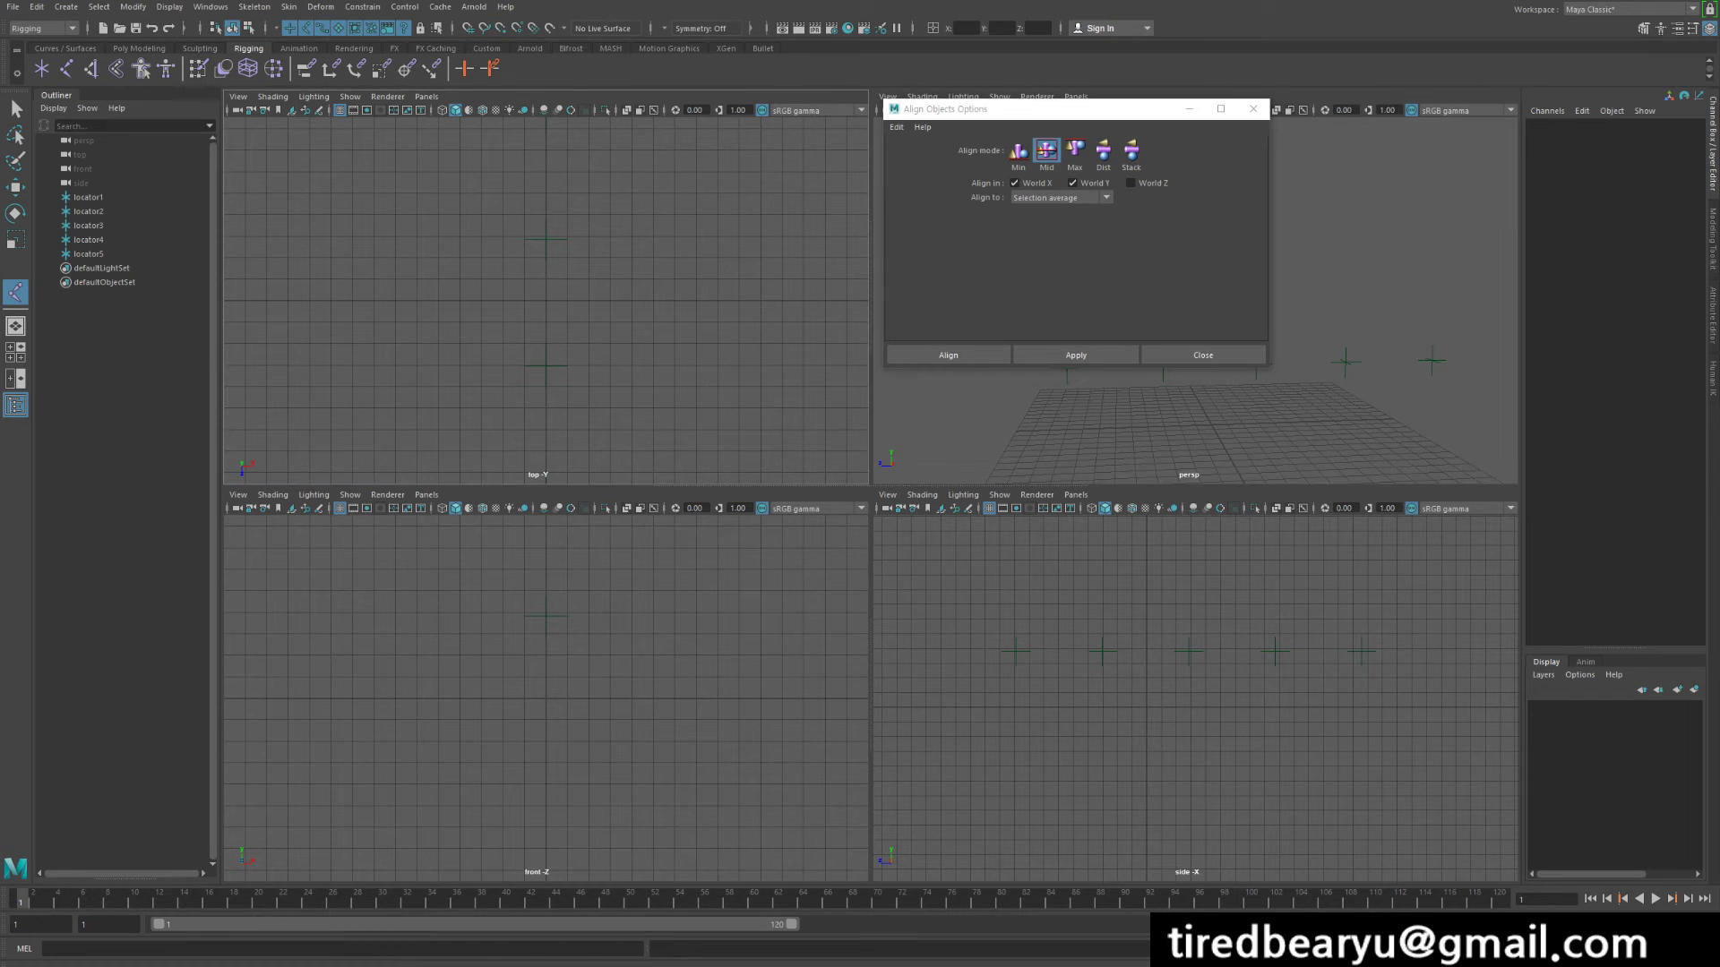
key("v")
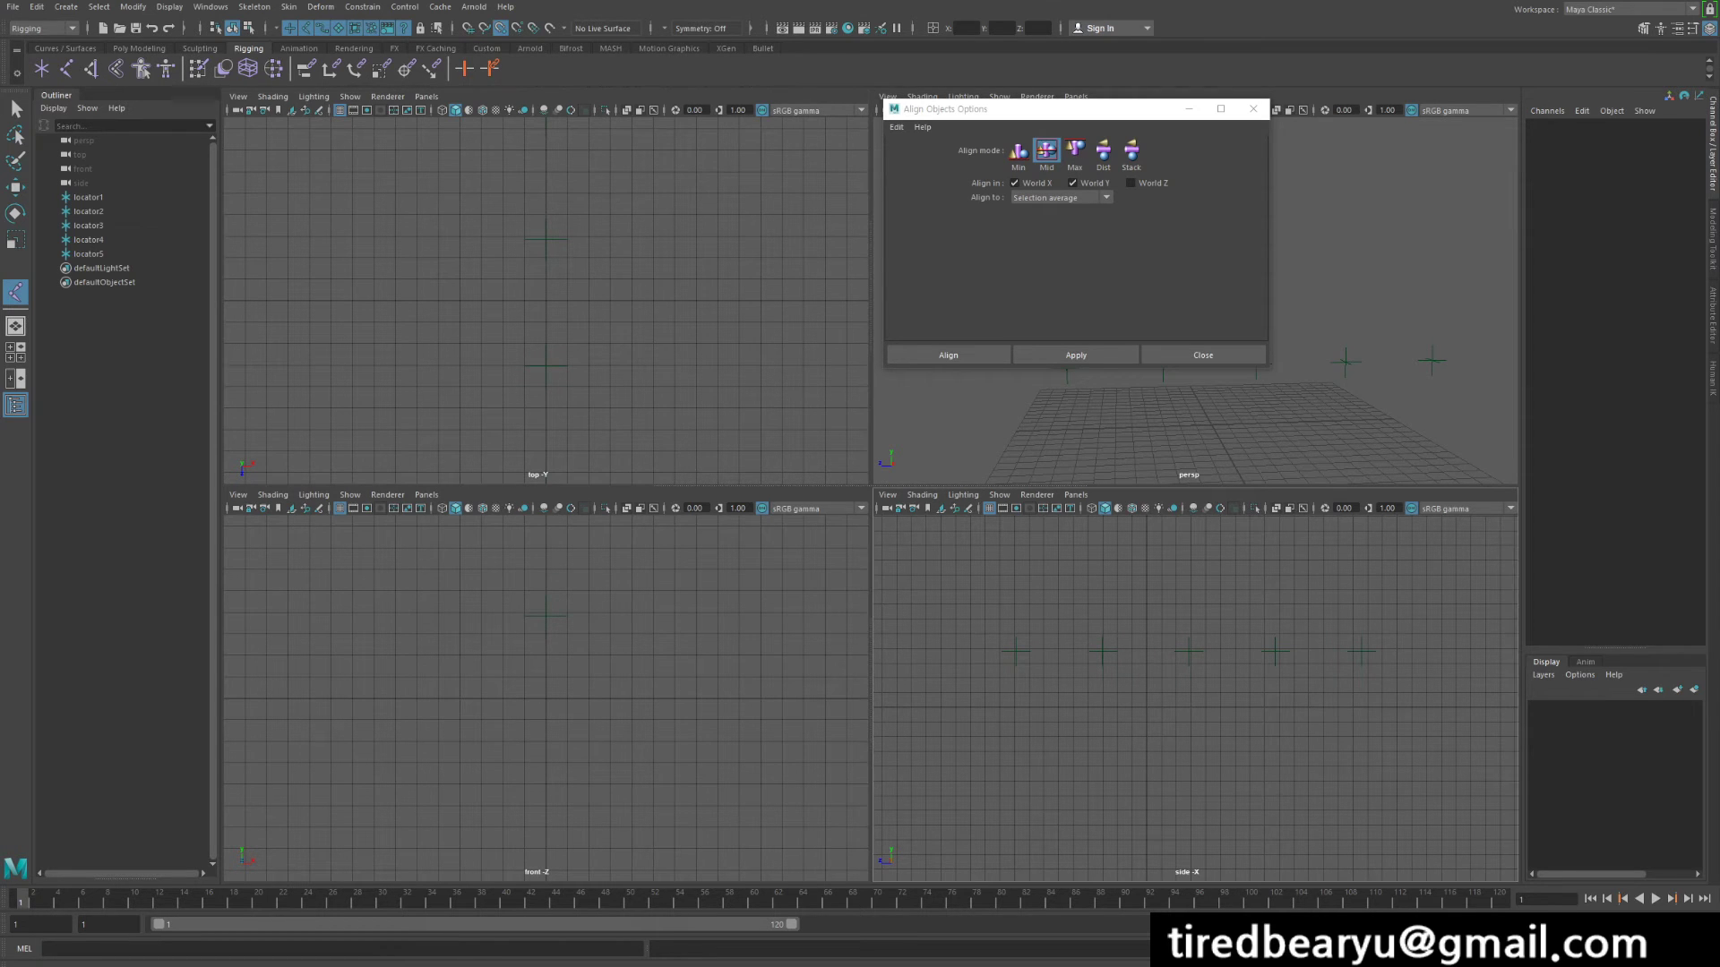
left_click(1015, 651)
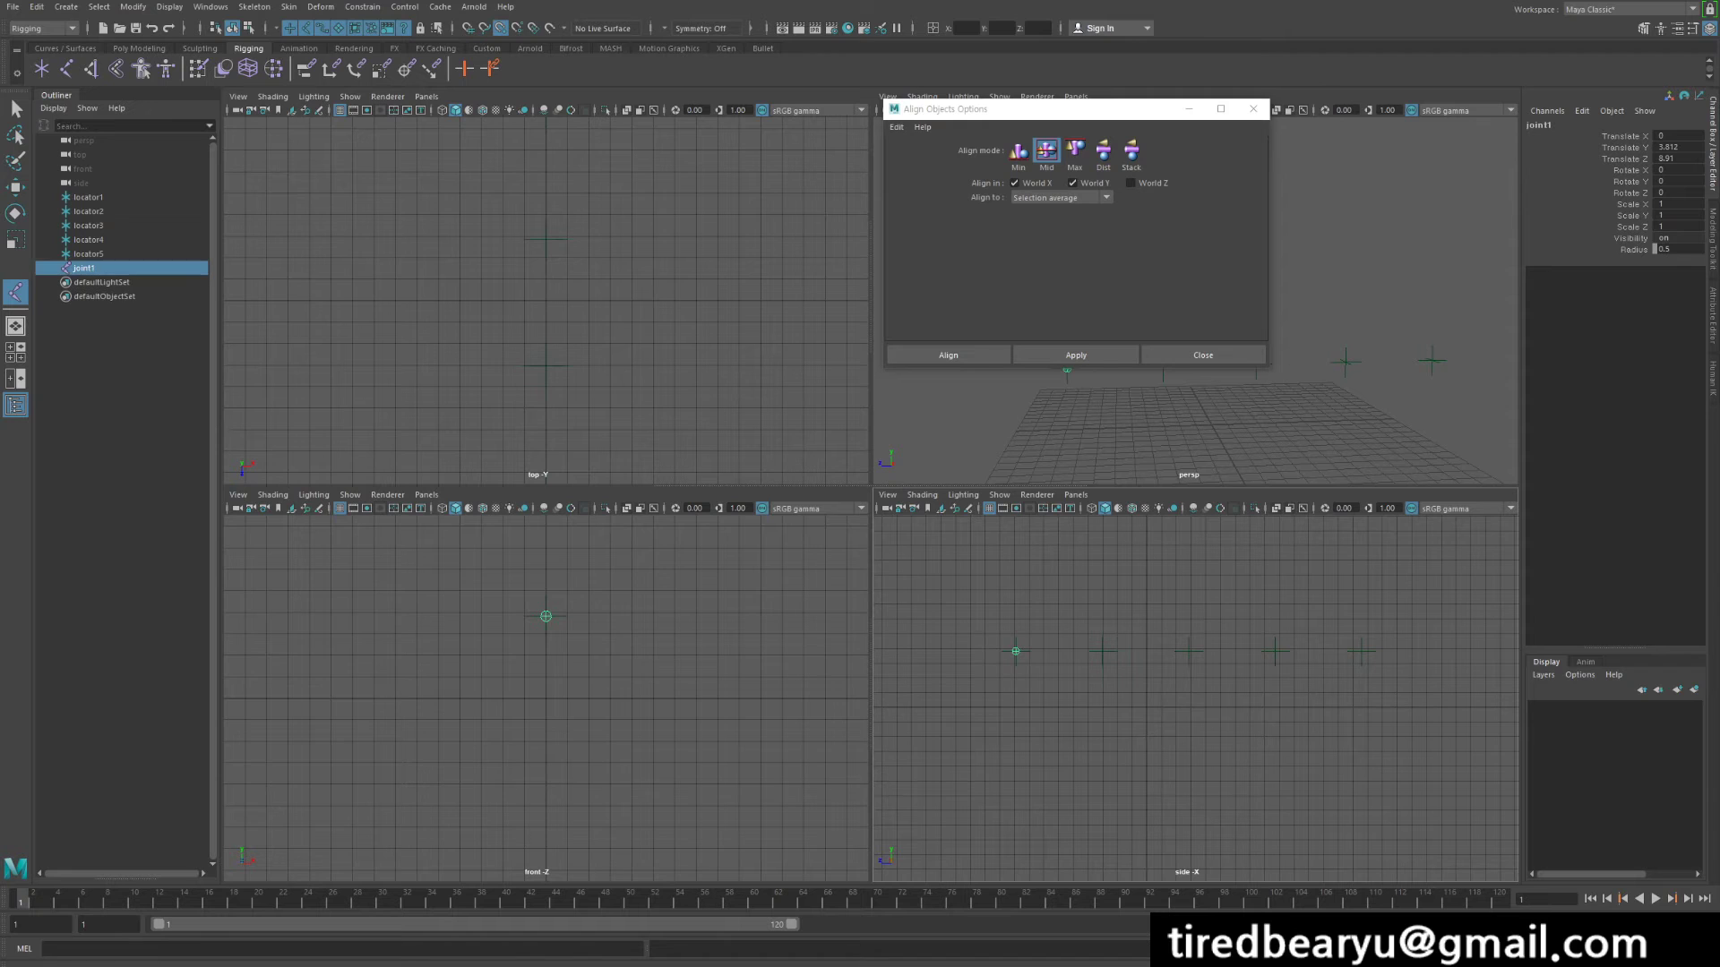
left_click(1102, 651)
left_click(1189, 652)
left_click(1275, 652)
left_click(1362, 652)
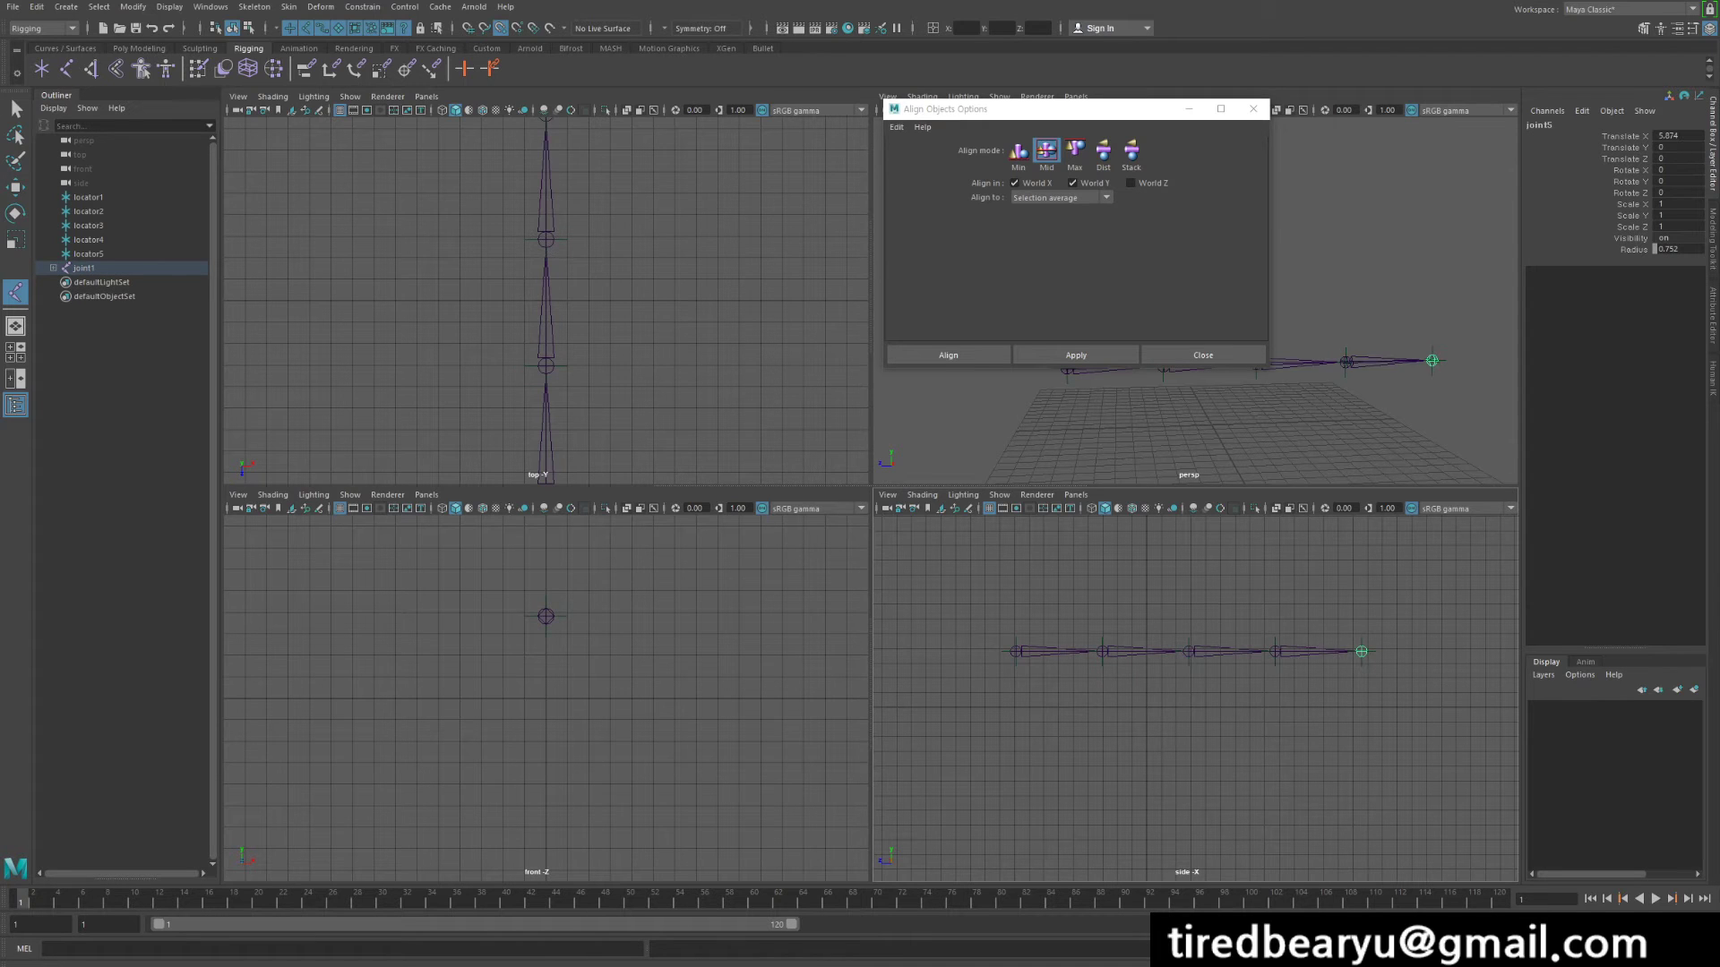
key("Return")
left_click_drag(1254, 699, 1280, 703, "alt")
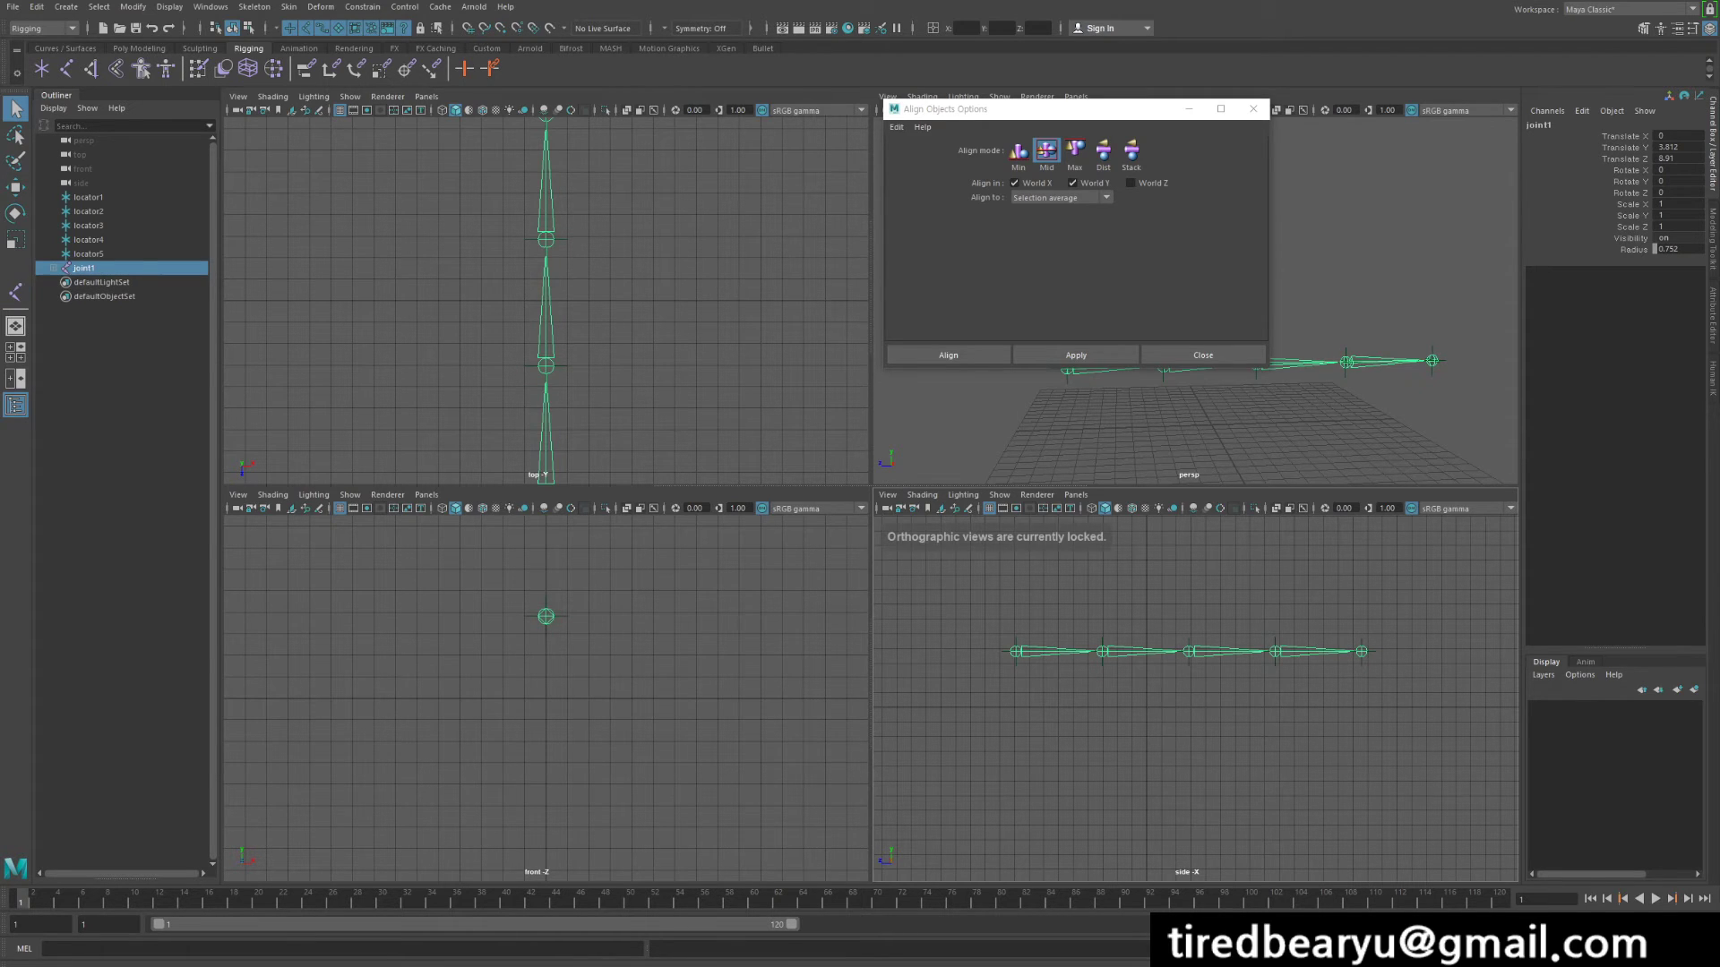
key("space")
left_click_drag(1164, 430, 1489, 385, "alt")
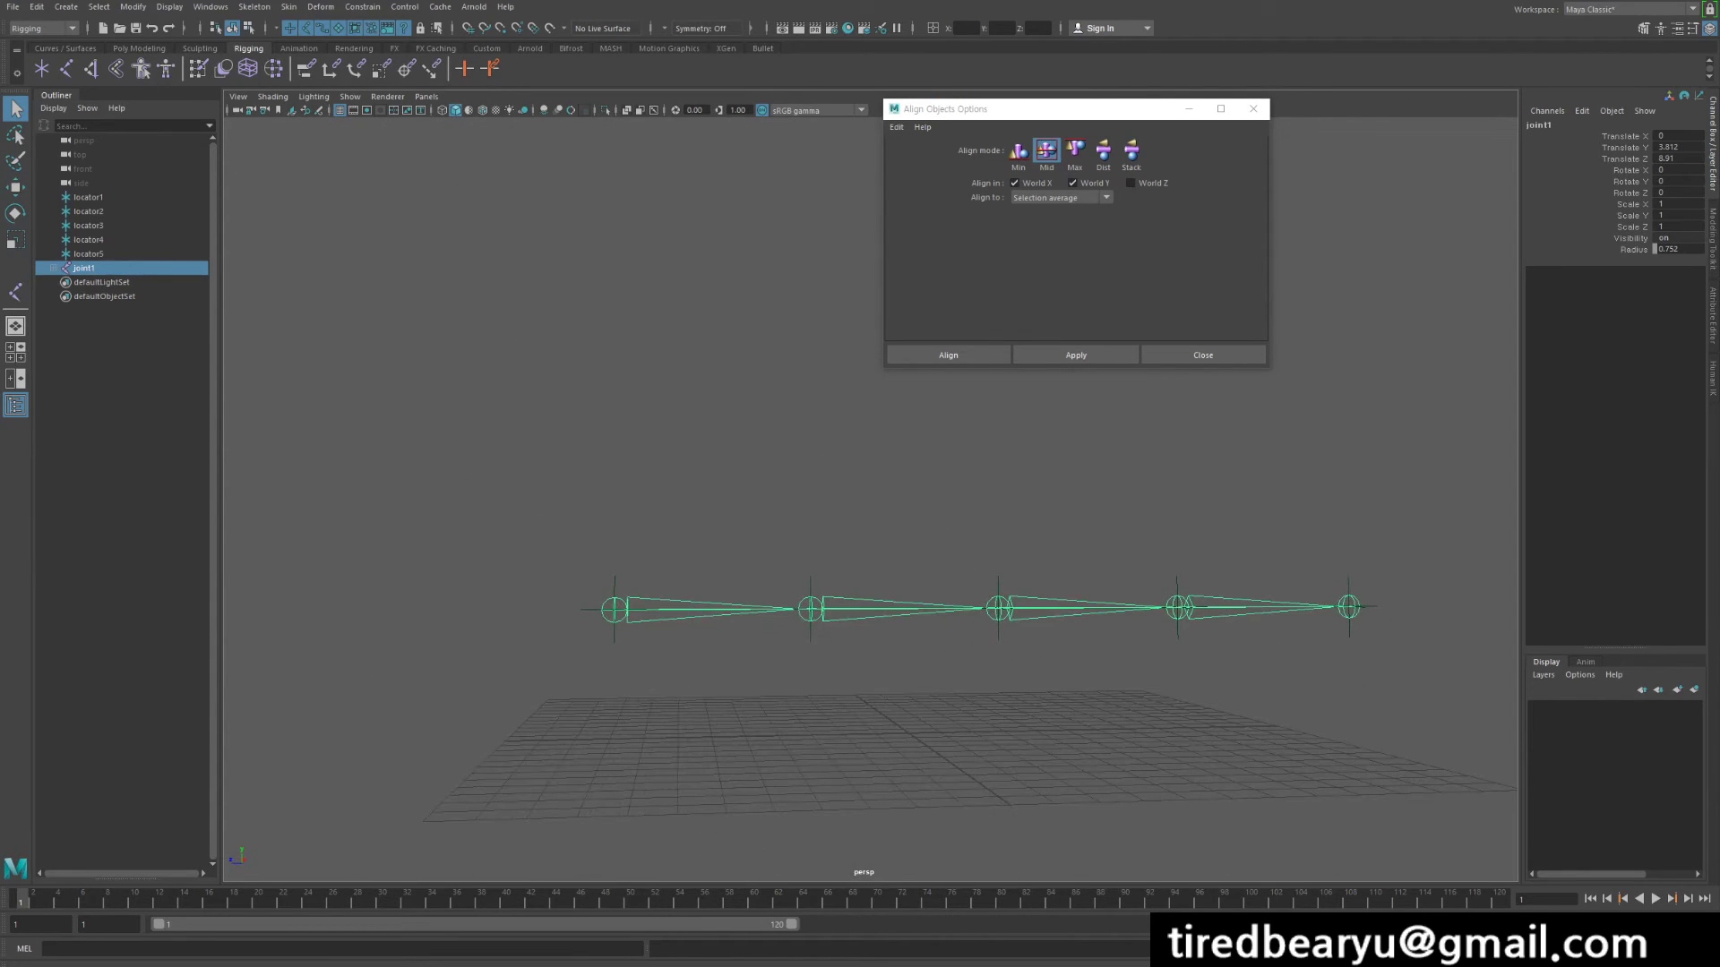
Delete the joint chain and all five locators.
key("w")
key("space")
key("space")
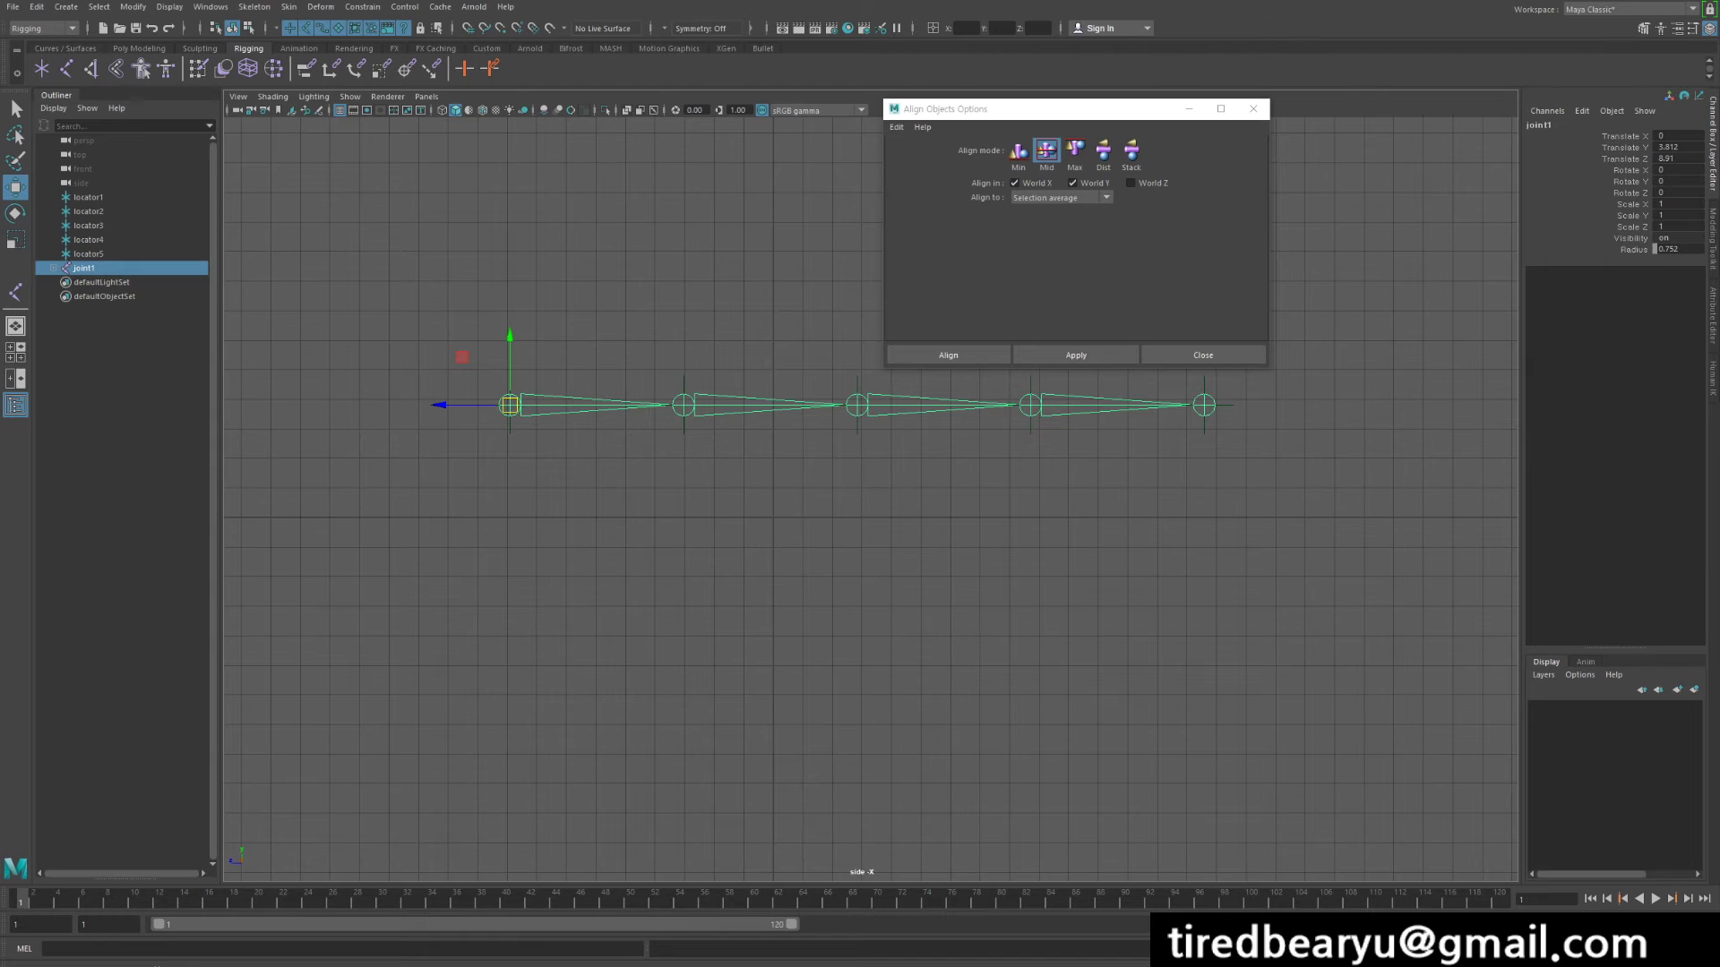
middle_click_drag(780, 502, 859, 634, "alt")
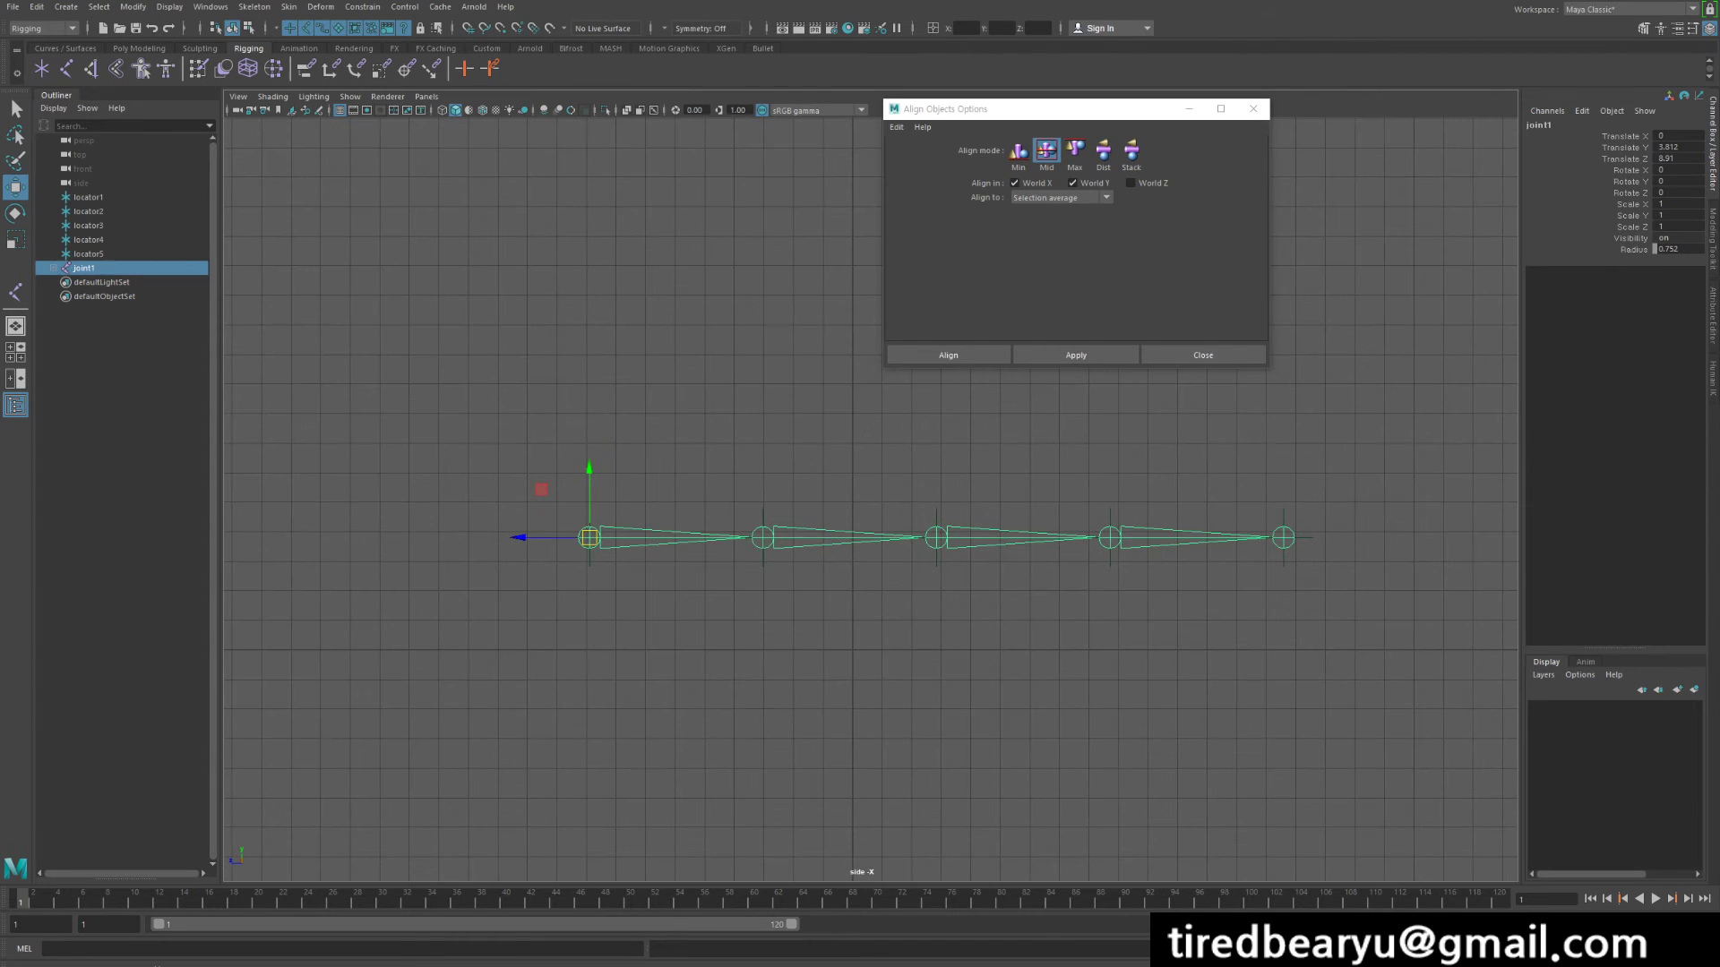
key("Delete")
left_click_drag(1513, 465, 569, 730)
key("Delete")
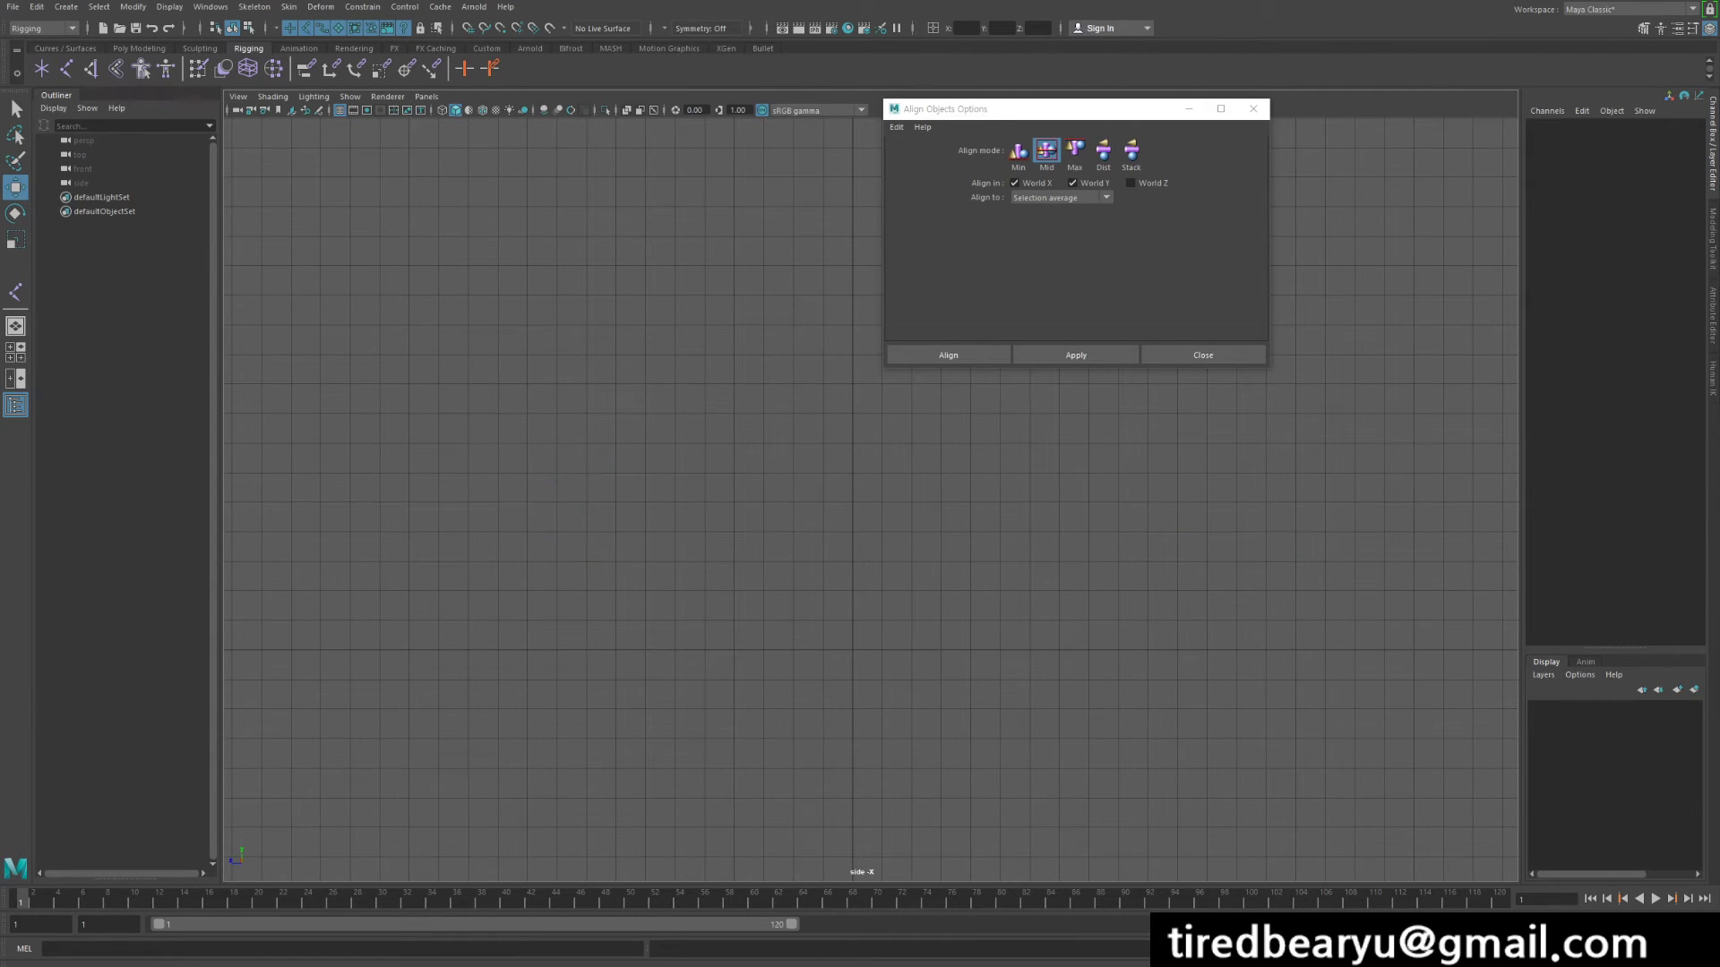
left_click(66, 68)
left_click(492, 548)
left_click(676, 469)
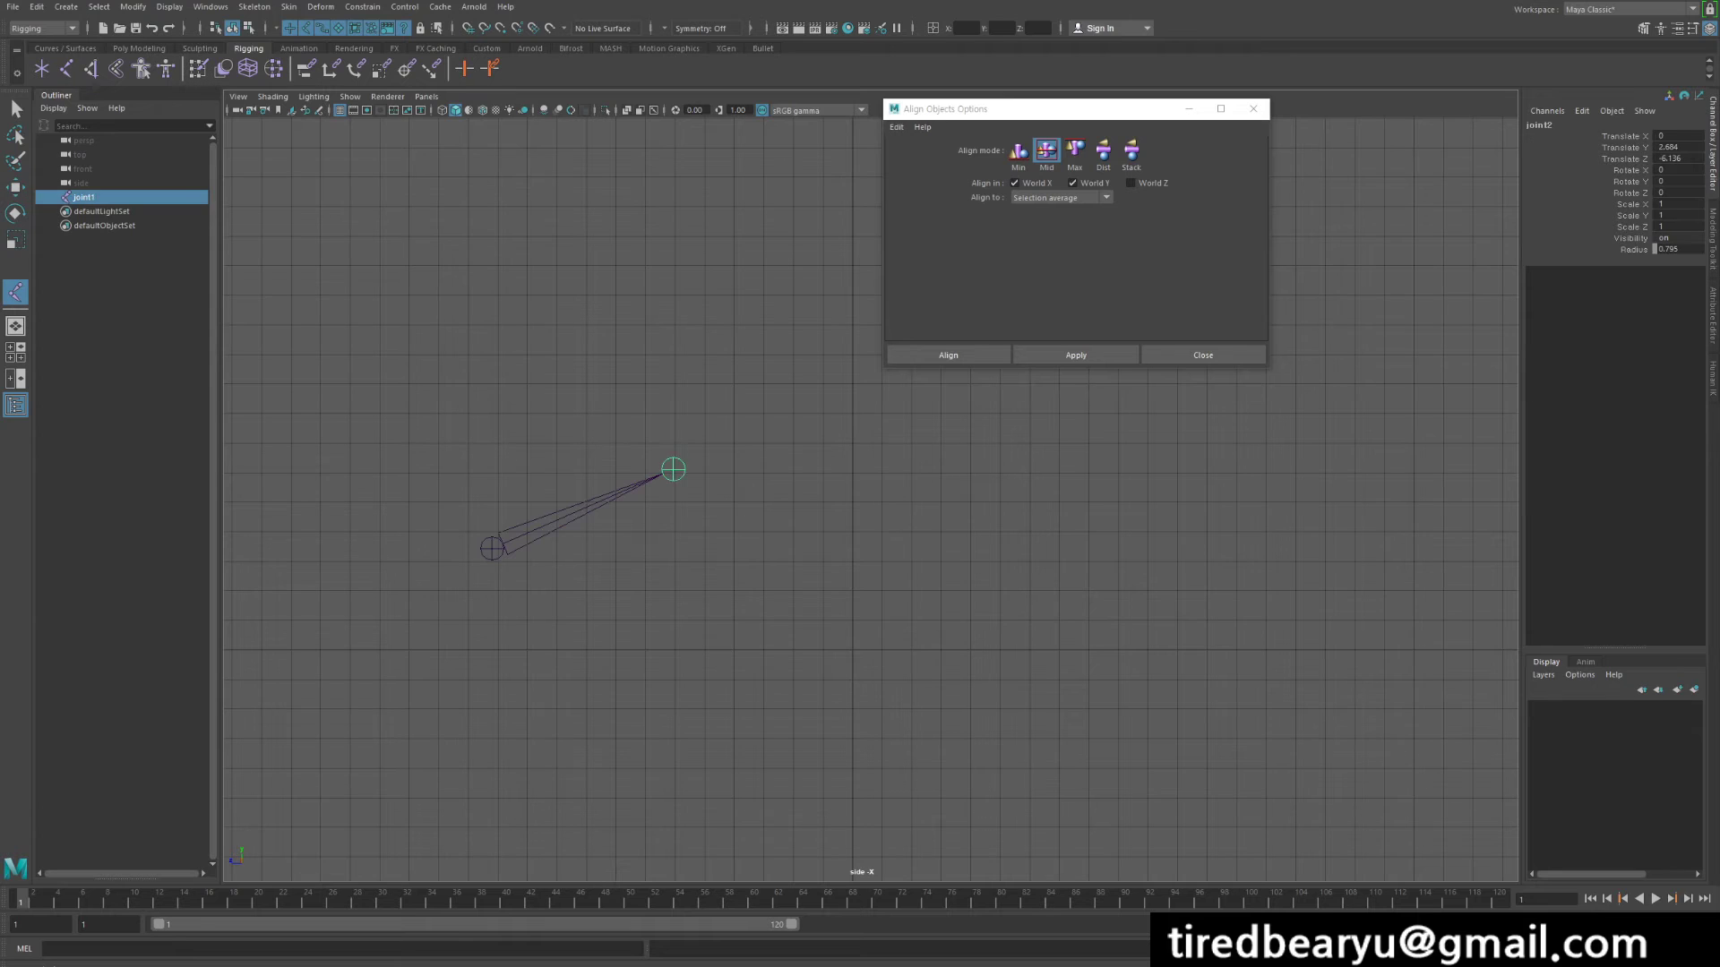
left_click(928, 474)
left_click(1190, 521)
left_click(1407, 484)
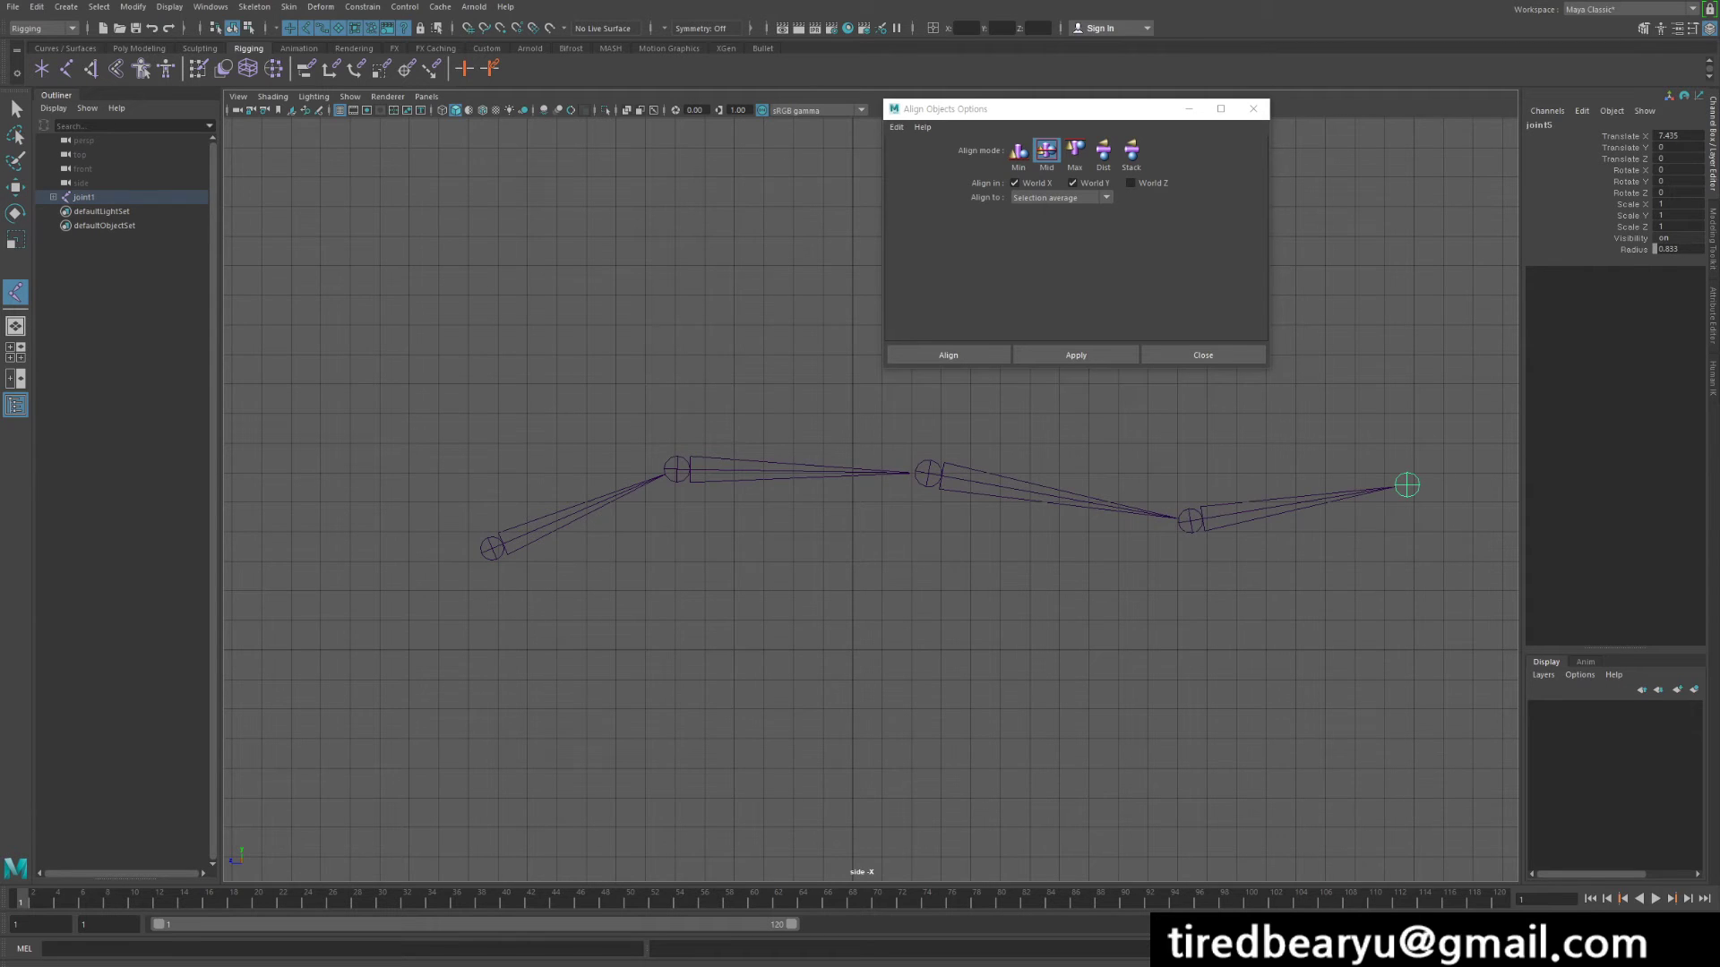
key("ctrl+z")
key("ctrl+z")
key("ctrl+z")
key("ctrl+z")
key("ctrl+z")
Draw a straight horizontal chain of six unevenly spaced joints in the side view, starting at about Y 6.6, Z 14.8.
left_click(414, 454)
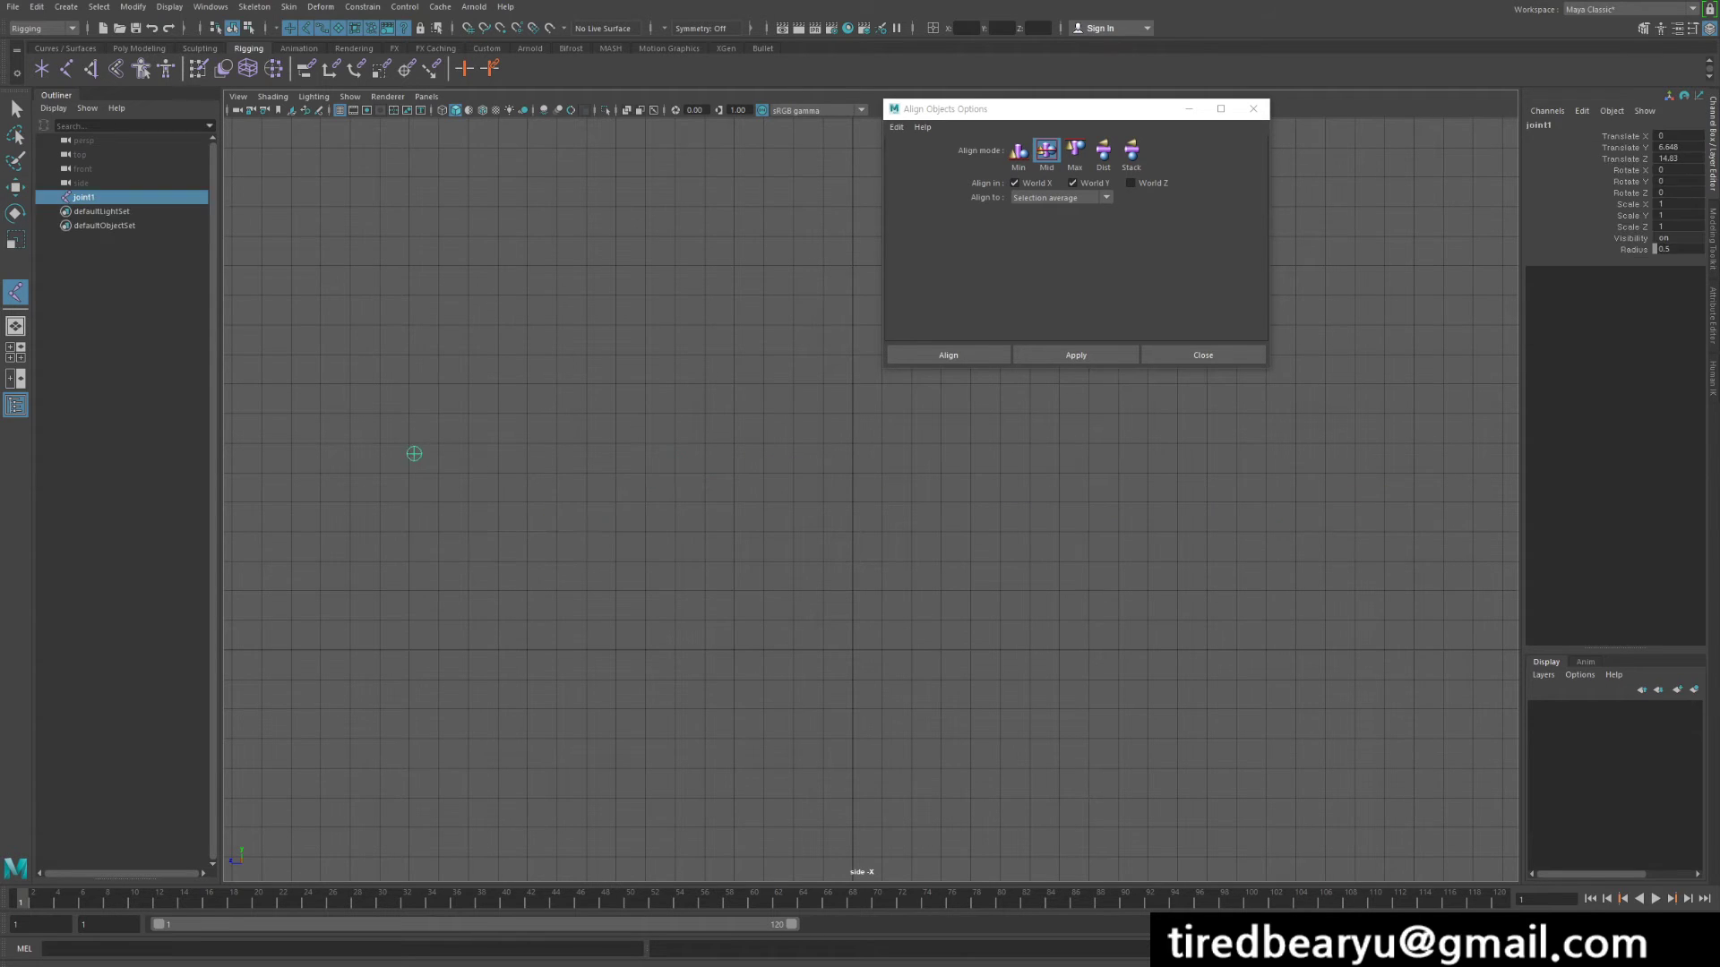
left_click_drag(634, 454, 575, 454)
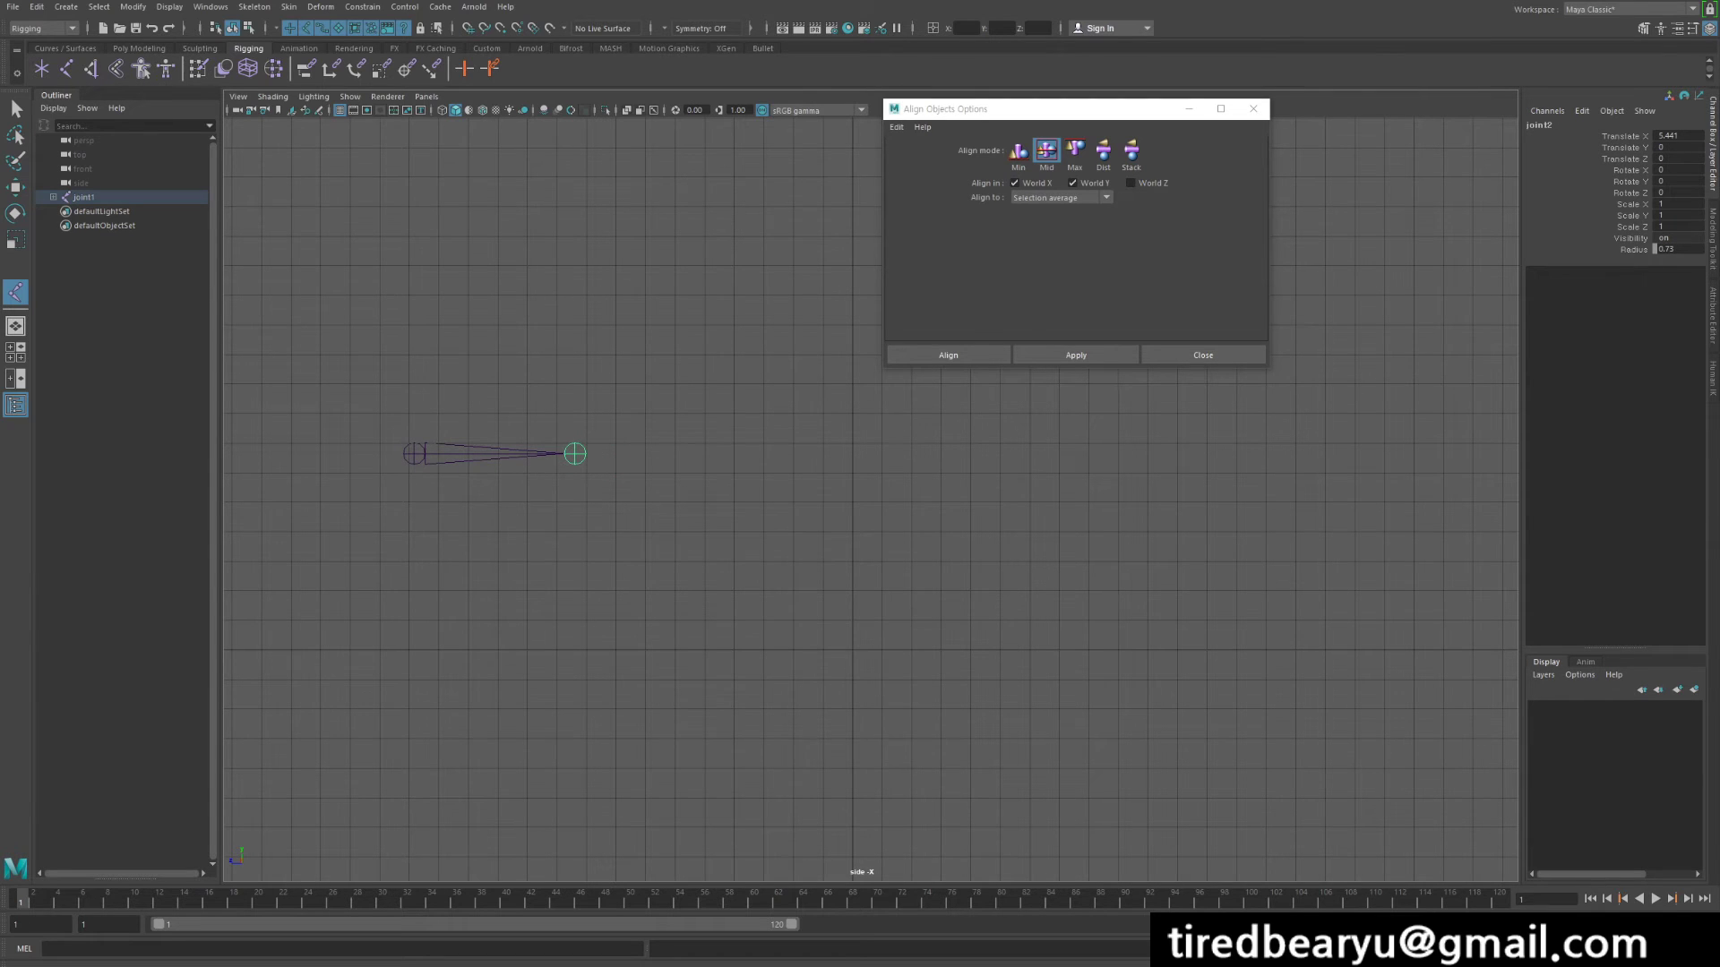
left_click(736, 454)
left_click_drag(1053, 454, 886, 455)
left_click(1241, 454)
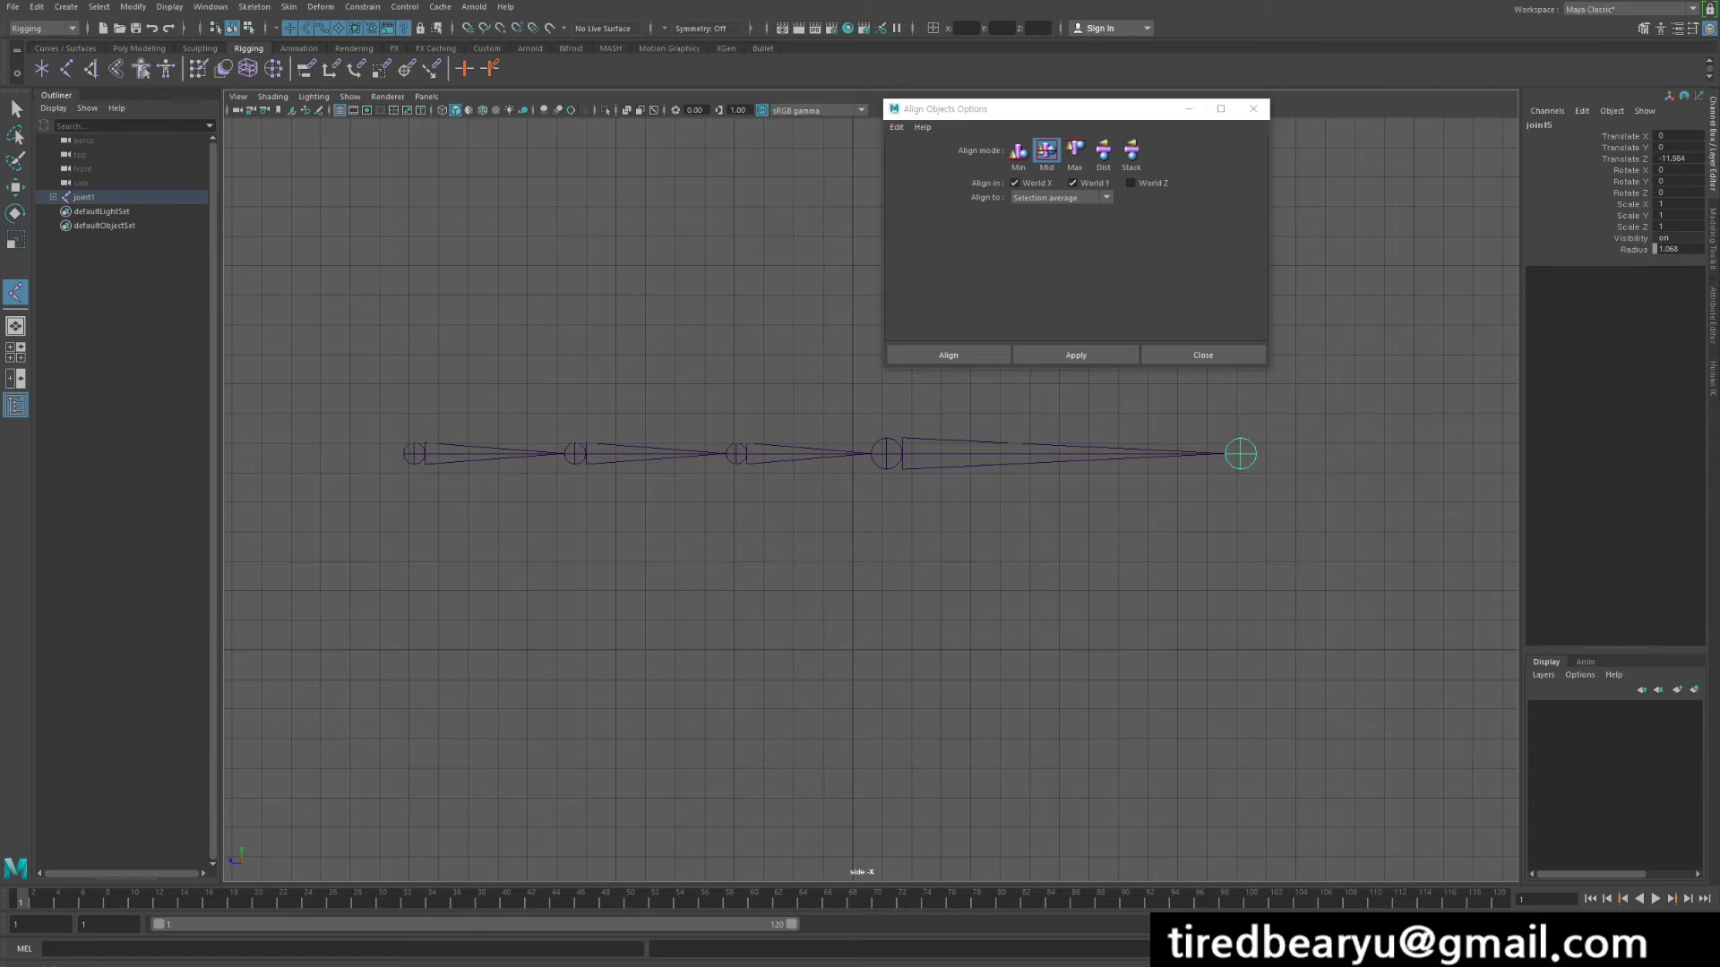
left_click_drag(1240, 455, 1248, 454)
left_click_drag(1474, 454, 1348, 454)
scroll(1348, 454, "down", 1)
middle_click_drag(1348, 457, 1324, 546, "alt")
key("w")
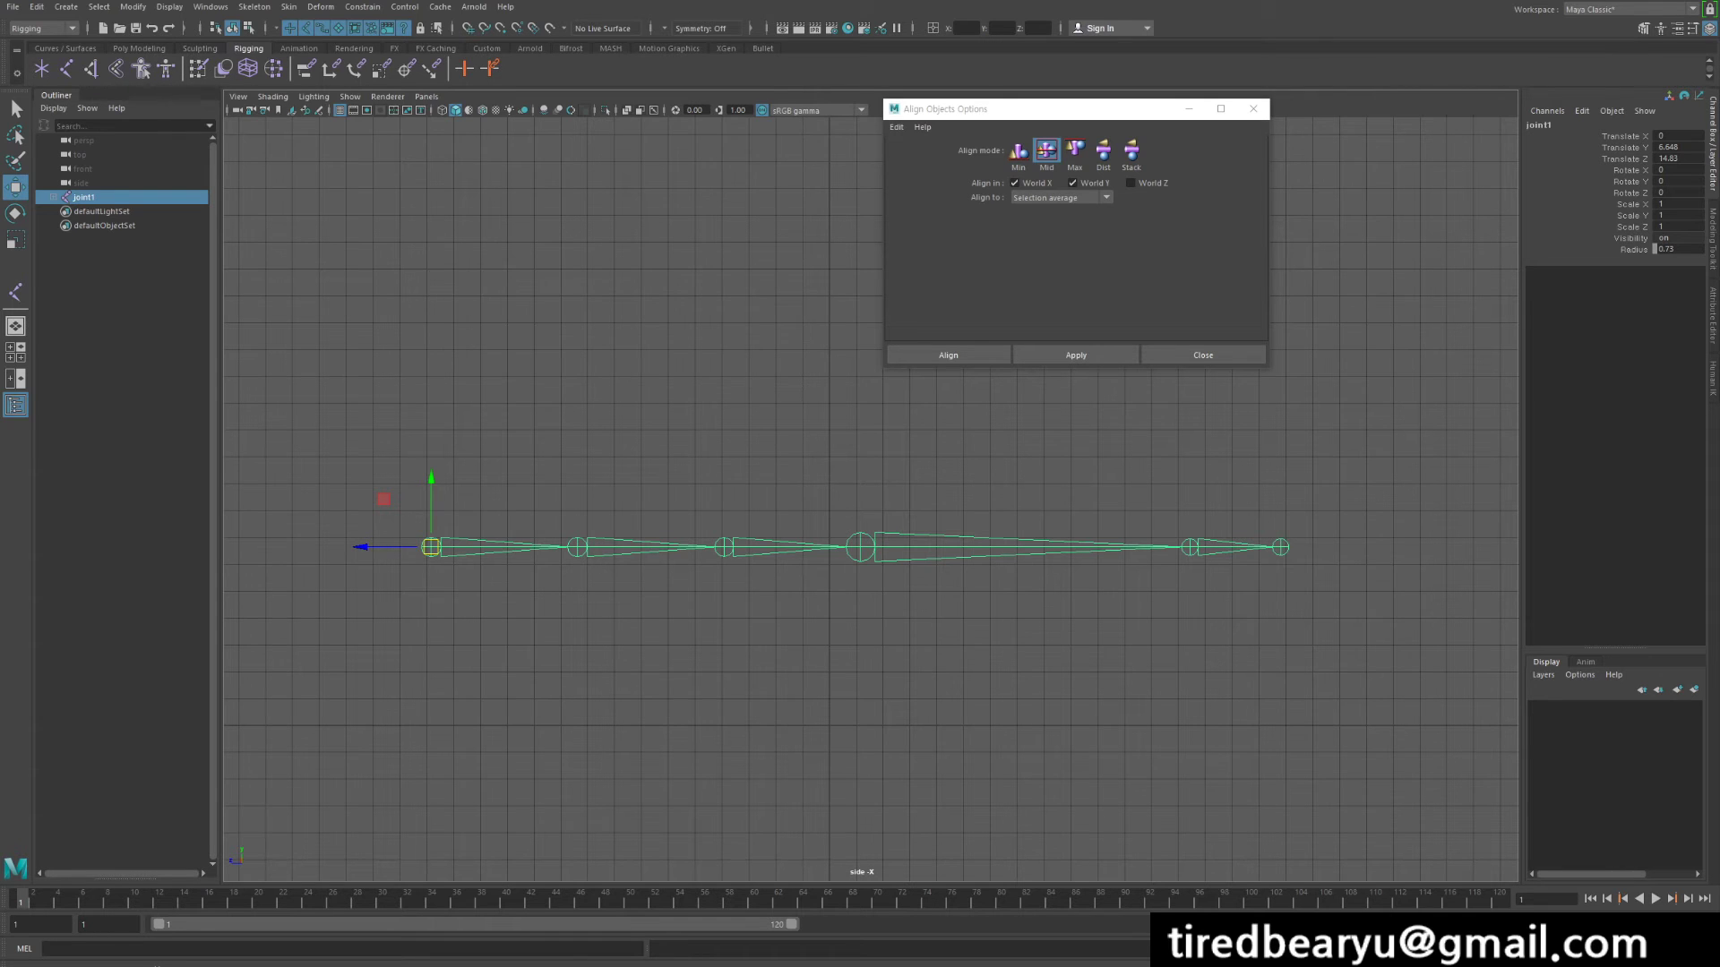
Create a locator at the world origin.
left_click(998, 488)
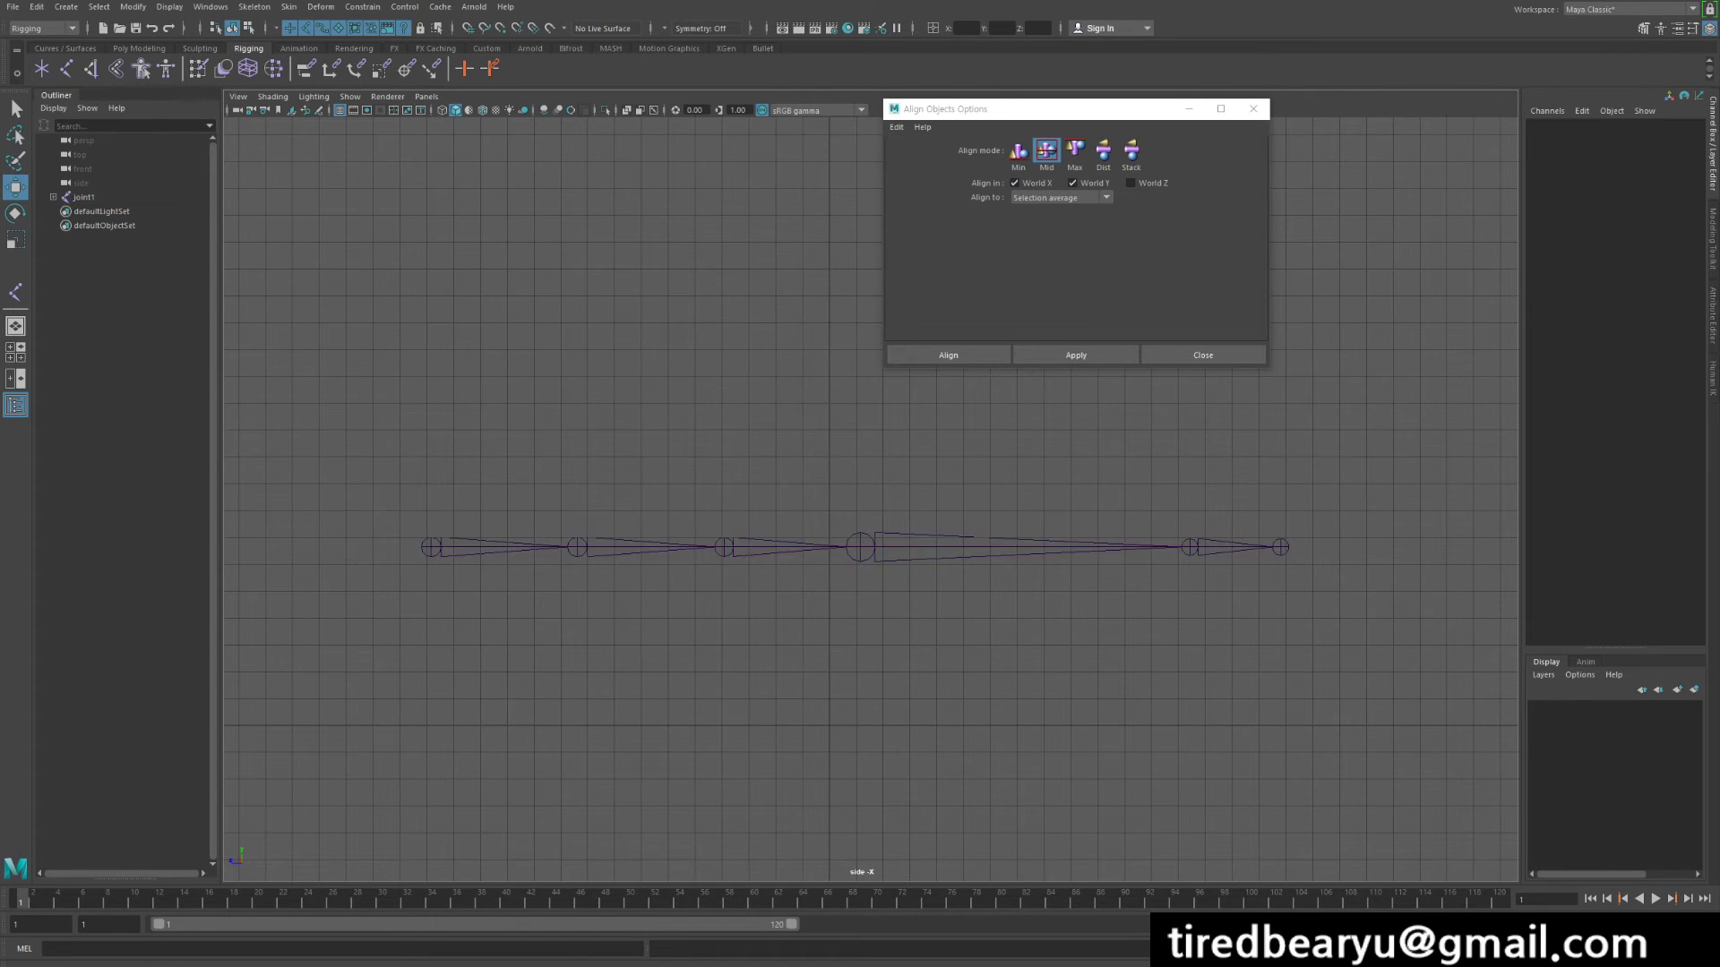
left_click_drag(993, 496, 1007, 680)
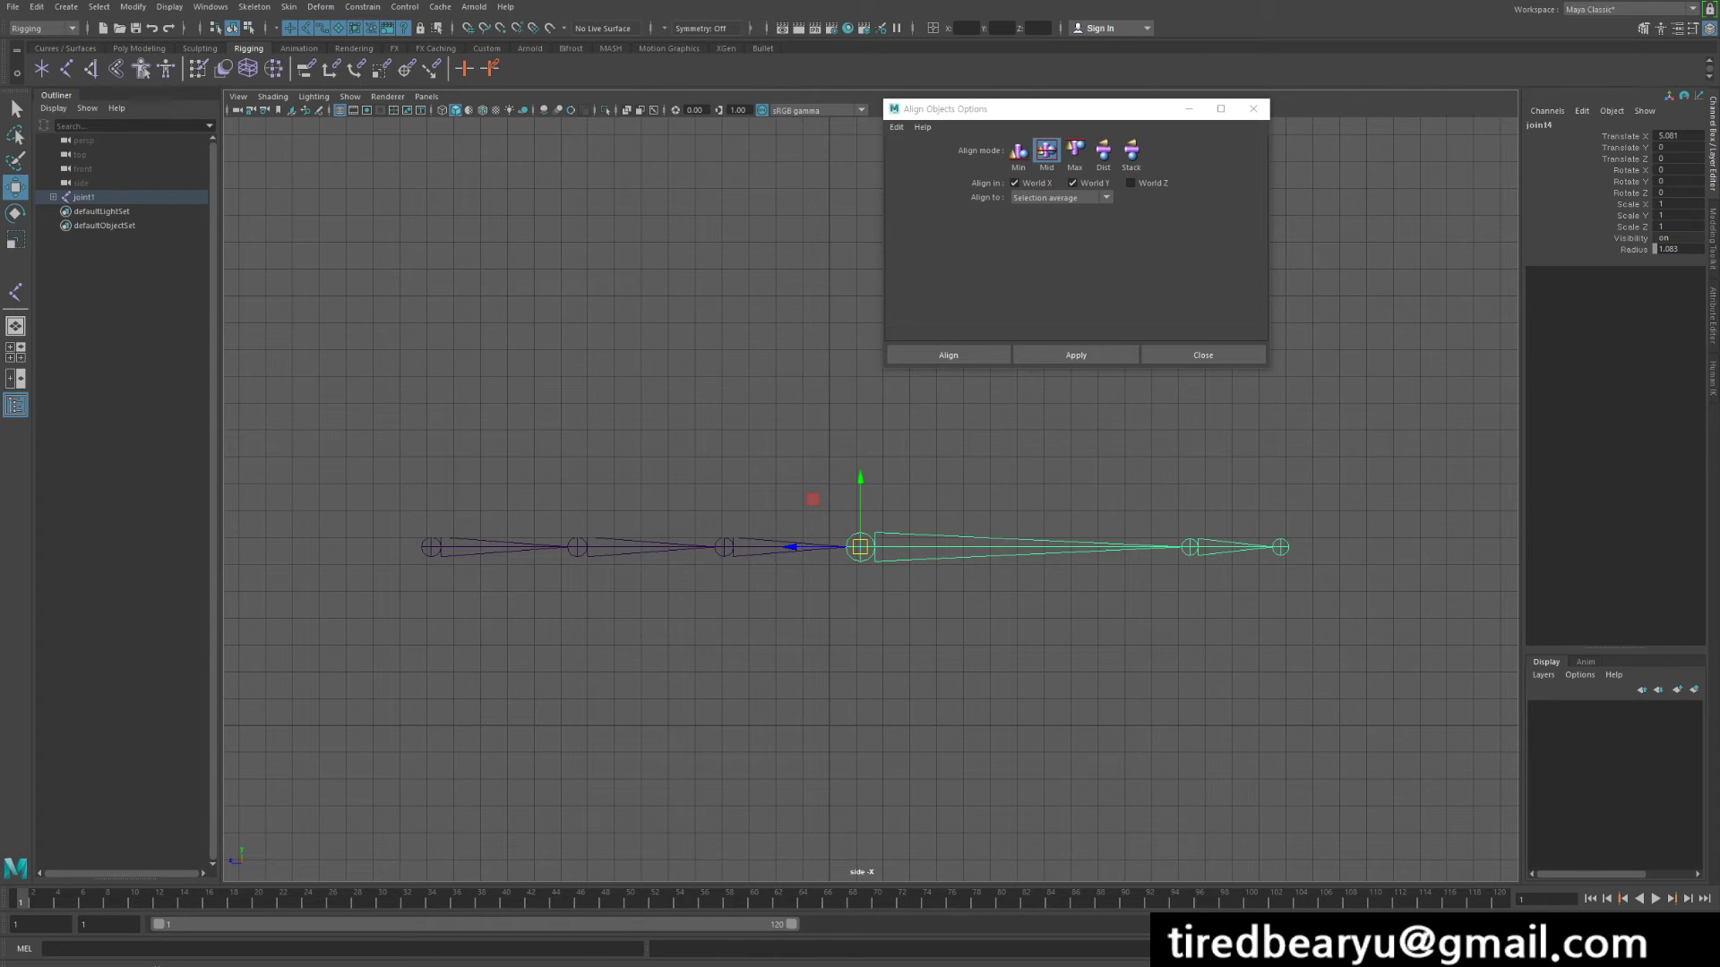
left_click(139, 49)
left_click(65, 48)
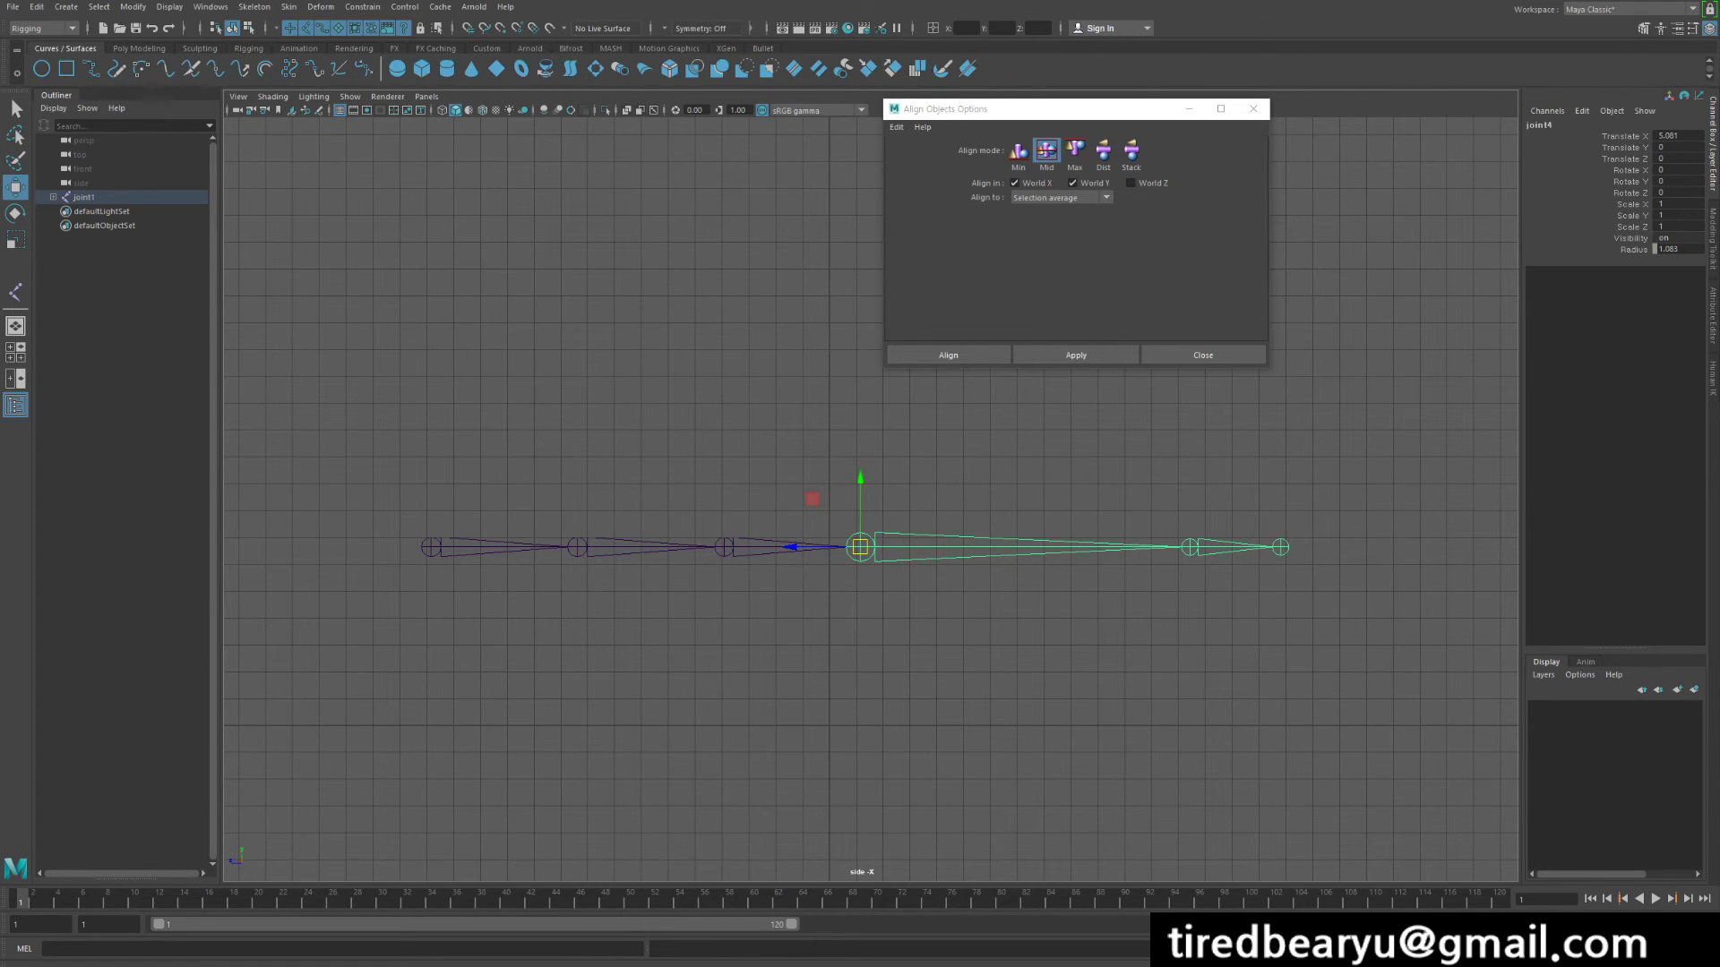
left_click(139, 48)
left_click(36, 7)
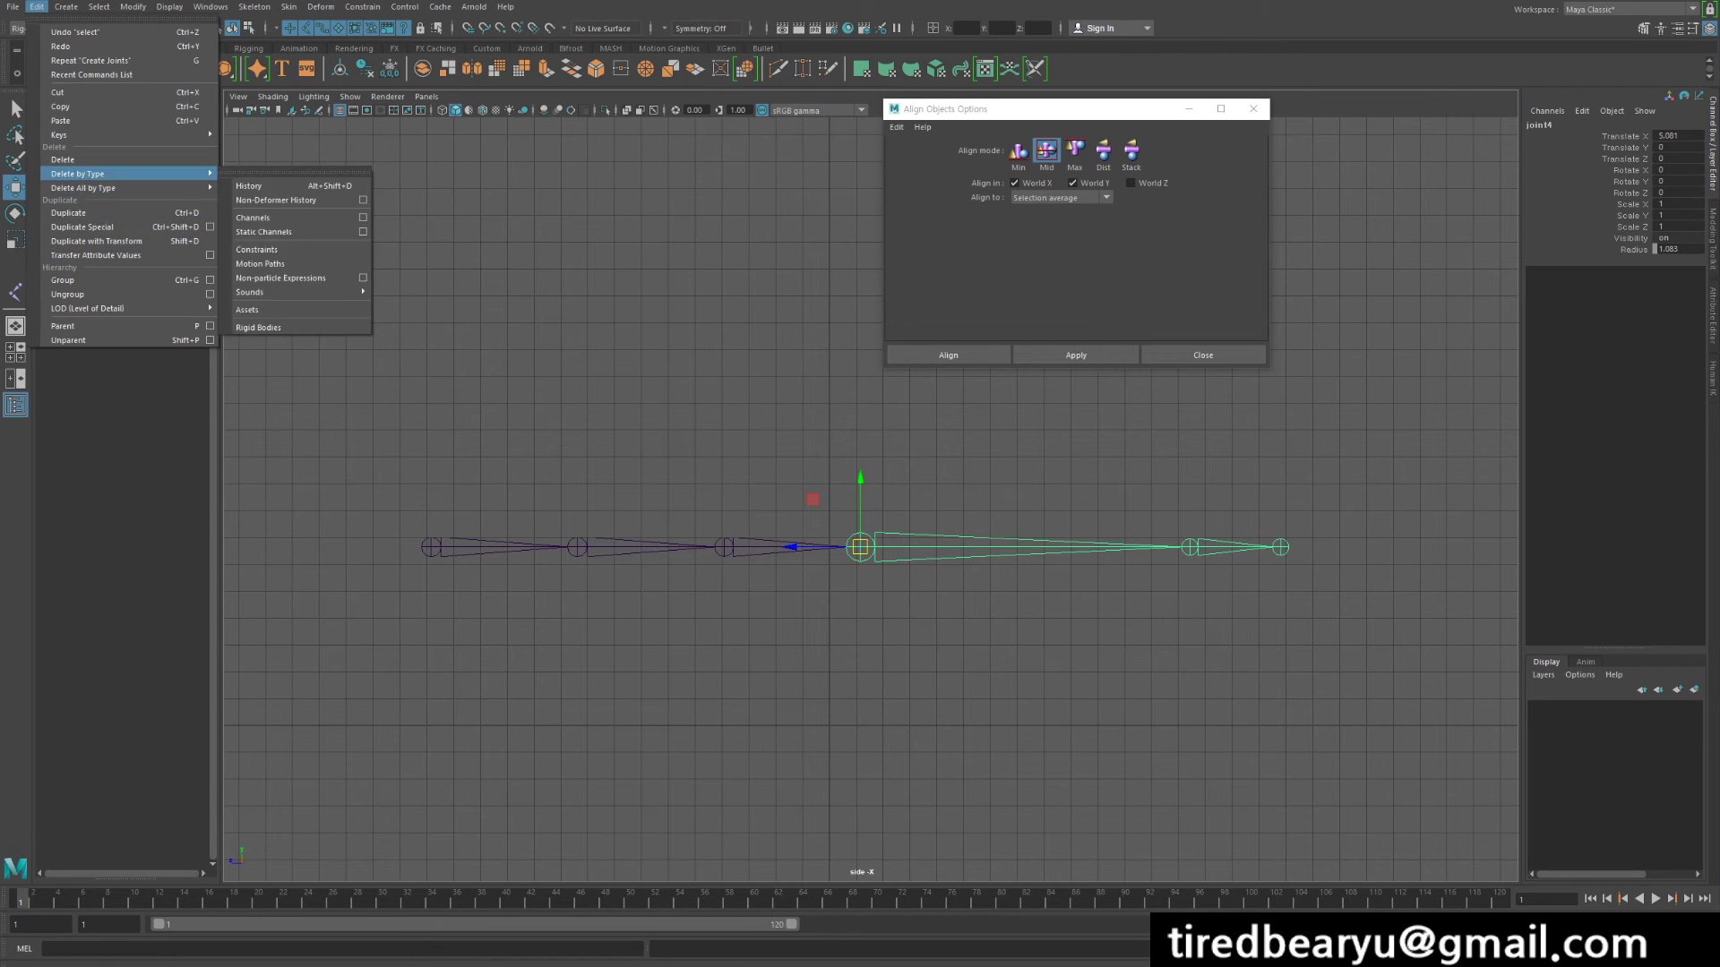
mouse_move(67, 7)
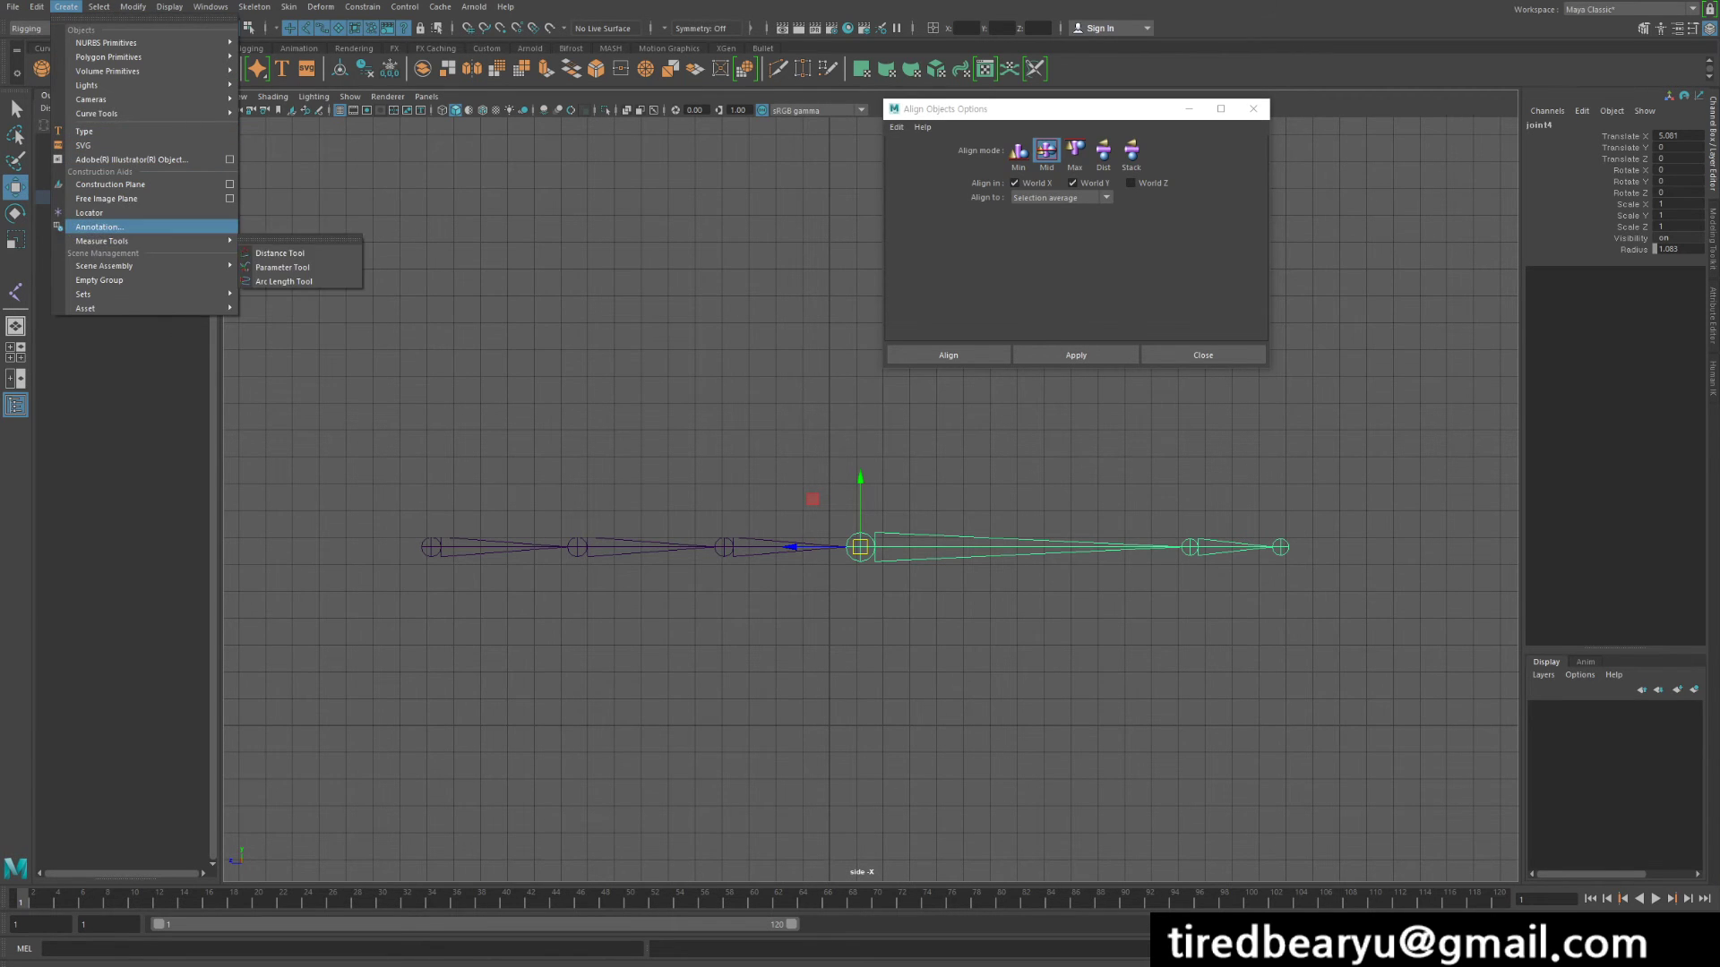
left_click(90, 212)
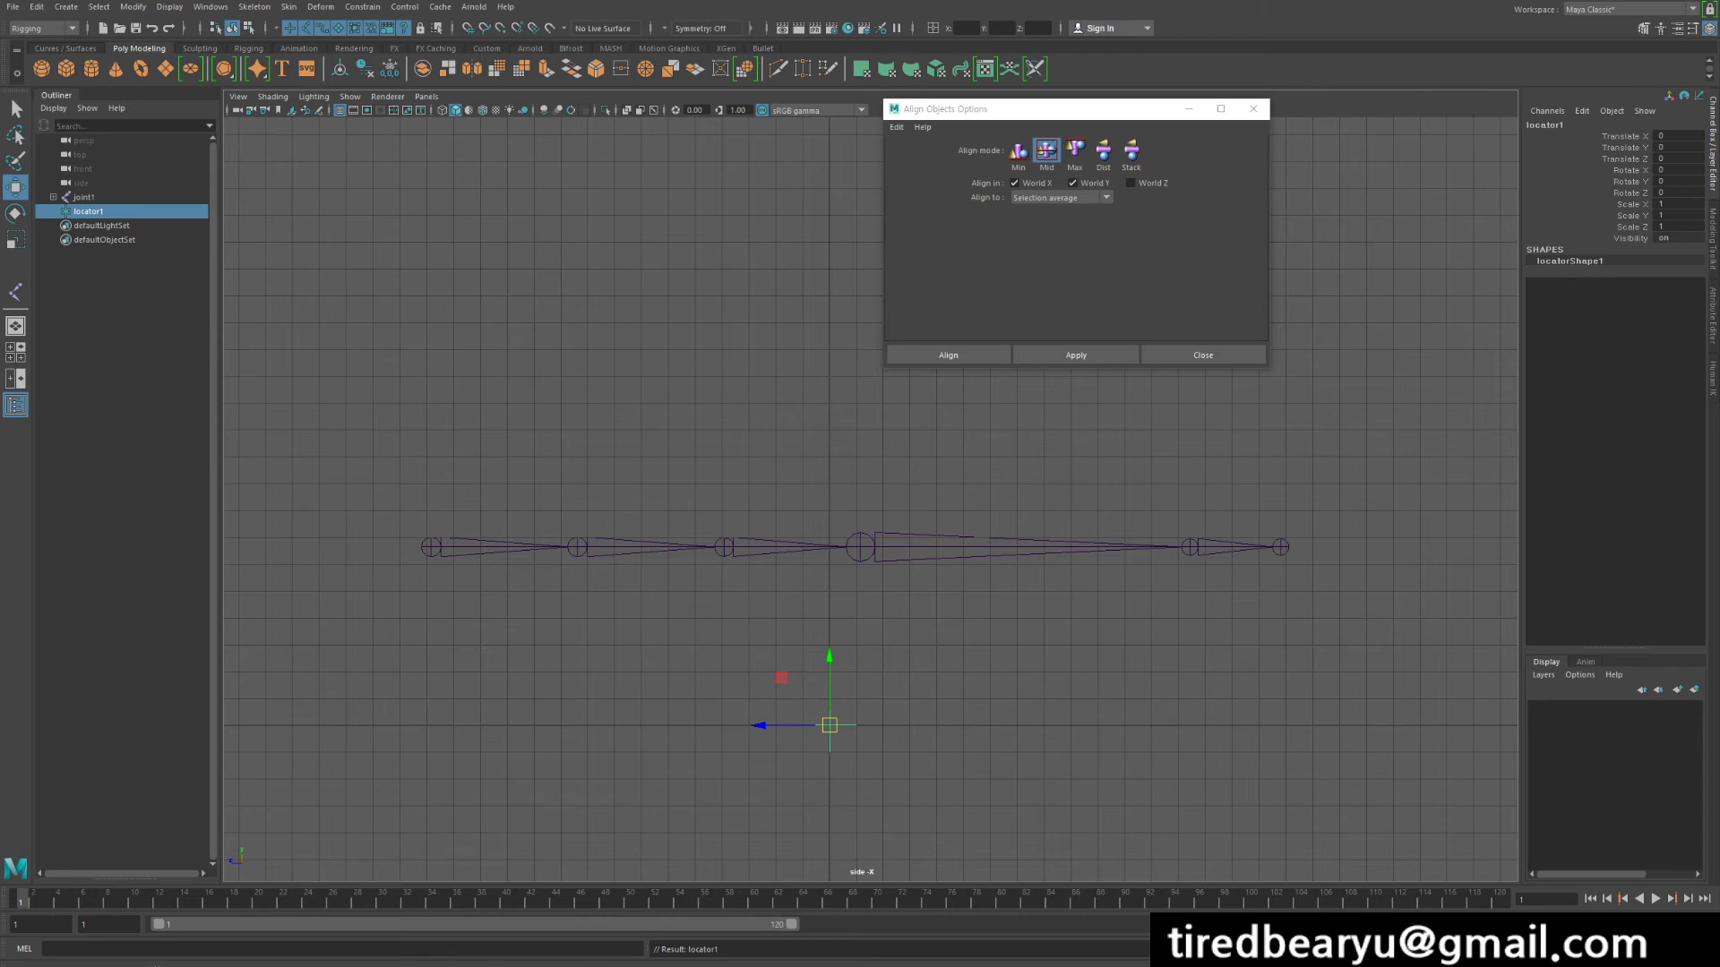
Expand the joint hierarchy in the Outliner and duplicate the locator five times, one locator for each joint.
left_click(54, 197, "shift")
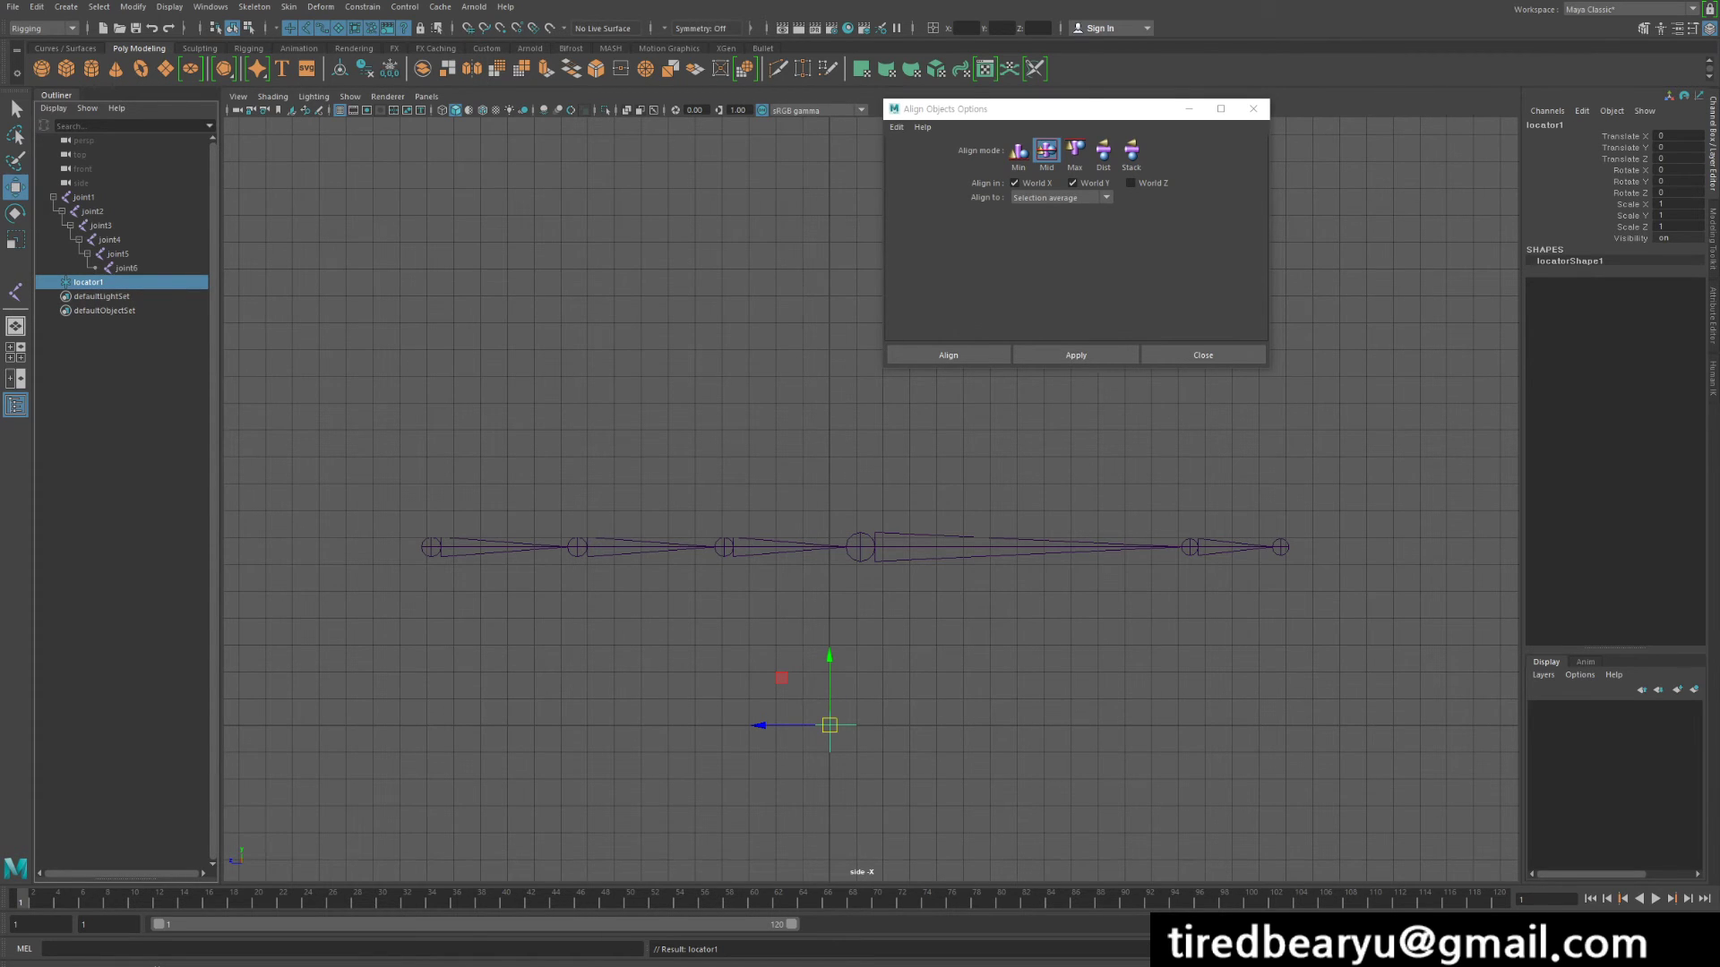
key("ctrl+d")
key("ctrl+d")
key("ctrl+d")
key("ctrl+d")
key("ctrl+d")
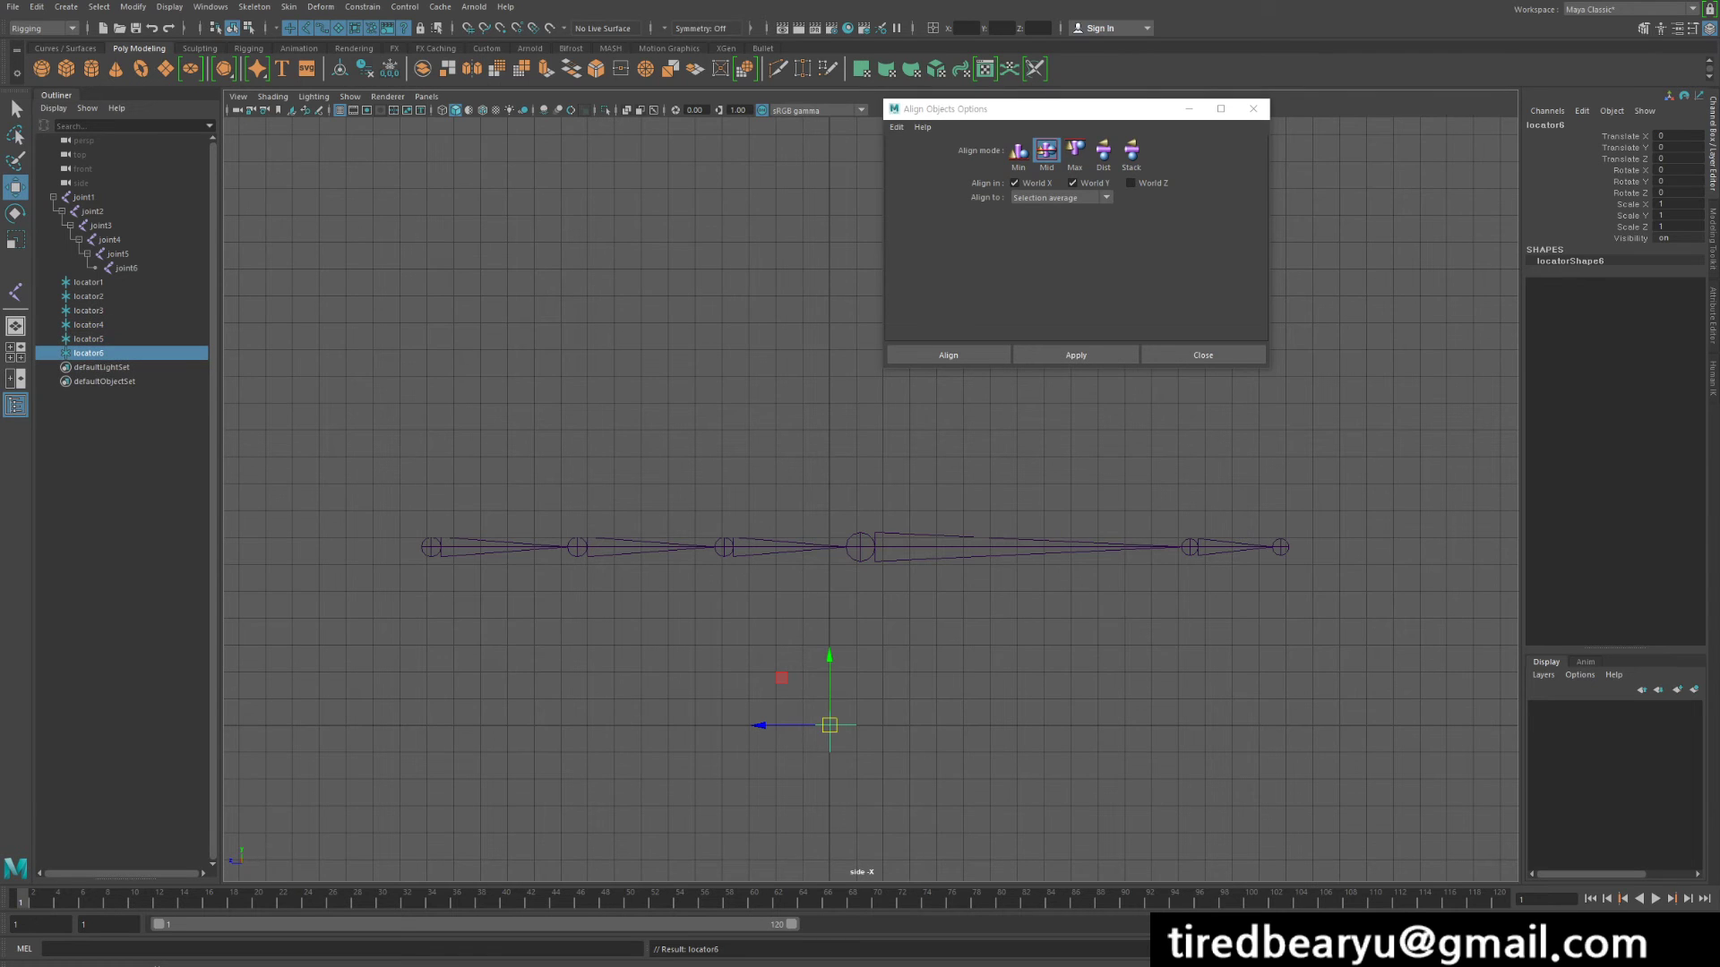
Snap the first three locators onto the first three joints of the chain.
double_click(89, 296)
left_click(88, 282)
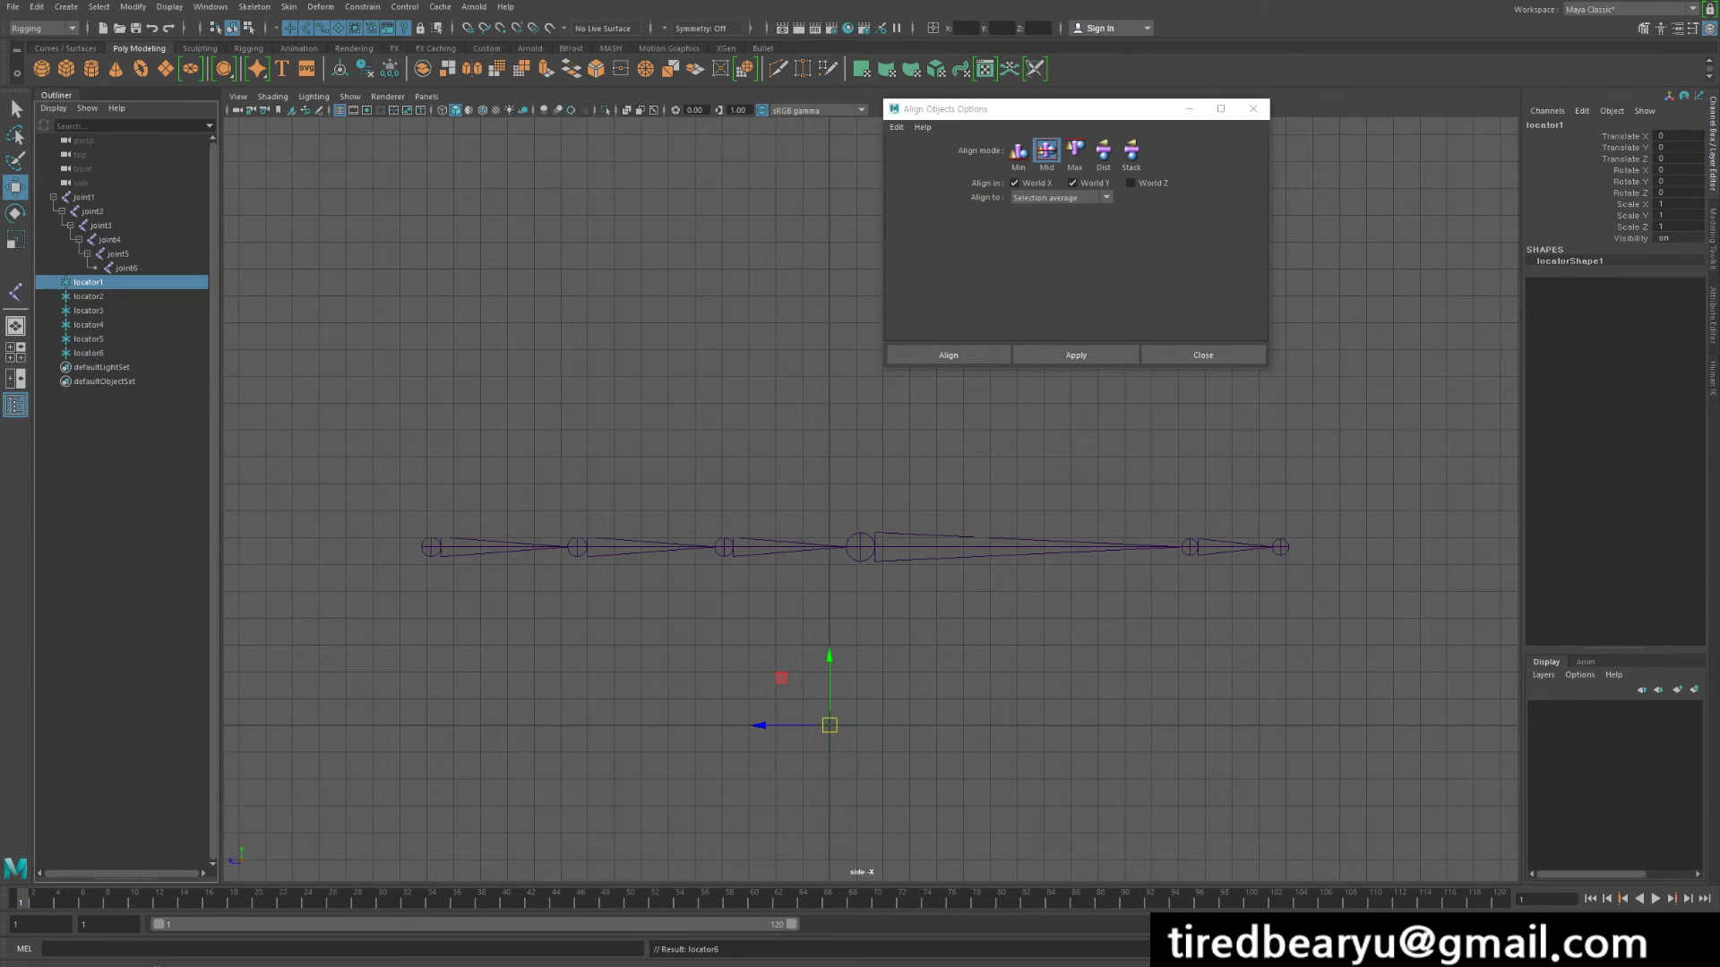
key("v")
key("b")
left_click_drag(829, 725, 431, 547)
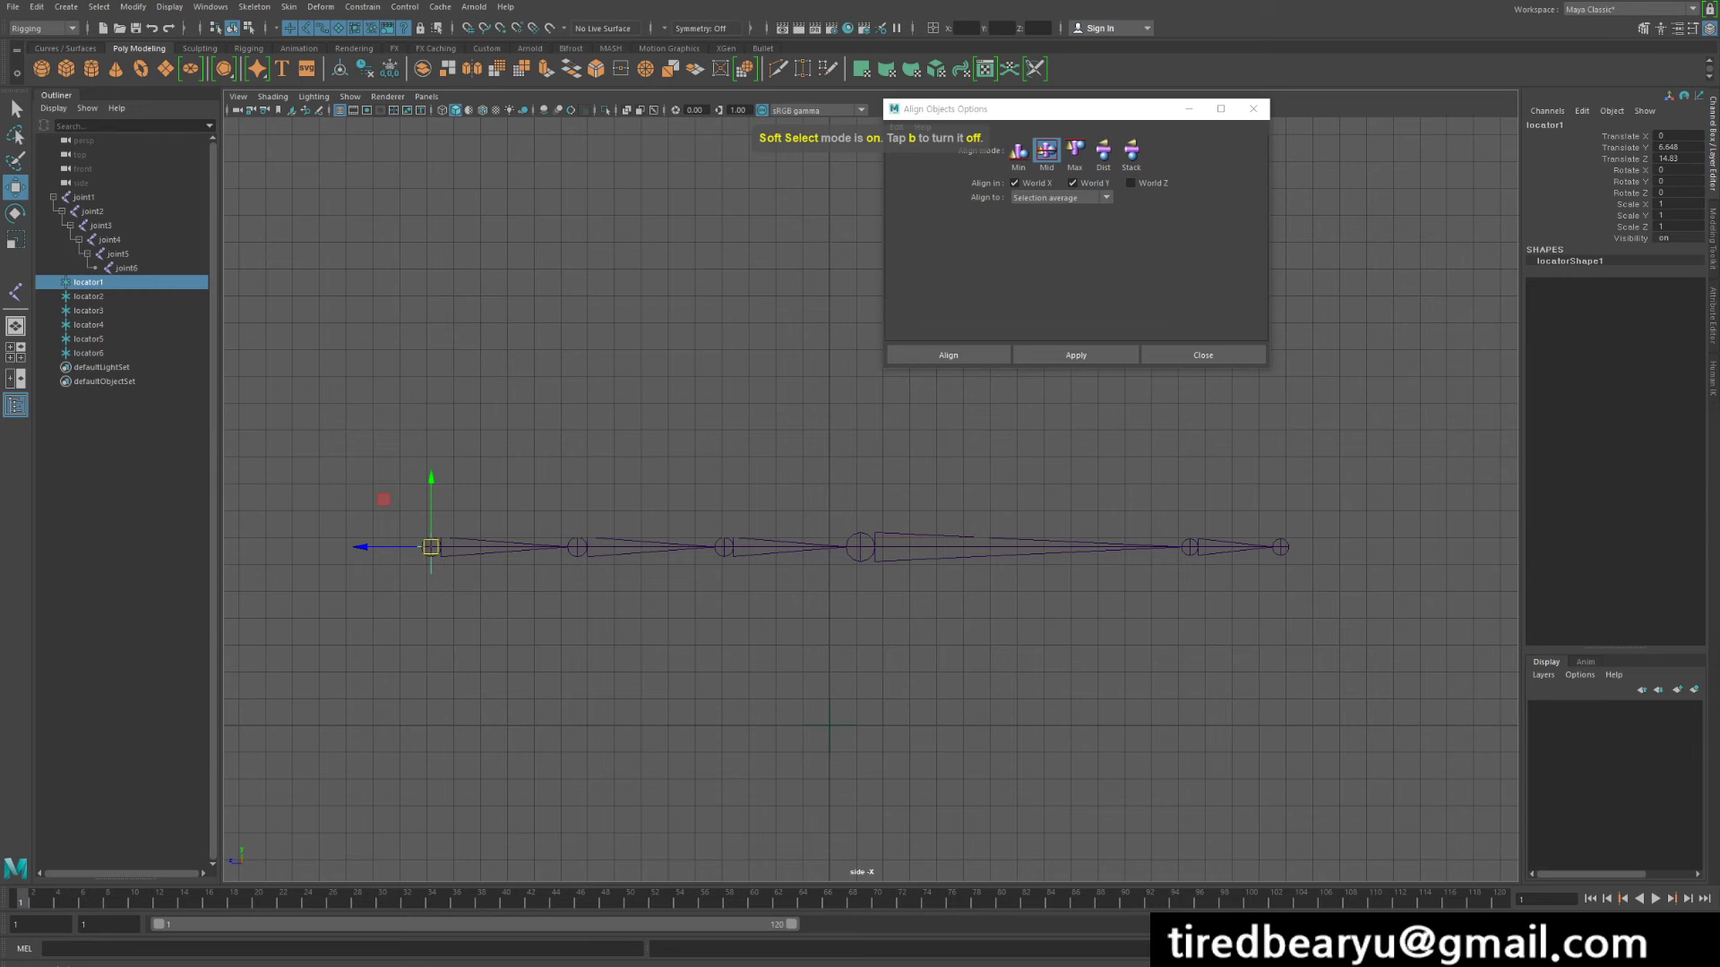
left_click(88, 296)
key("v")
left_click_drag(829, 725, 576, 546)
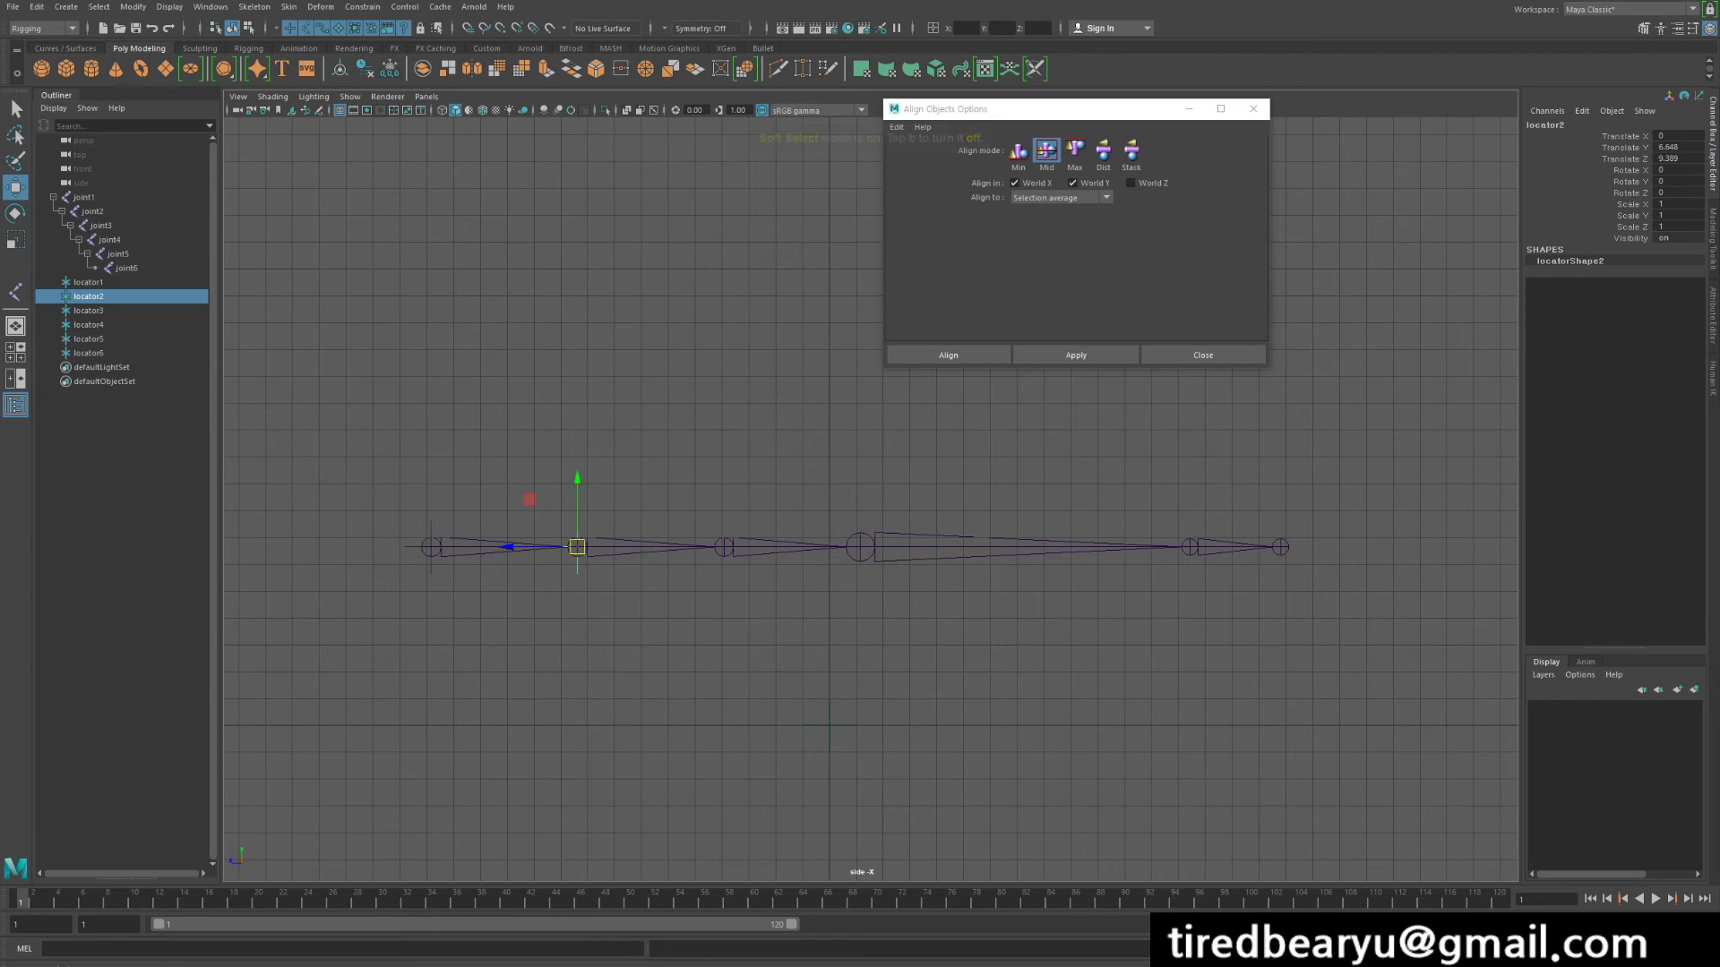
left_click(89, 311)
key("v")
left_click_drag(829, 725, 723, 547)
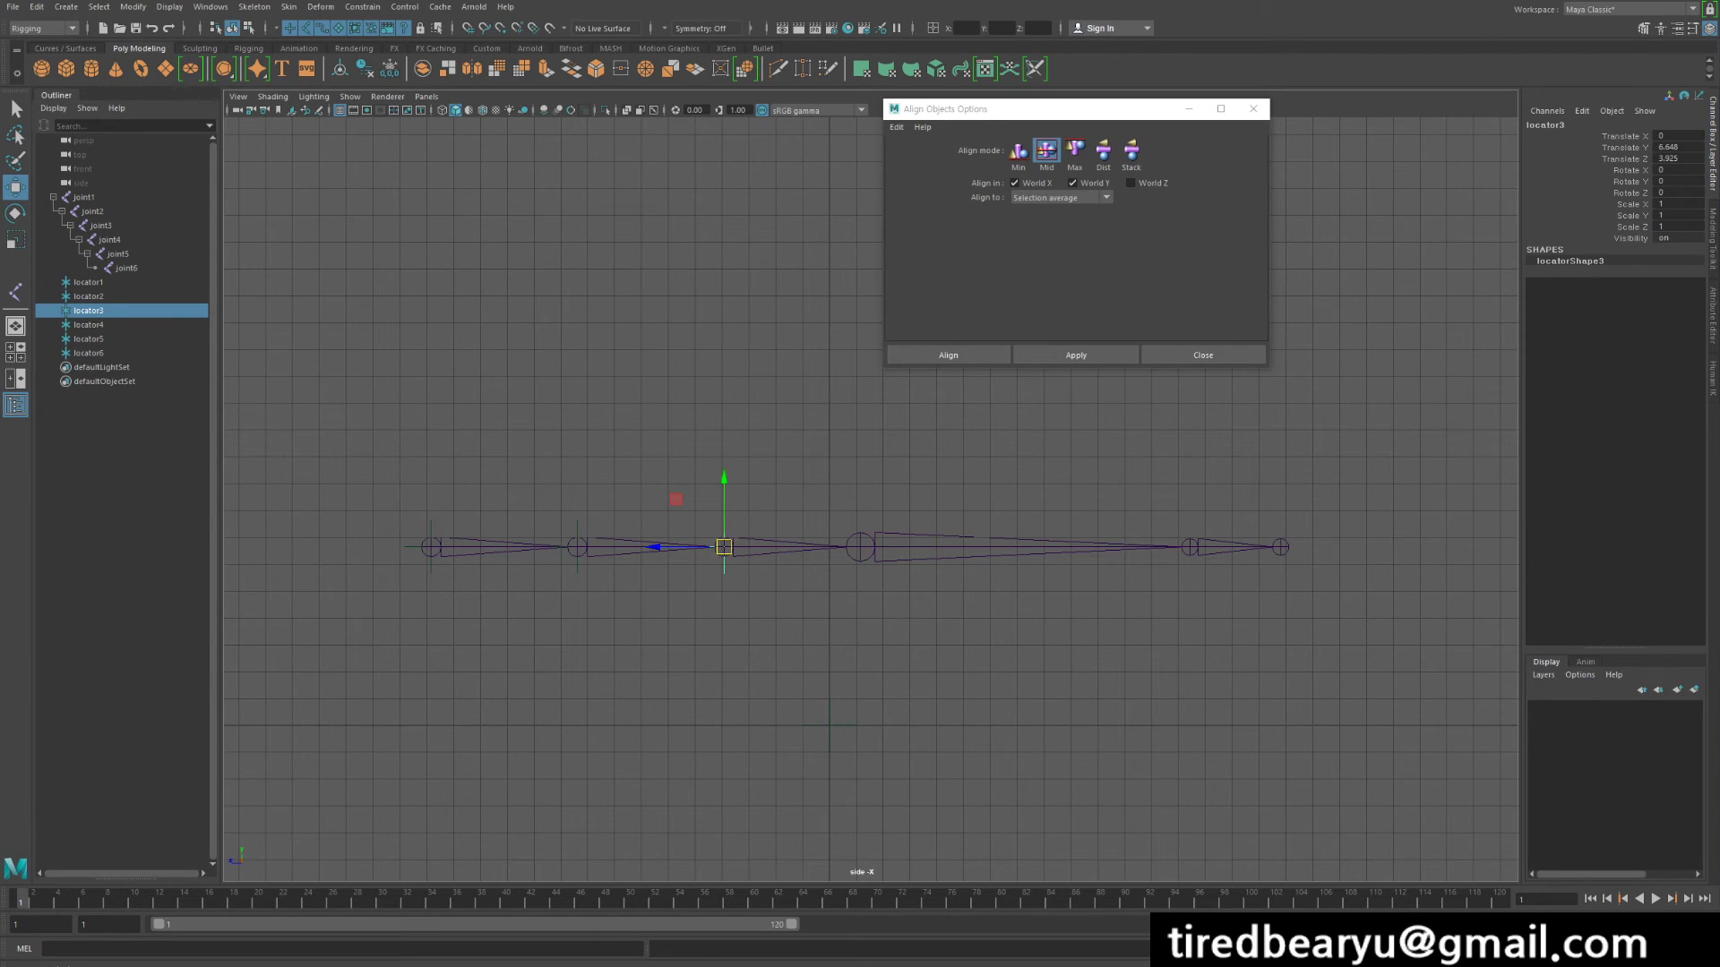
Snap the fourth, fifth and sixth locators onto the remaining three joints of the chain.
left_click(89, 325)
key("v")
left_click_drag(829, 725, 860, 547)
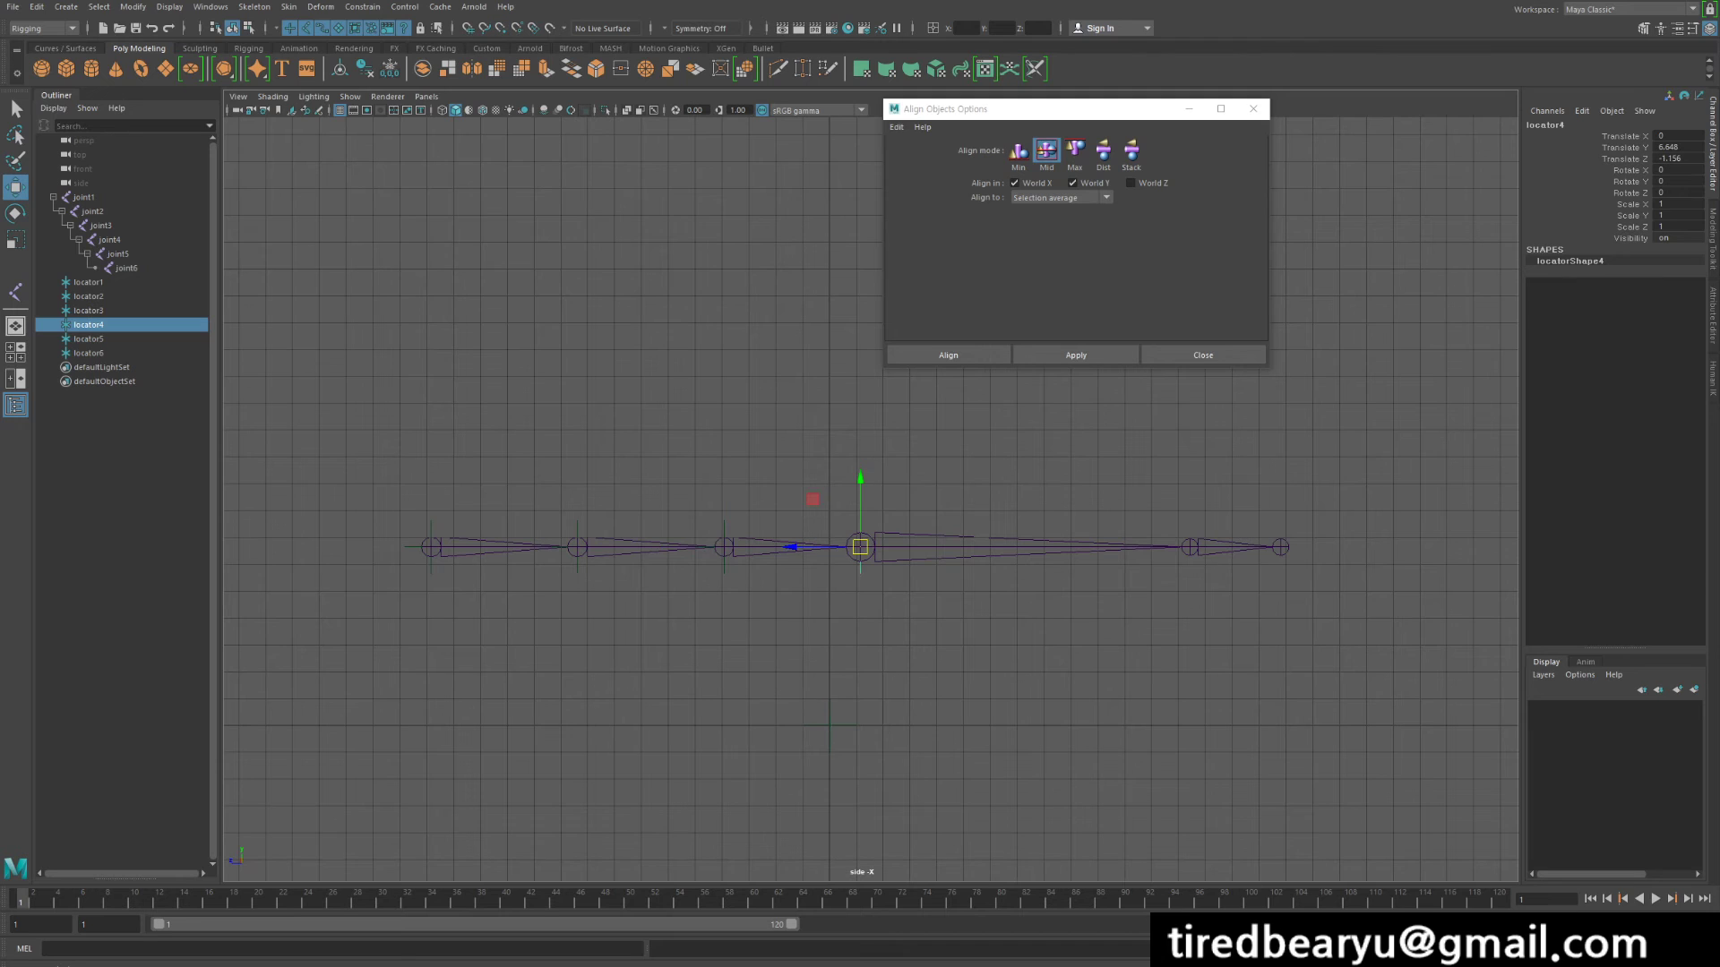
left_click(89, 339)
key("v")
left_click_drag(830, 725, 1189, 547)
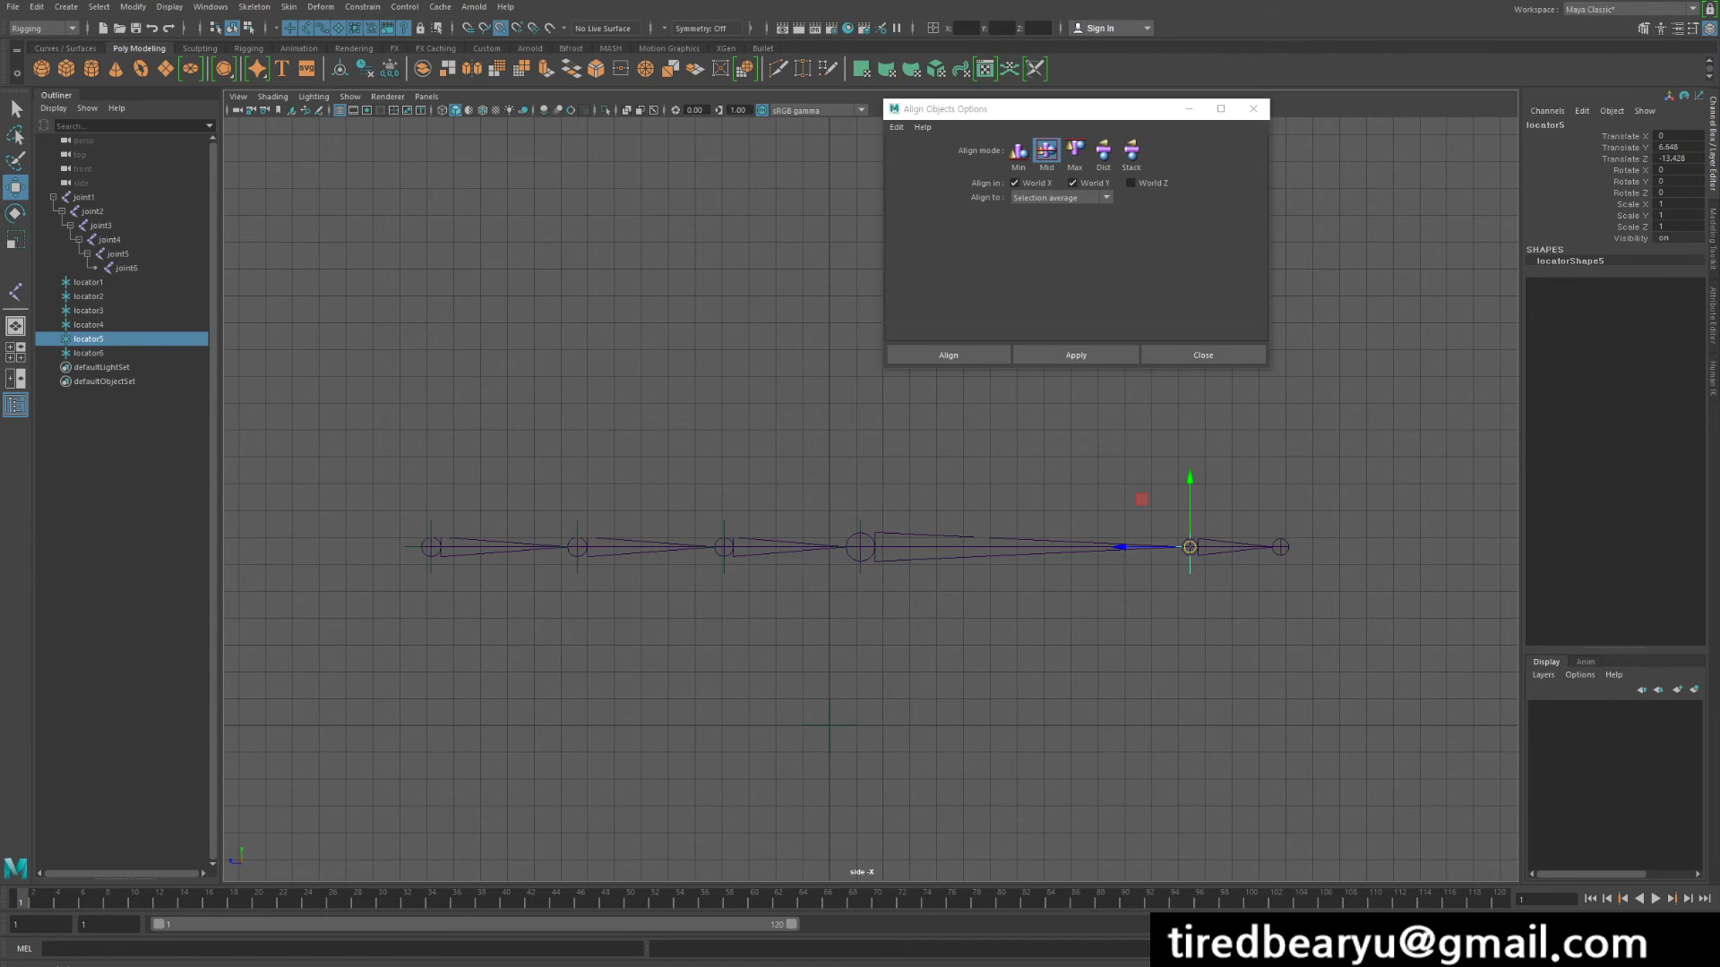
left_click(89, 353)
key("v")
left_click_drag(830, 725, 1280, 547)
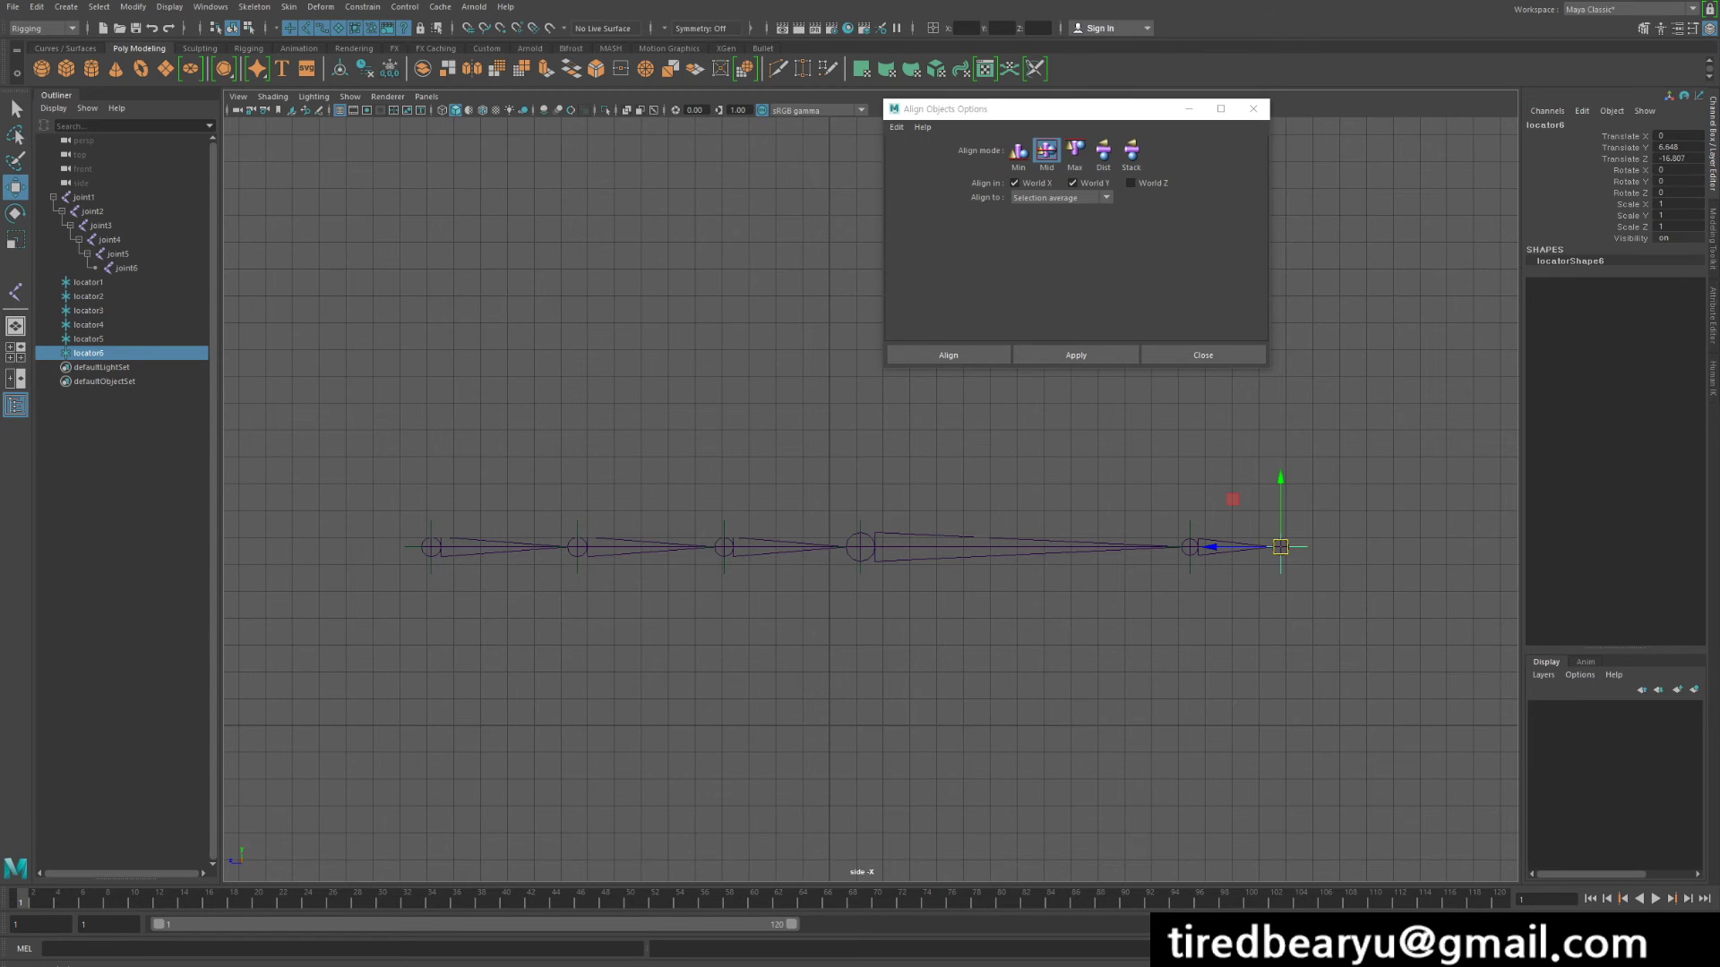
left_click_drag(398, 572, 1493, 723)
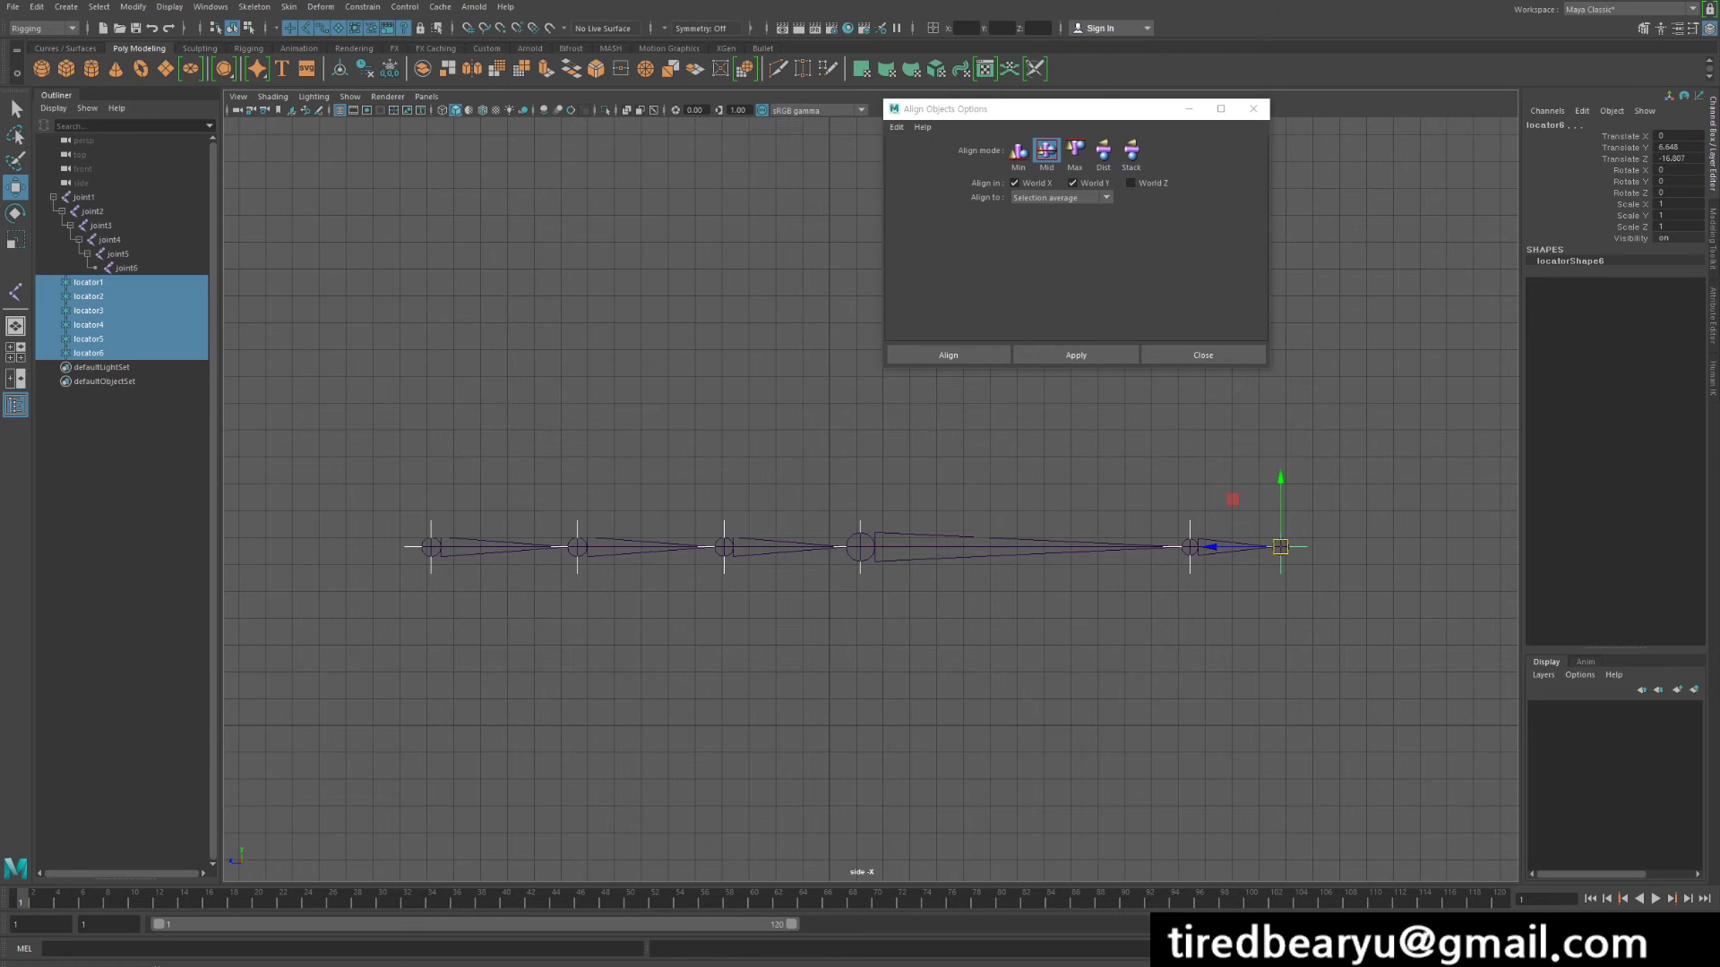
left_click(1031, 439)
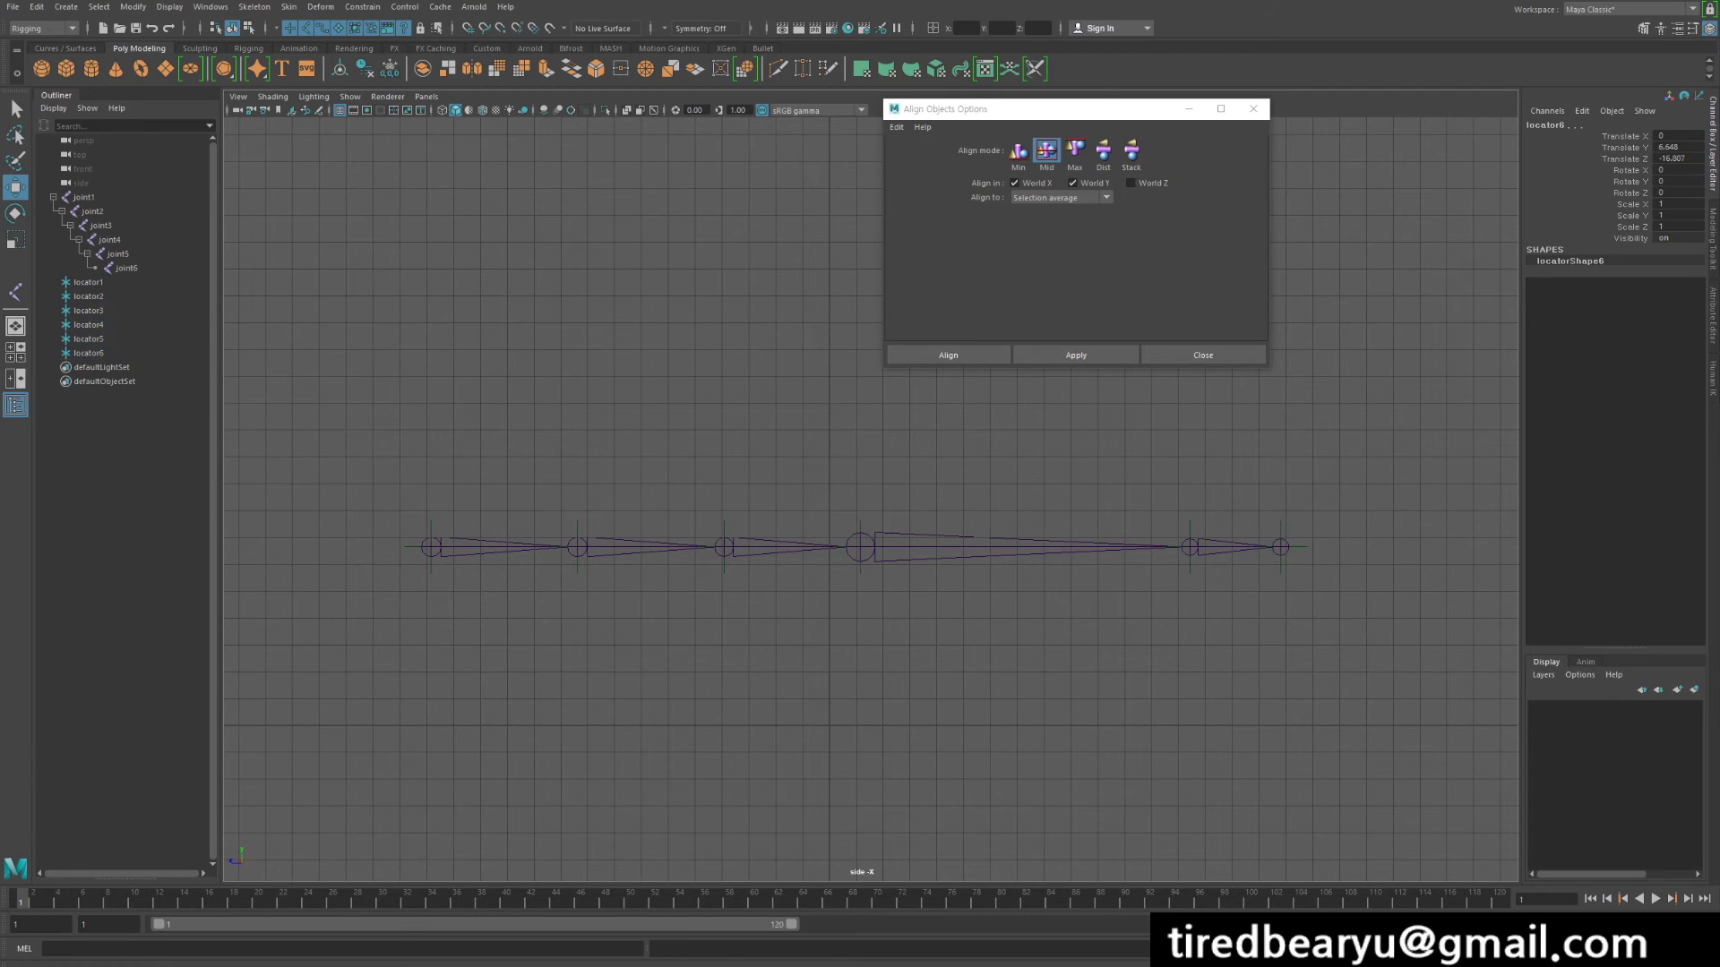
left_click(84, 197)
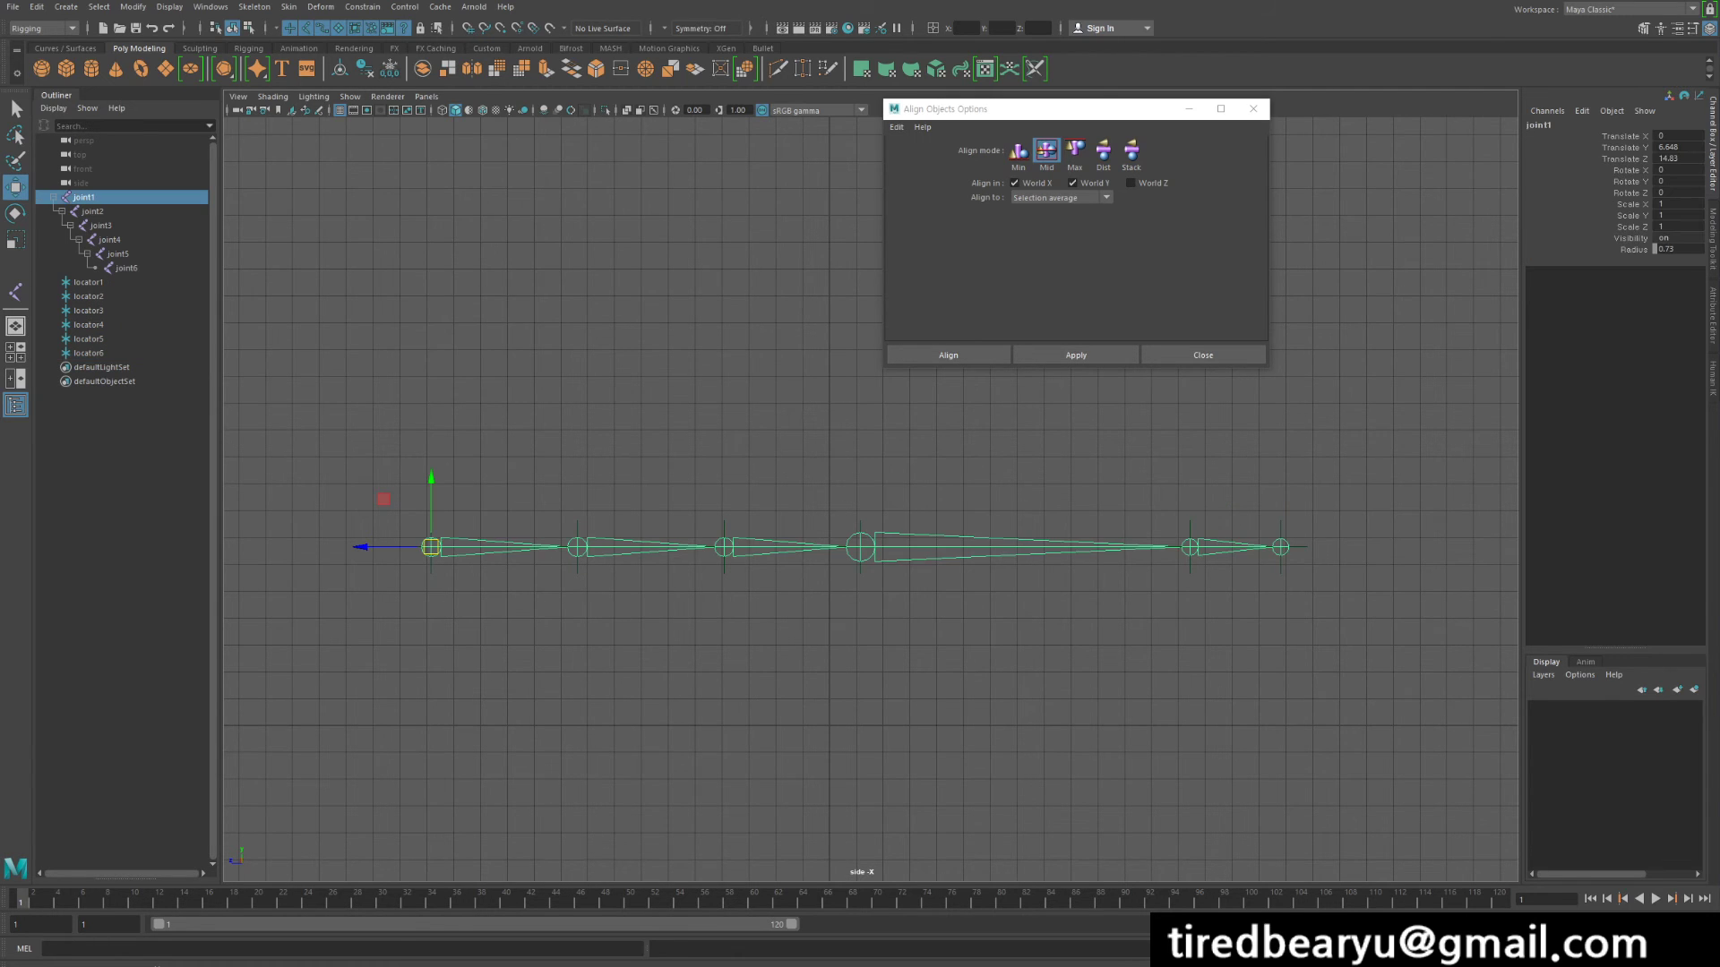
Select the first locator, undo its small accidental move, and switch to the Select tool.
left_click(88, 282)
mouse_move(431, 546)
left_mouse_down()
mouse_move(380, 461)
mouse_move(392, 546)
mouse_move(436, 566)
left_mouse_up()
key("ctrl+z")
left_click(408, 582)
key("q")
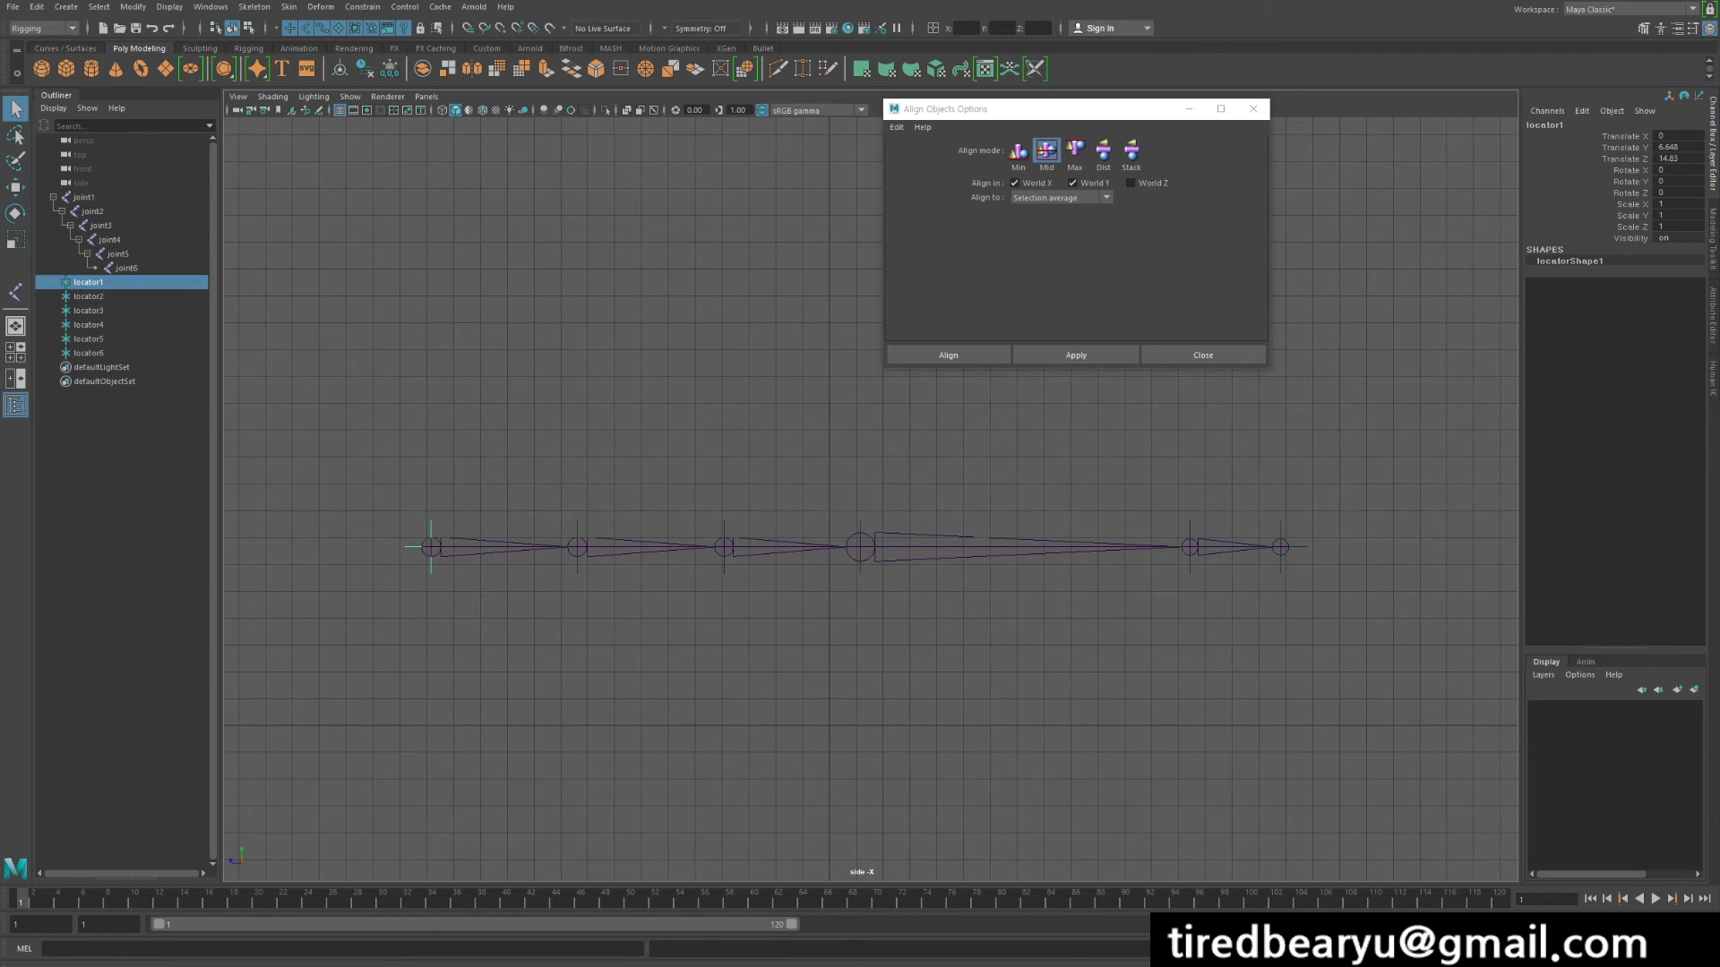
Parent-constrain the first joint to the first locator with Maintain Offset and all translate and rotate axes enabled.
left_click(484, 547, "shift")
left_click(255, 6)
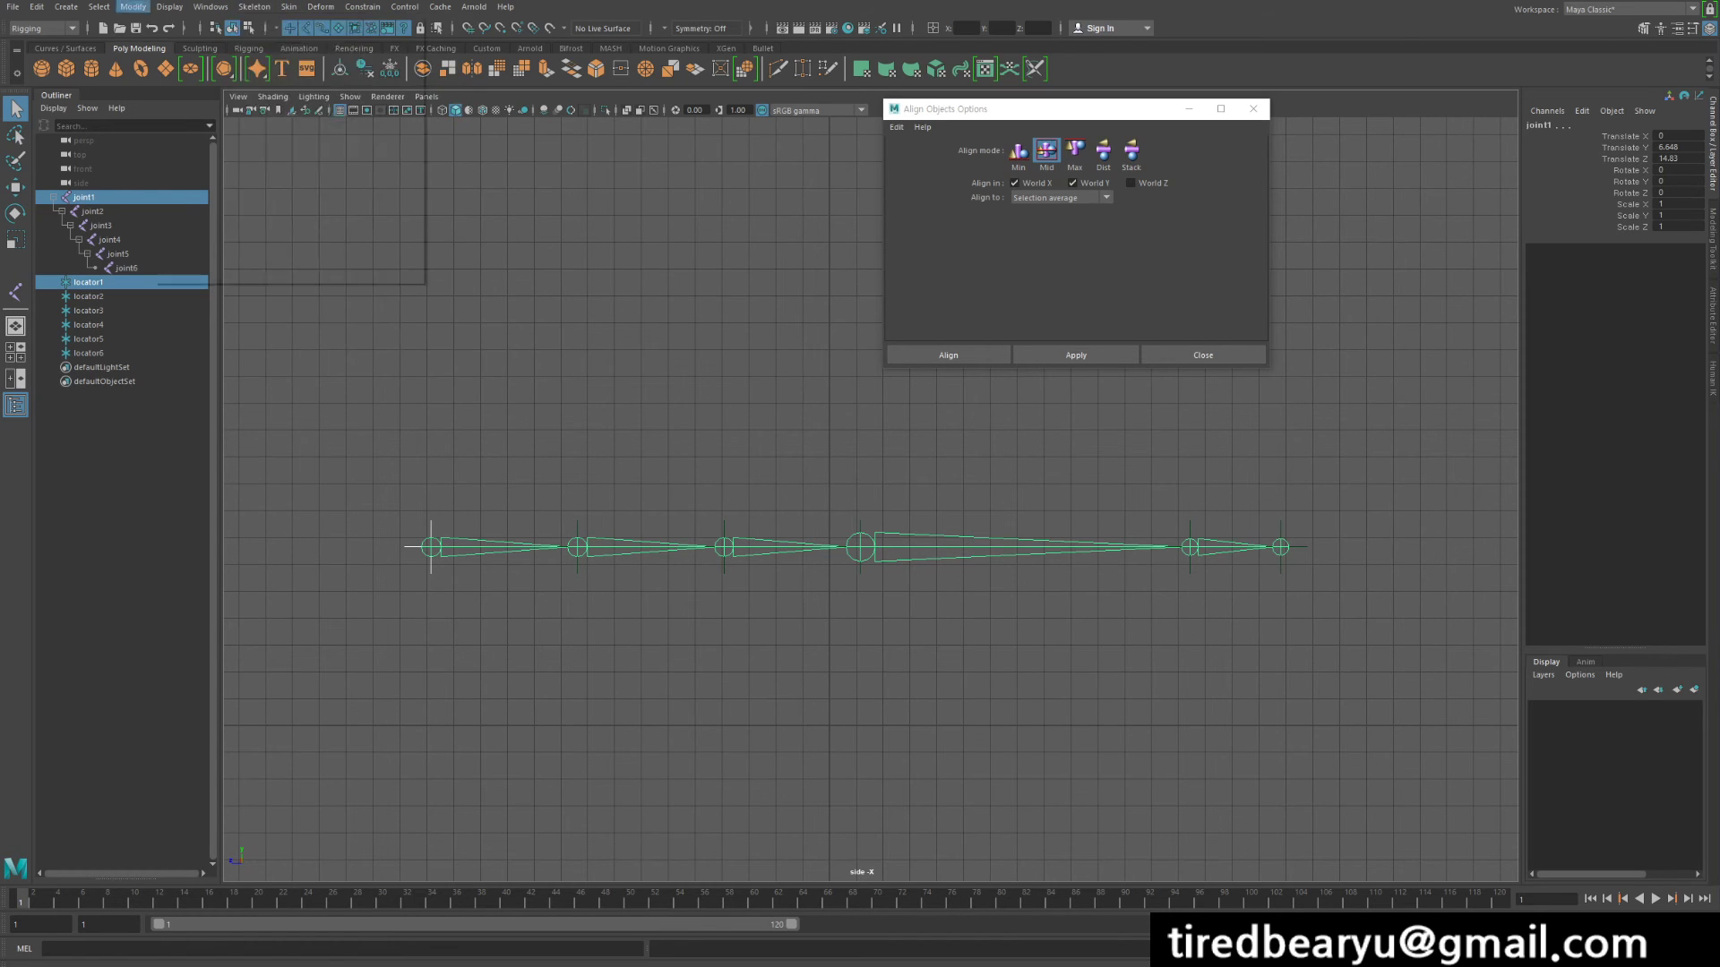
mouse_move(362, 7)
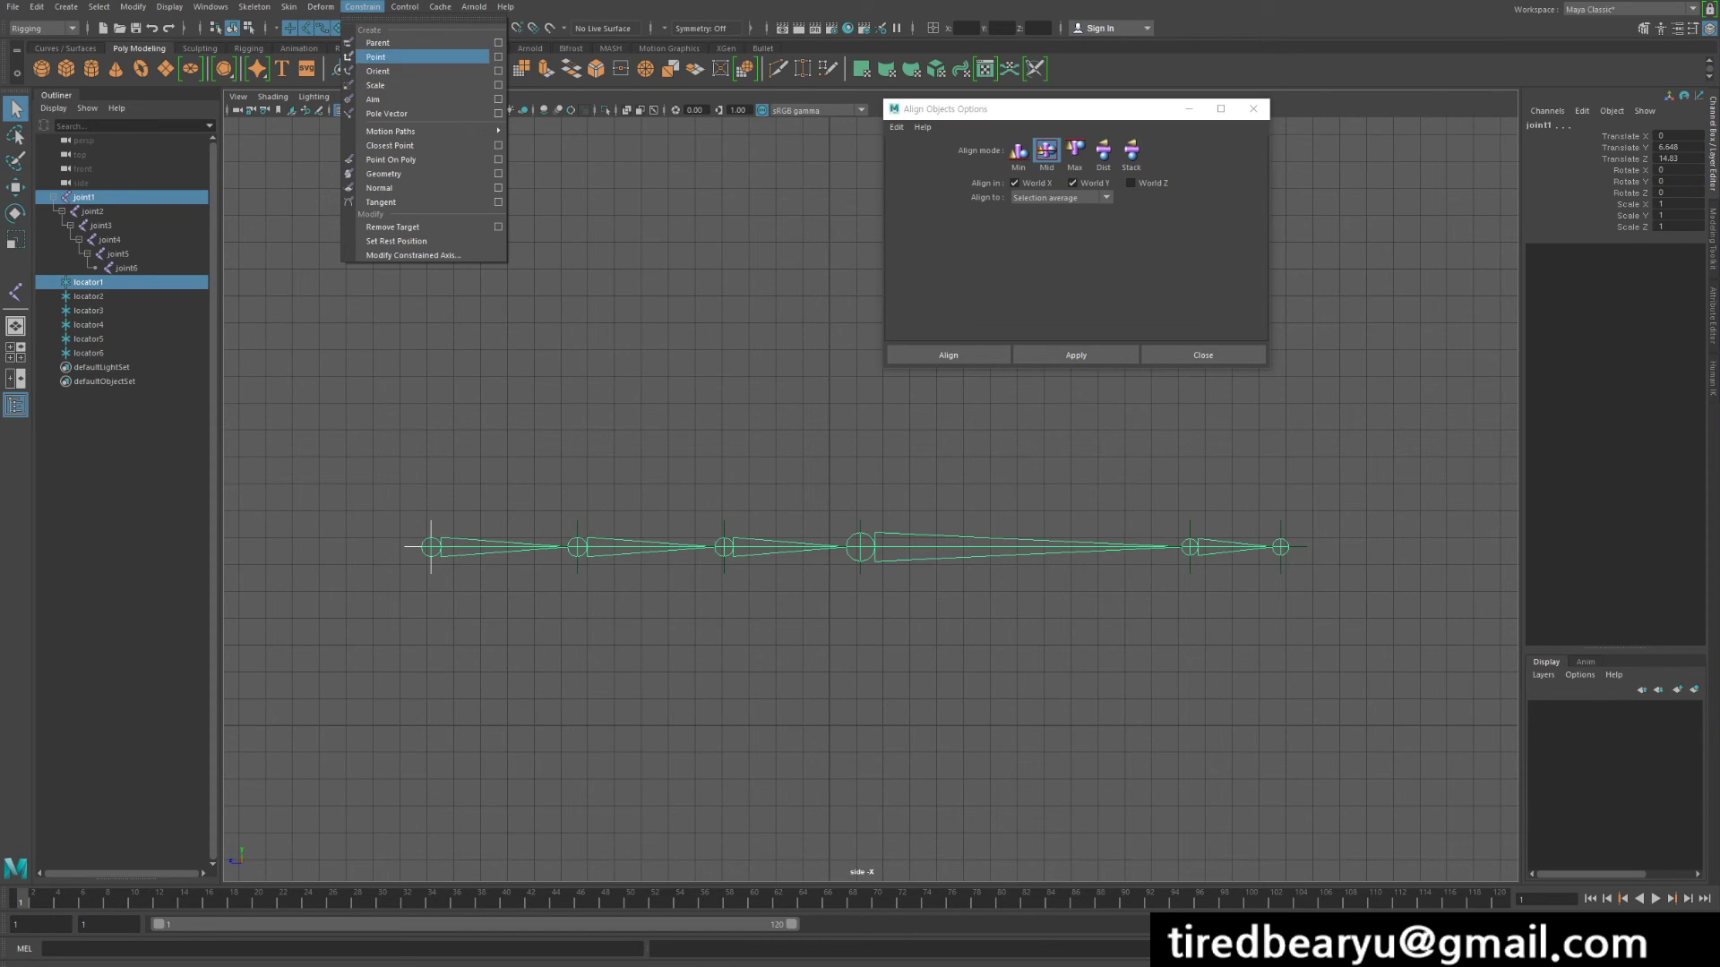
left_click(498, 42)
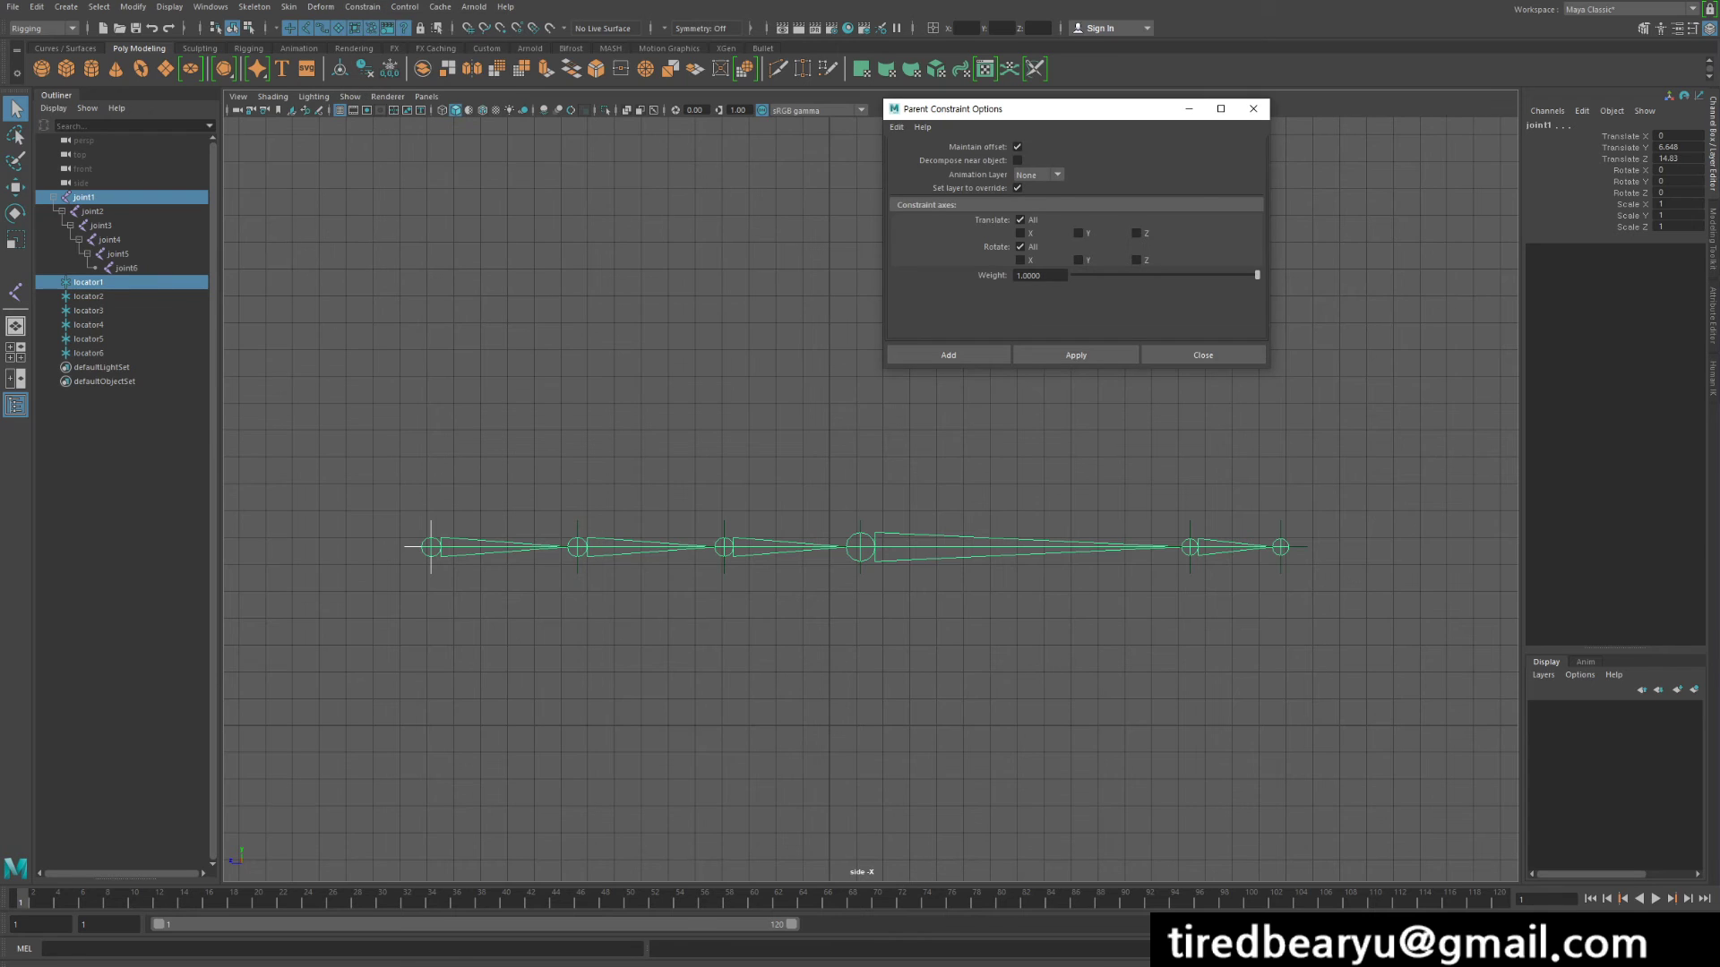
left_click_drag(1024, 115, 578, 120)
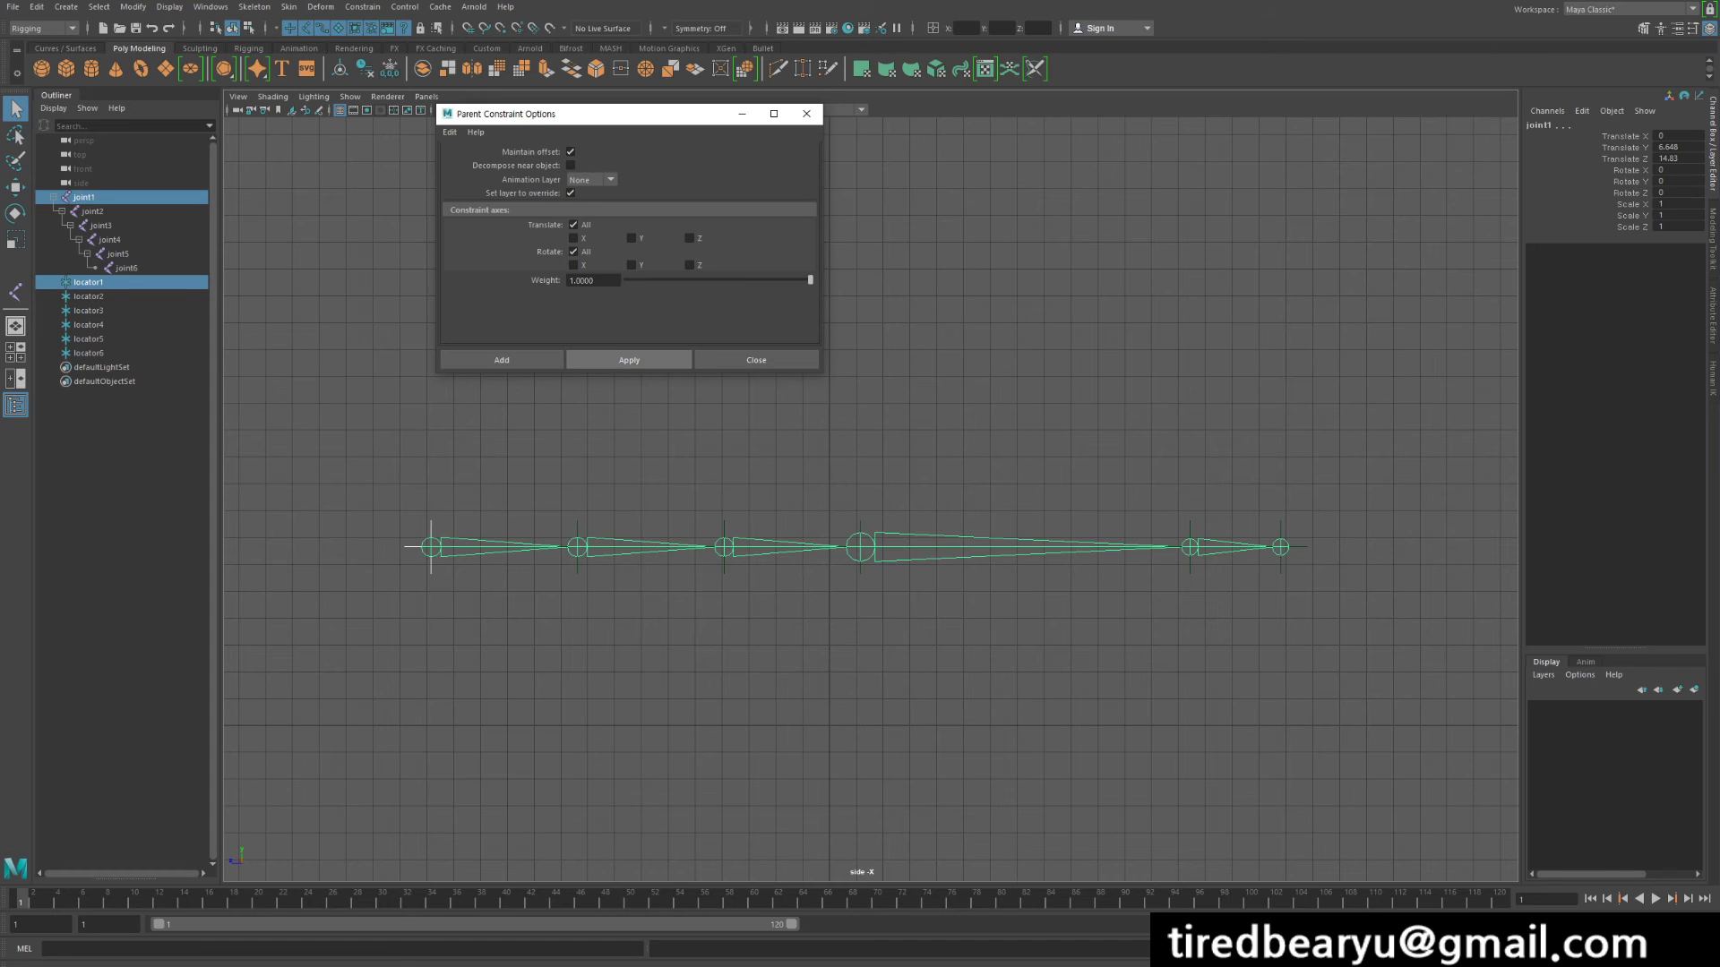
left_click(628, 360)
Parent-constrain the second and third joints to the locators placed on them, using the same constraint options.
left_click(577, 546)
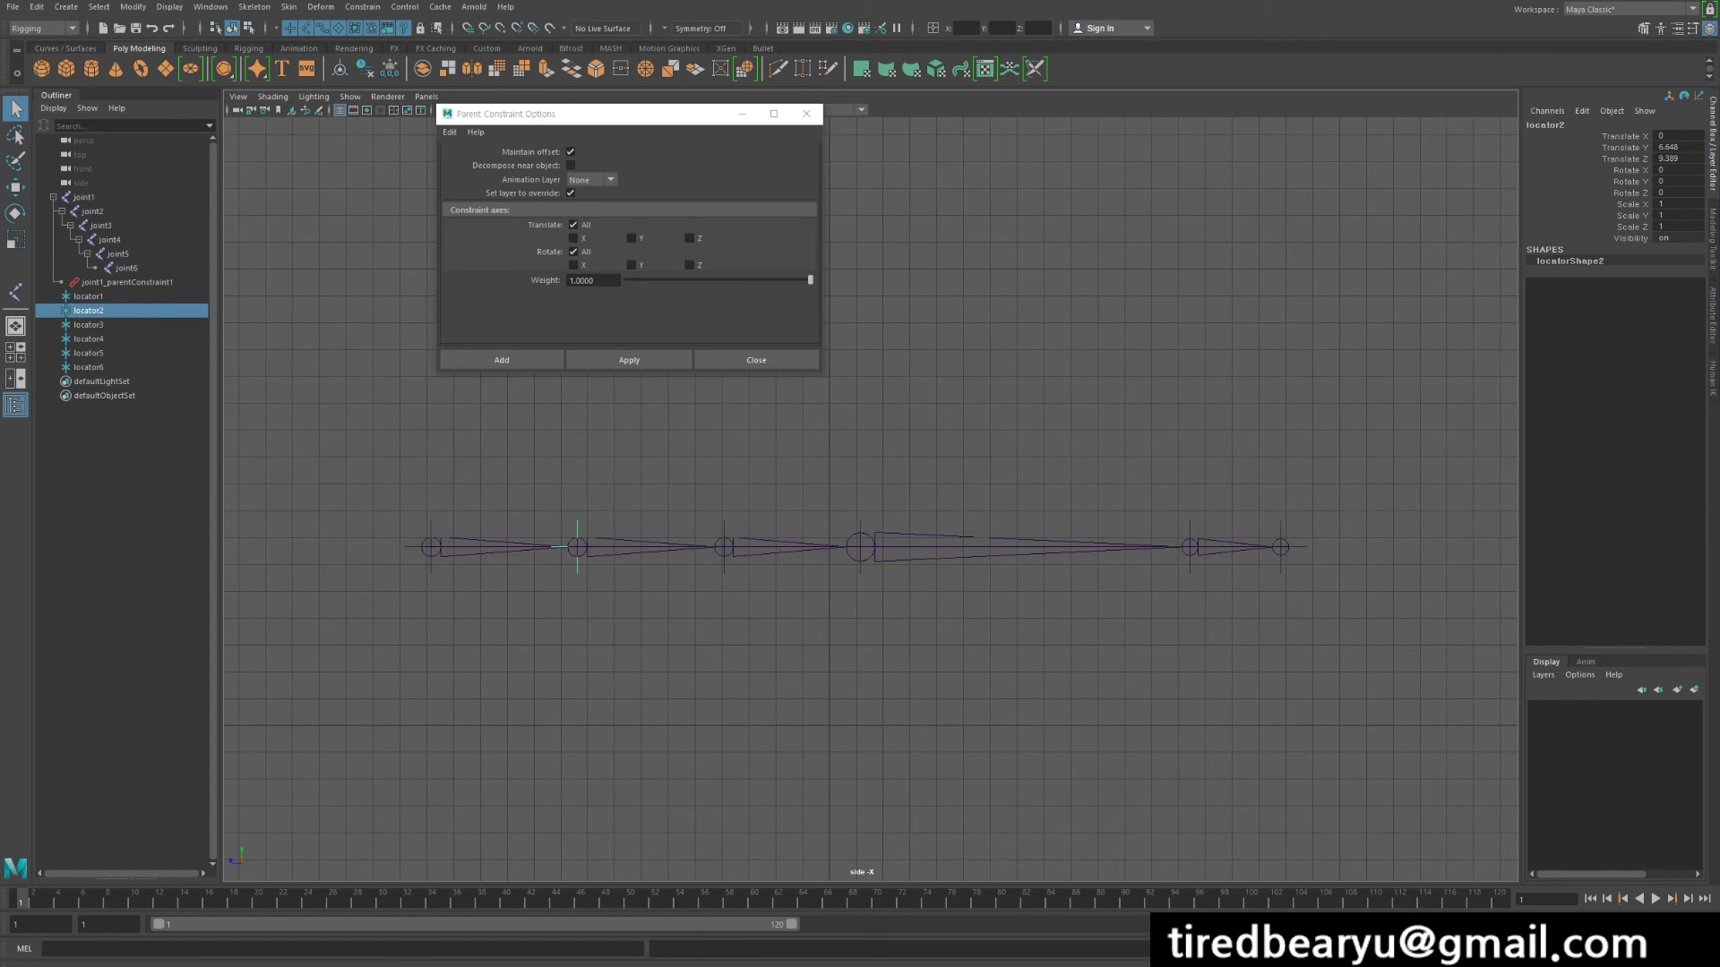
left_click(636, 548, "shift")
left_click(629, 360)
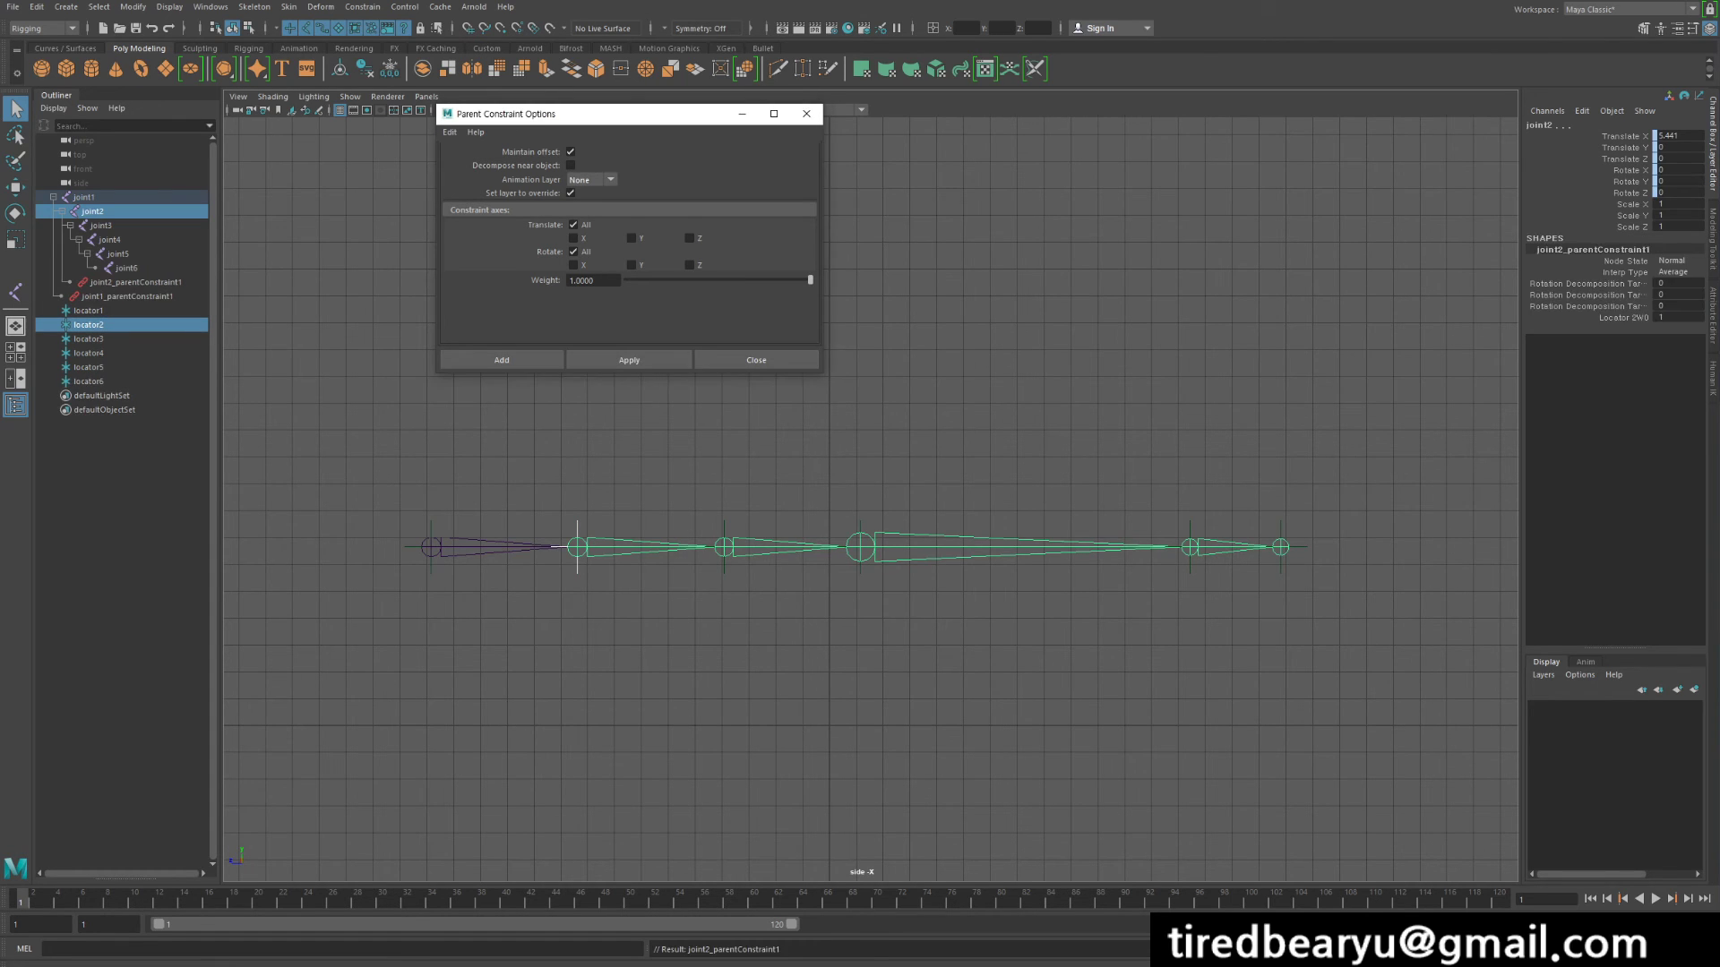
left_click(724, 547)
left_click(724, 547, "shift")
key("g")
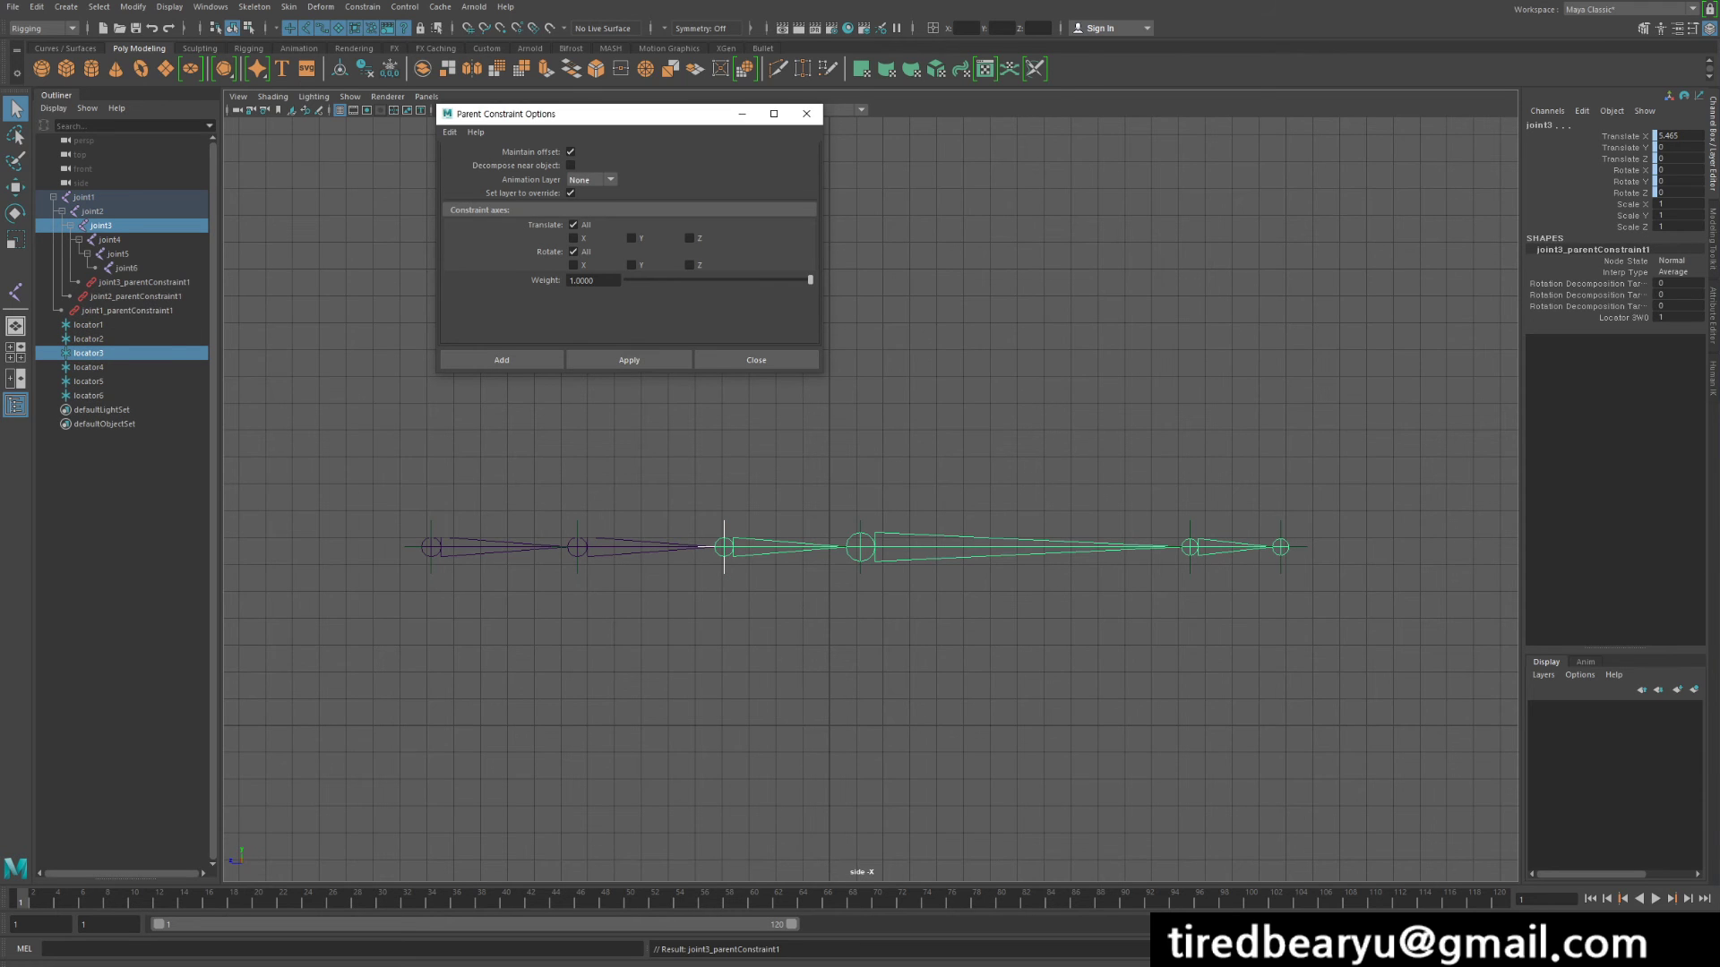
Parent-constrain the fourth, fifth and sixth joints to their matching locators.
left_click(860, 547)
left_click(860, 547, "shift")
left_click(628, 360)
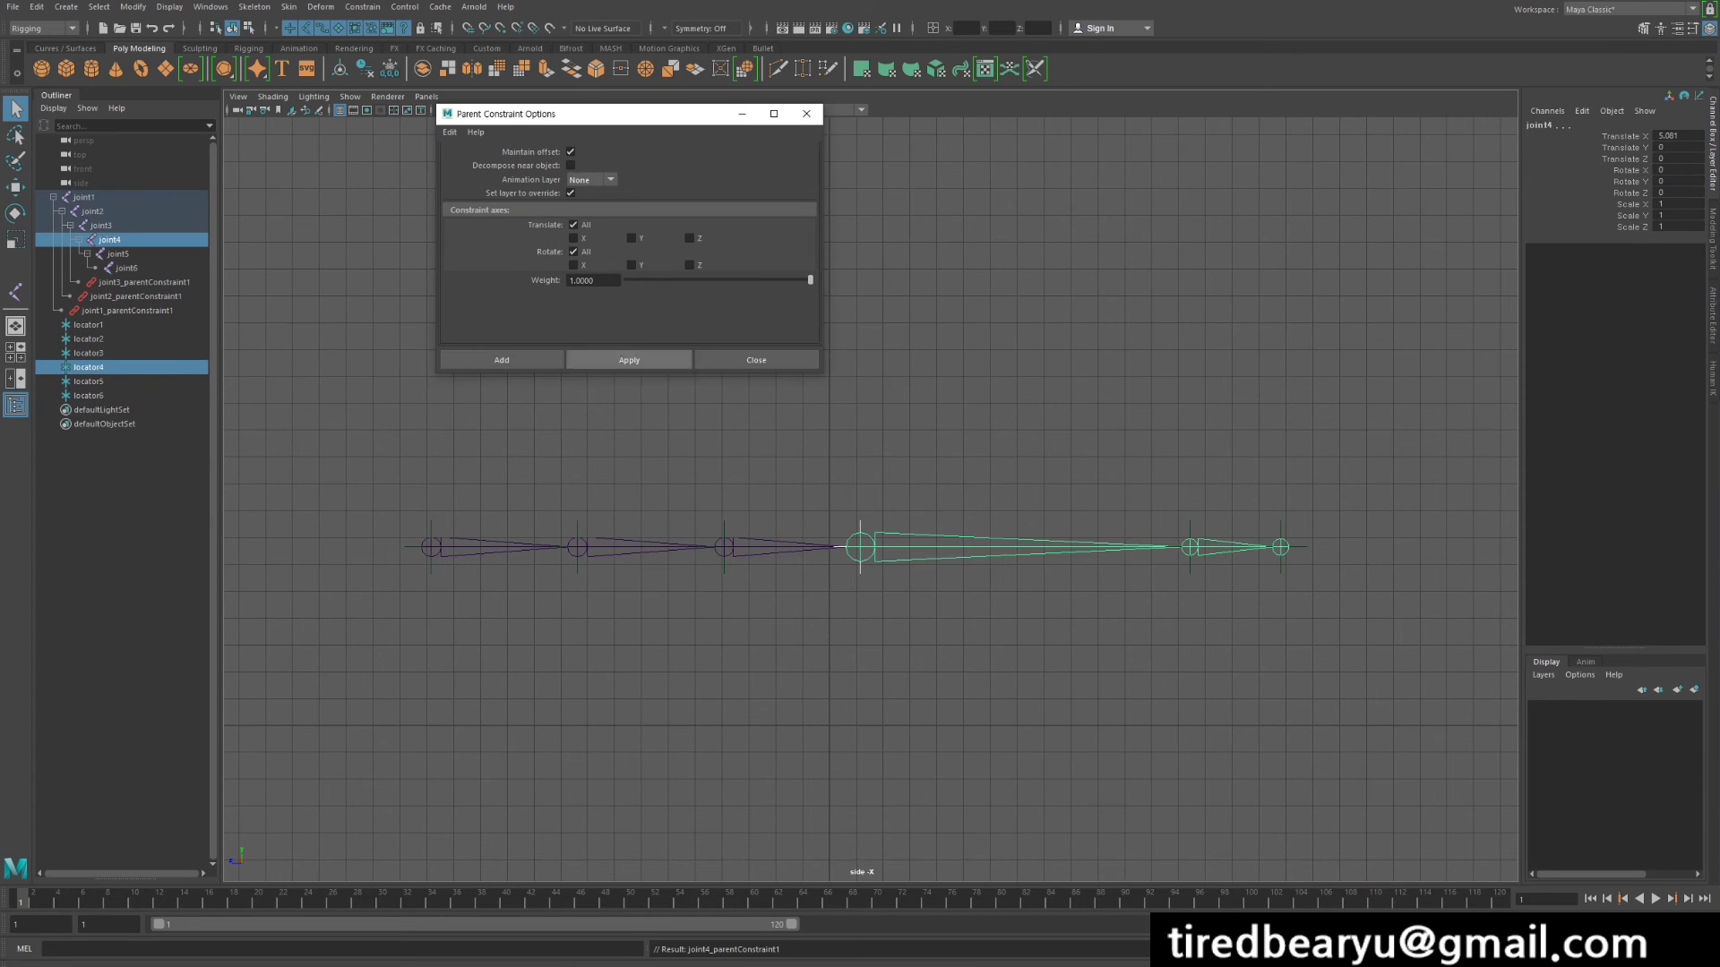
left_click(1190, 546)
left_click(1190, 547, "shift")
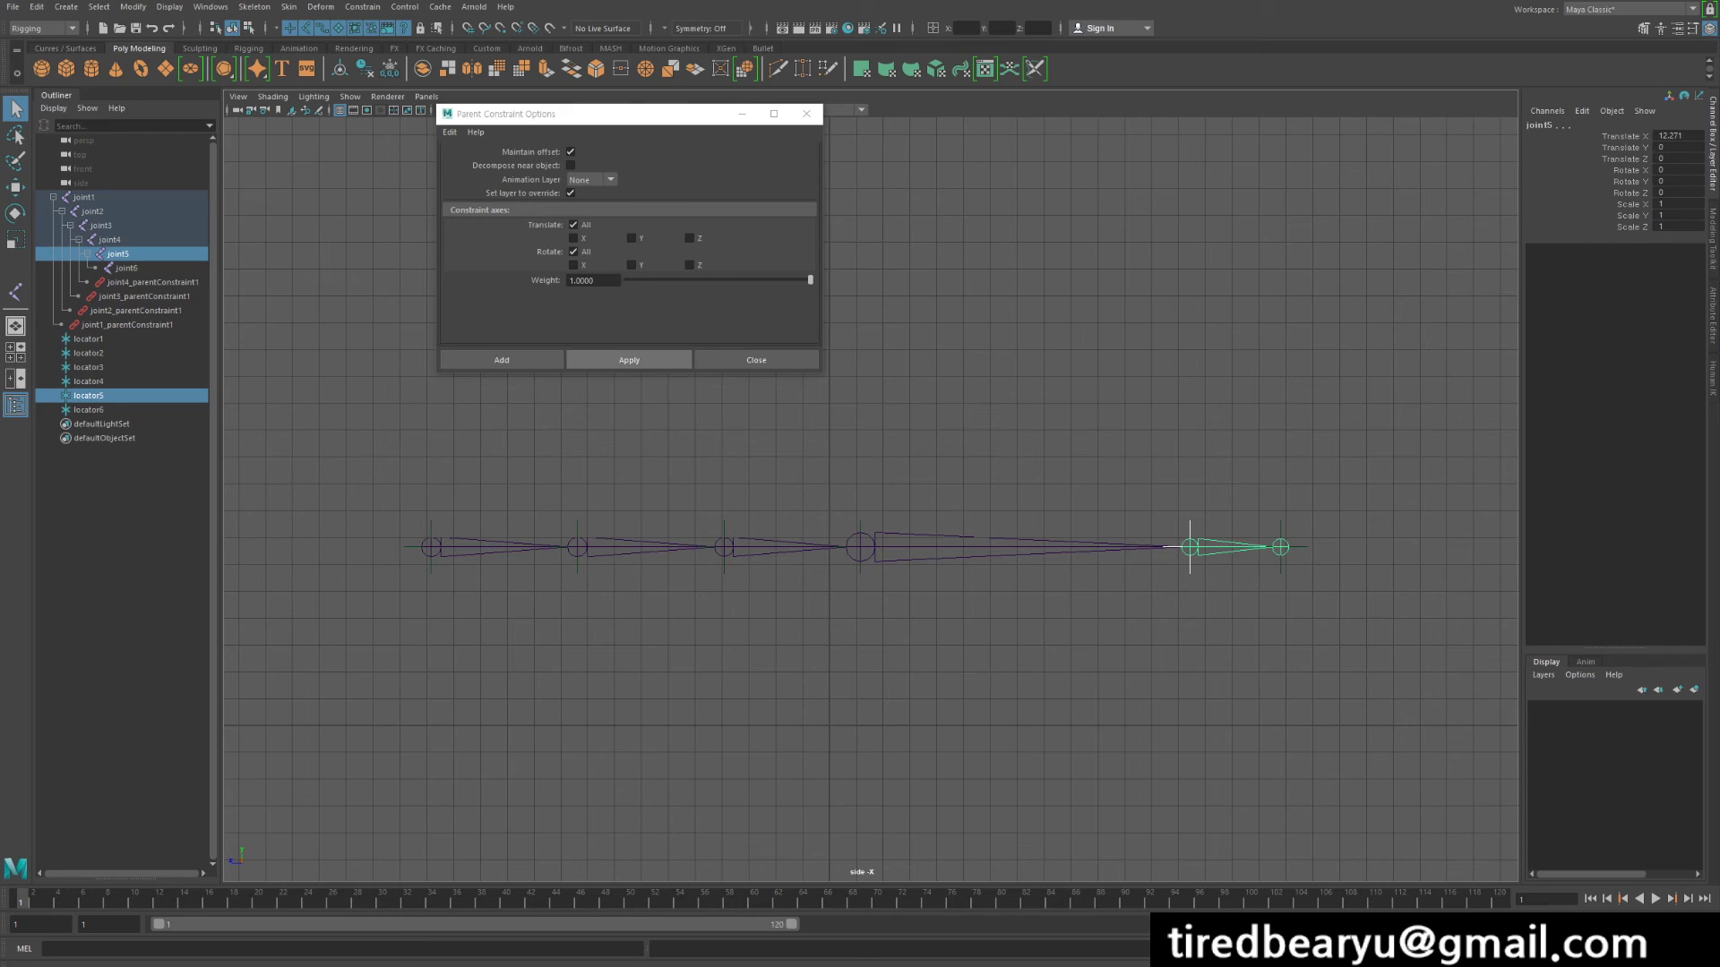
left_click(629, 360)
left_click(1281, 546)
left_click(1281, 547, "shift")
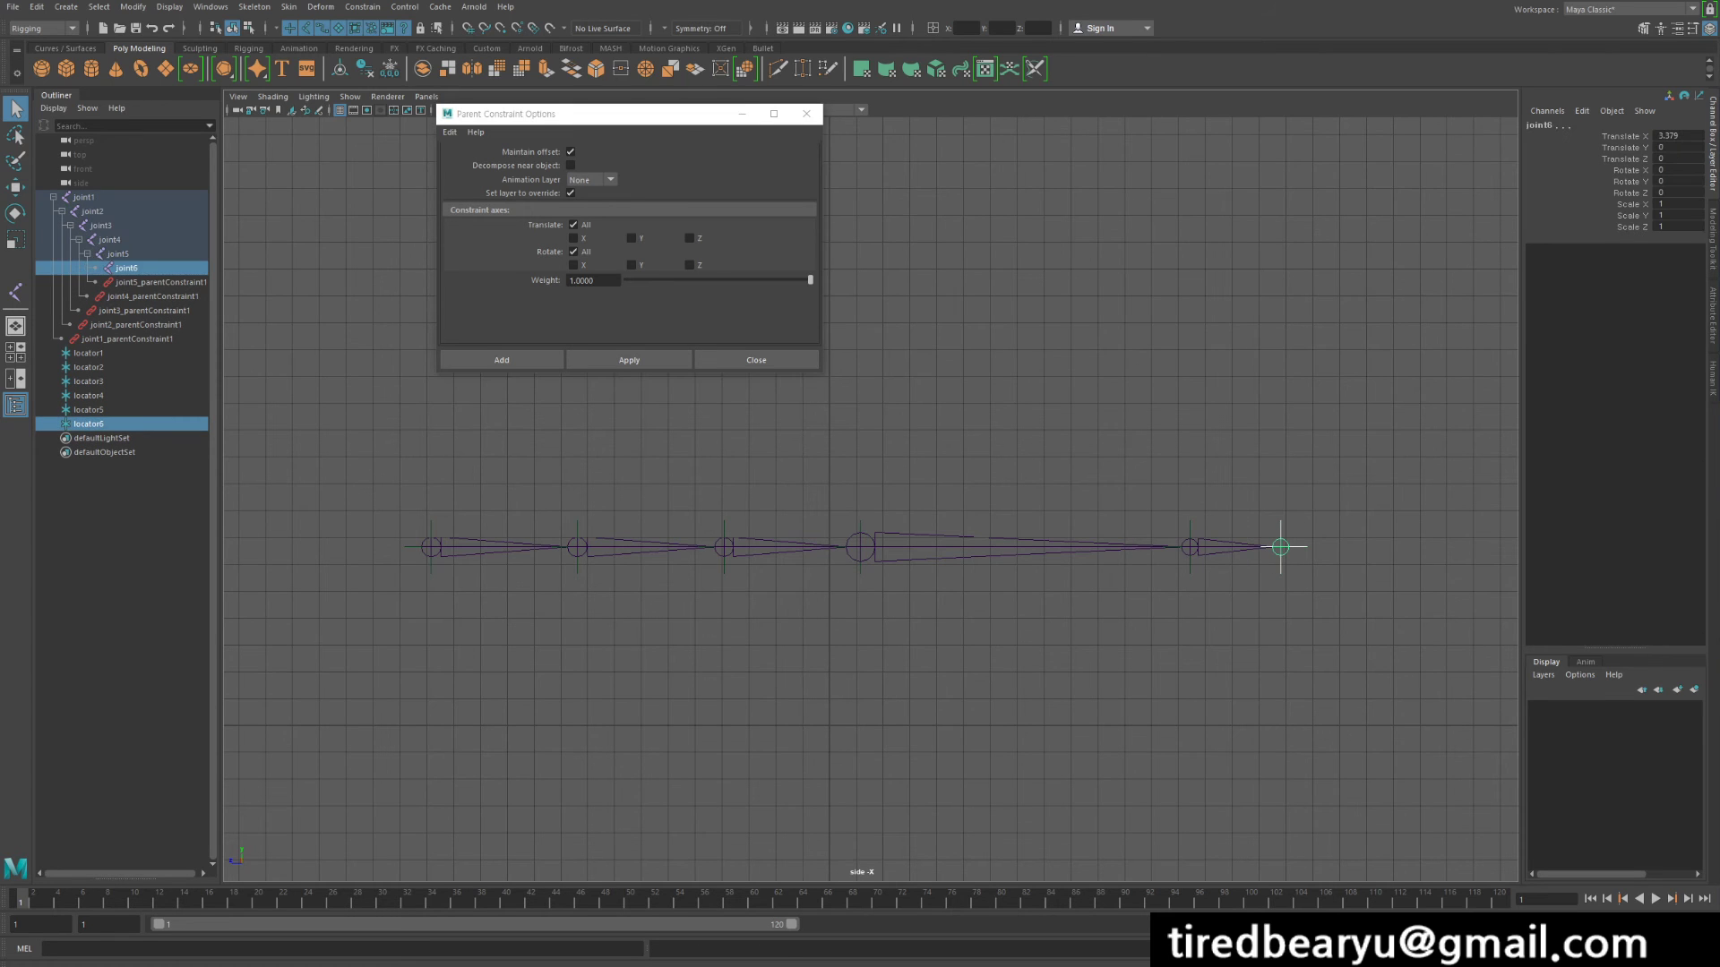
left_click(629, 360)
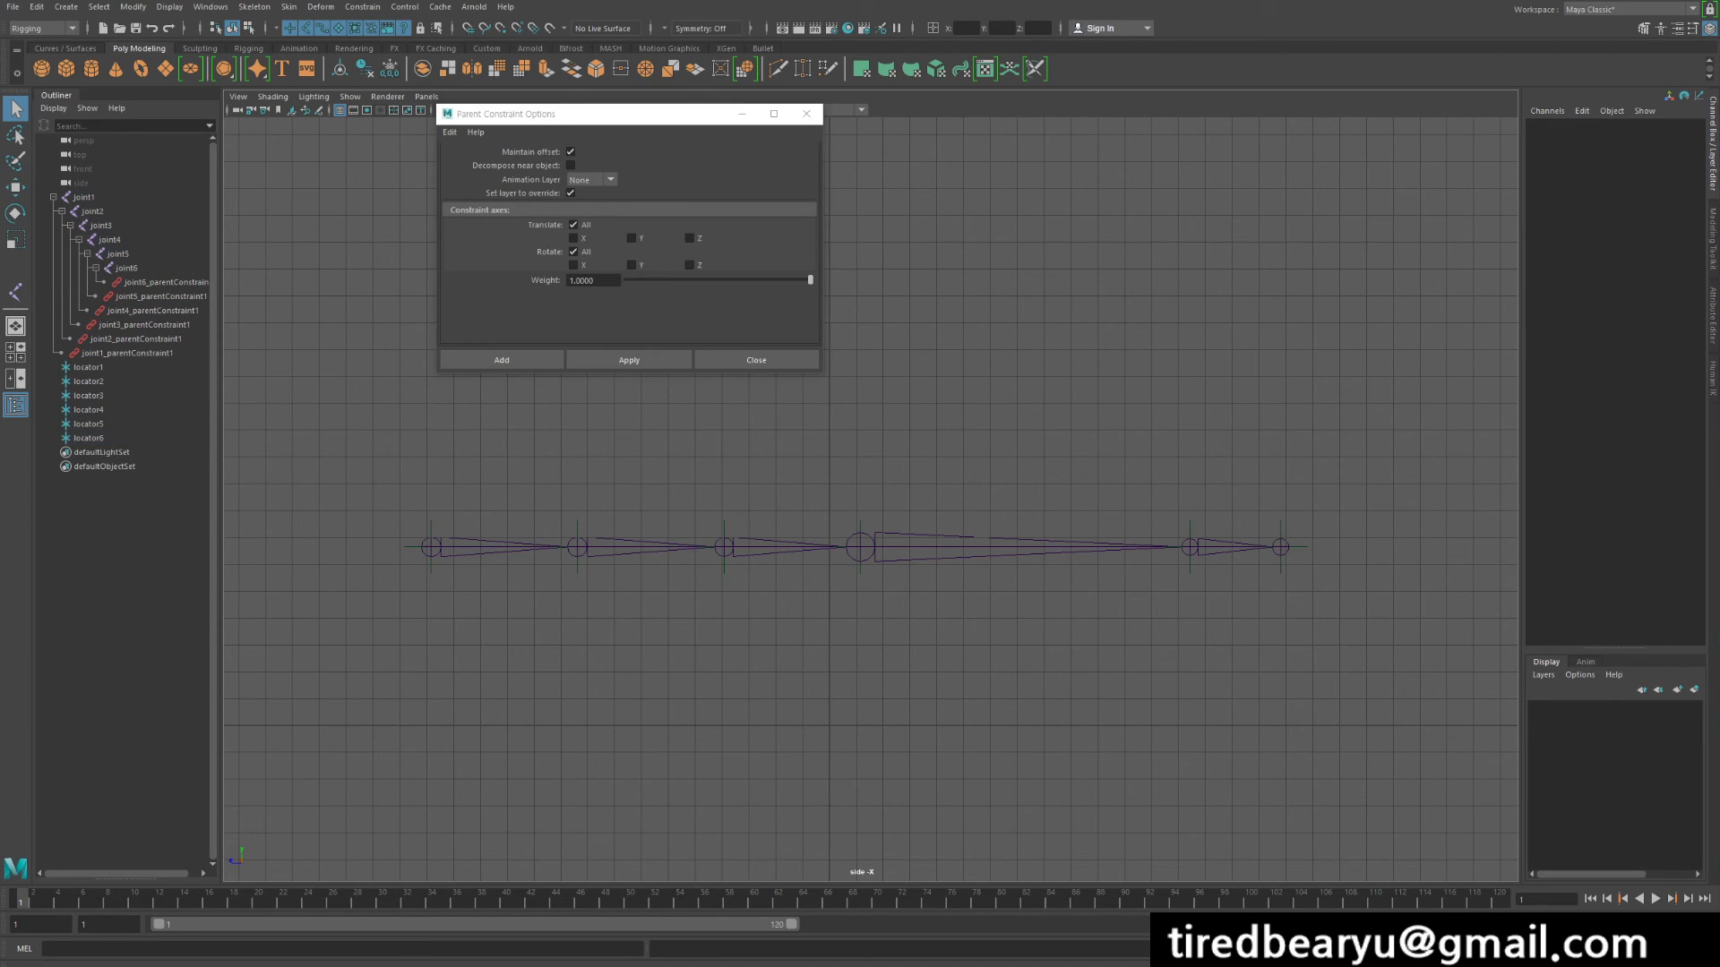
Test the constraints by moving each of the first four locators in turn, undoing every move.
left_click(430, 546)
key("w")
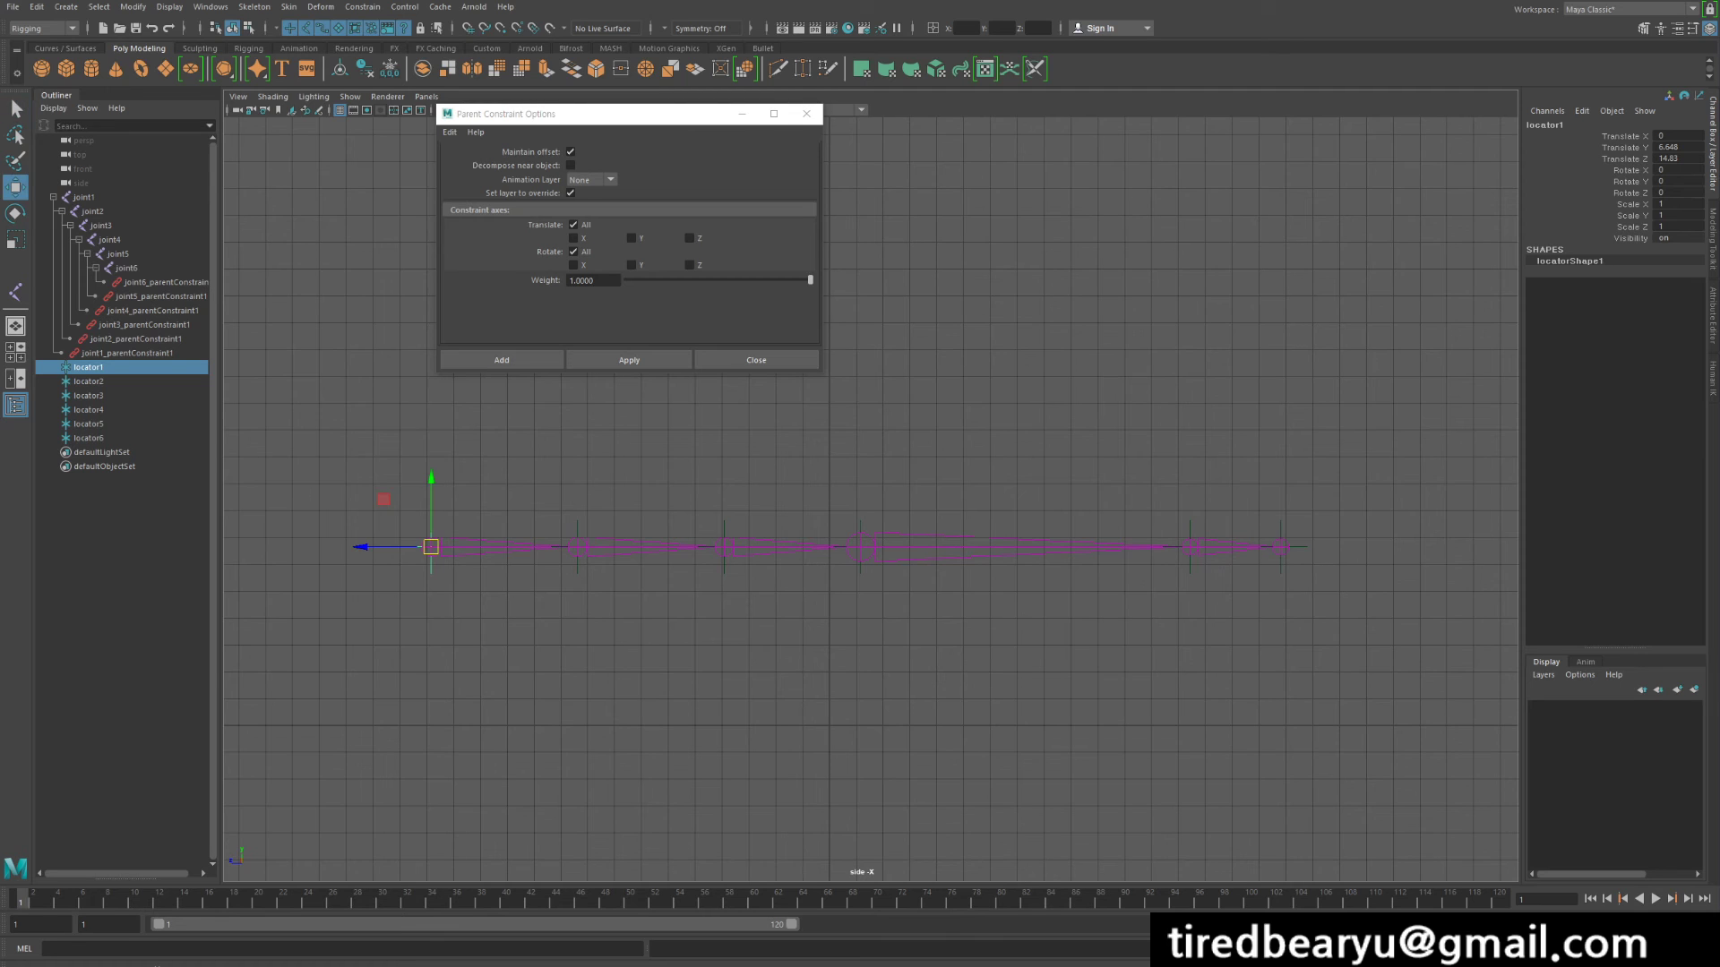
left_click_drag(431, 547, 387, 606)
key("ctrl+z")
left_click_drag(621, 606, 565, 568)
left_click_drag(576, 546, 896, 570)
key("ctrl+z")
left_click(724, 546)
key("ctrl+z")
left_click(860, 547)
key("ctrl+z")
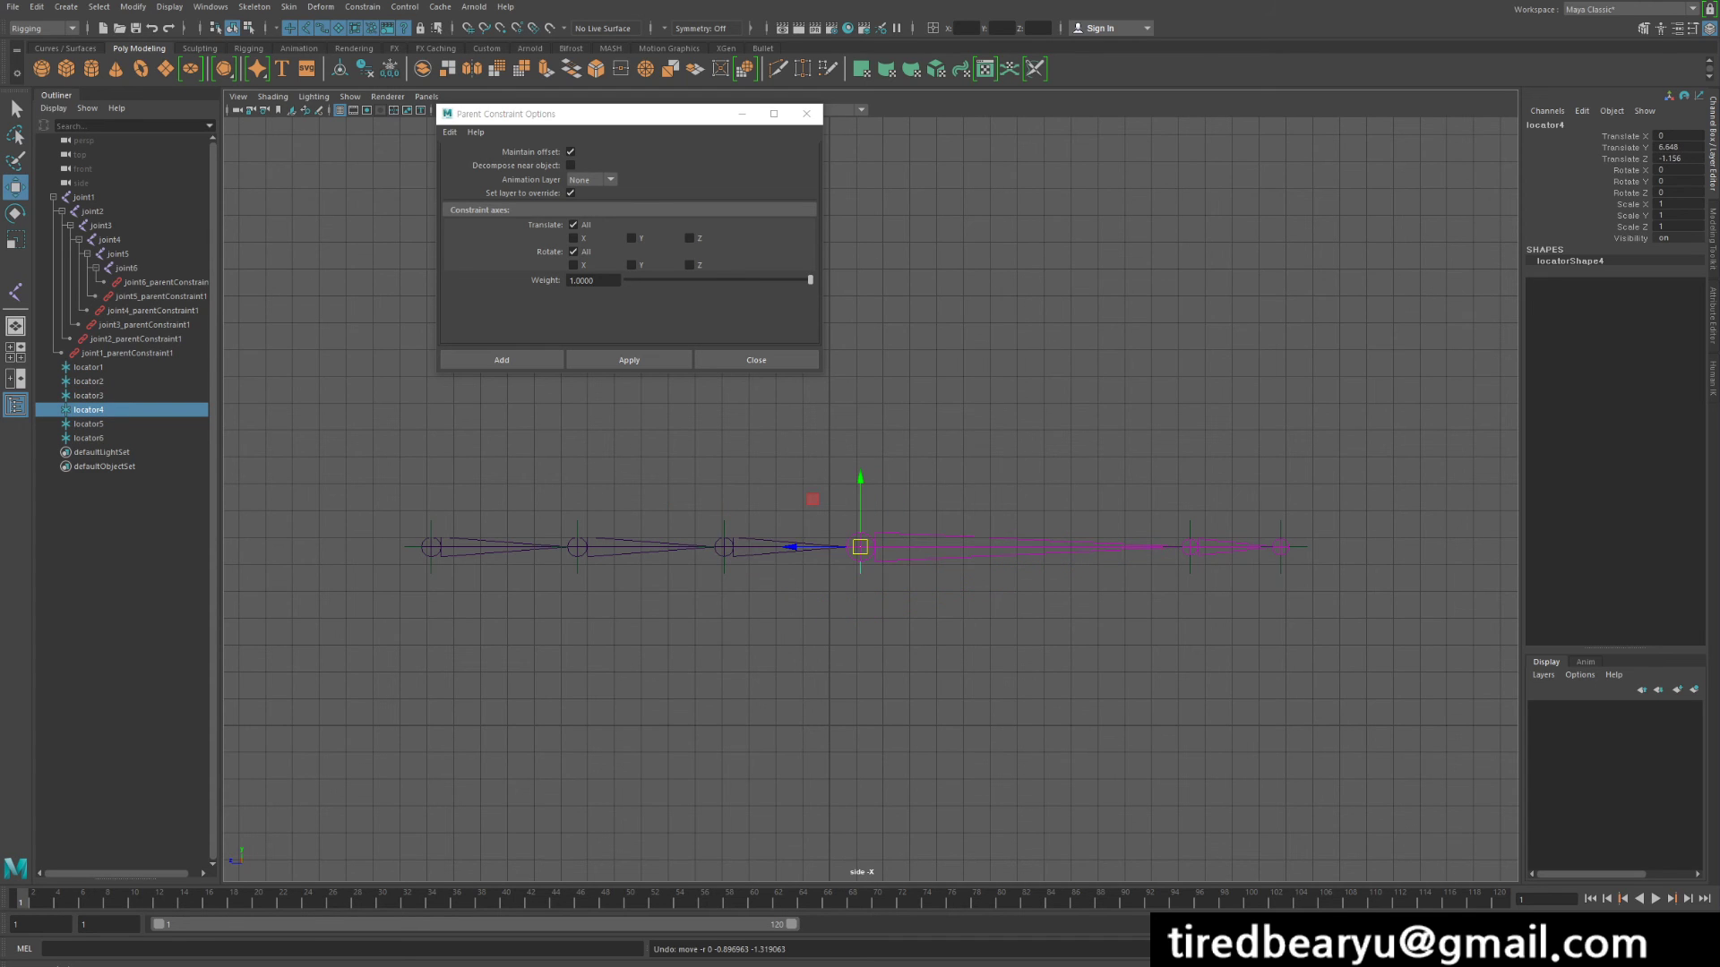
Test-move the fifth and sixth locators to check their joints follow, undoing both moves.
left_click(1189, 546)
left_click_drag(1189, 546, 1218, 588)
key("ctrl+z")
left_click(1280, 547)
key("ctrl+z")
Space all six locators evenly with Align Objects in Dist mode, applied in World Z only.
left_click(88, 367, "shift")
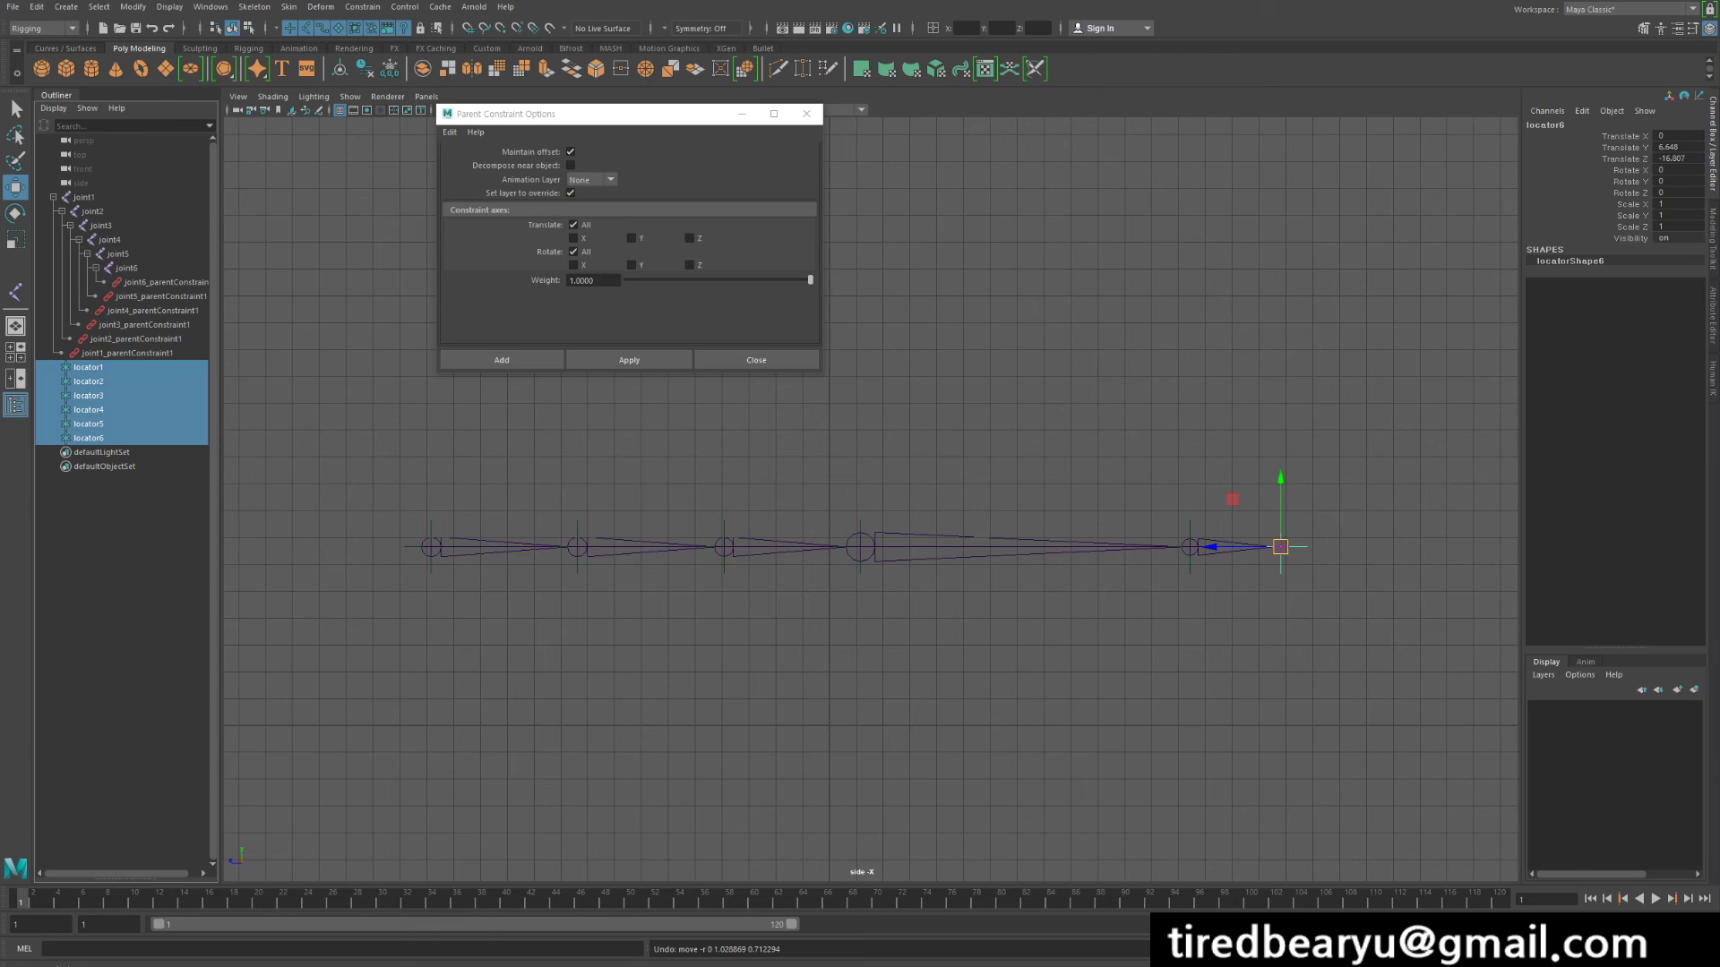
left_click(36, 6)
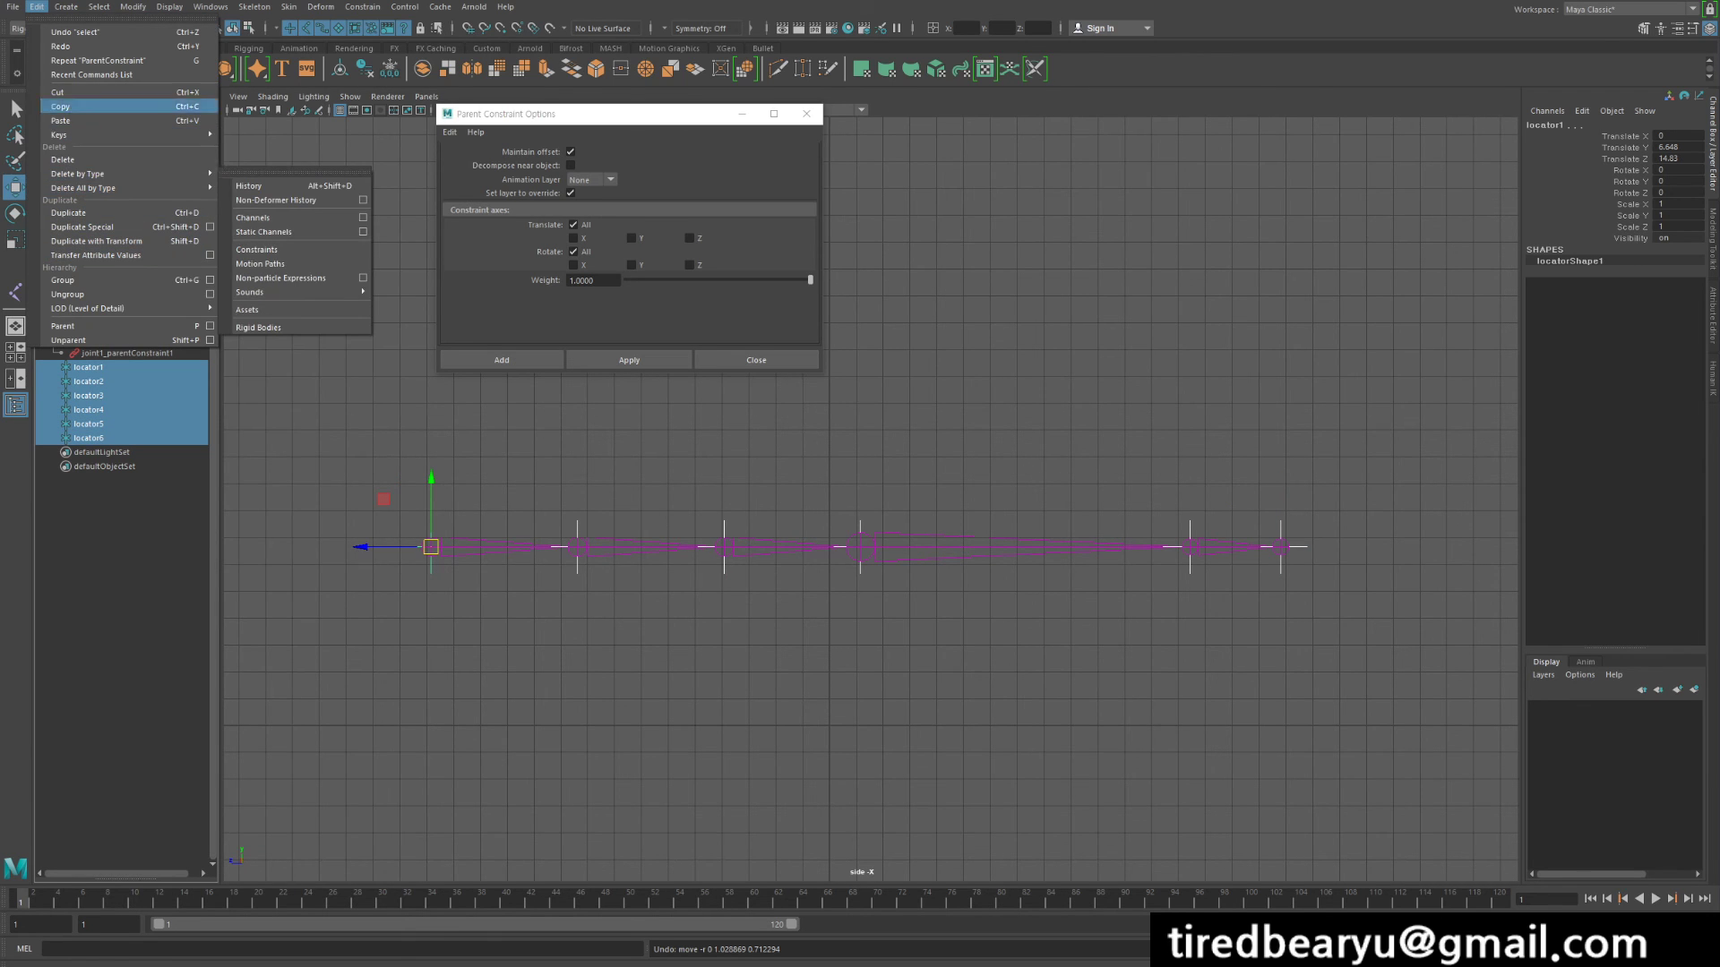
mouse_move(132, 7)
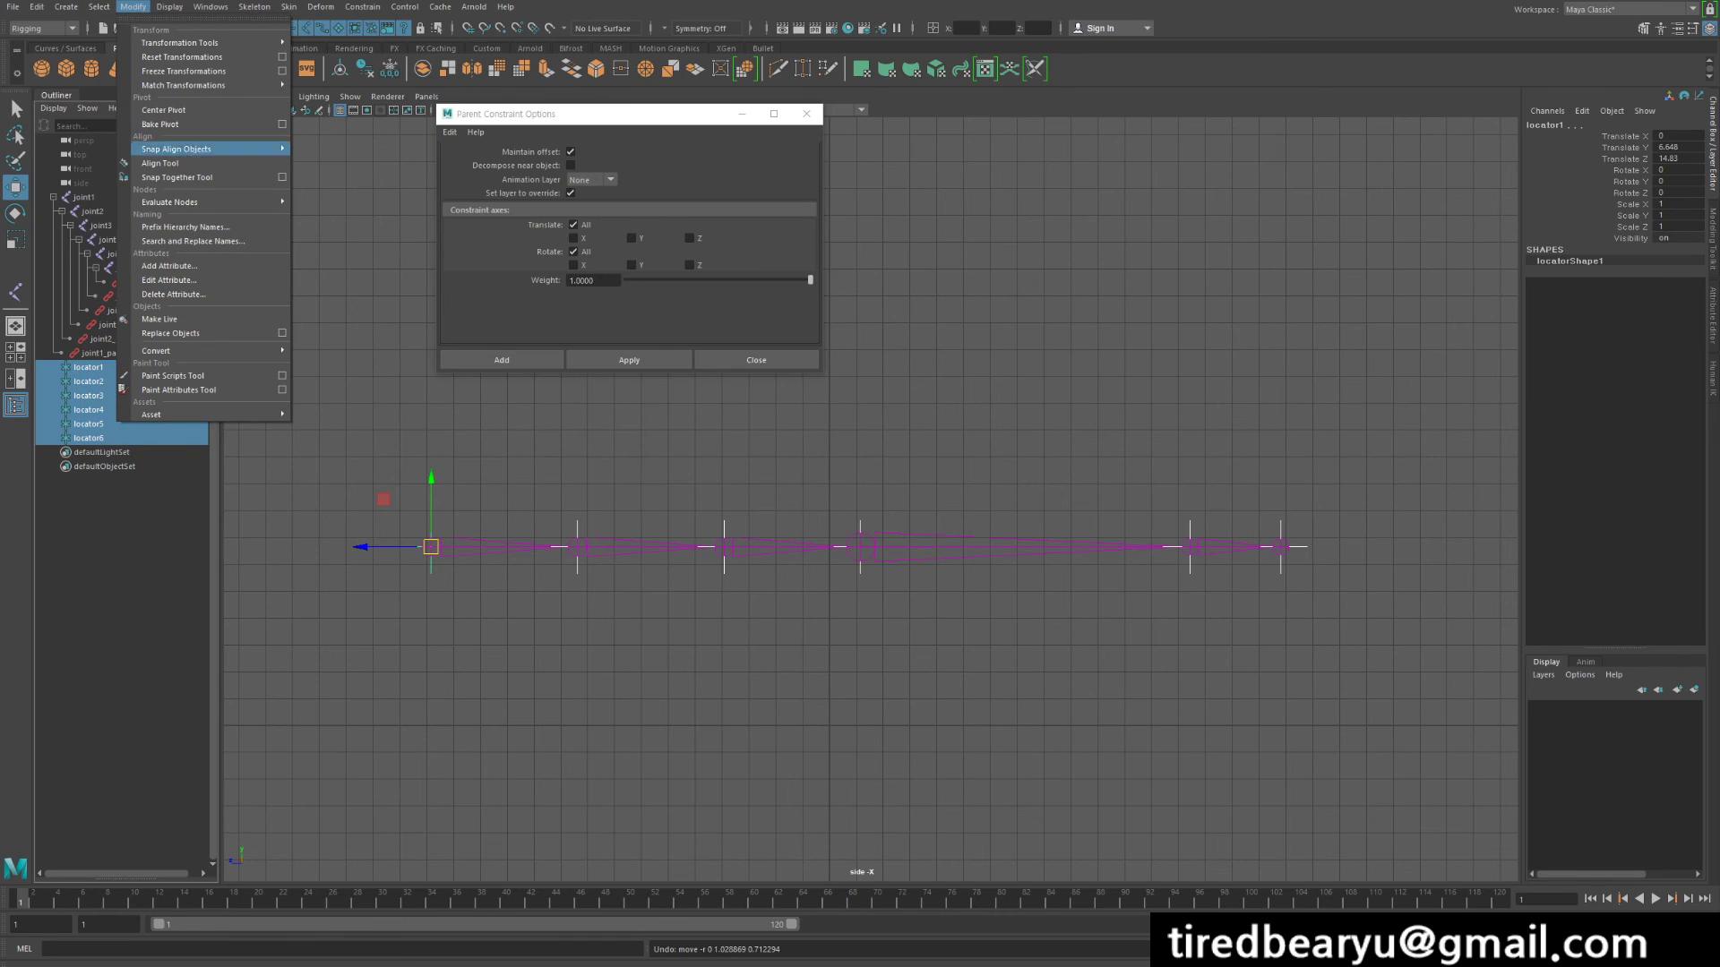
mouse_move(206, 148)
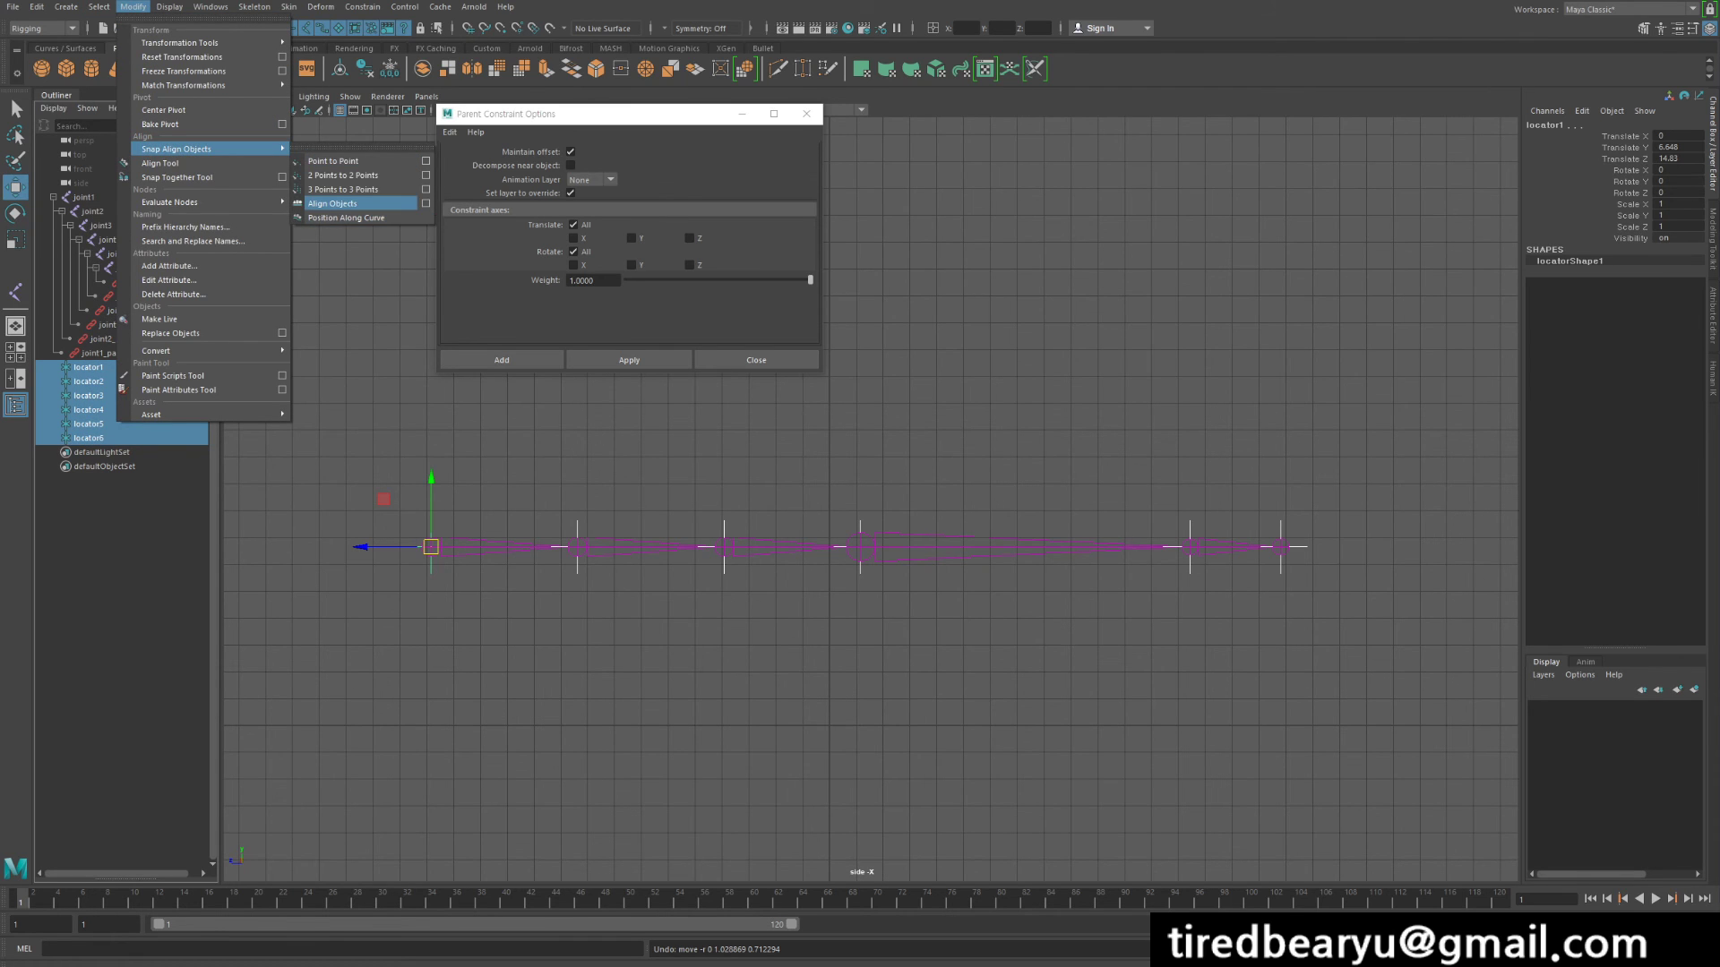
left_click(425, 204)
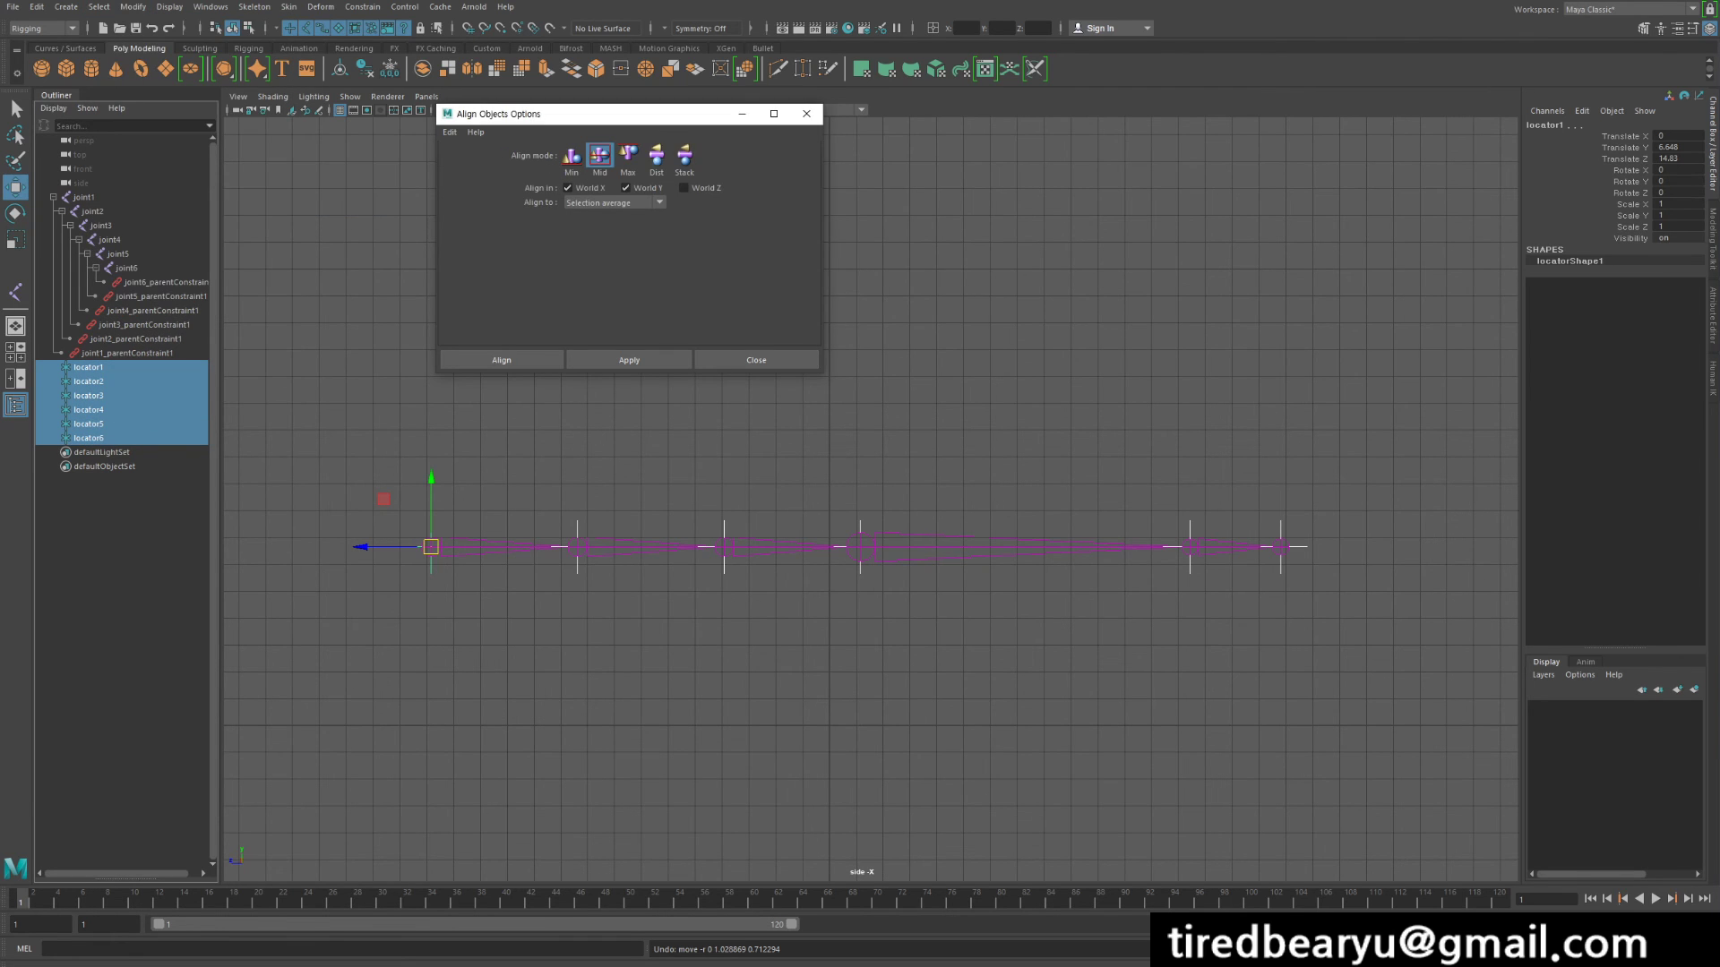
left_click(656, 154)
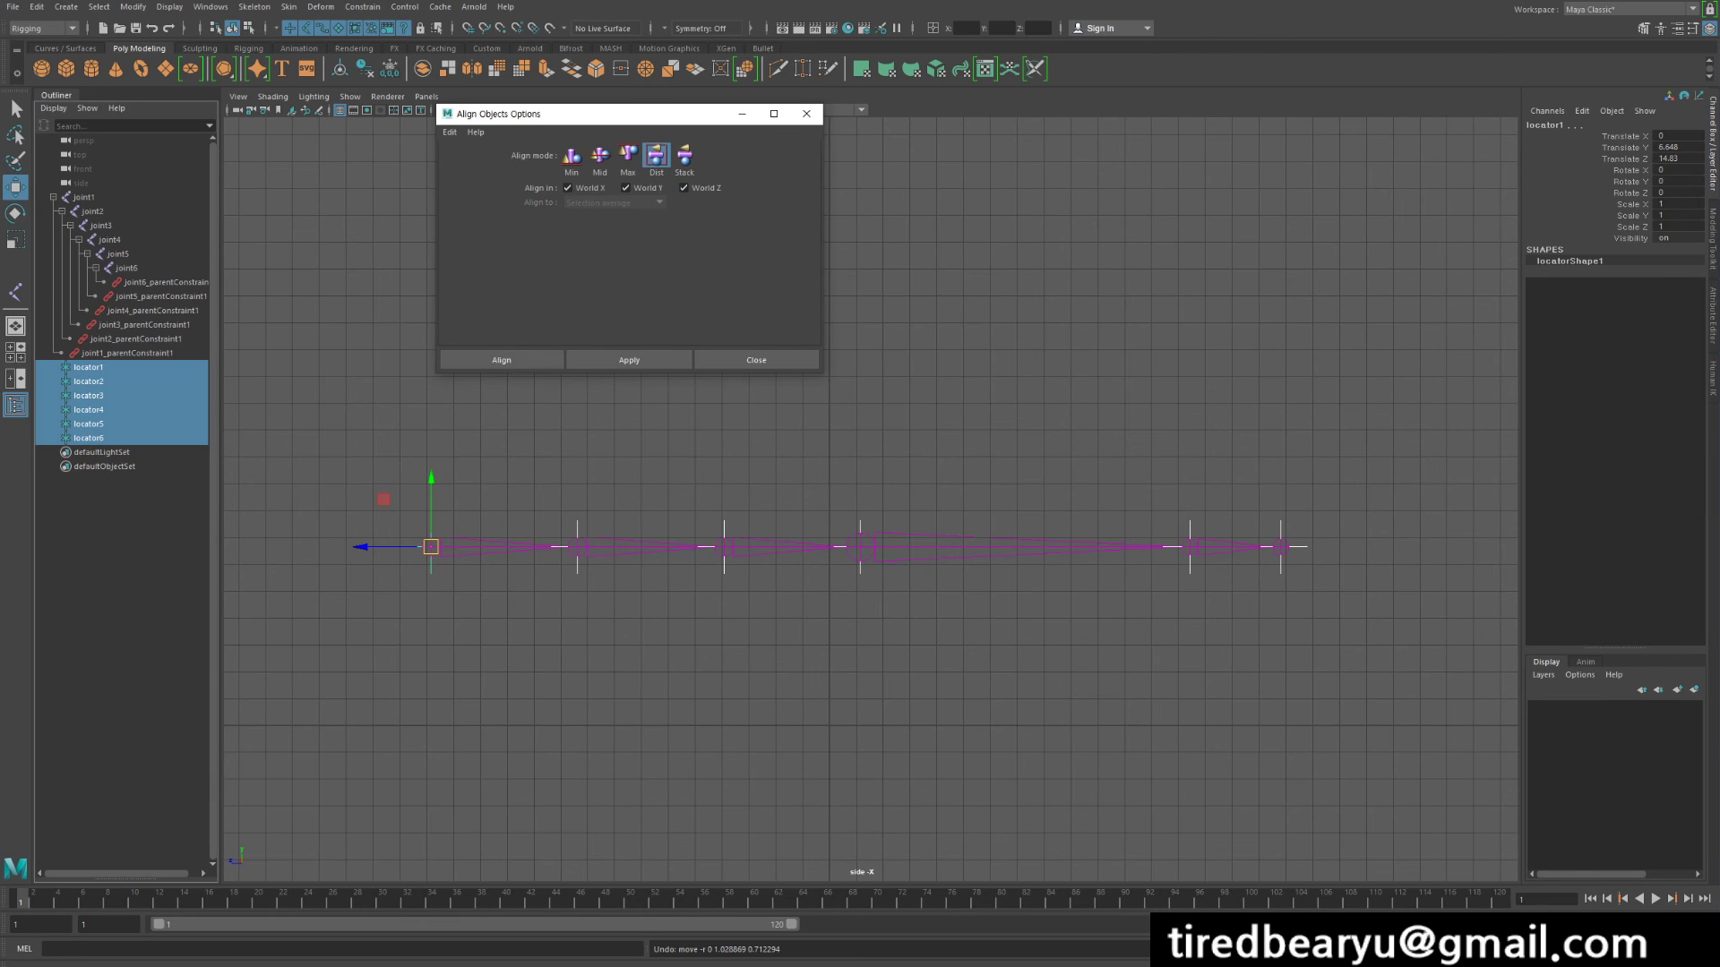
left_click(625, 187)
left_click(567, 187)
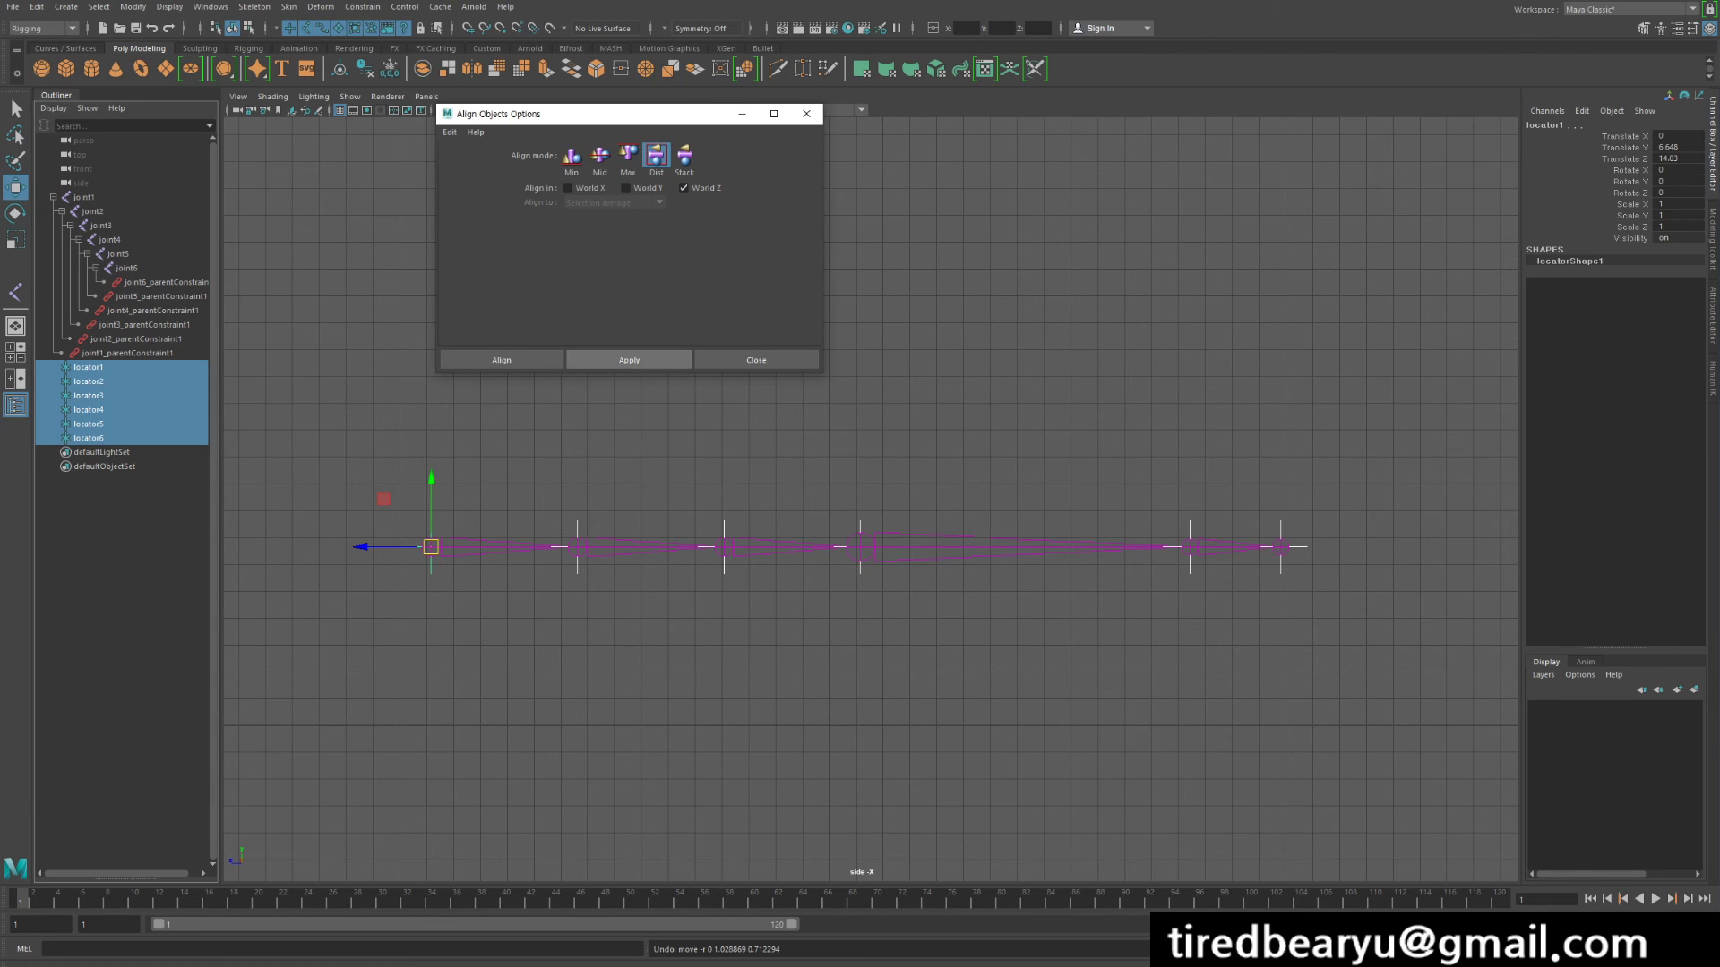
left_click(629, 359)
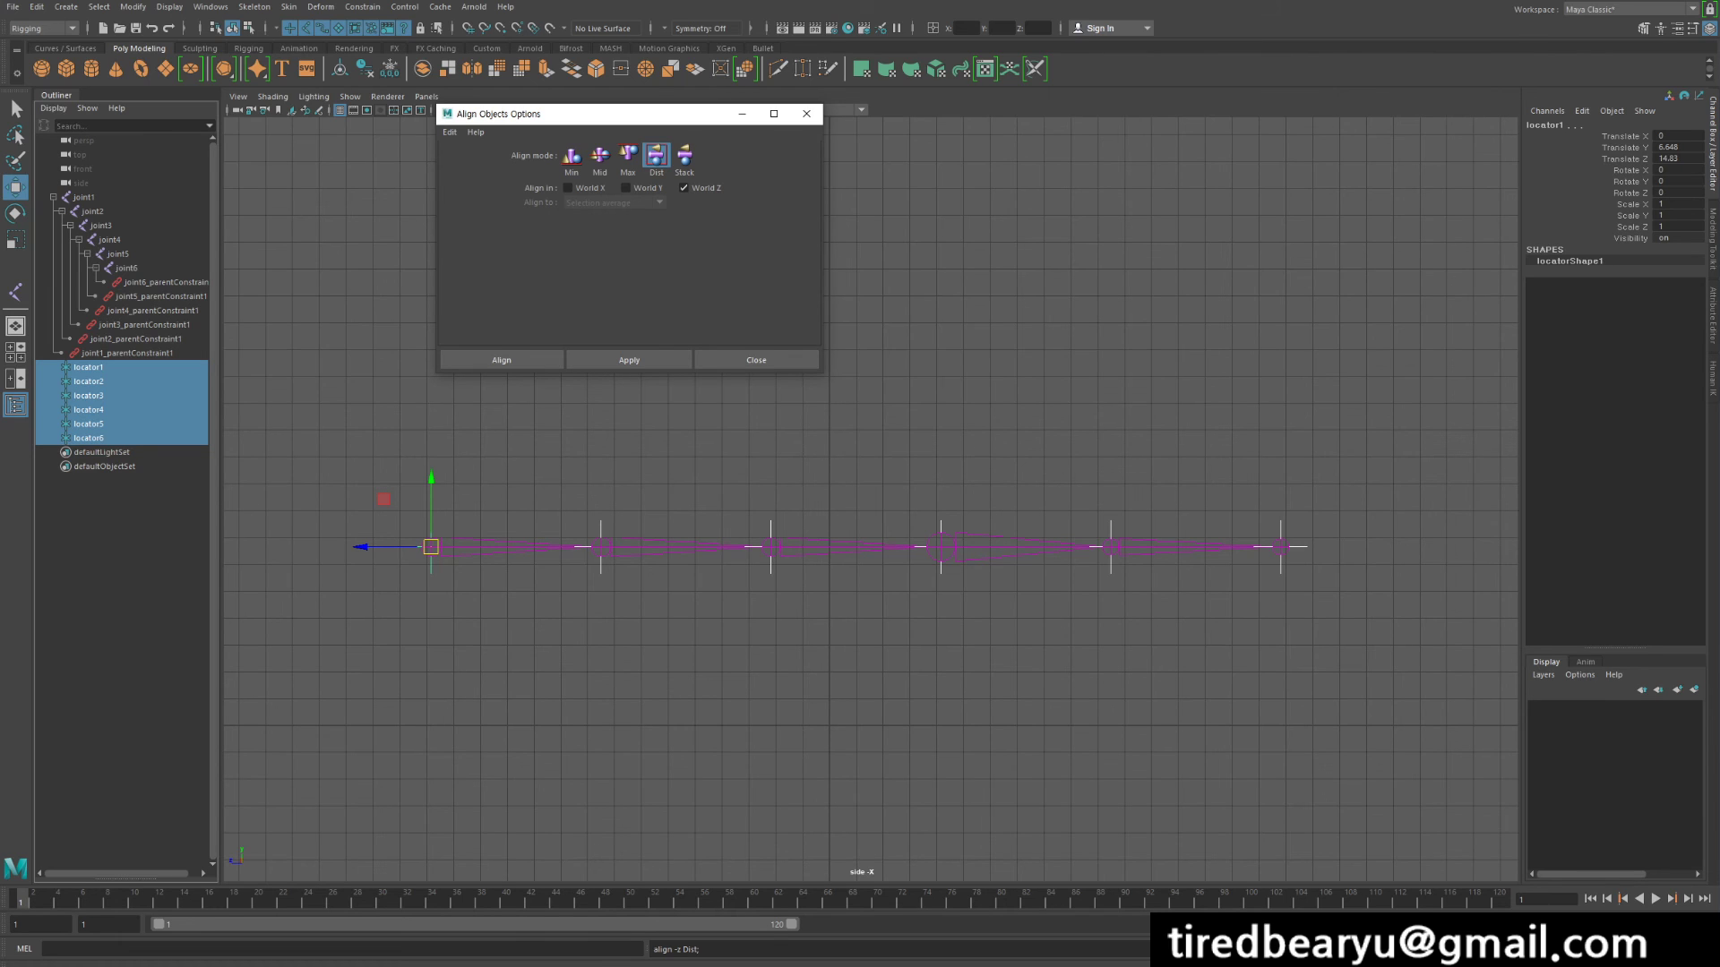
Delete the six parent constraints and the six locators, keeping only the joint chain.
left_click_drag(134, 352, 154, 283)
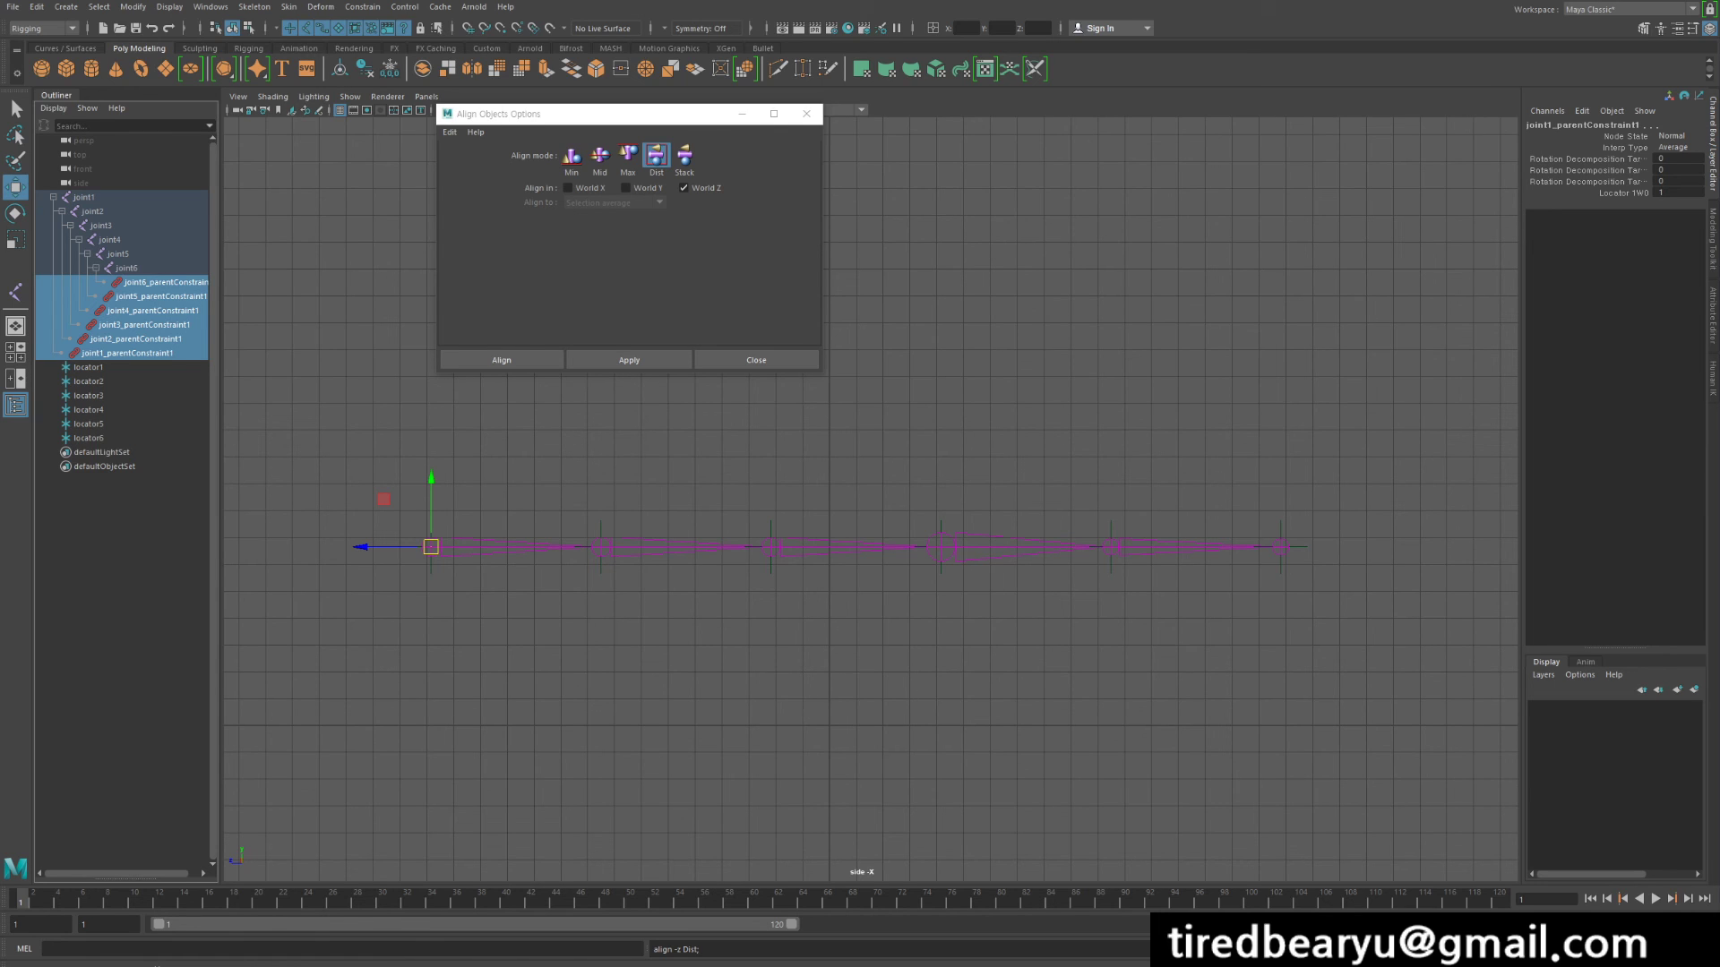
left_click_drag(154, 283, 90, 353)
key("Delete")
key("Delete")
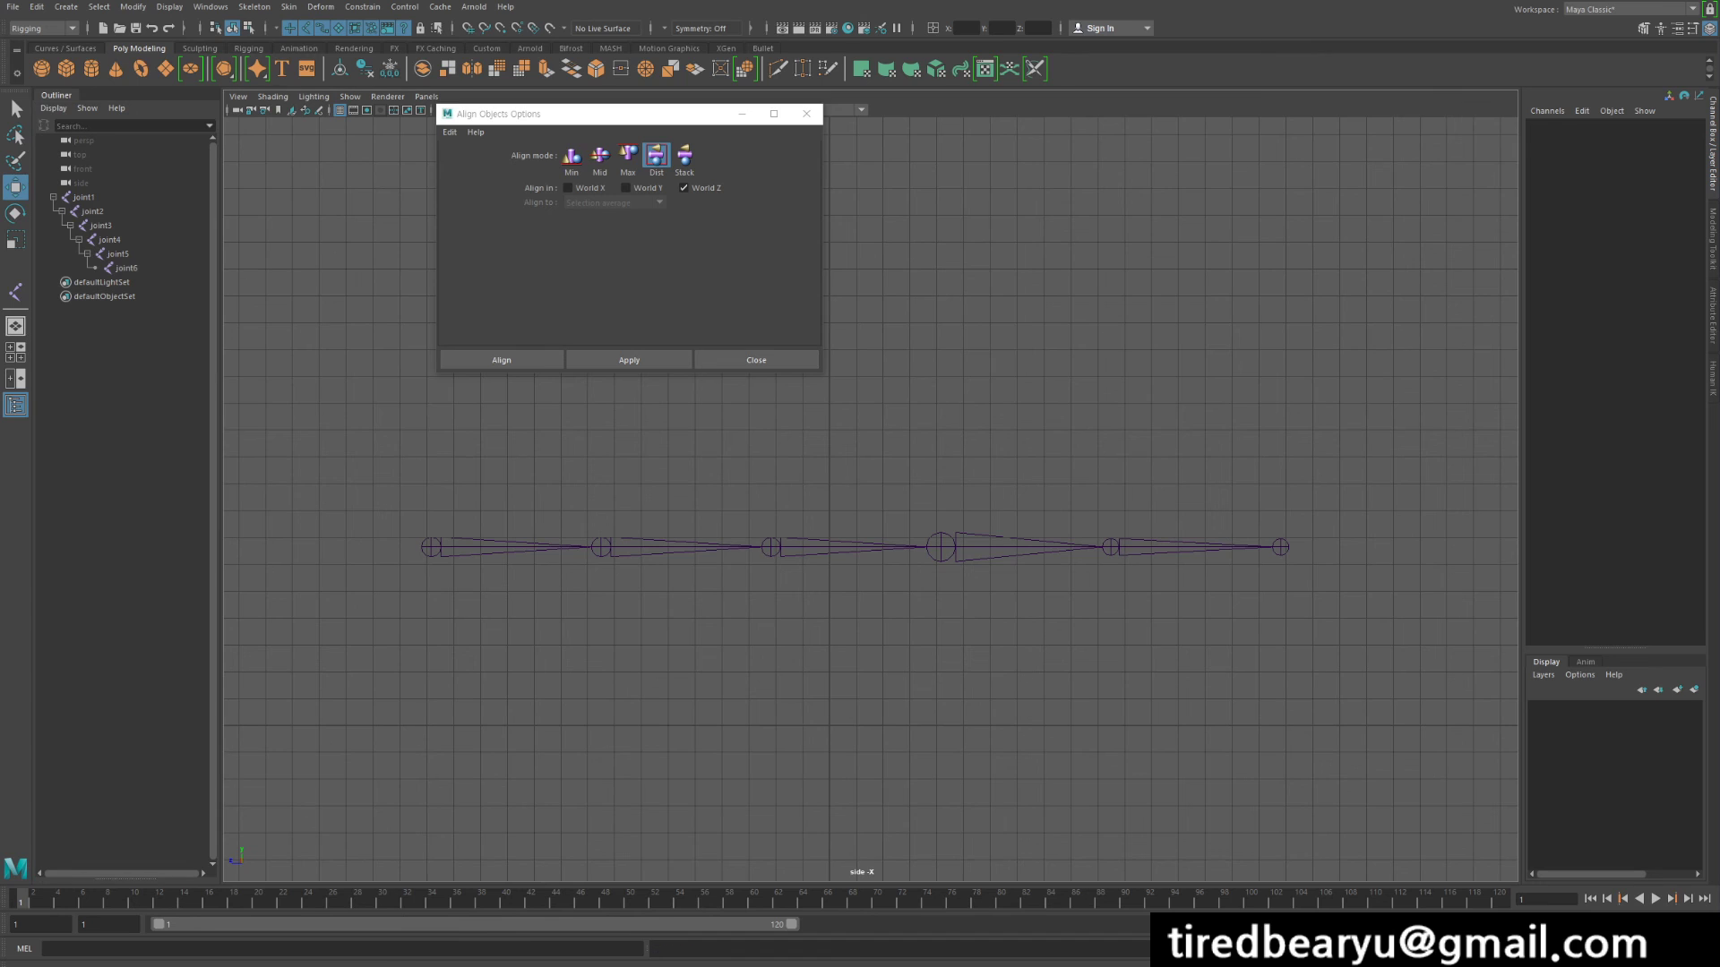
Try enlarging the fifth joint by changing its Radius interactively, and undo the change.
left_click_drag(390, 451, 1050, 717)
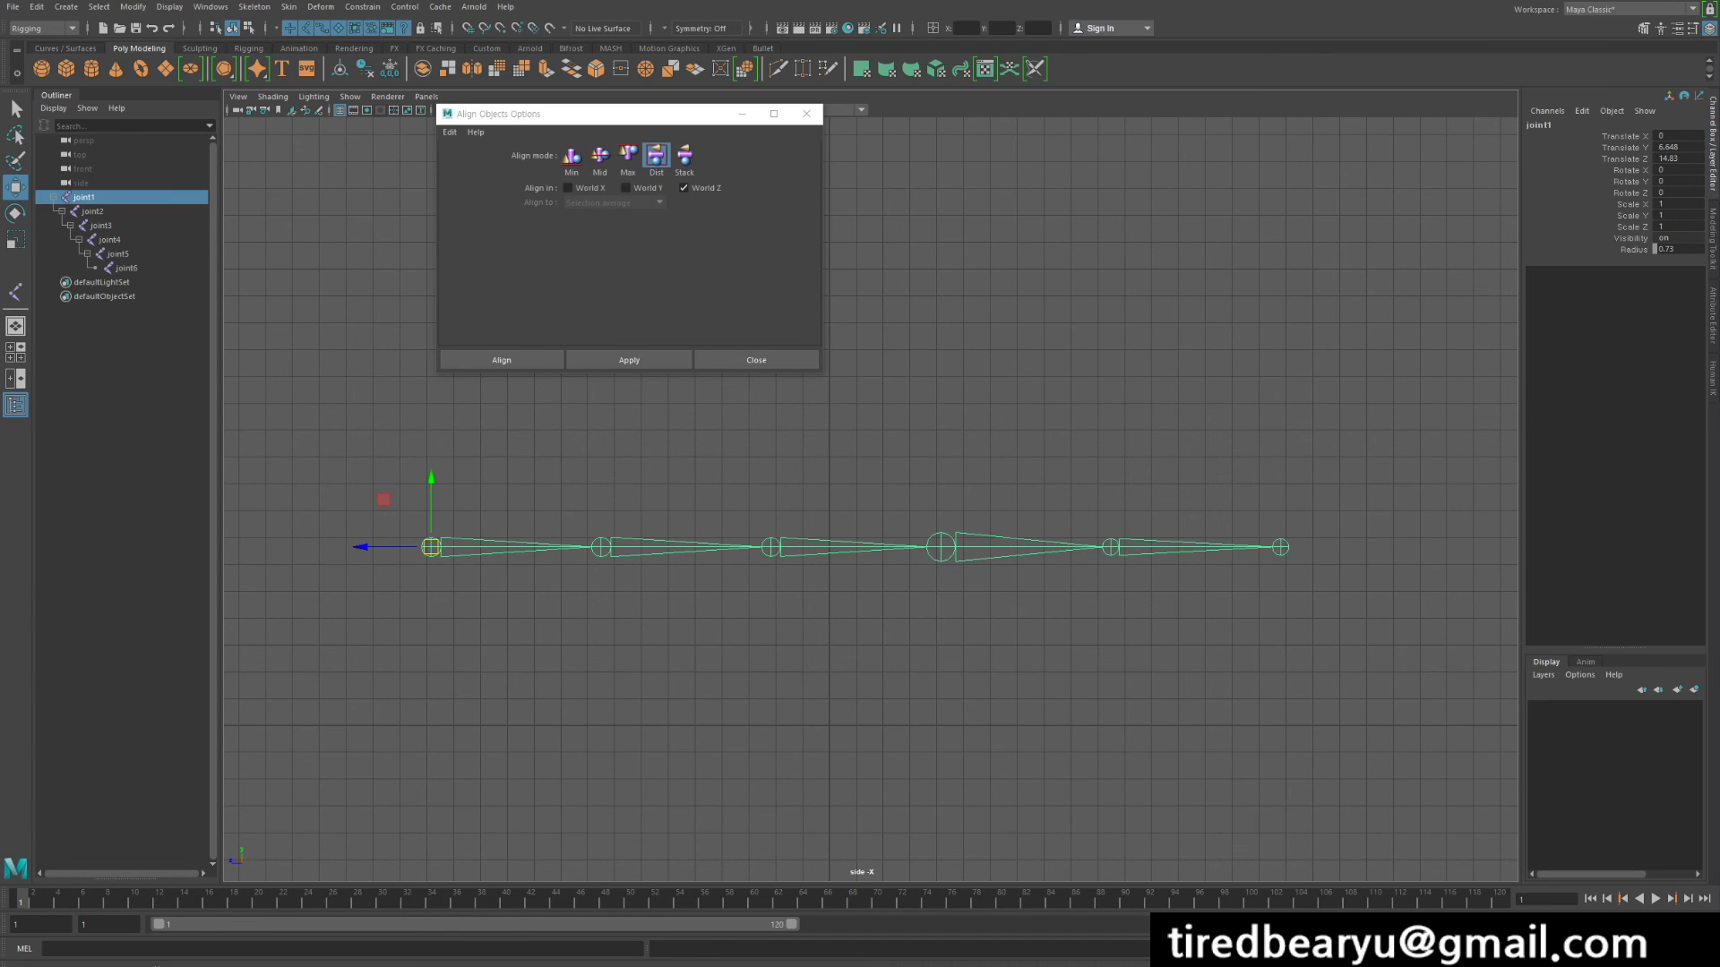
left_click(941, 547)
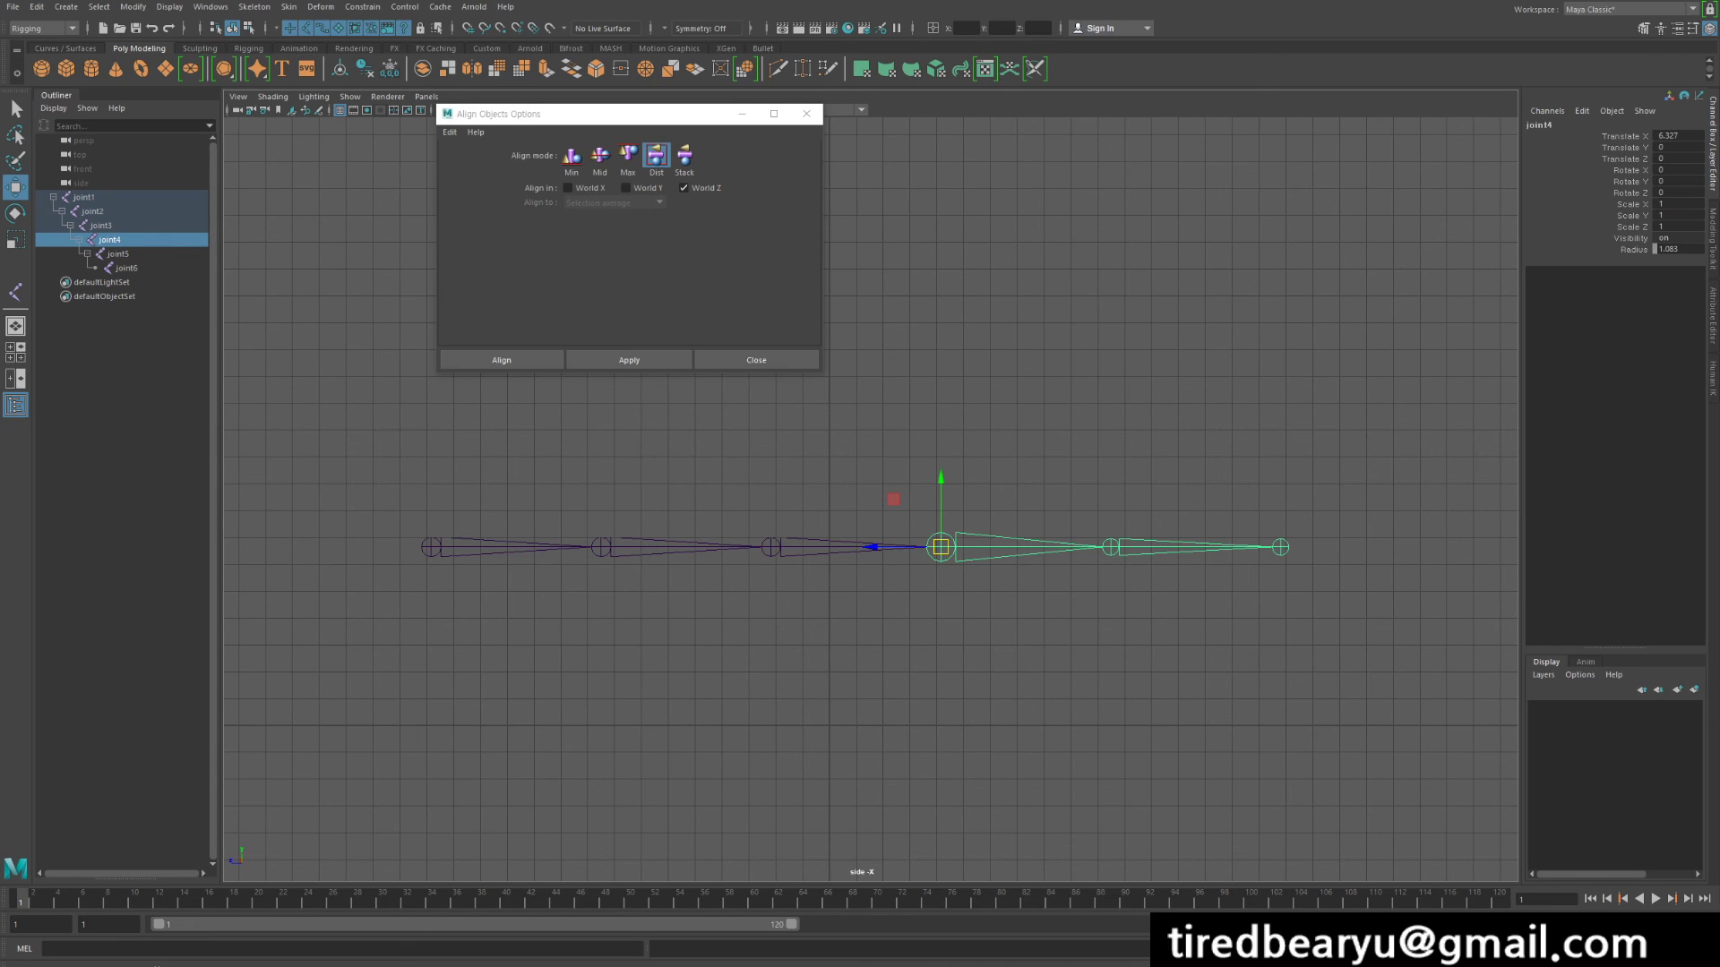
left_click(893, 499)
key("ctrl+z")
left_click(1172, 508)
left_click_drag(1172, 508, 1205, 608)
left_click(1632, 250)
middle_click_drag(1290, 421, 1333, 421)
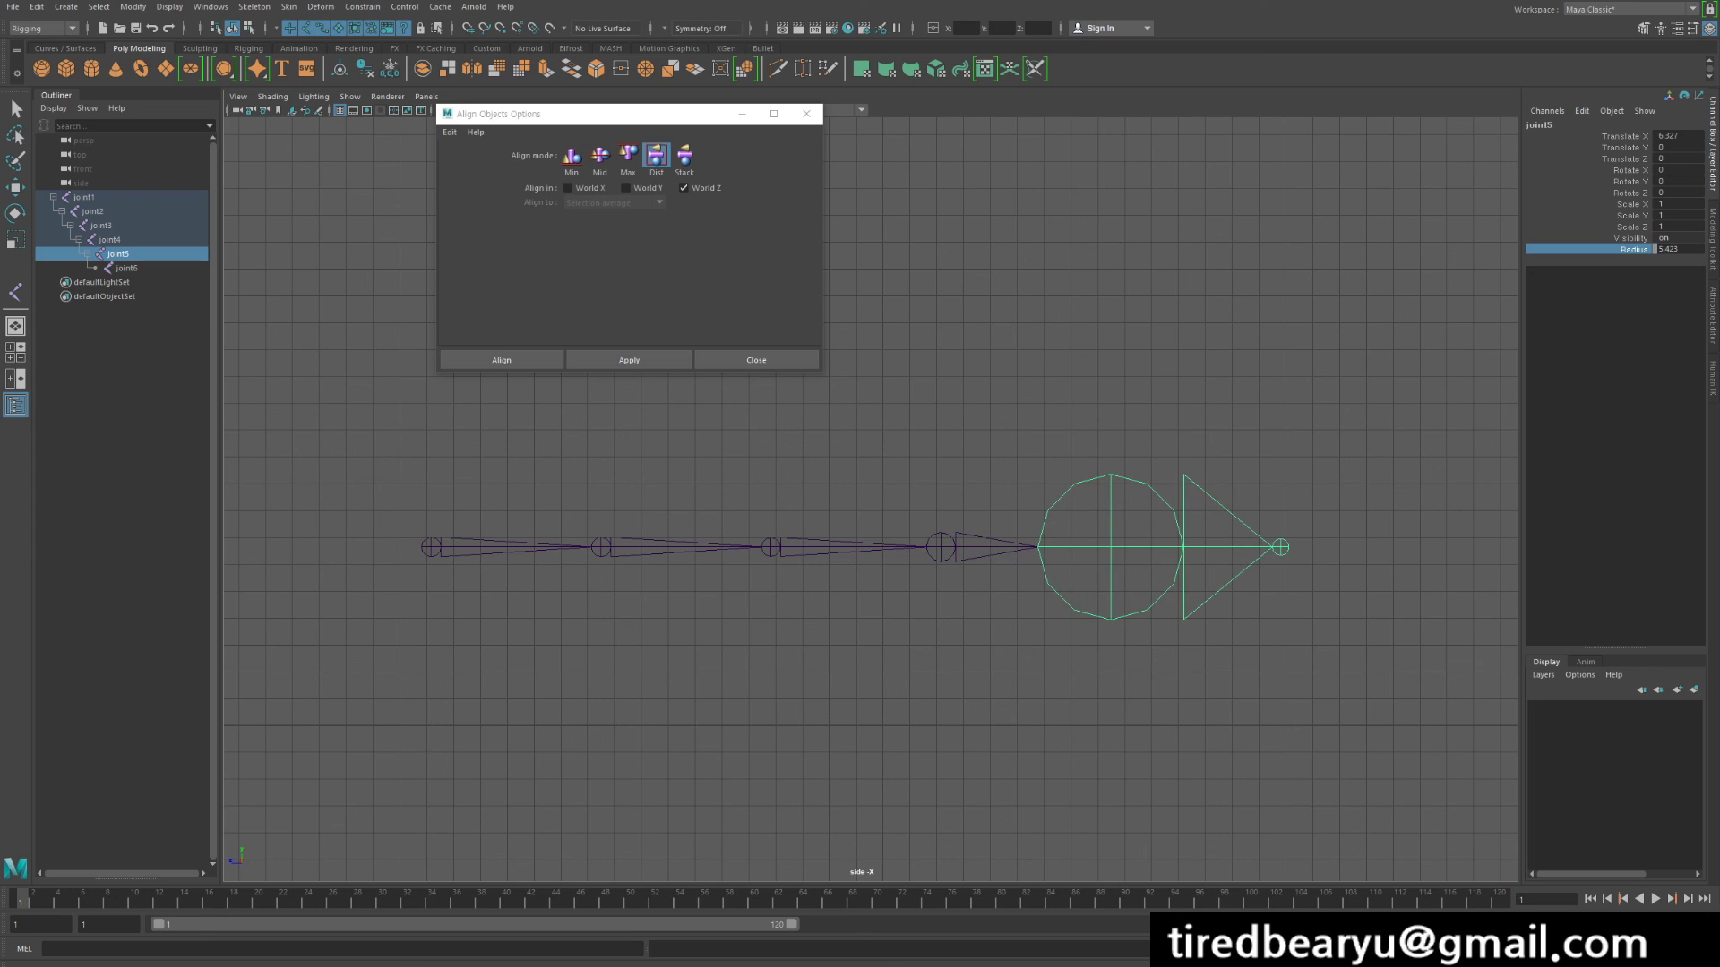
key("ctrl+z")
key("ctrl+z")
key("ctrl+z")
key("ctrl+z")
key("ctrl+z")
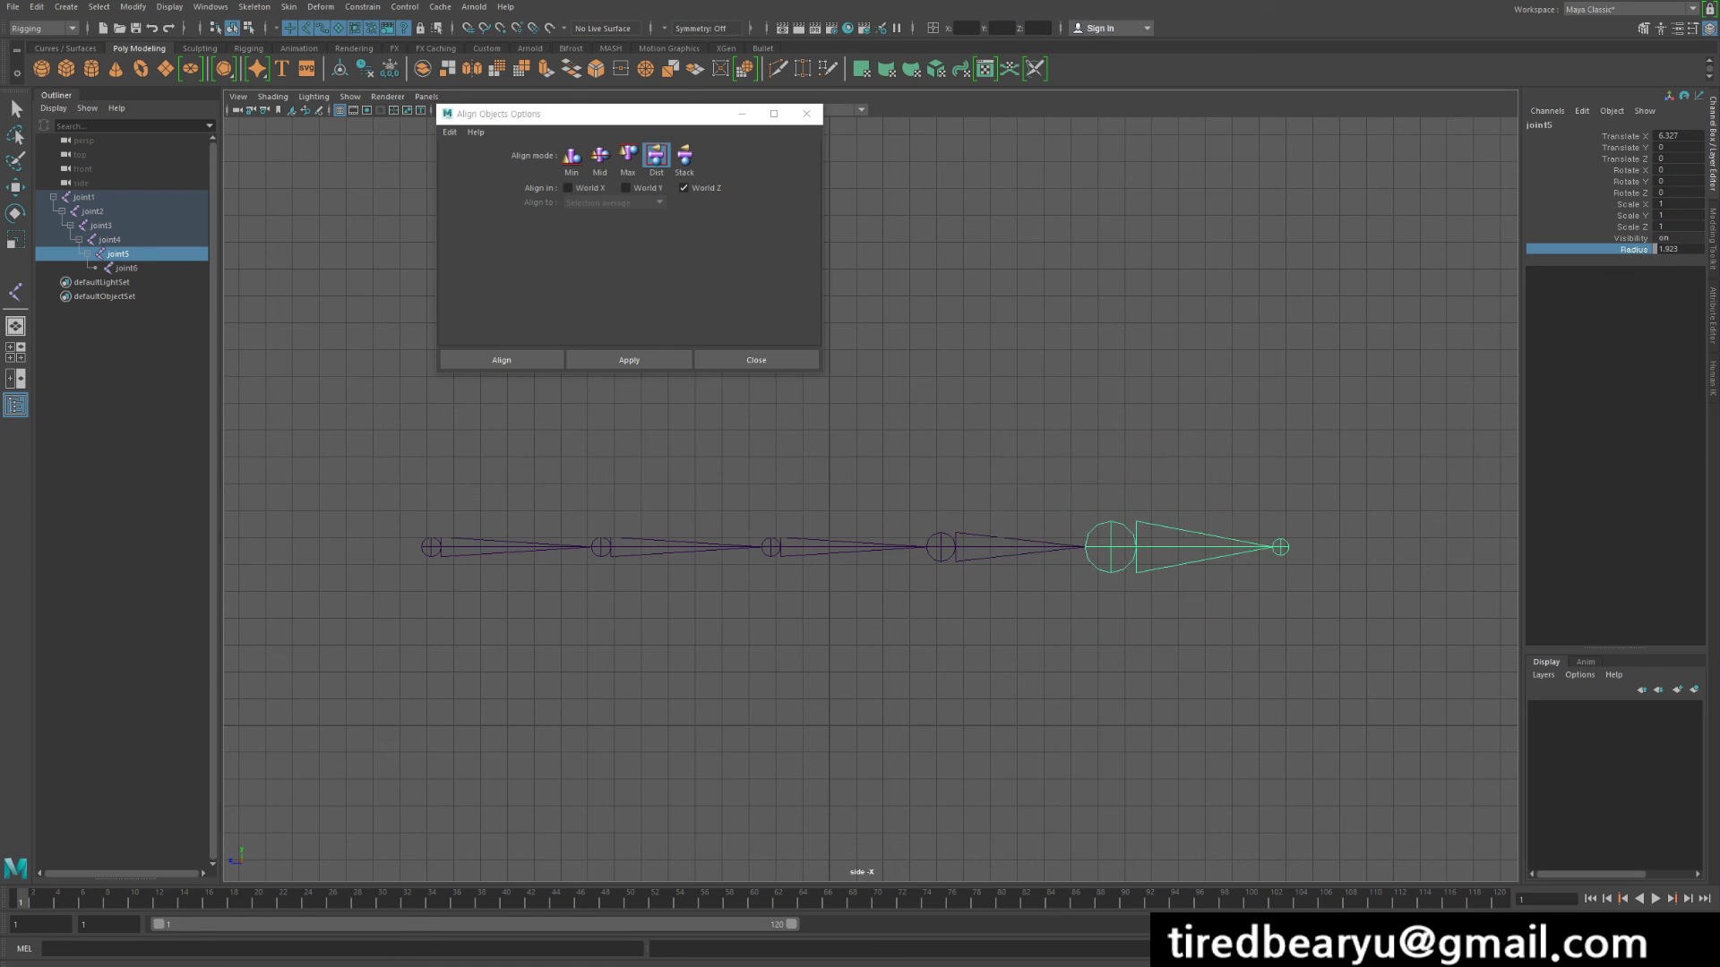
Select all six joints from joint1 to joint6 and set their Radius to 1.
left_click_drag(1332, 486, 382, 689)
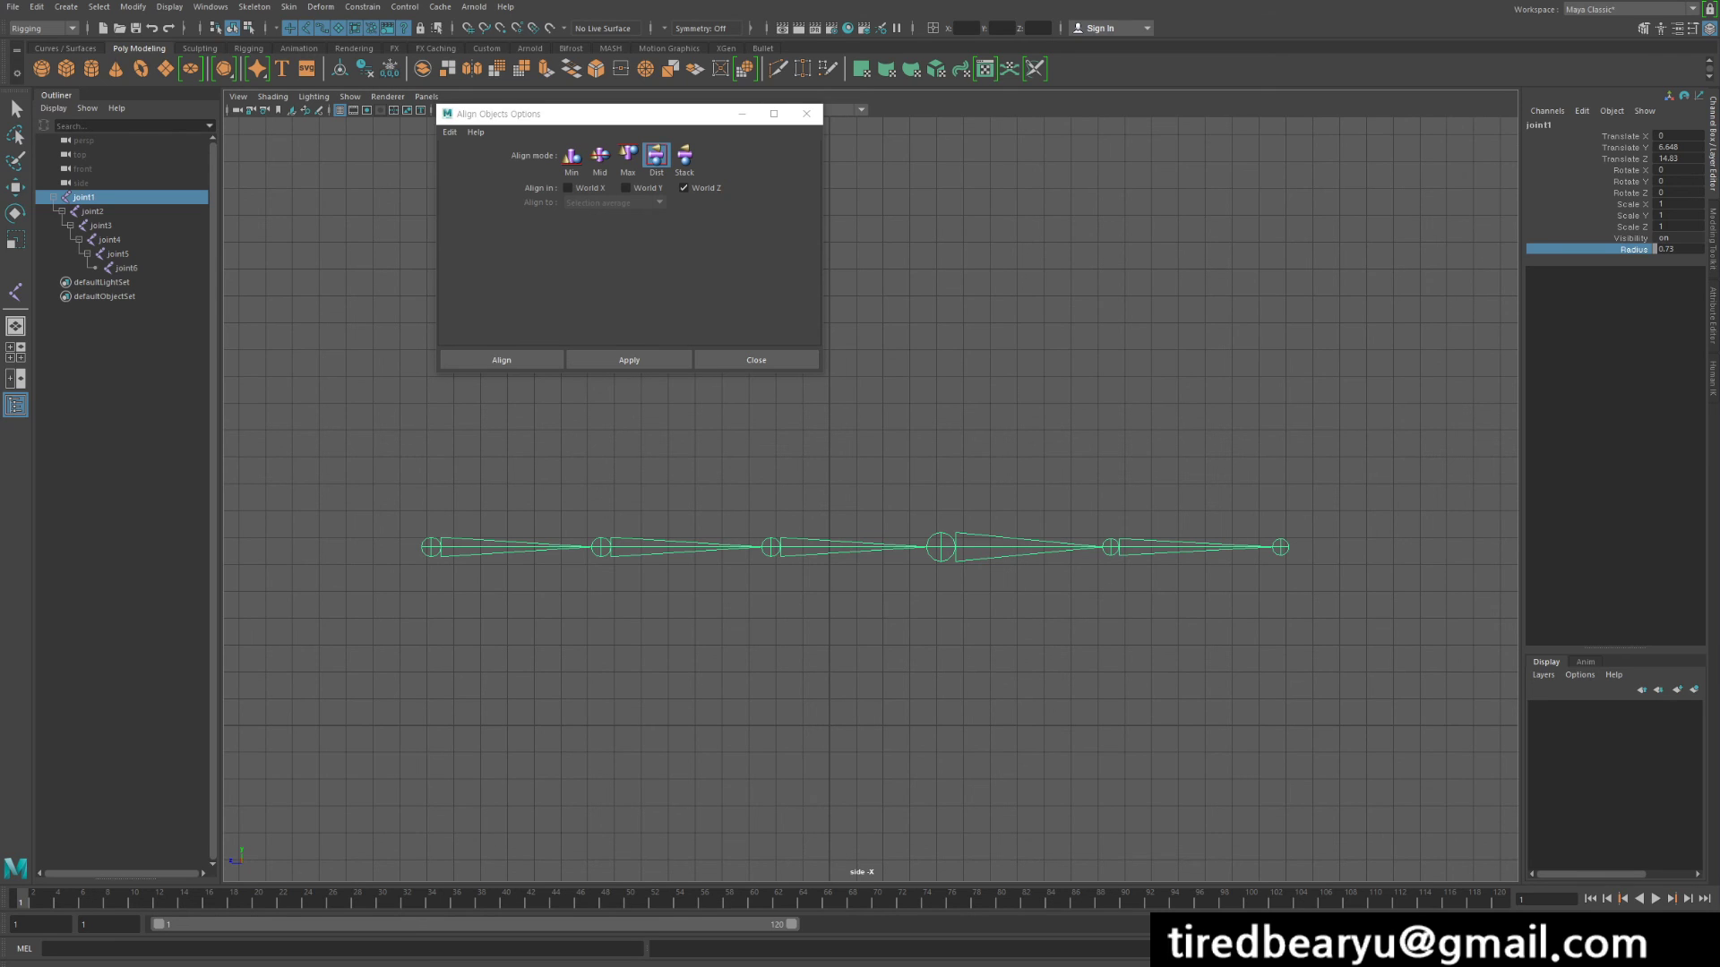
left_click(84, 197)
left_click(126, 267, "shift")
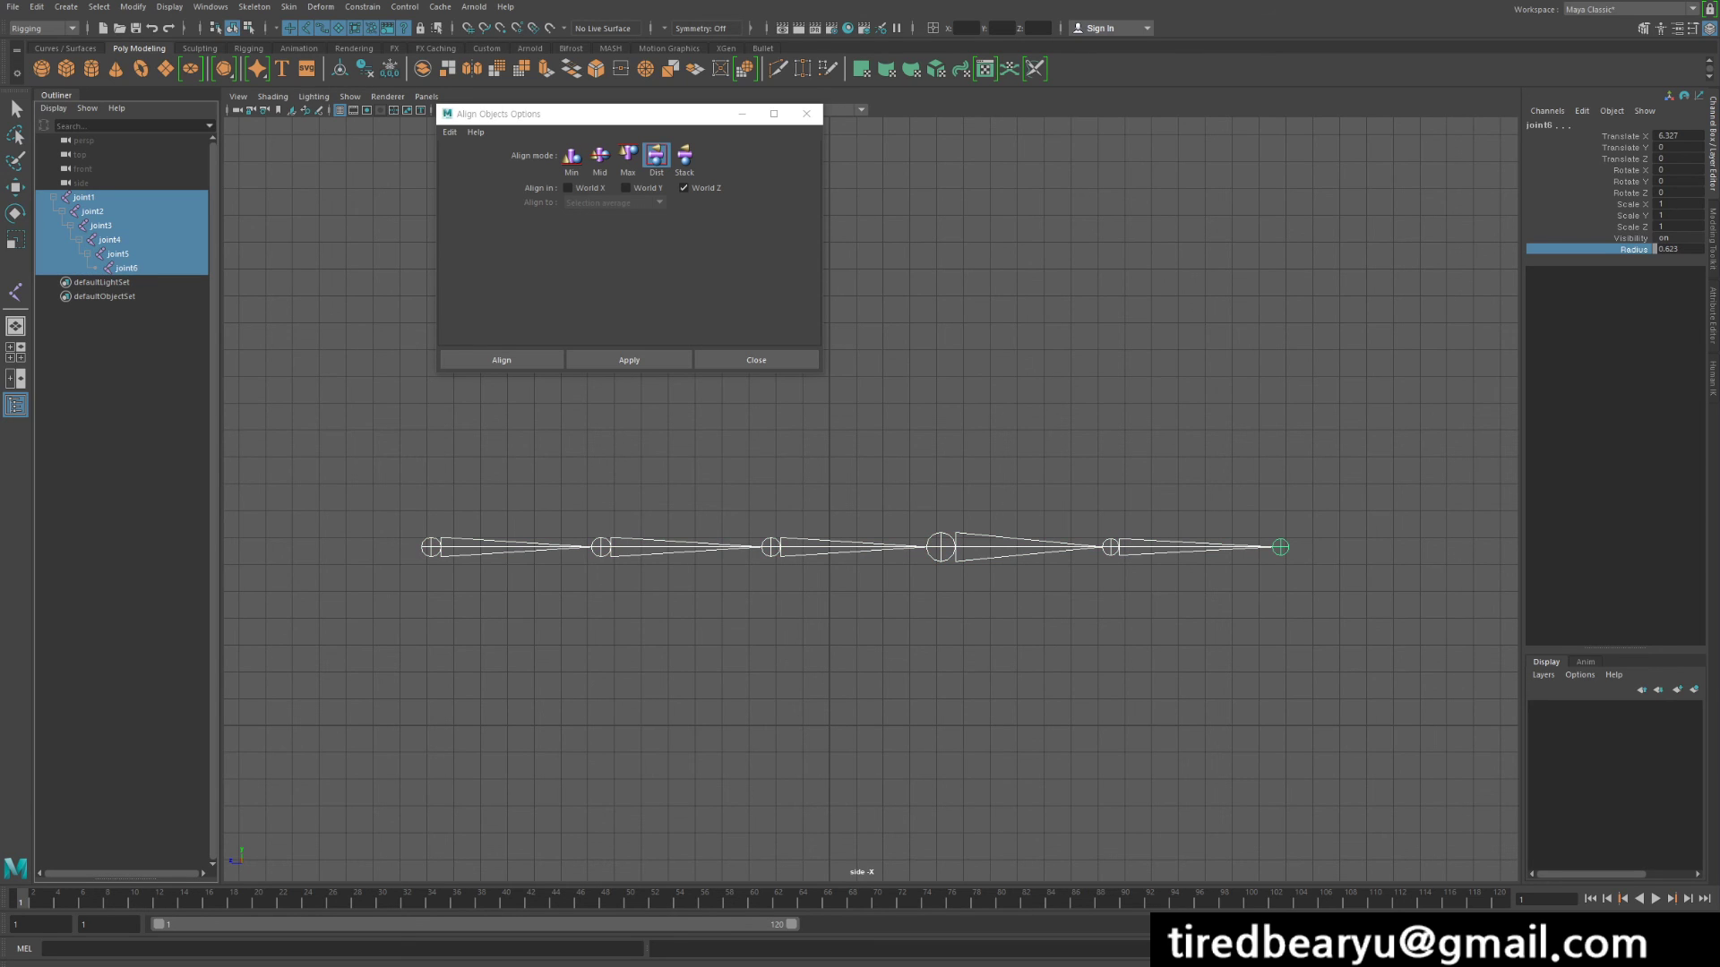
left_click(1671, 250)
type("1")
key("Return")
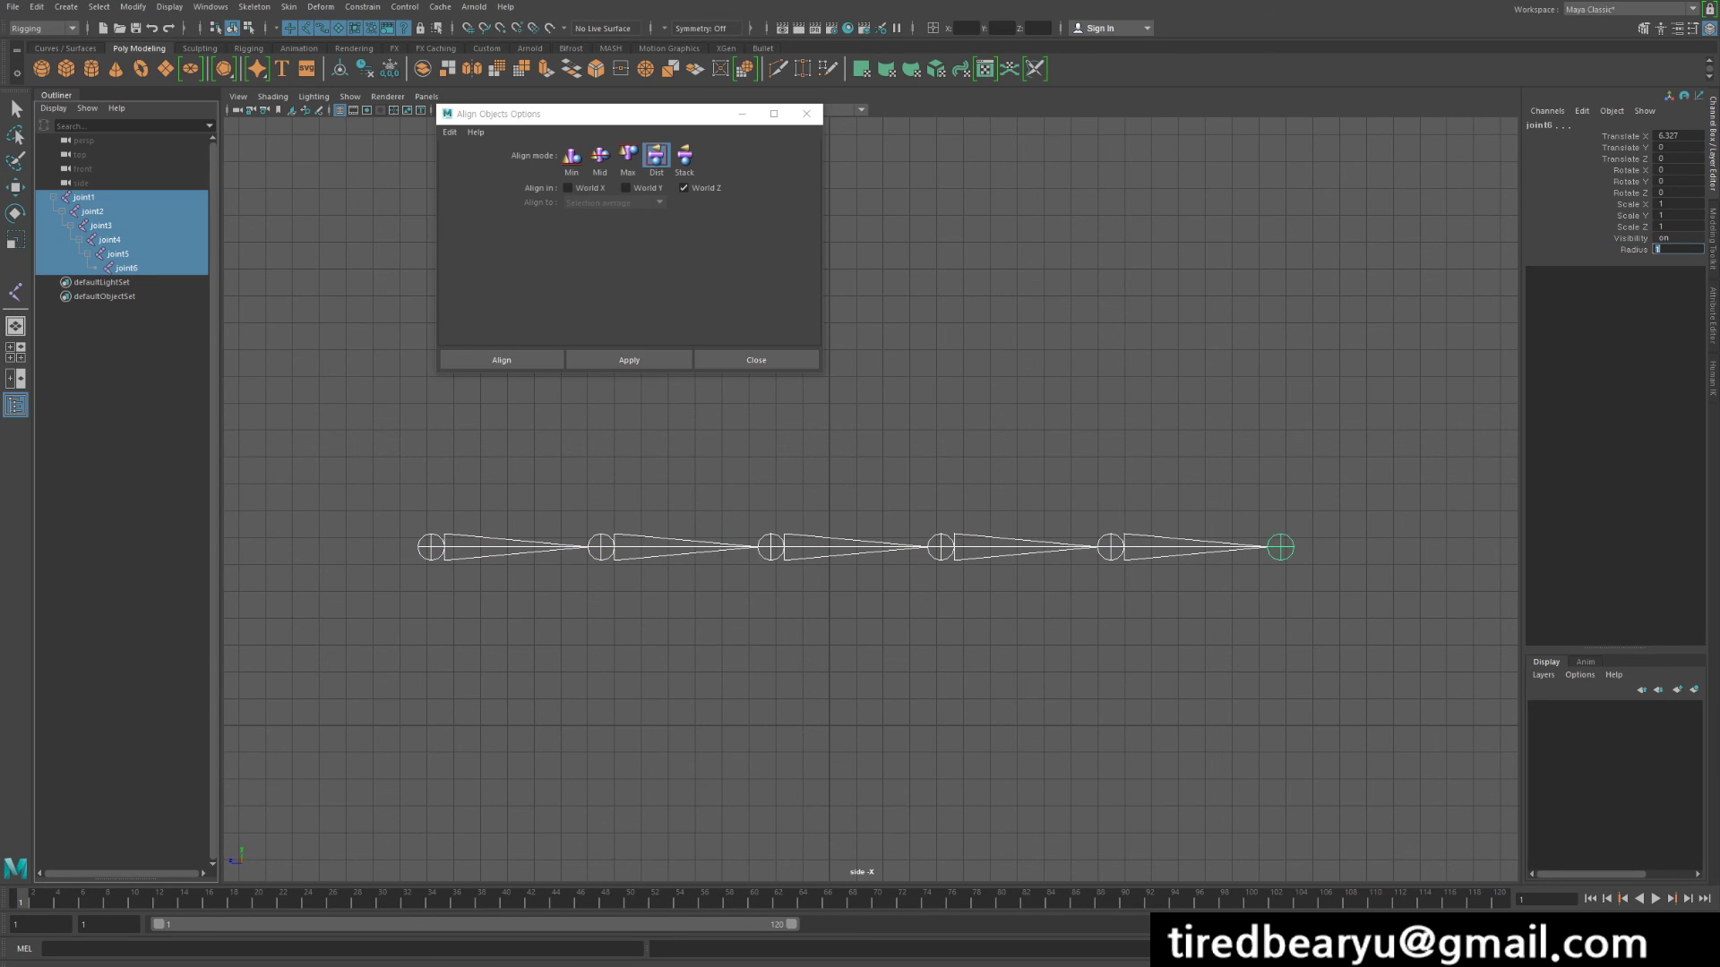